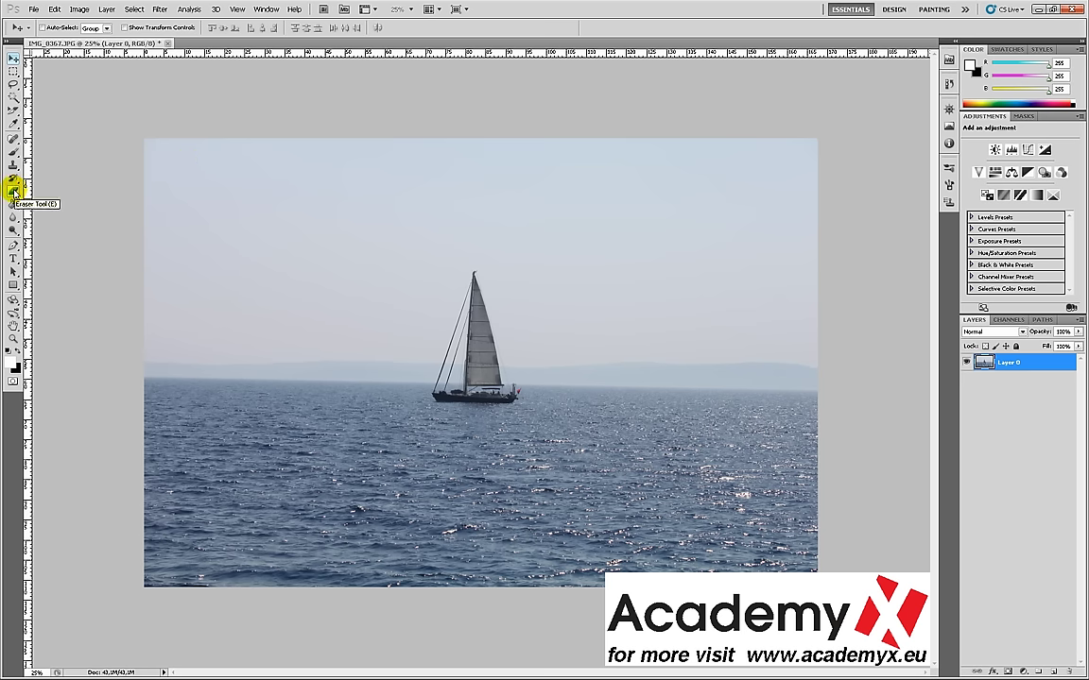
# - Select the Eraser with a 195 px brush at 100% hardness
pyautogui.click(13, 192)
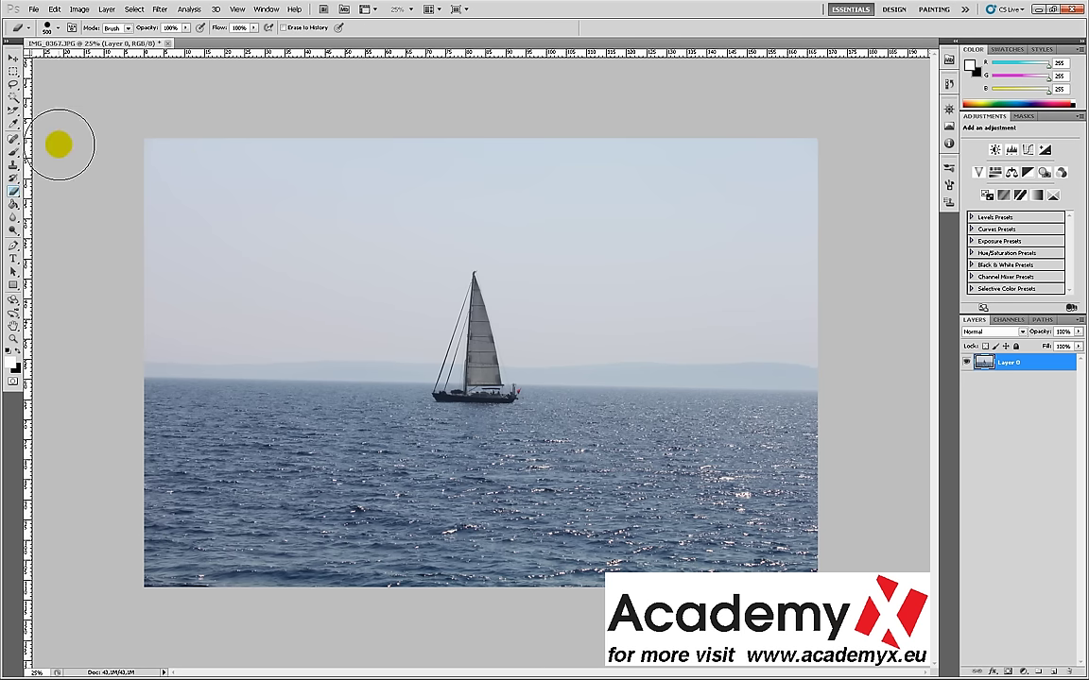
pyautogui.click(59, 30)
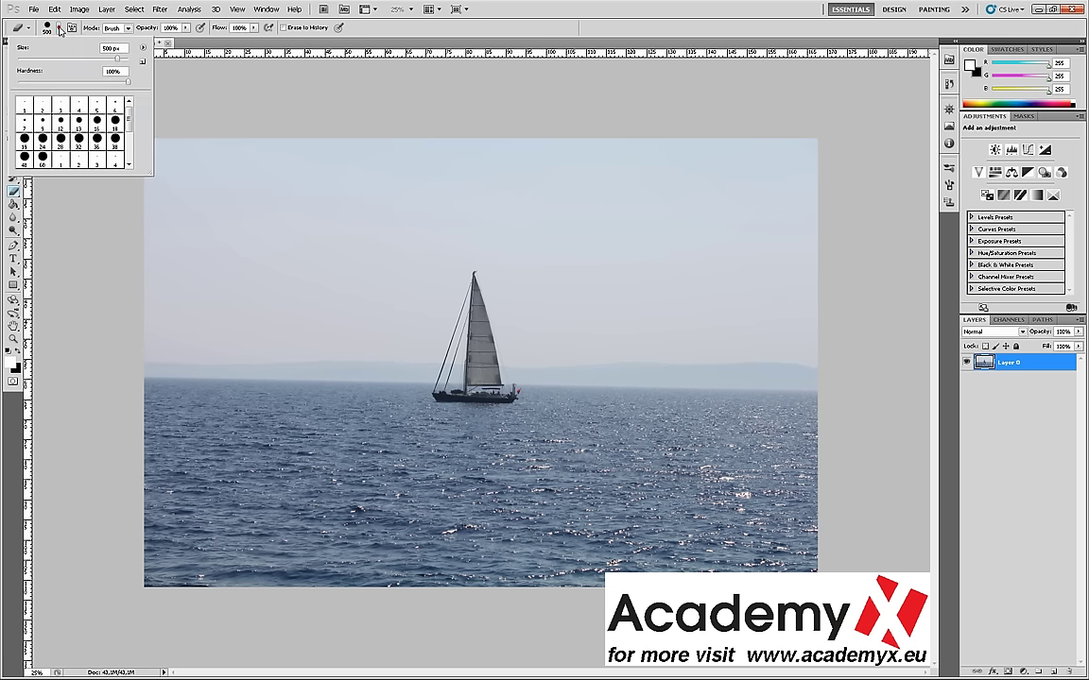
pyautogui.click(119, 60)
pyautogui.moveTo(94, 64); pyautogui.dragTo(110, 84)
pyautogui.moveTo(17, 86)
pyautogui.mouseDown()
pyautogui.moveTo(132, 85)
pyautogui.moveTo(39, 85)
pyautogui.moveTo(133, 100)
pyautogui.moveTo(133, 162)
pyautogui.moveTo(129, 106)
pyautogui.mouseUp()
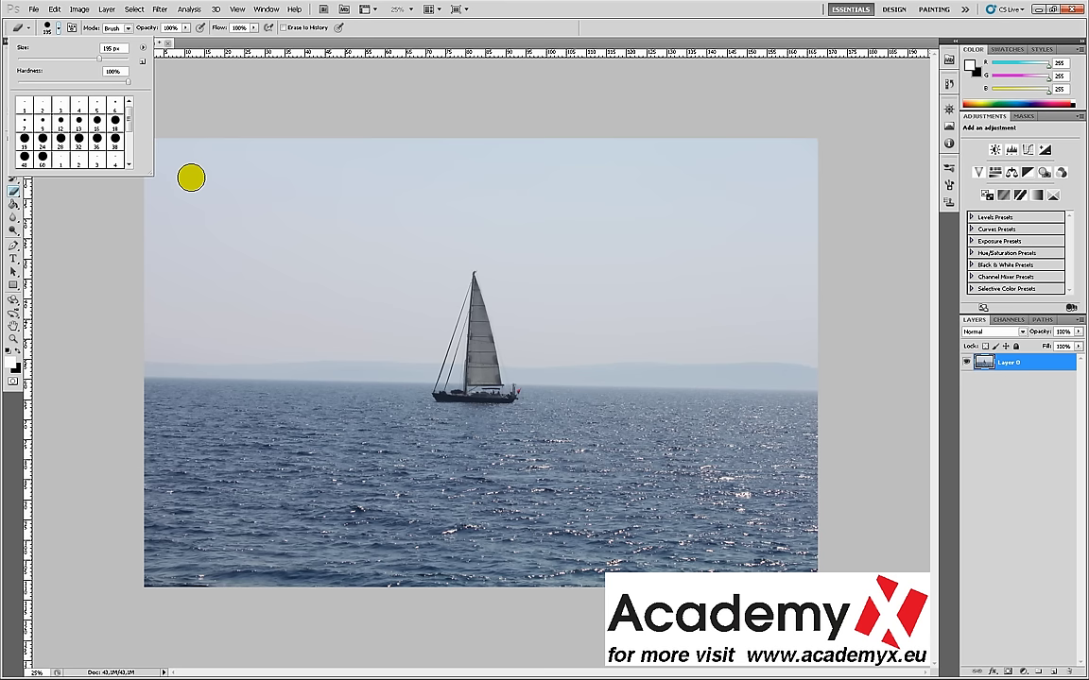
# - Load the Assorted Brushes set, then switch back to Basic Brushes
pyautogui.click(142, 49)
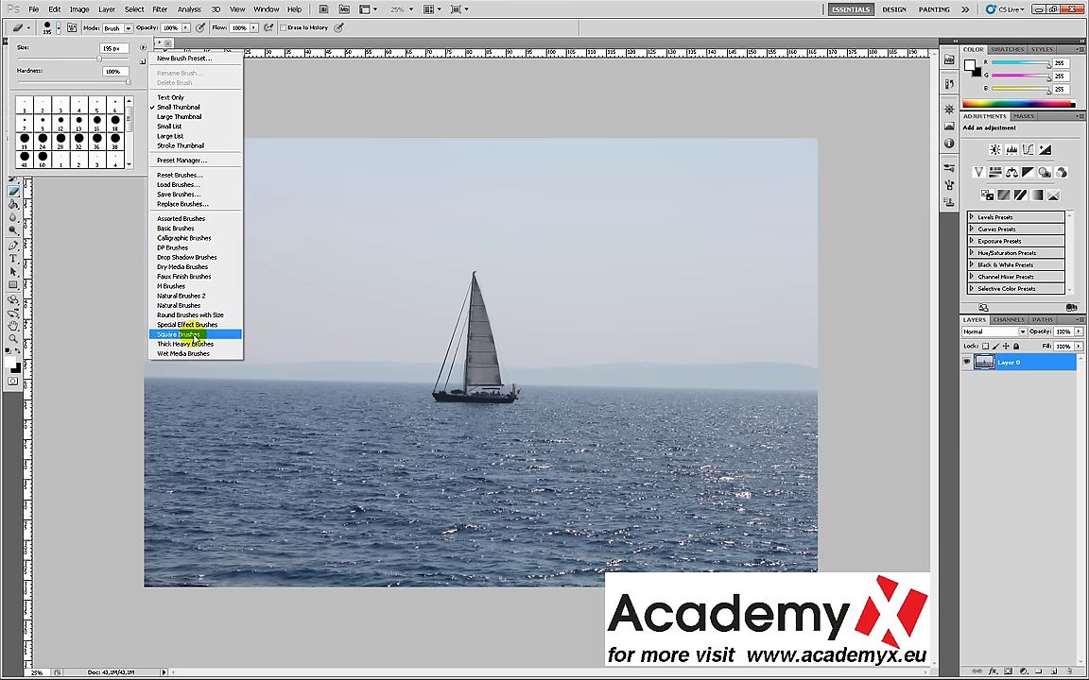
pyautogui.click(194, 222)
pyautogui.click(492, 257)
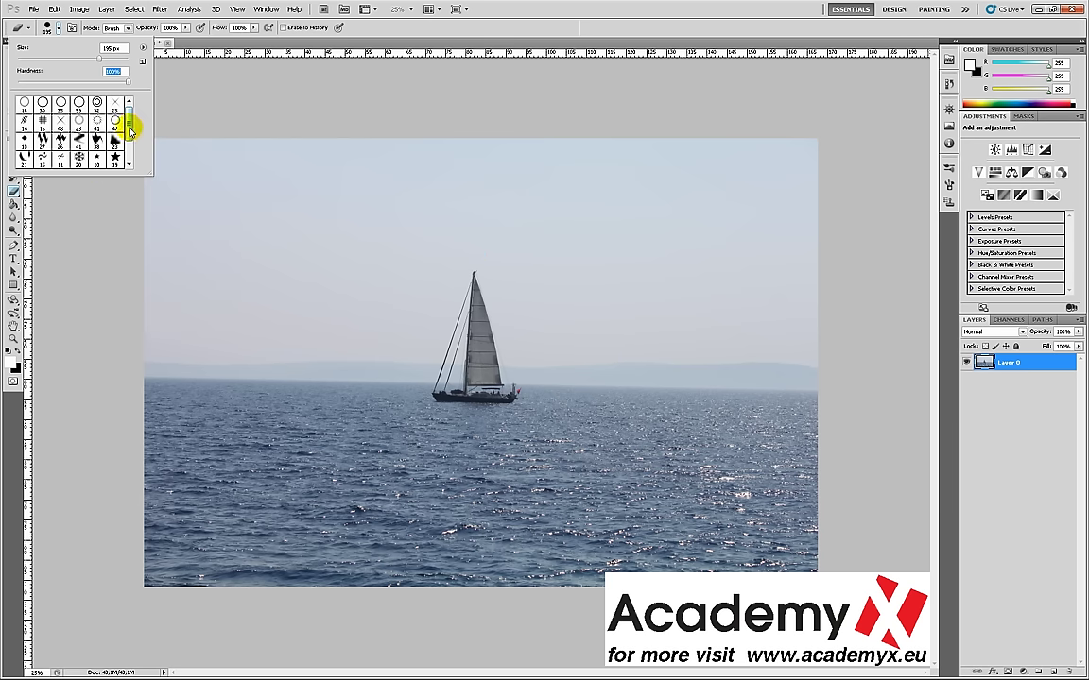
pyautogui.moveTo(129, 132)
pyautogui.mouseDown()
pyautogui.moveTo(128, 198)
pyautogui.moveTo(130, 109)
pyautogui.mouseUp()
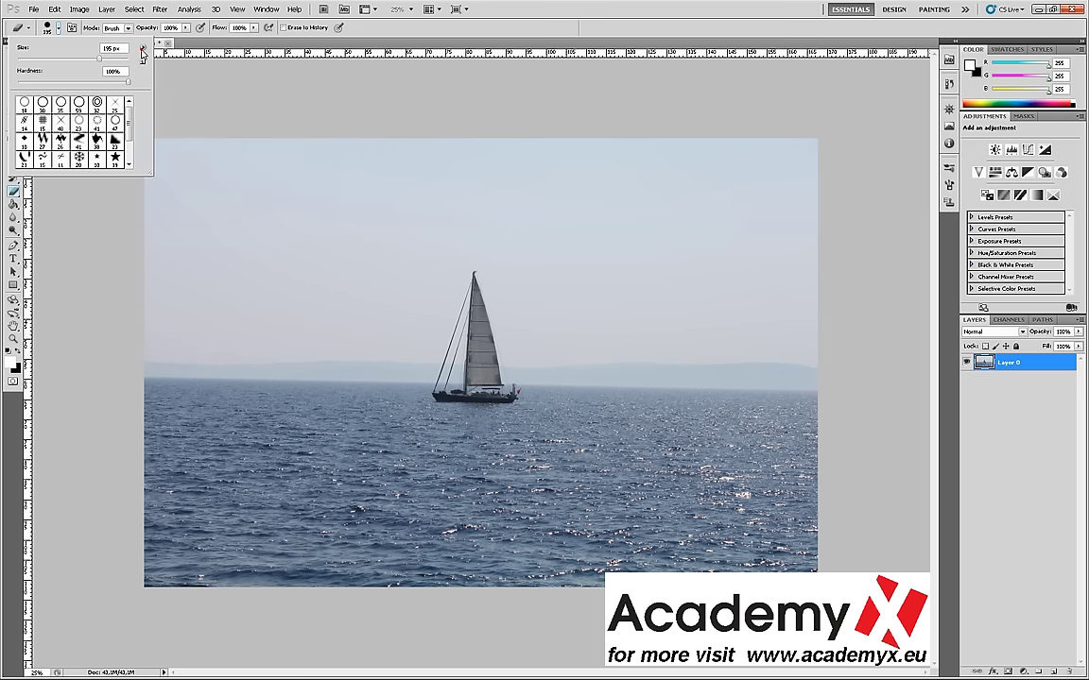
pyautogui.click(143, 51)
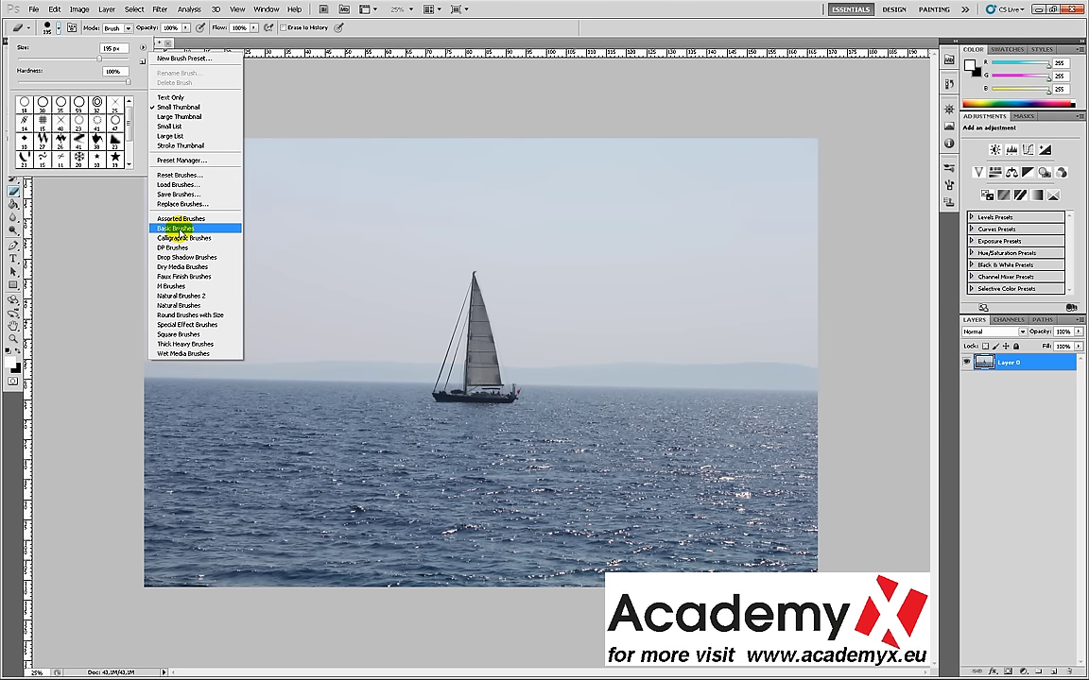
pyautogui.click(179, 229)
# - Confirm Basic Brushes, erase a hard-edged sky patch, then a 0%-hardness soft streak
pyautogui.click(493, 257)
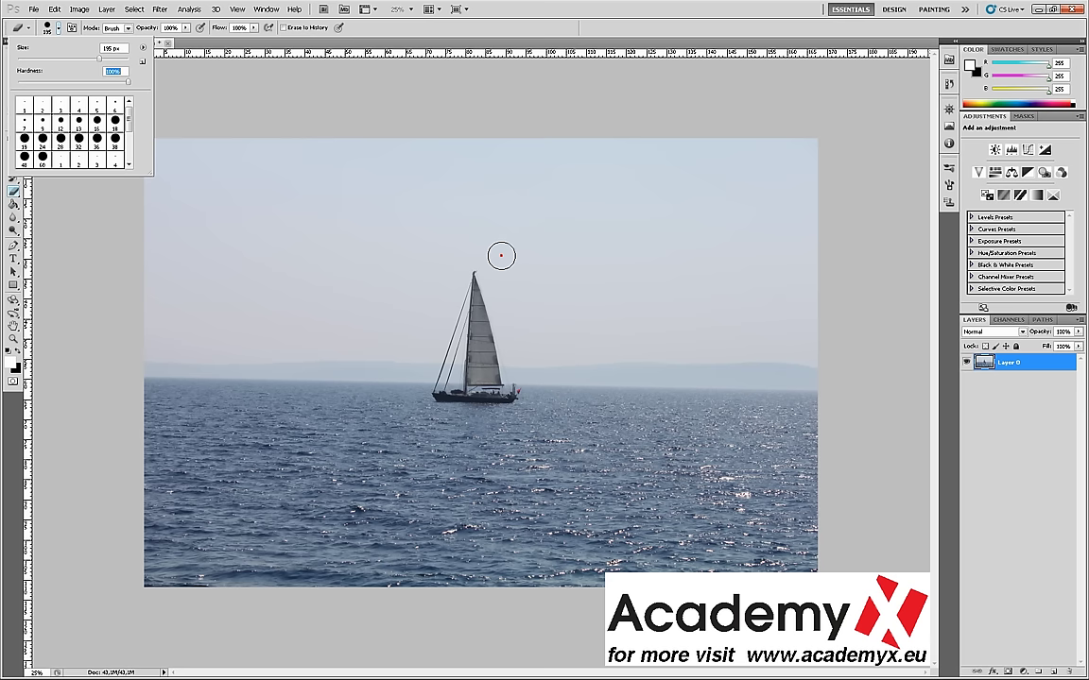
pyautogui.moveTo(336, 245)
pyautogui.mouseDown()
pyautogui.moveTo(325, 261)
pyautogui.moveTo(310, 224)
pyautogui.moveTo(322, 207)
pyautogui.moveTo(256, 235)
pyautogui.moveTo(286, 226)
pyautogui.moveTo(252, 248)
pyautogui.moveTo(348, 230)
pyautogui.moveTo(243, 263)
pyautogui.moveTo(346, 250)
pyautogui.mouseUp()
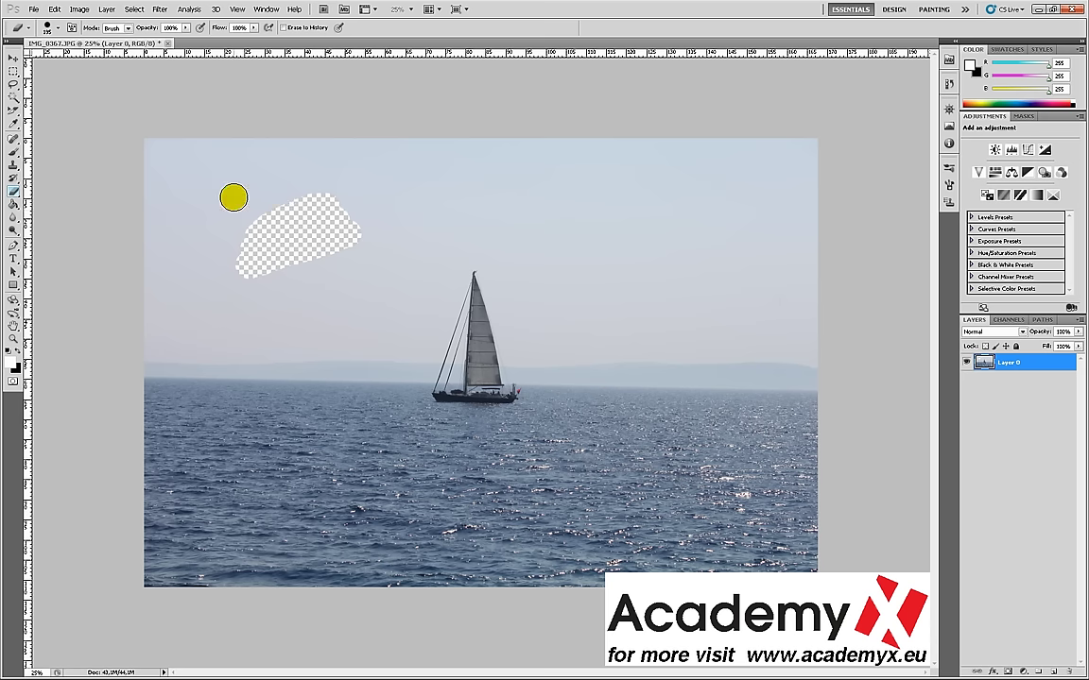
pyautogui.click(57, 29)
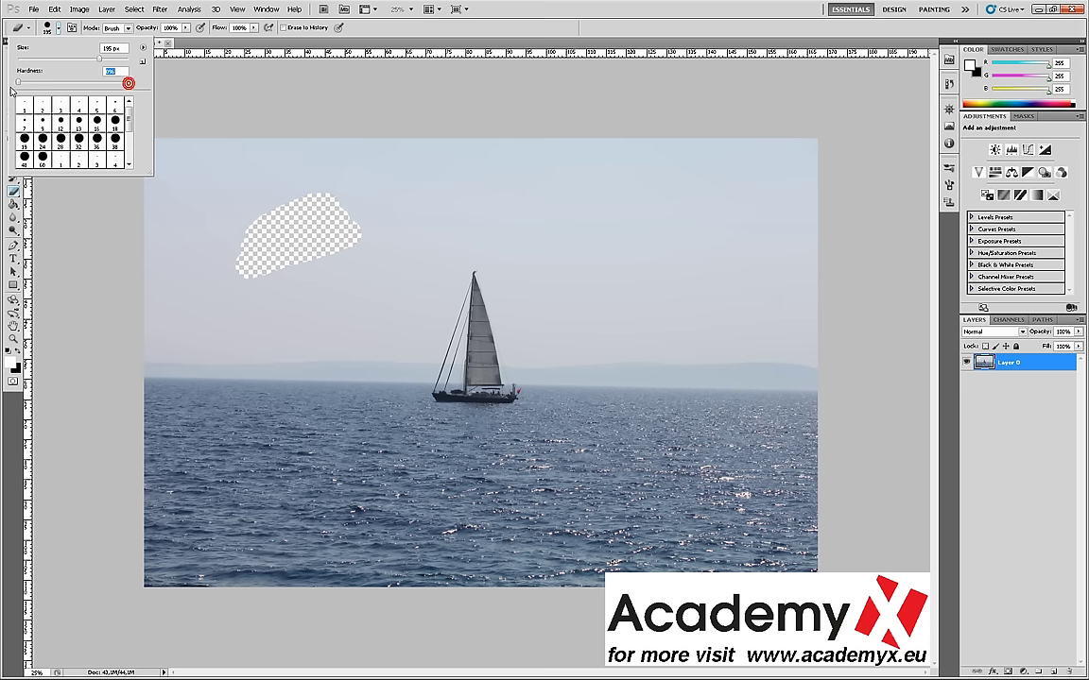
pyautogui.moveTo(296, 298)
pyautogui.mouseDown()
pyautogui.moveTo(379, 282)
pyautogui.moveTo(294, 298)
pyautogui.mouseUp()
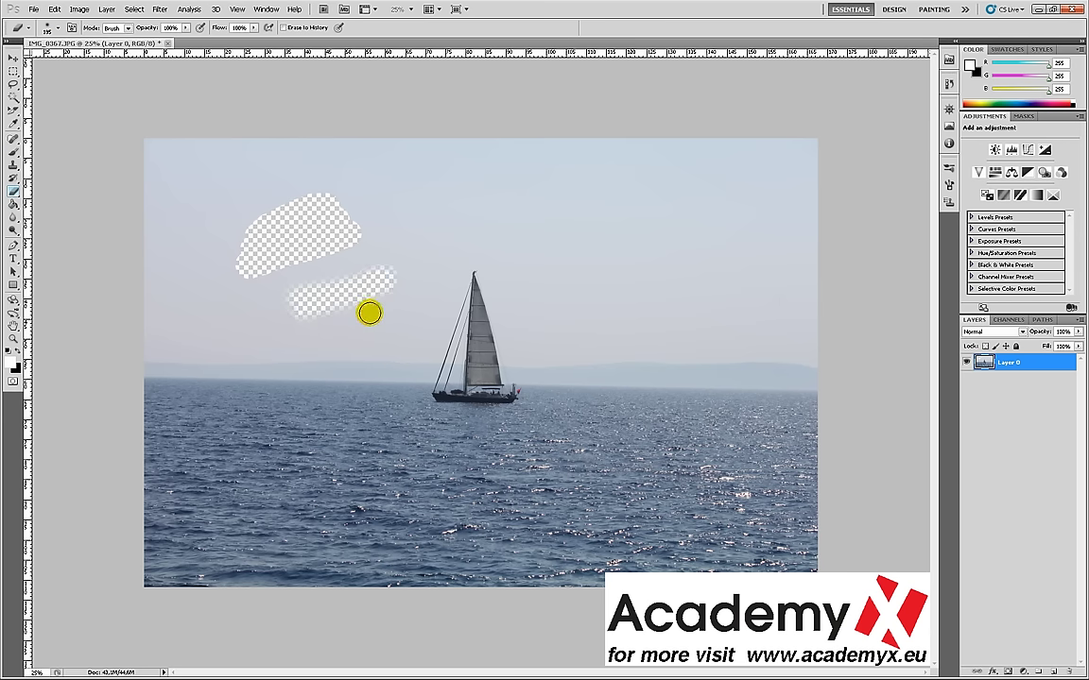
# - Fit the photo in the window and select the whole sky with the Magic Wand
pyautogui.scroll(1, 347, 281)
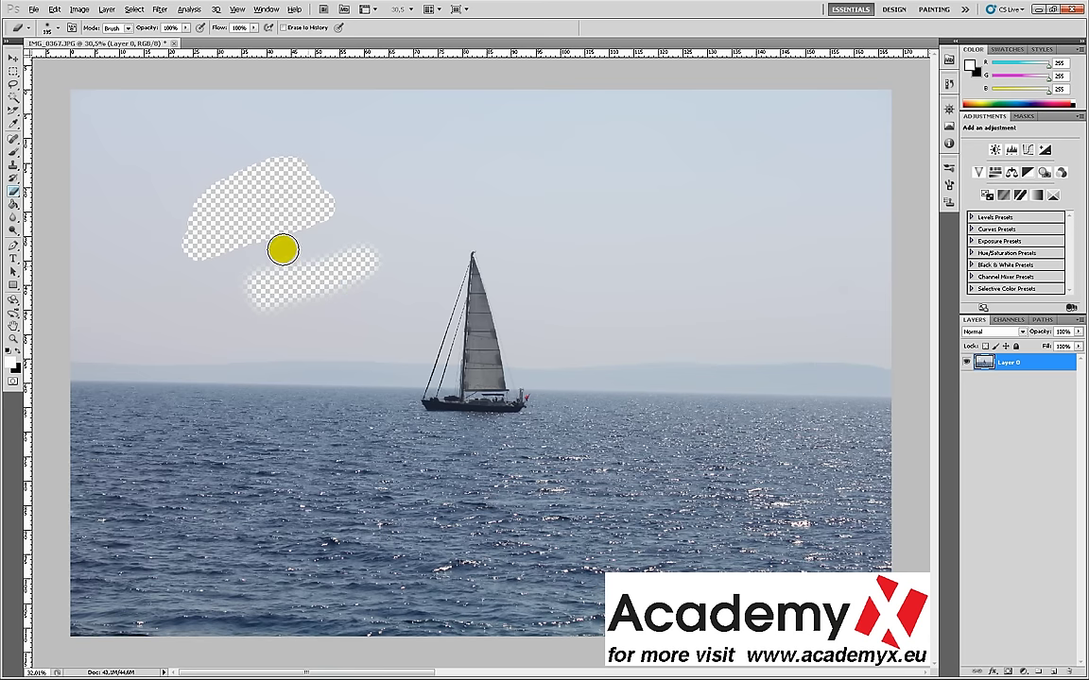
pyautogui.scroll(1, 282, 248)
pyautogui.scroll(2, 274, 246)
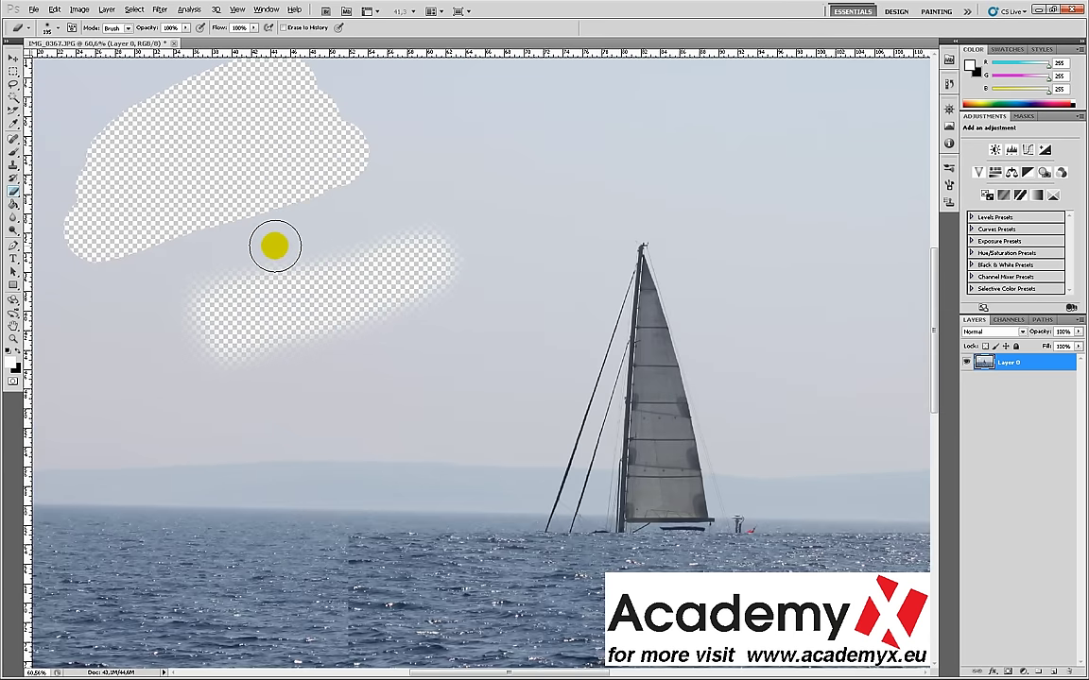
pyautogui.scroll(1, 274, 246)
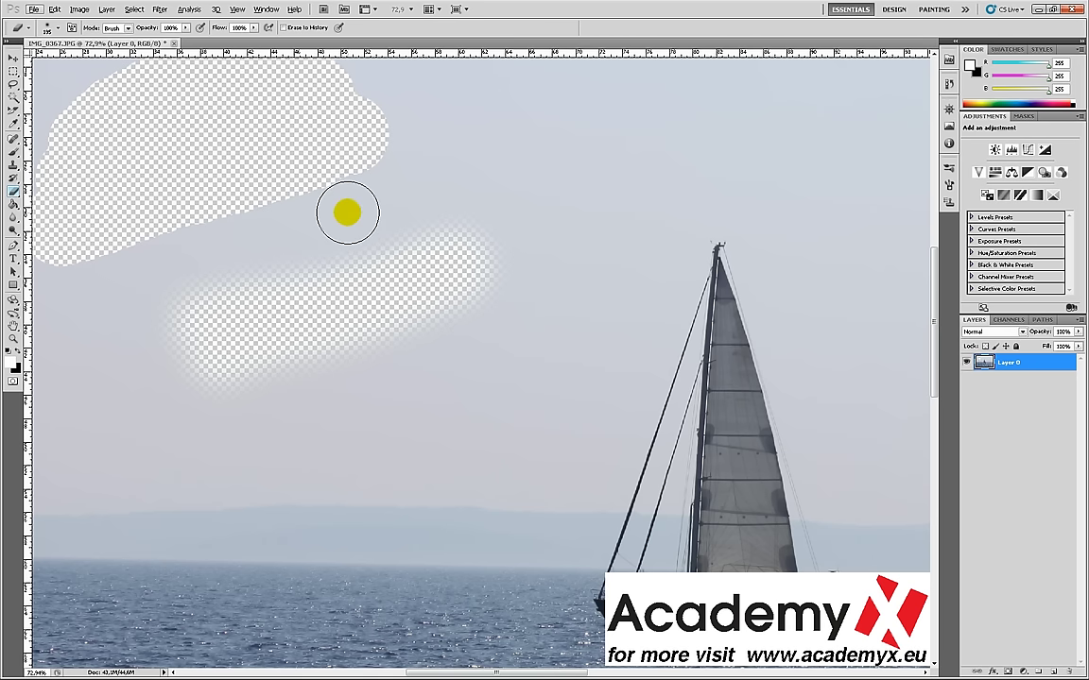
pyautogui.scroll(-1, 379, 323)
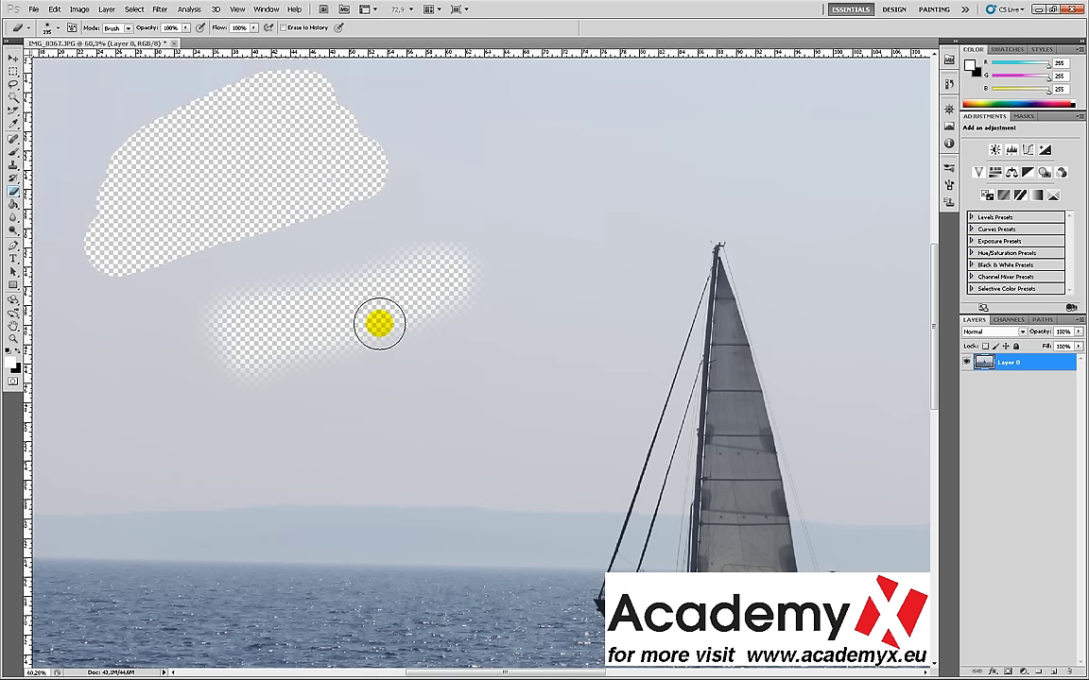
pyautogui.scroll(-1, 394, 358)
pyautogui.scroll(-1, 394, 358)
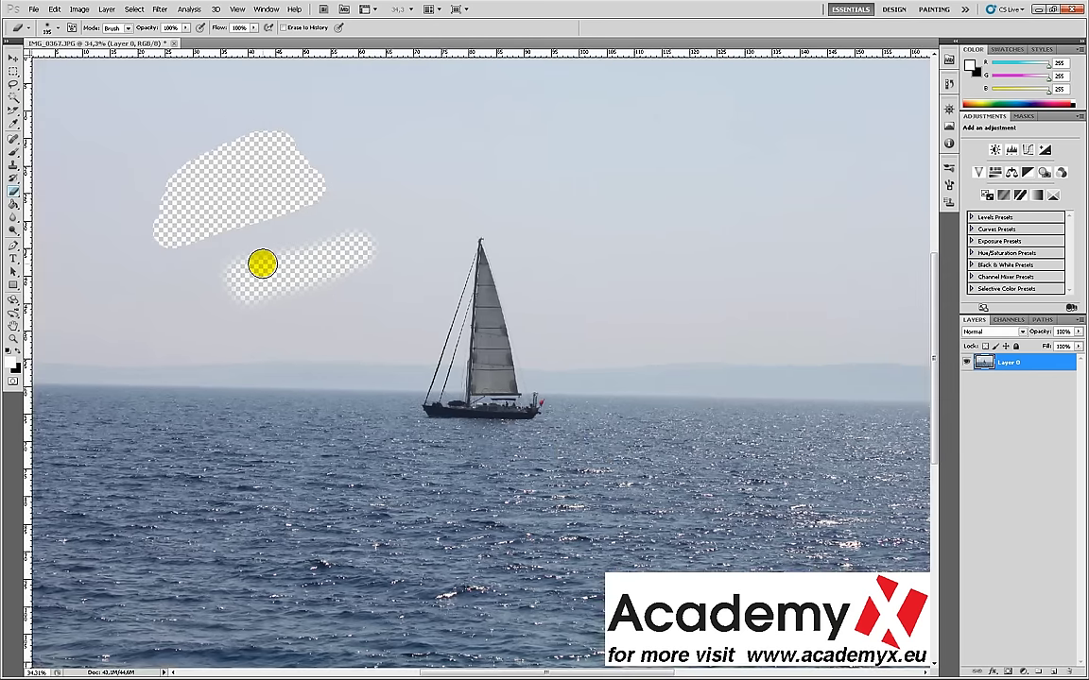
pyautogui.hotkey('ctrl', '0')
pyautogui.press('w')
pyautogui.click(168, 306)
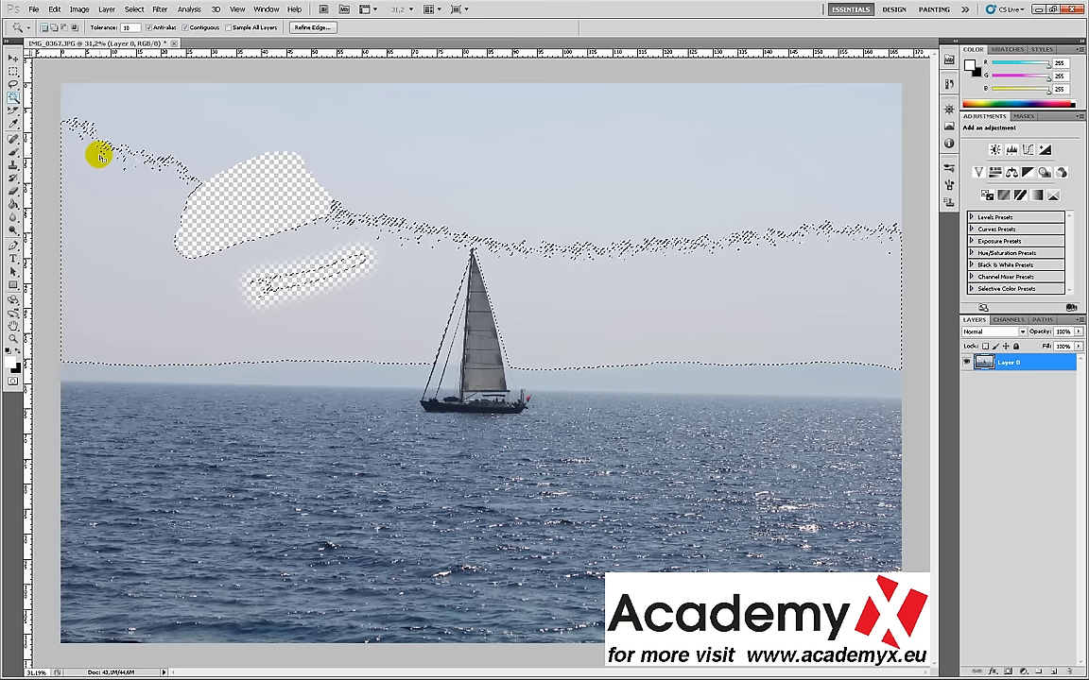
# - Erase the sky inside the selection with a 300 px eraser
pyautogui.press('e')
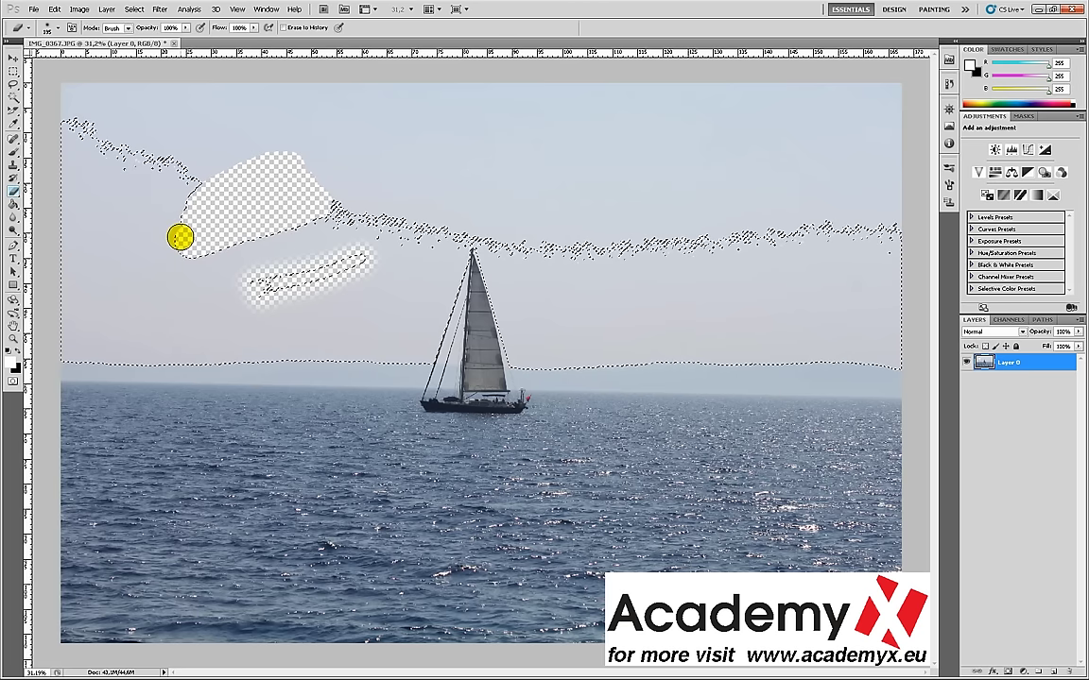
pyautogui.press(']')
pyautogui.press(']')
pyautogui.press(']')
pyautogui.moveTo(140, 198)
pyautogui.mouseDown()
pyautogui.moveTo(141, 170)
pyautogui.moveTo(162, 372)
pyautogui.moveTo(146, 372)
pyautogui.moveTo(371, 353)
pyautogui.moveTo(438, 297)
pyautogui.moveTo(426, 321)
pyautogui.moveTo(420, 209)
pyautogui.moveTo(340, 234)
pyautogui.moveTo(141, 255)
pyautogui.moveTo(175, 189)
pyautogui.moveTo(60, 239)
pyautogui.mouseUp()
pyautogui.moveTo(134, 290)
pyautogui.mouseDown()
pyautogui.moveTo(354, 255)
pyautogui.moveTo(99, 311)
pyautogui.moveTo(167, 276)
pyautogui.mouseUp()
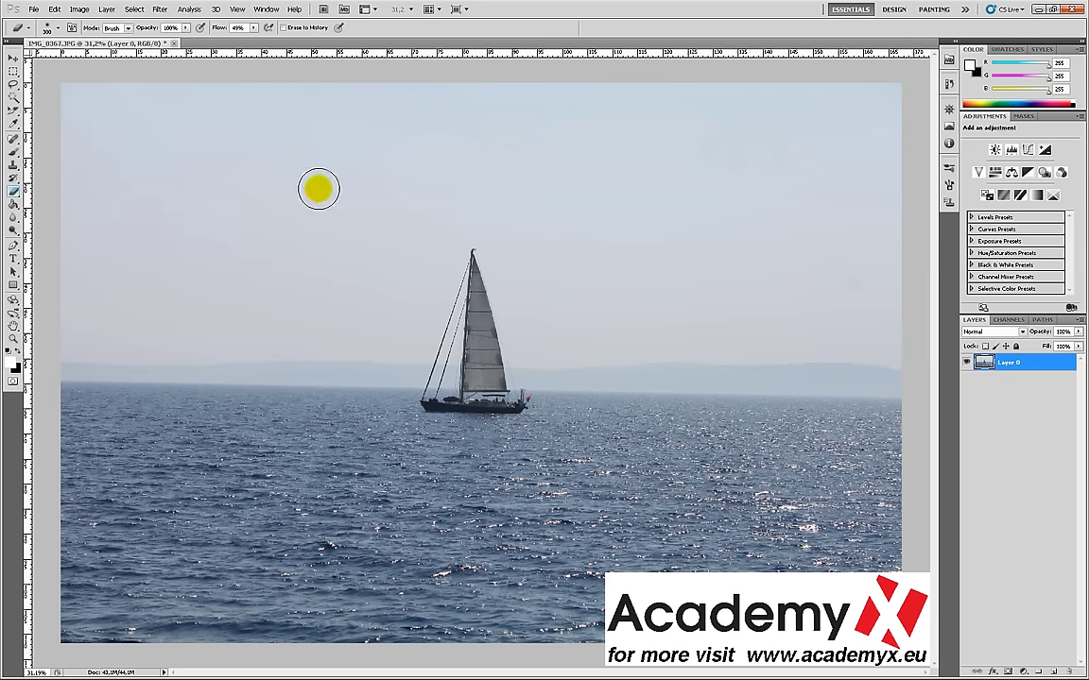
pyautogui.click(127, 29)
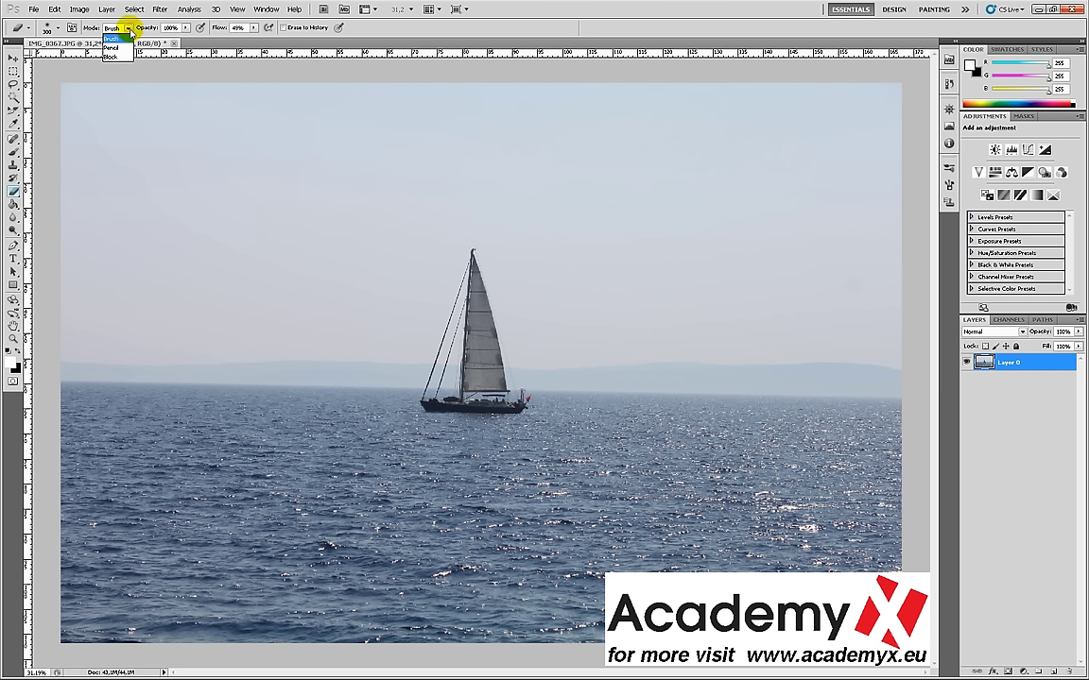
pyautogui.click(130, 31)
pyautogui.click(186, 29)
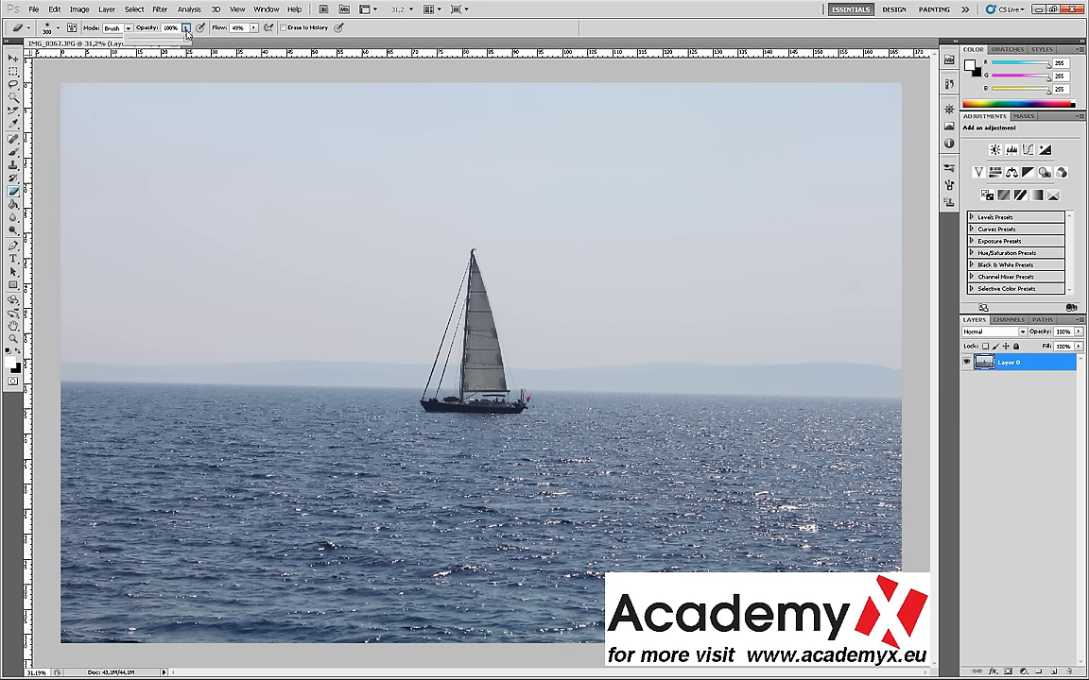
pyautogui.moveTo(187, 39); pyautogui.dragTo(129, 45)
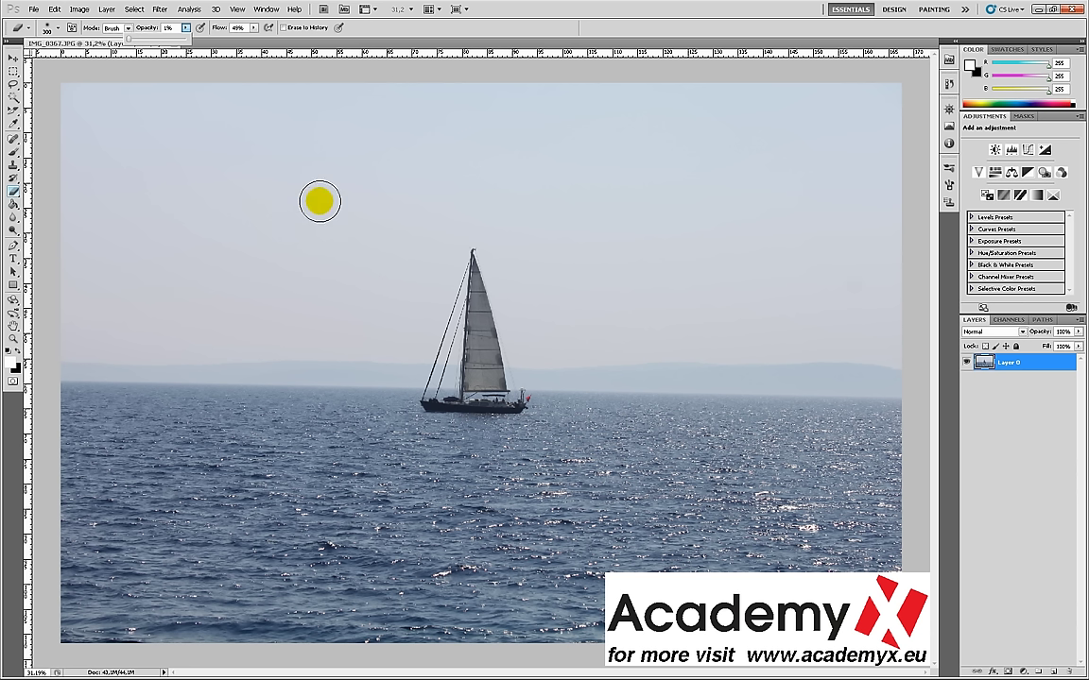
pyautogui.click(263, 174)
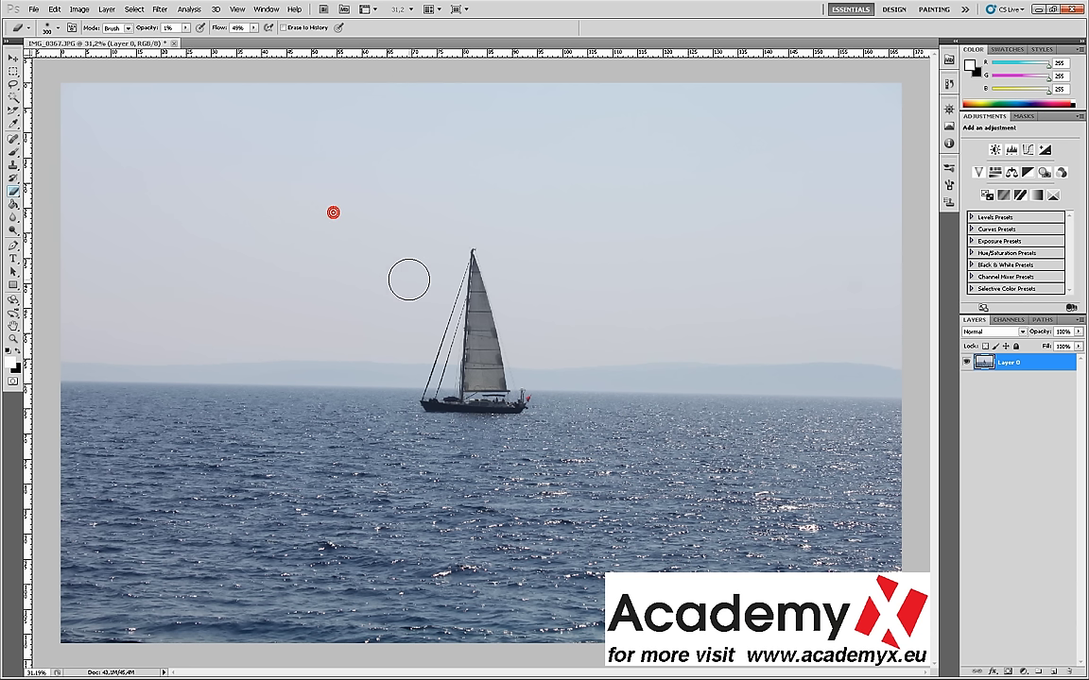
pyautogui.moveTo(409, 280)
pyautogui.mouseDown()
pyautogui.moveTo(365, 223)
pyautogui.moveTo(223, 308)
pyautogui.moveTo(349, 194)
pyautogui.moveTo(250, 255)
pyautogui.moveTo(245, 277)
pyautogui.moveTo(247, 238)
pyautogui.moveTo(276, 219)
pyautogui.moveTo(223, 92)
pyautogui.mouseUp()
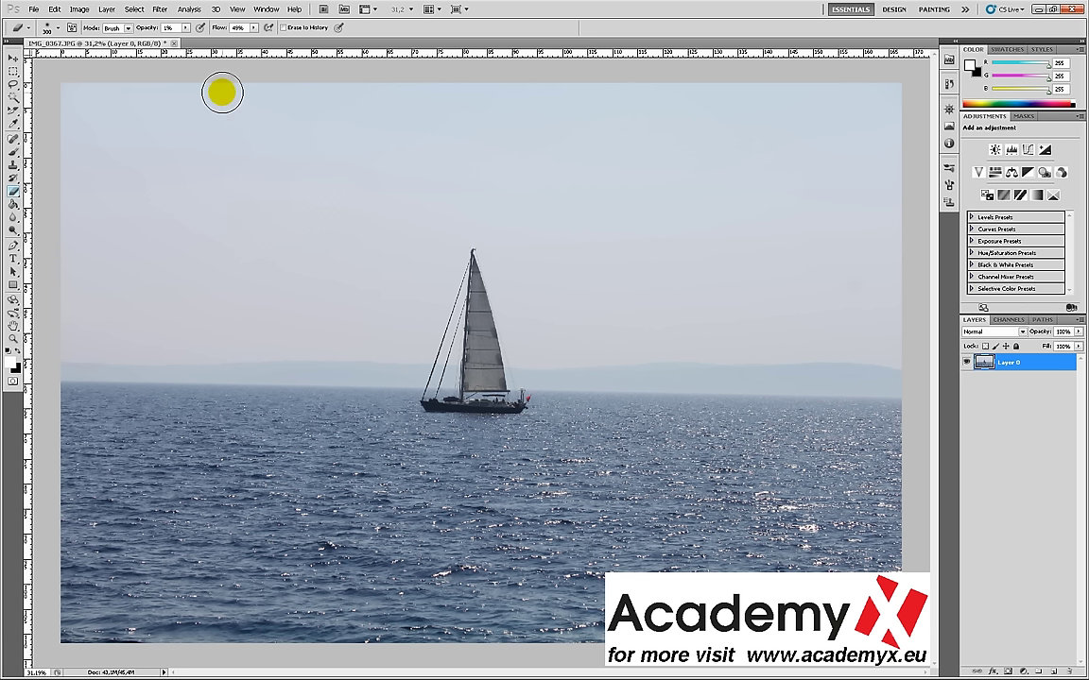
pyautogui.click(185, 28)
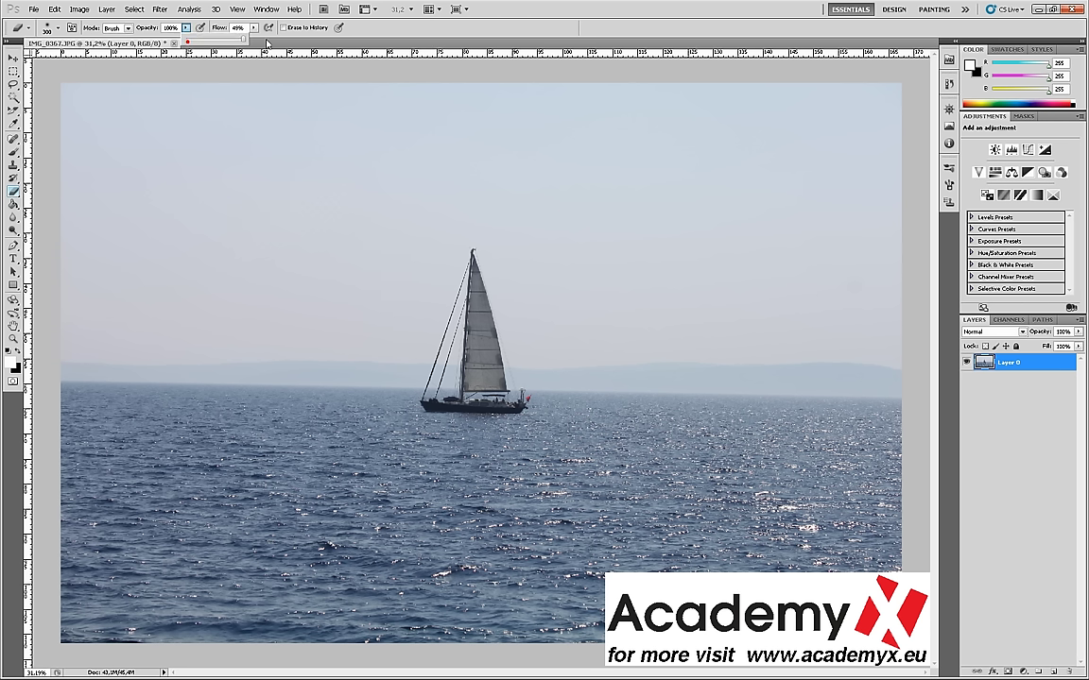
pyautogui.moveTo(345, 78)
pyautogui.mouseDown()
pyautogui.moveTo(326, 189)
pyautogui.moveTo(234, 200)
pyautogui.moveTo(21, 191)
pyautogui.mouseUp()
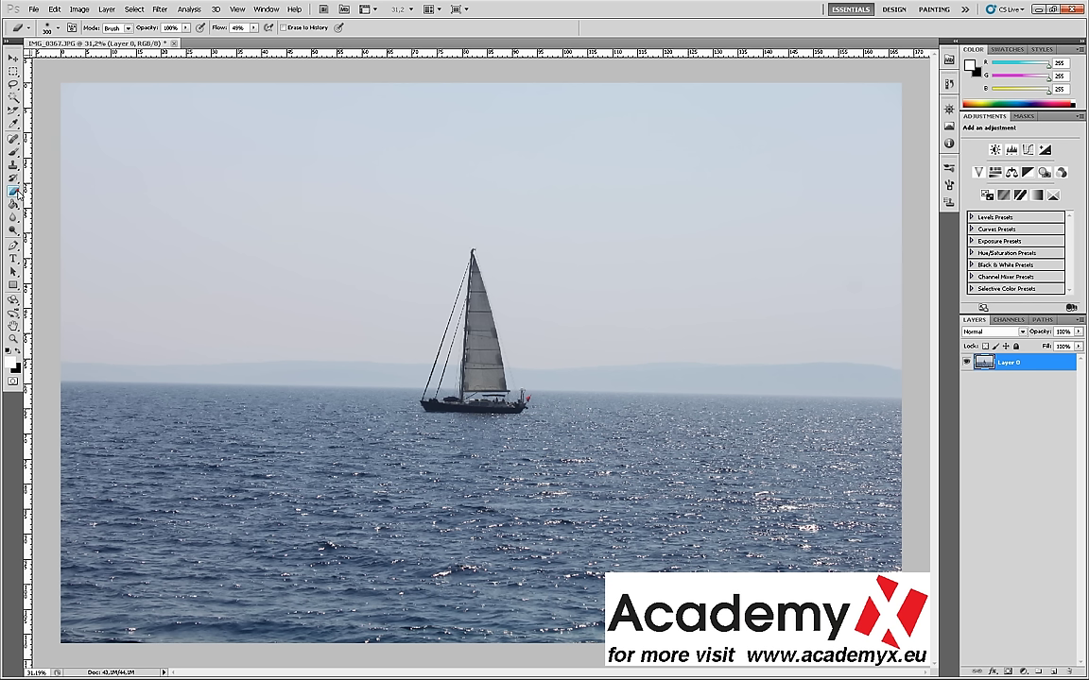
# - Erase the sky with the Magic Eraser, including the gap between mast and forestay
pyautogui.rightClick(17, 193)
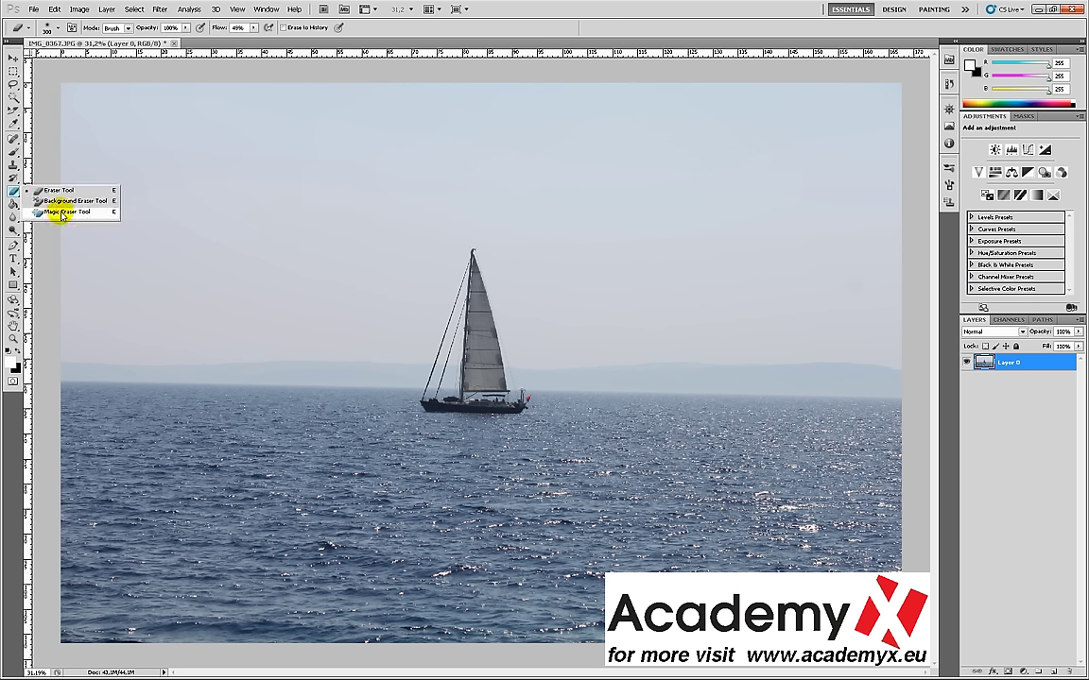
pyautogui.click(62, 214)
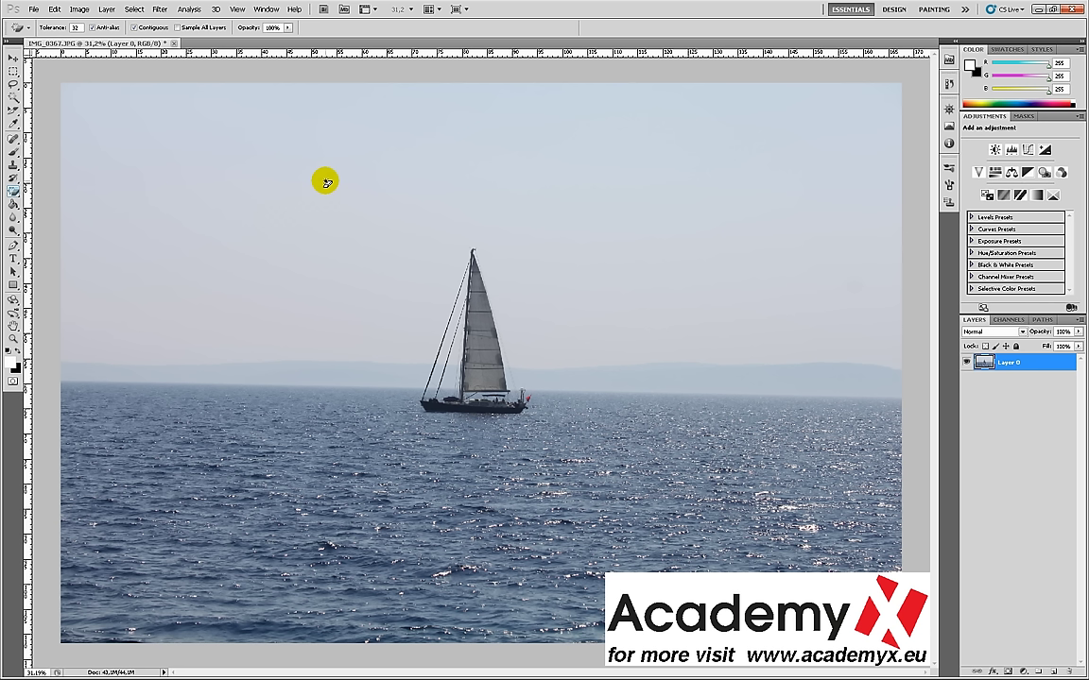
pyautogui.click(75, 27)
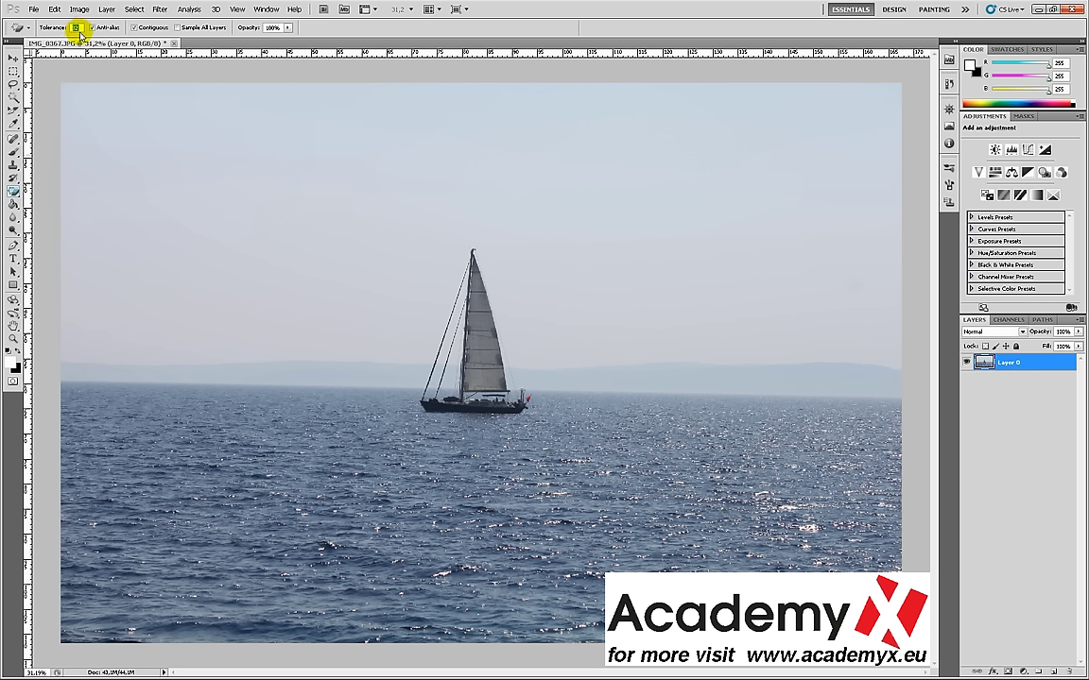
pyautogui.click(12, 99)
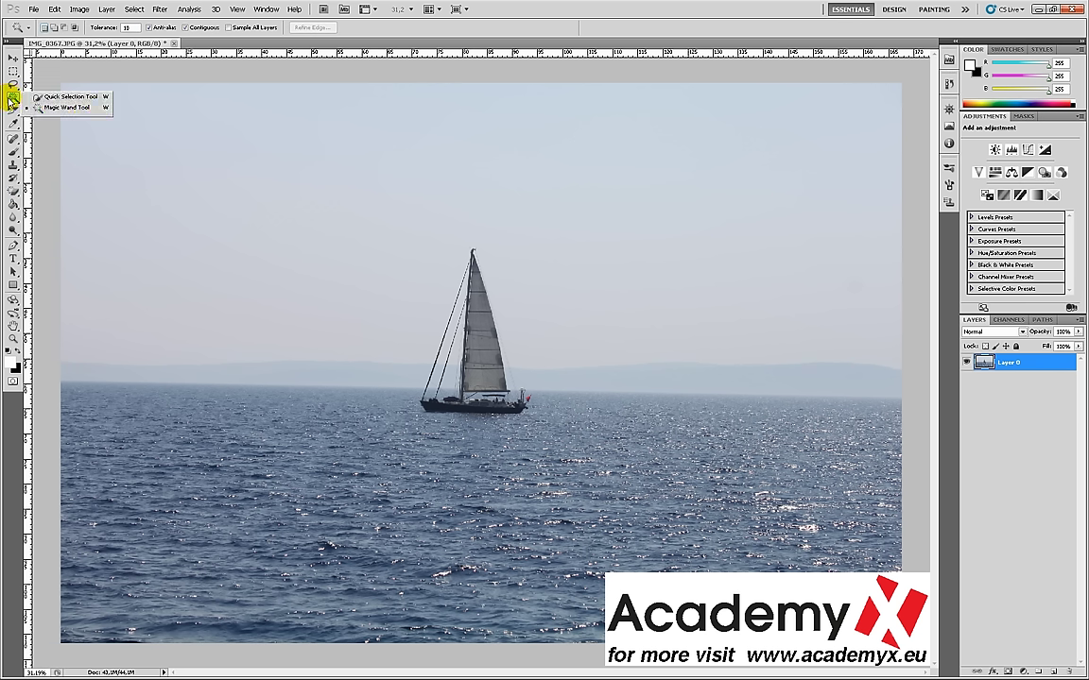
pyautogui.click(13, 190)
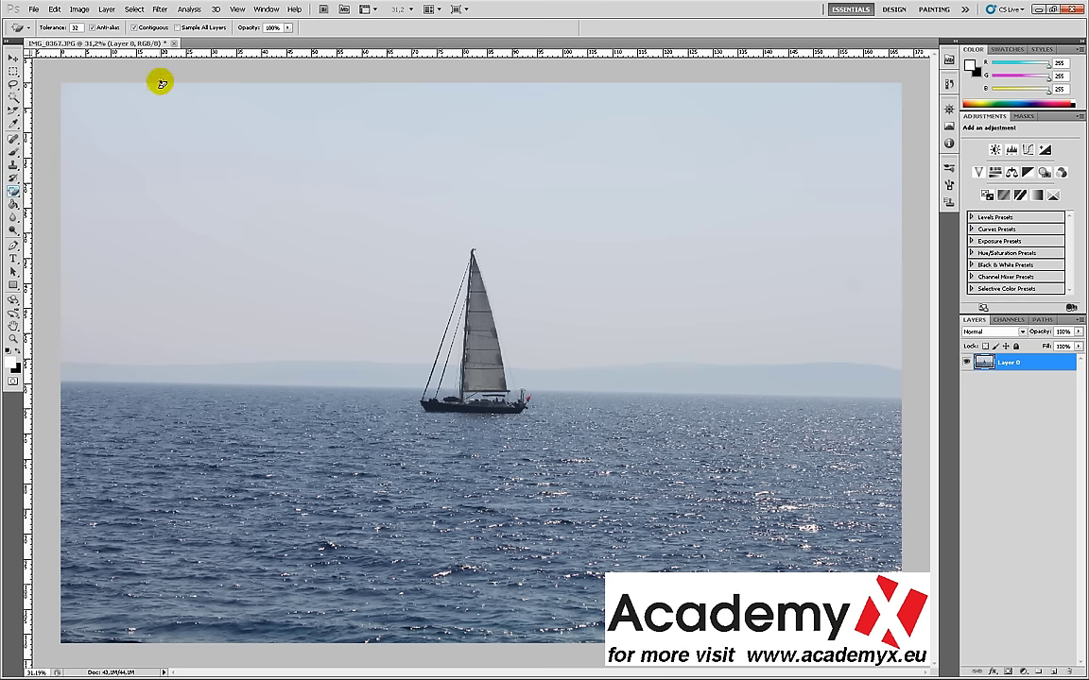
pyautogui.click(294, 221)
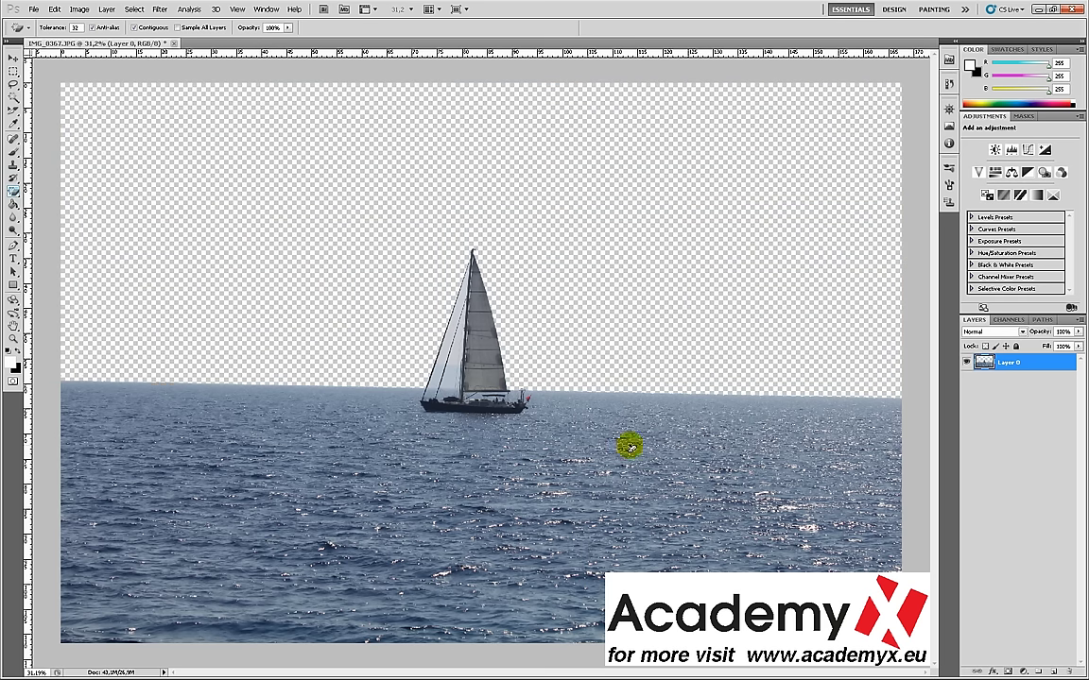
pyautogui.click(453, 370)
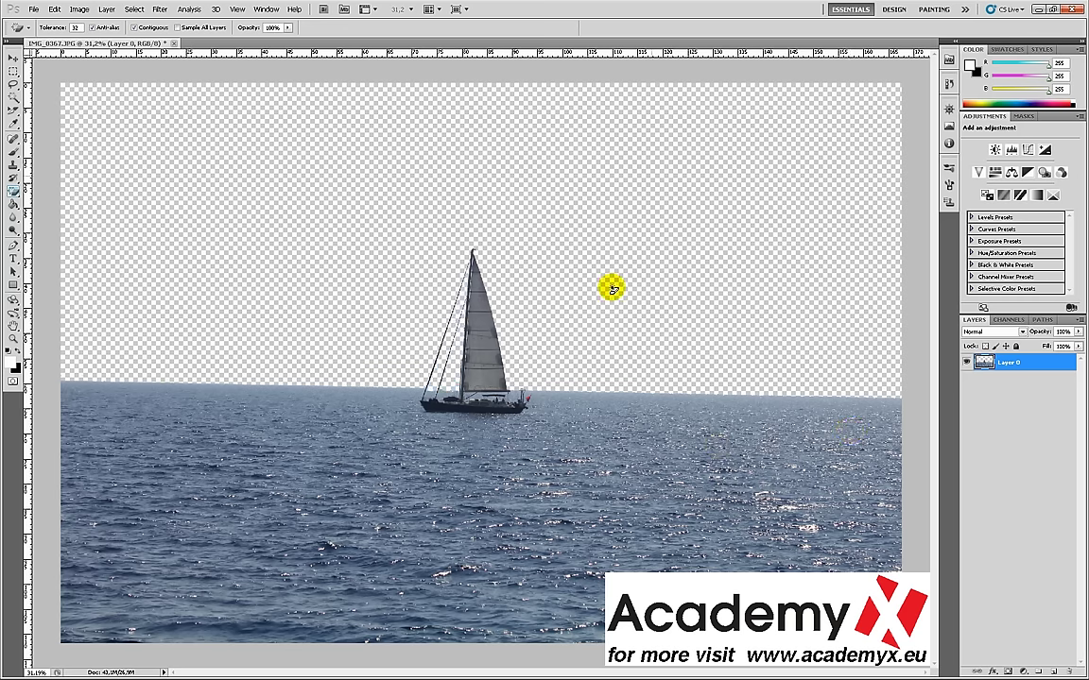
# - Revert to the Make Layer state in the History panel
pyautogui.click(949, 85)
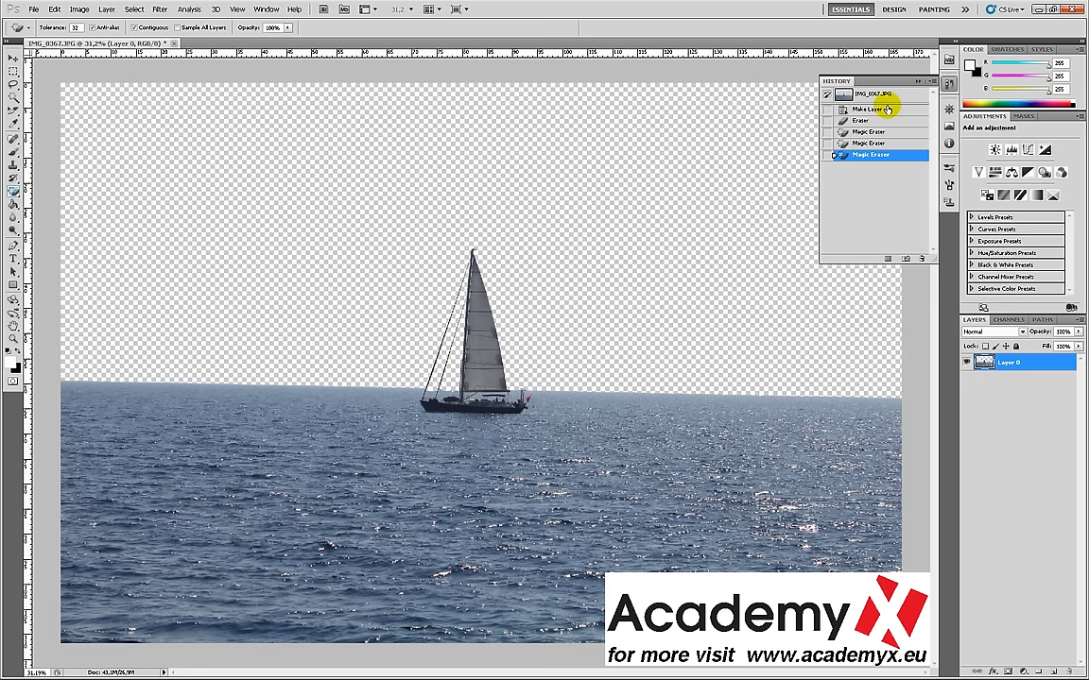
pyautogui.click(875, 110)
pyautogui.click(950, 85)
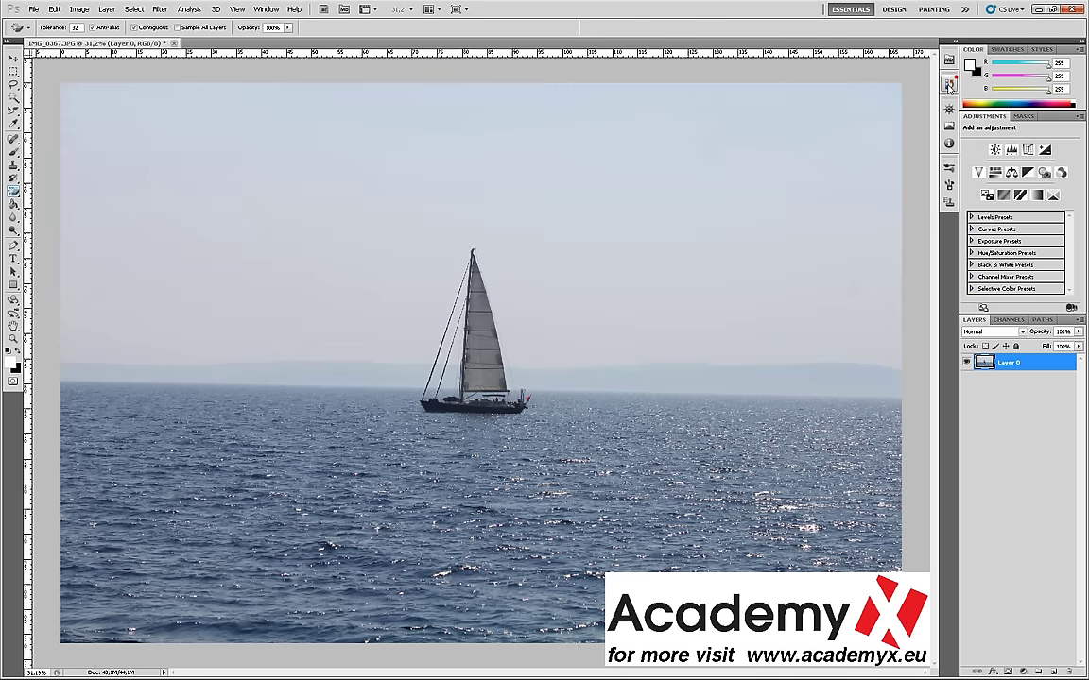
# - Erase sky around the sail and water below the hull with the Background Eraser at 43% tolerance
pyautogui.rightClick(13, 192)
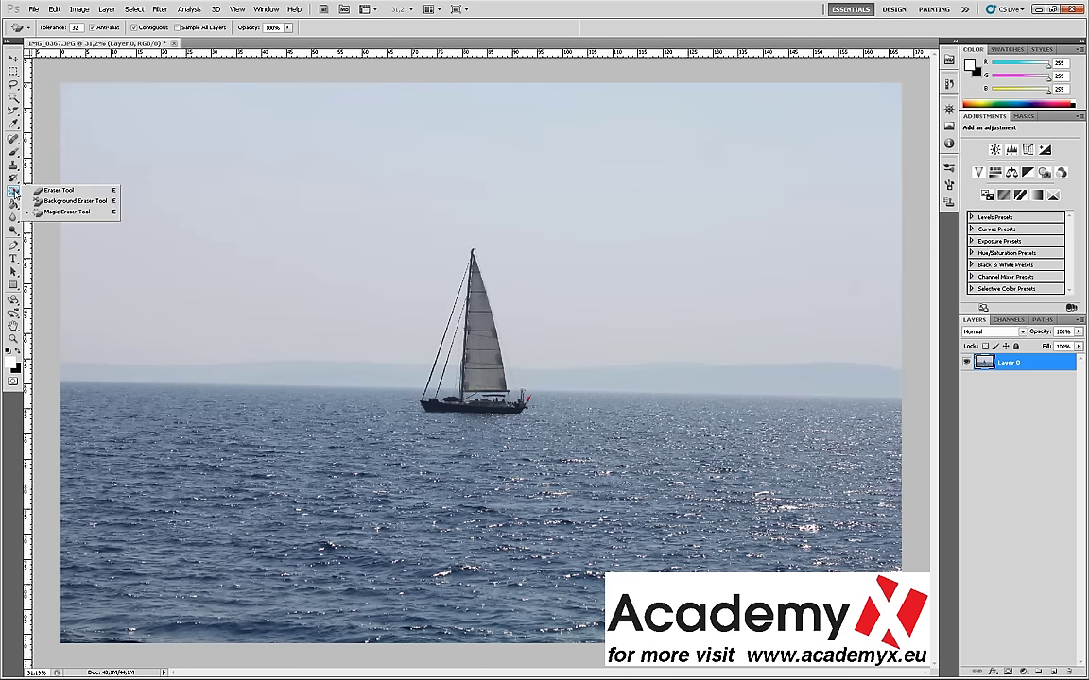
pyautogui.click(72, 201)
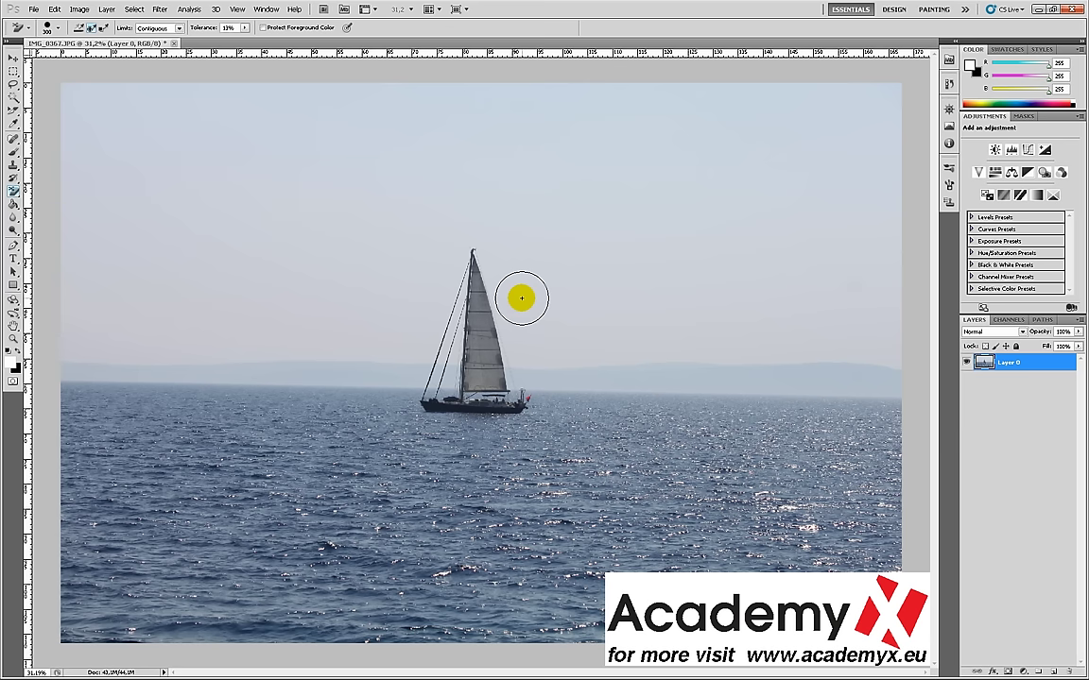
pyautogui.click(245, 29)
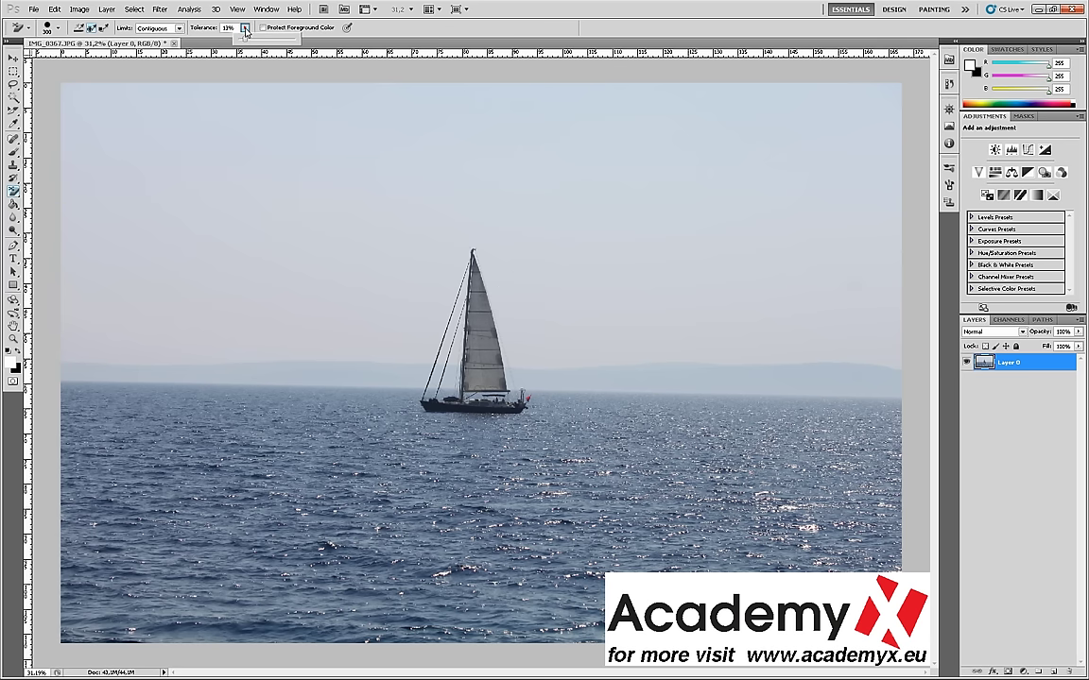
pyautogui.click(260, 39)
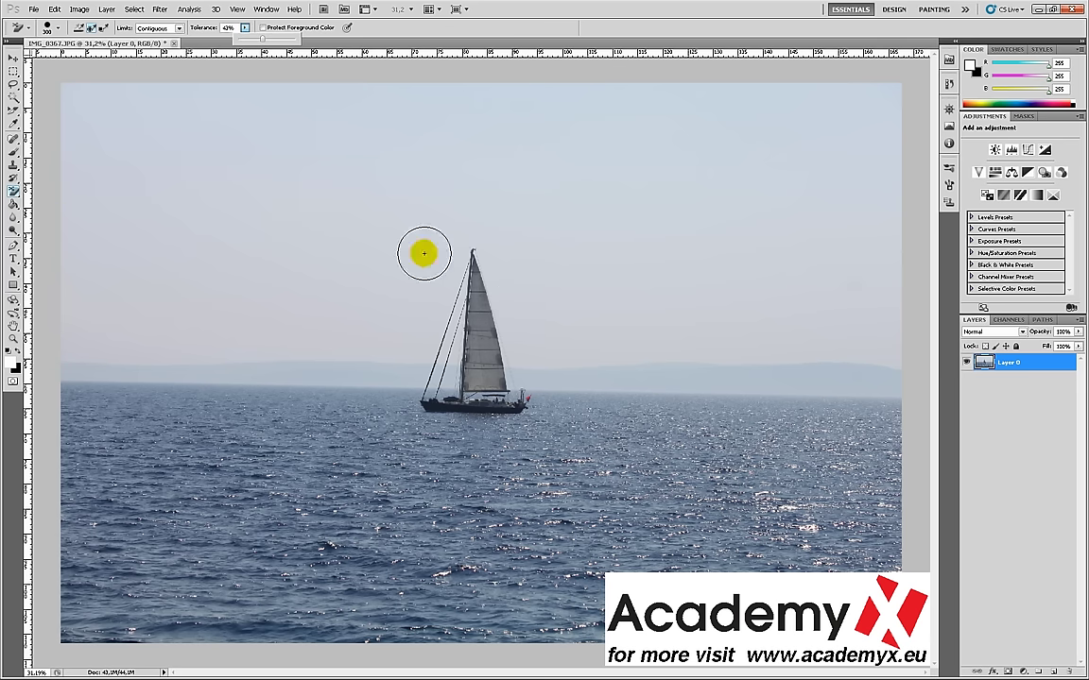
pyautogui.moveTo(543, 289)
pyautogui.mouseDown()
pyautogui.moveTo(500, 286)
pyautogui.moveTo(510, 339)
pyautogui.moveTo(548, 385)
pyautogui.moveTo(544, 321)
pyautogui.moveTo(469, 238)
pyautogui.moveTo(432, 389)
pyautogui.moveTo(455, 284)
pyautogui.moveTo(426, 383)
pyautogui.moveTo(426, 316)
pyautogui.moveTo(413, 406)
pyautogui.moveTo(438, 425)
pyautogui.moveTo(469, 402)
pyautogui.moveTo(444, 370)
pyautogui.mouseUp()
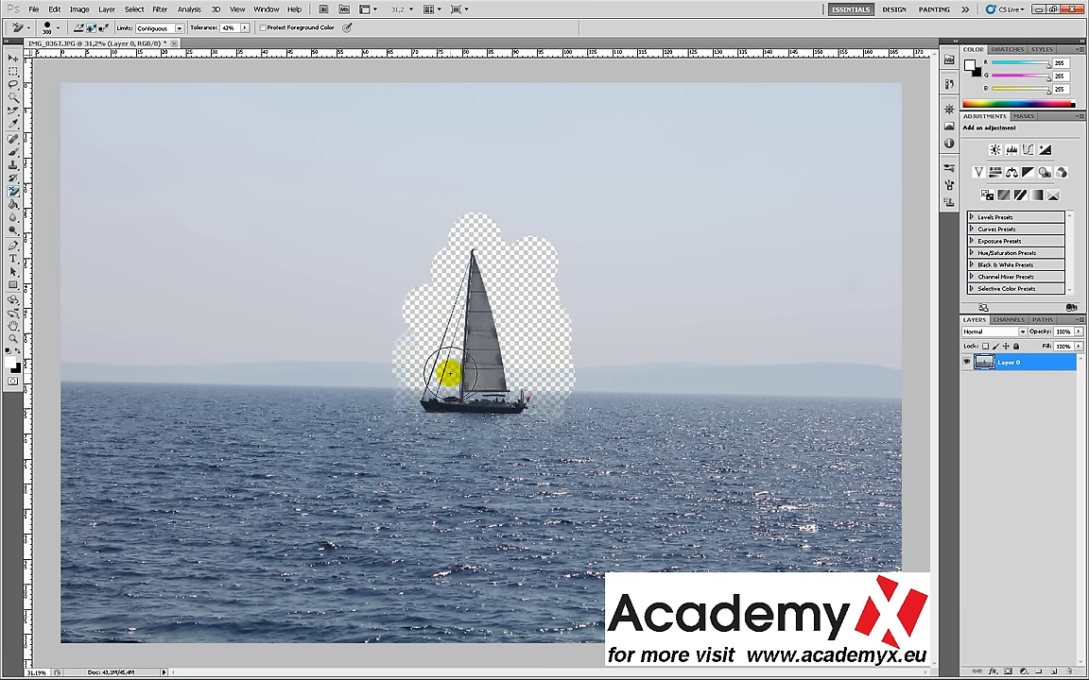
pyautogui.click(452, 376)
pyautogui.moveTo(513, 430)
pyautogui.mouseDown()
pyautogui.moveTo(450, 425)
pyautogui.moveTo(406, 405)
pyautogui.moveTo(416, 417)
pyautogui.moveTo(538, 432)
pyautogui.moveTo(551, 389)
pyautogui.moveTo(518, 376)
pyautogui.moveTo(474, 390)
pyautogui.moveTo(518, 379)
pyautogui.moveTo(481, 365)
pyautogui.moveTo(470, 425)
pyautogui.moveTo(499, 378)
pyautogui.mouseUp()
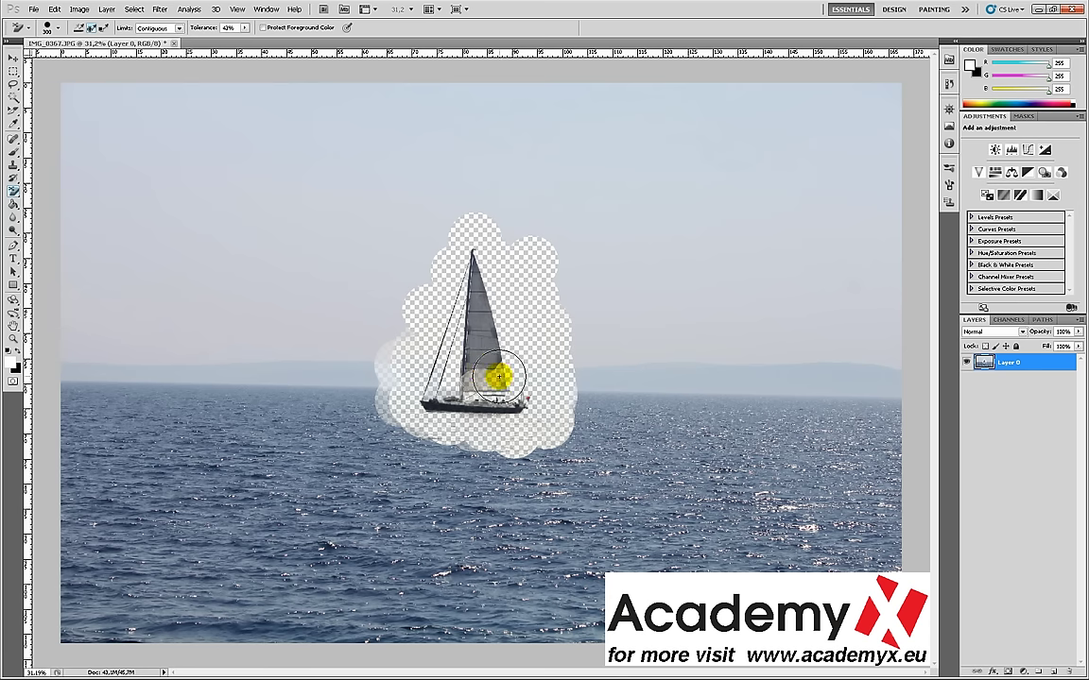
# - Step back in History and re-erase the water around the hull, undoing a stray stroke
pyautogui.click(949, 85)
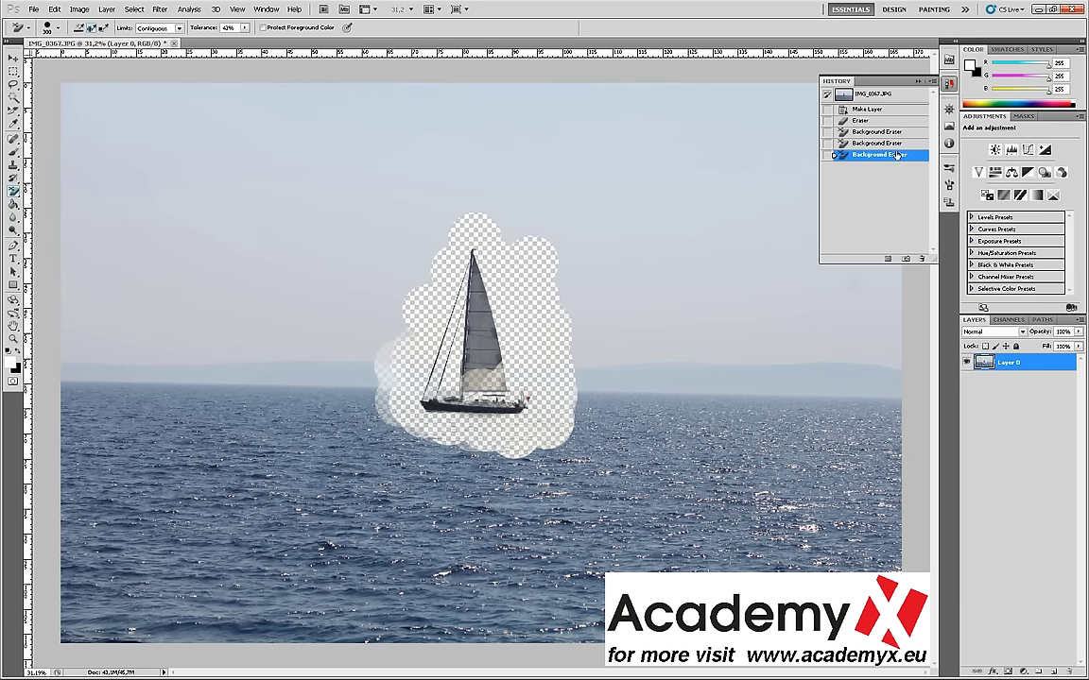
pyautogui.click(879, 144)
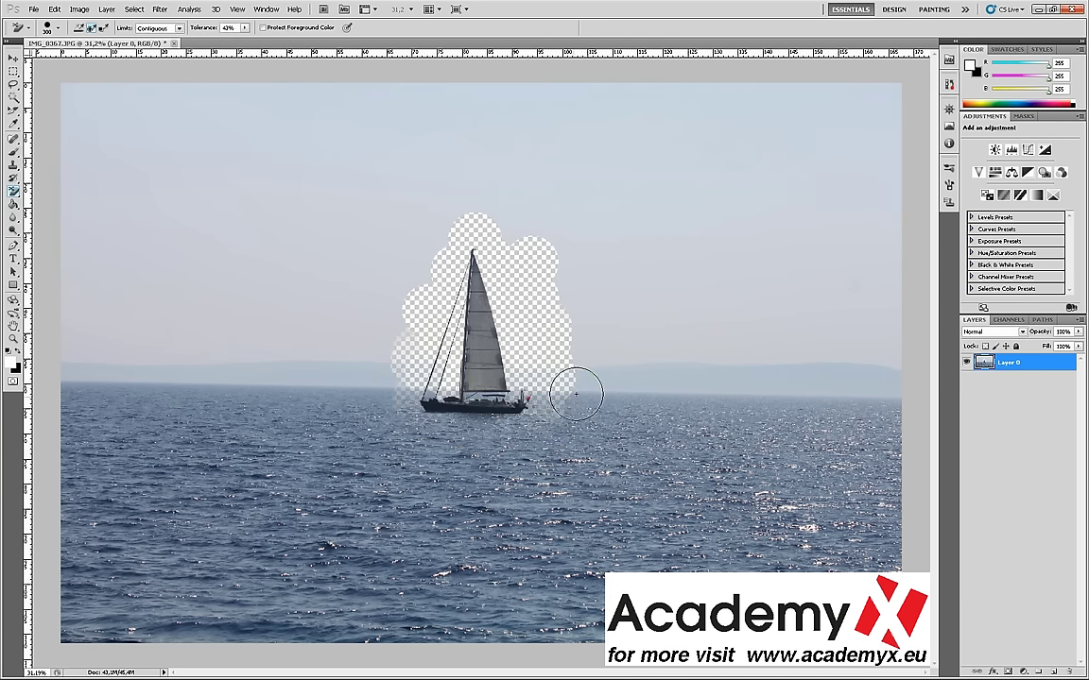
pyautogui.moveTo(554, 416); pyautogui.dragTo(412, 430)
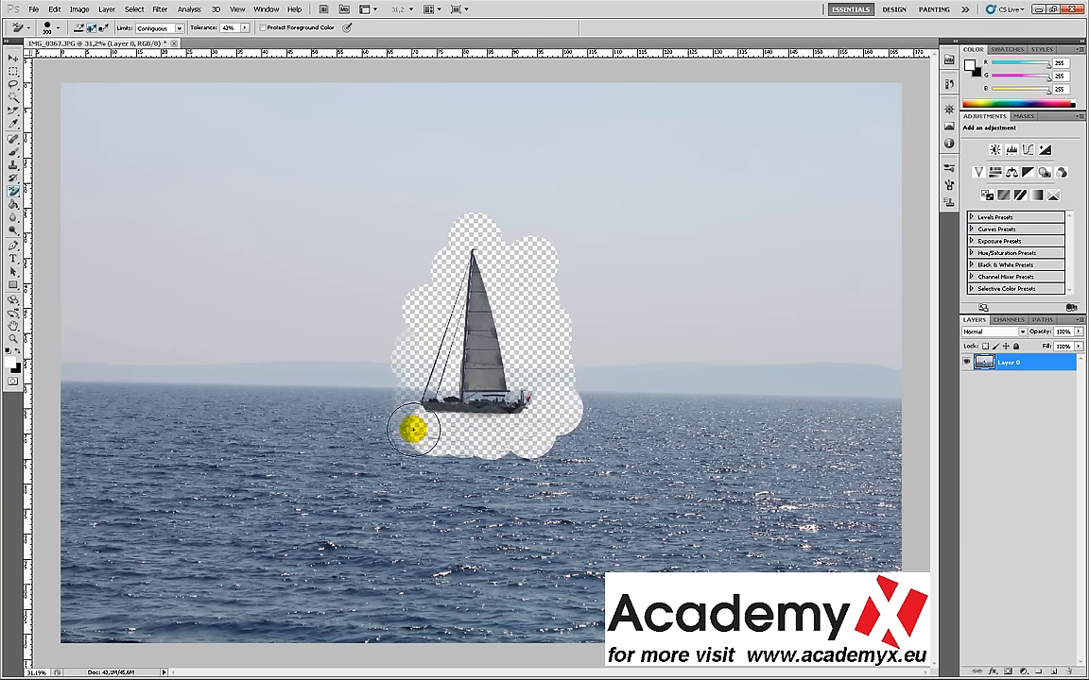
pyautogui.hotkey('ctrl', 'z')
pyautogui.moveTo(532, 442)
pyautogui.mouseDown()
pyautogui.moveTo(397, 393)
pyautogui.moveTo(553, 382)
pyautogui.moveTo(413, 410)
pyautogui.moveTo(479, 462)
pyautogui.moveTo(549, 471)
pyautogui.moveTo(522, 440)
pyautogui.moveTo(546, 445)
pyautogui.moveTo(455, 454)
pyautogui.moveTo(508, 461)
pyautogui.moveTo(552, 445)
pyautogui.mouseUp()
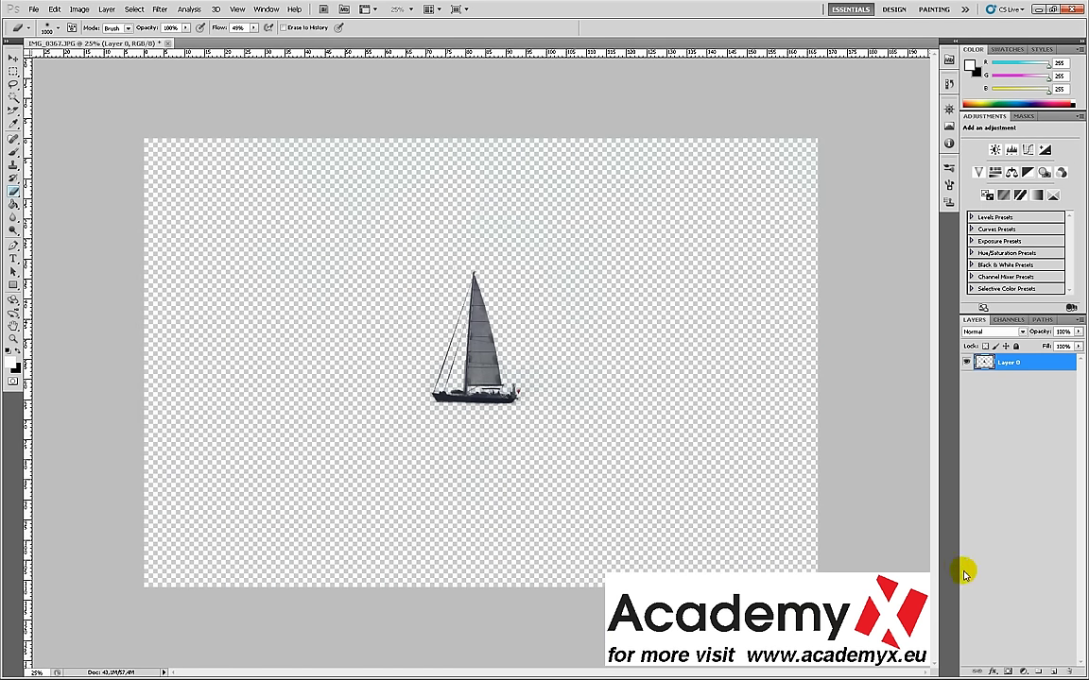
# - Add a new empty layer above the sailboat and switch to the Pencil Tool
pyautogui.click(1055, 672)
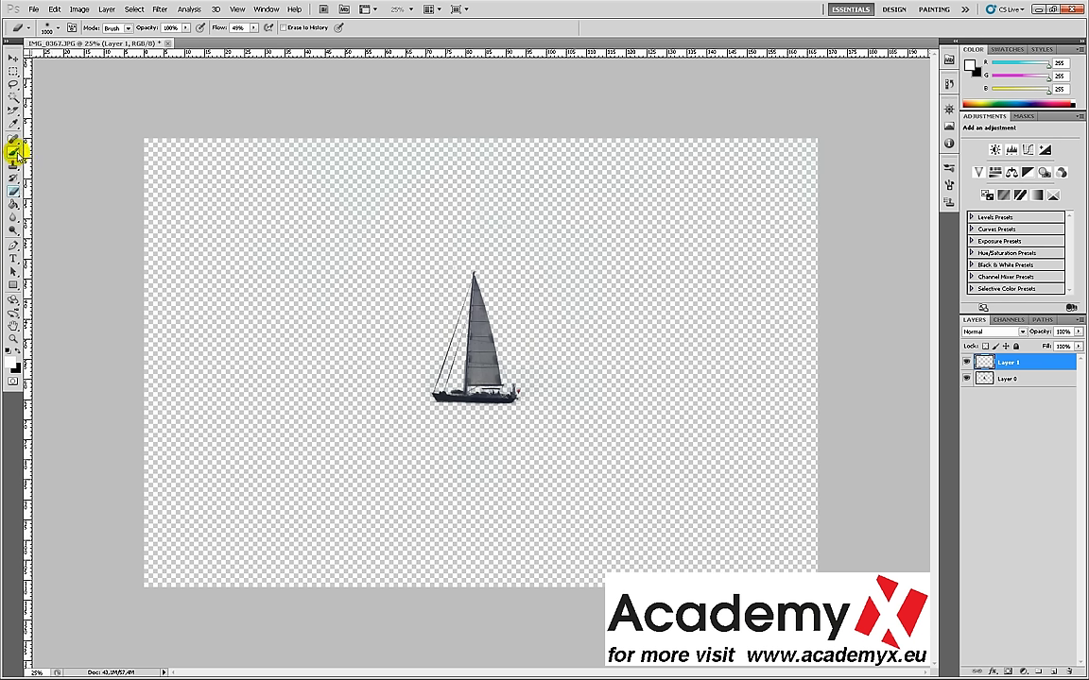
pyautogui.click(16, 153)
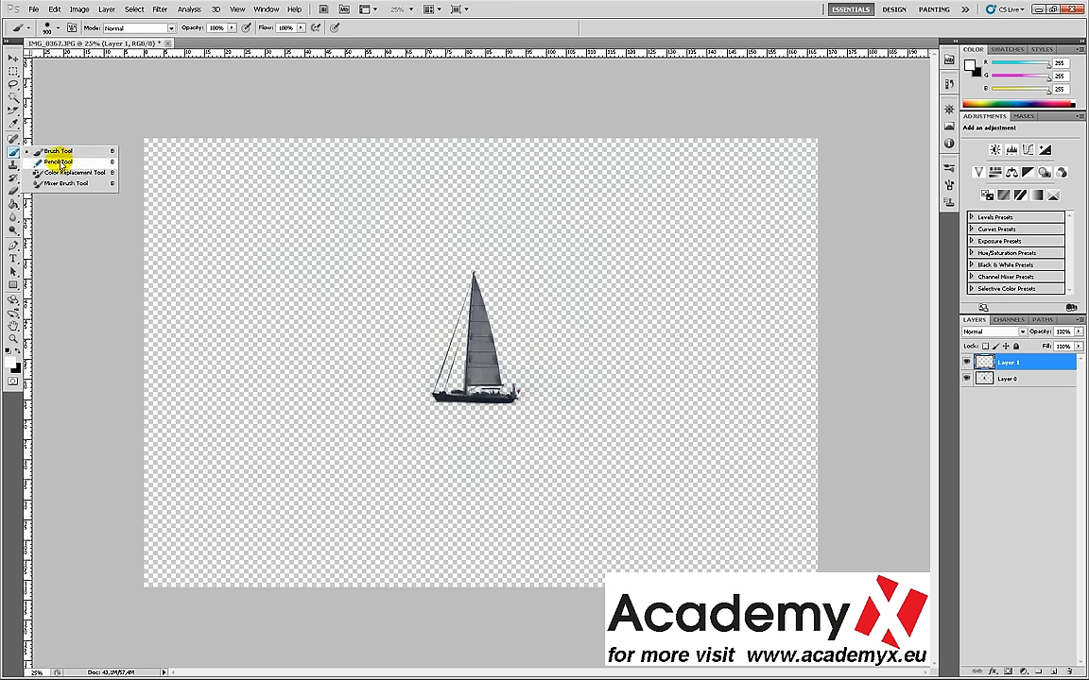
pyautogui.click(55, 163)
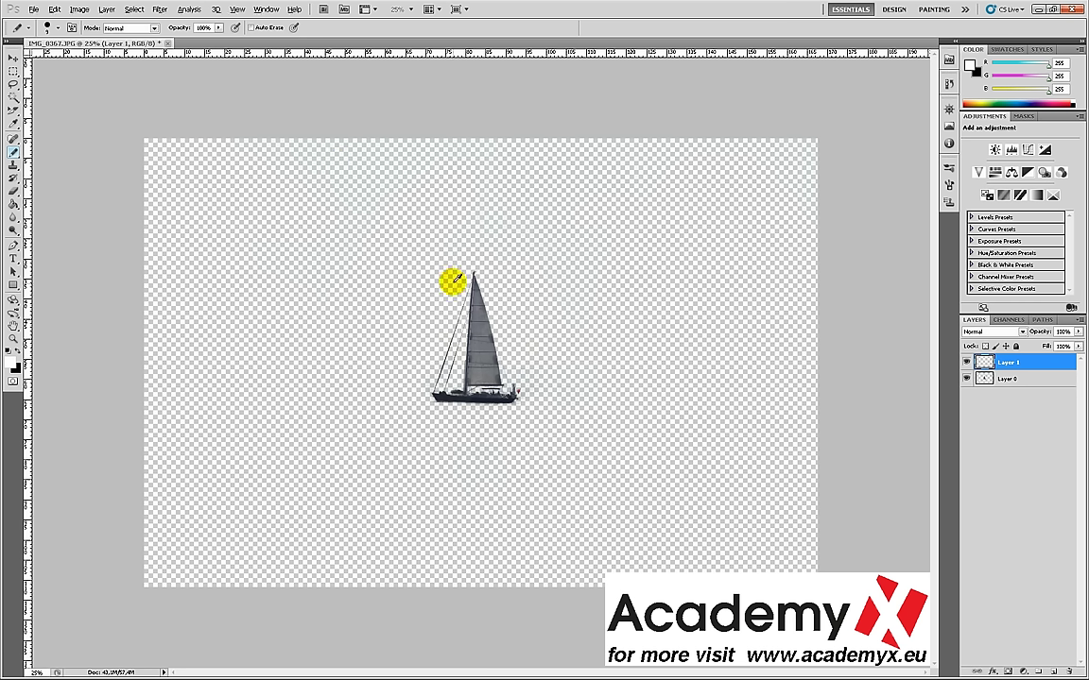
# - Zoom in on the sail's seams and dots to 800%, then return to the Pencil
pyautogui.scroll(2, 489, 335)
pyautogui.scroll(4, 488, 336)
pyautogui.scroll(4, 488, 336)
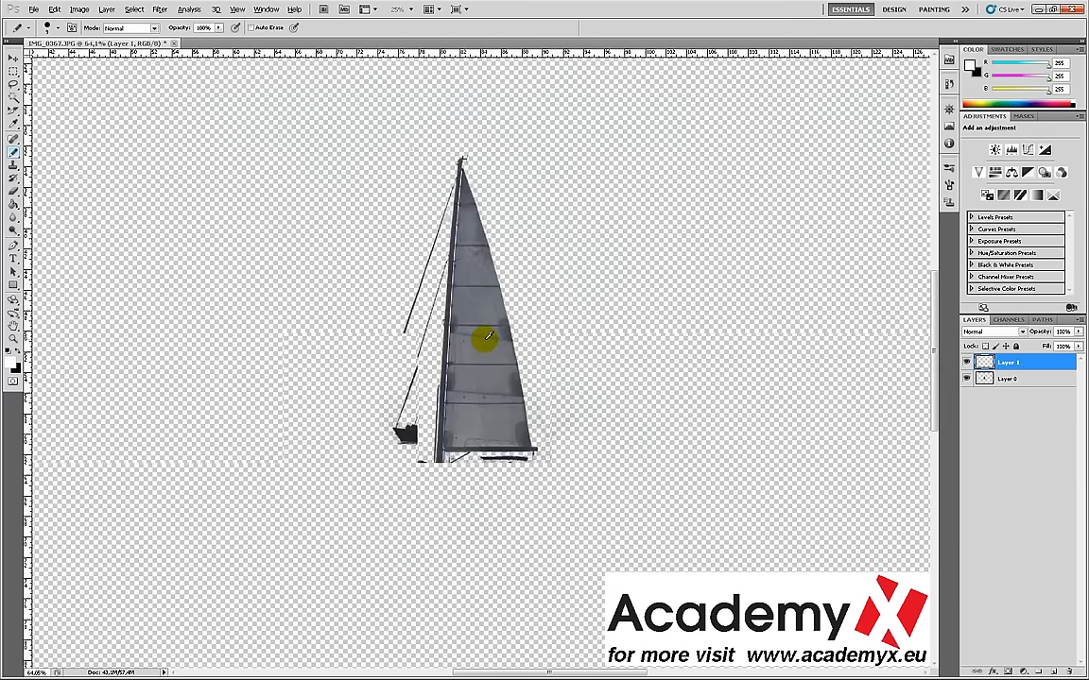
pyautogui.scroll(4, 489, 335)
pyautogui.scroll(4, 489, 335)
pyautogui.scroll(3, 489, 336)
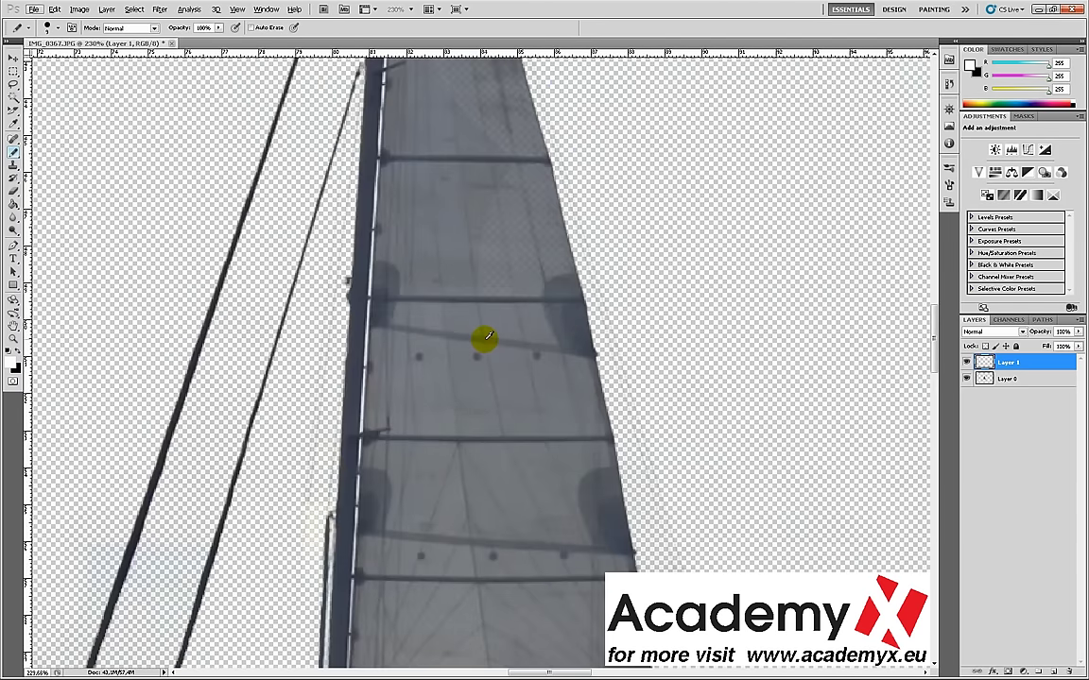
pyautogui.scroll(2, 489, 335)
pyautogui.scroll(1, 488, 336)
pyautogui.scroll(1, 454, 515)
pyautogui.scroll(1, 453, 515)
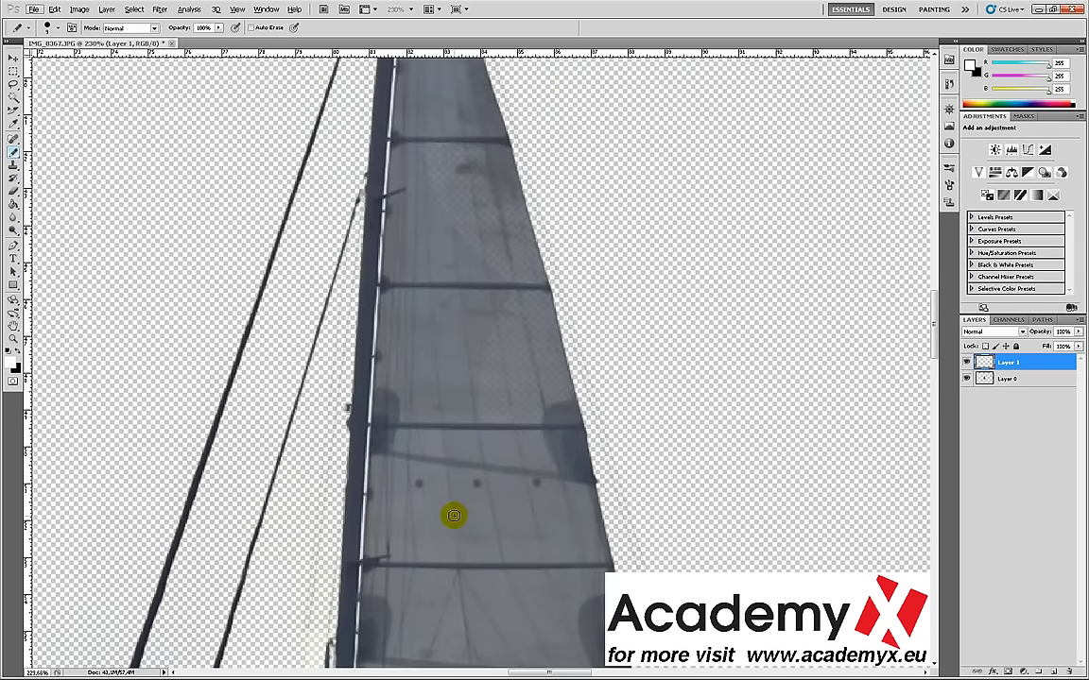
pyautogui.press('z')
pyautogui.click(457, 522)
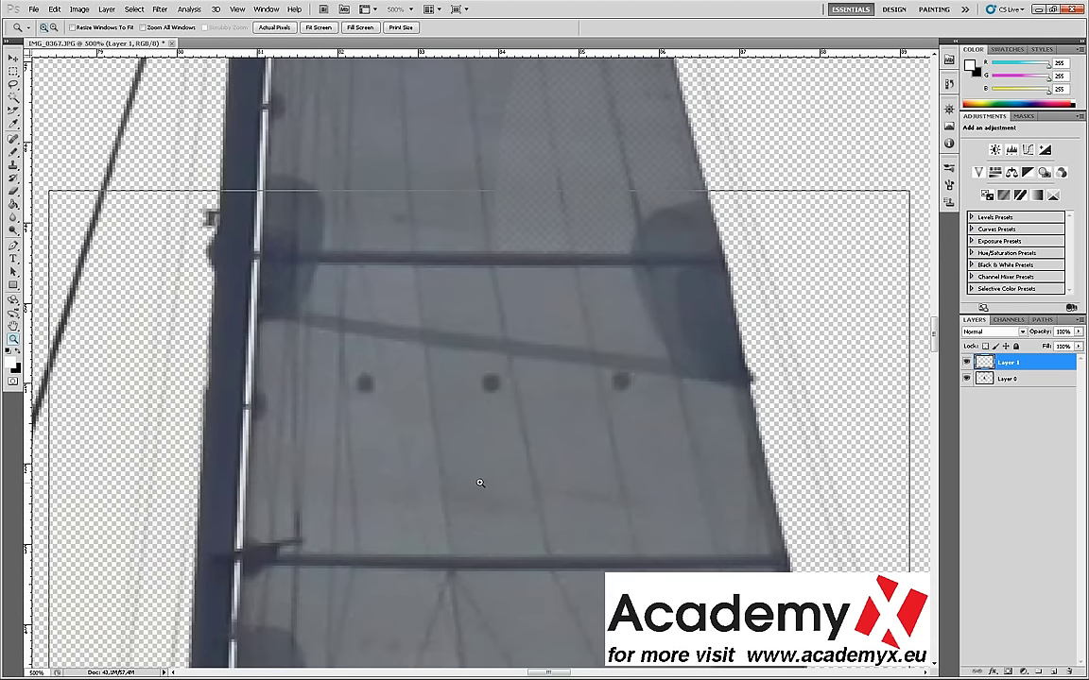
pyautogui.click(484, 468)
pyautogui.click(486, 464)
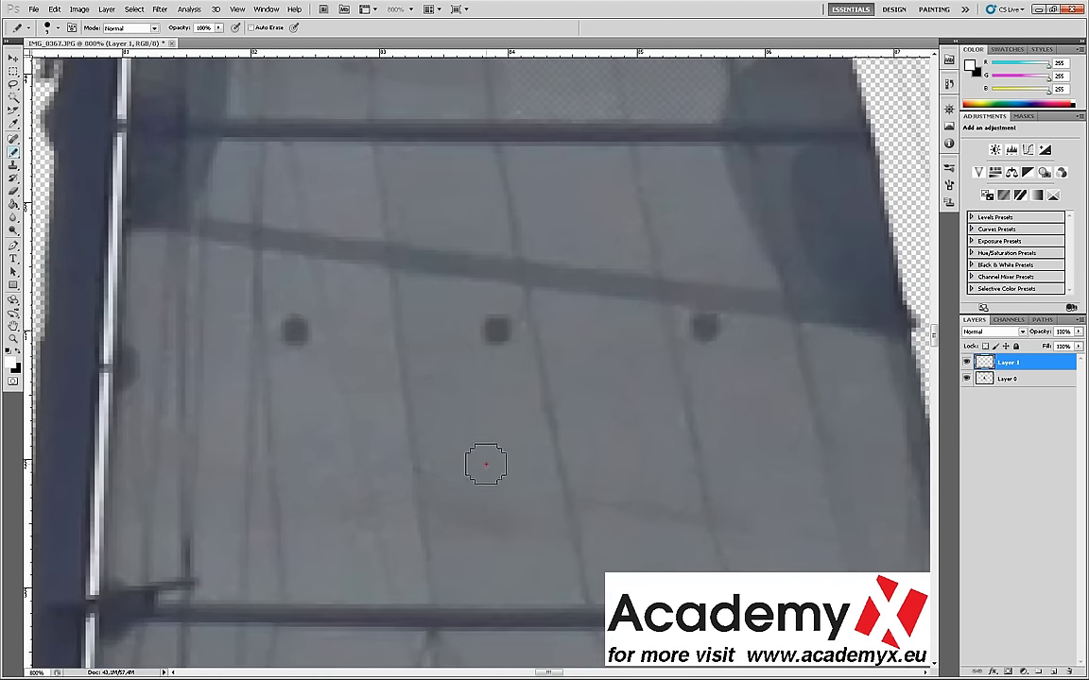
pyautogui.click(486, 464)
pyautogui.press('b')
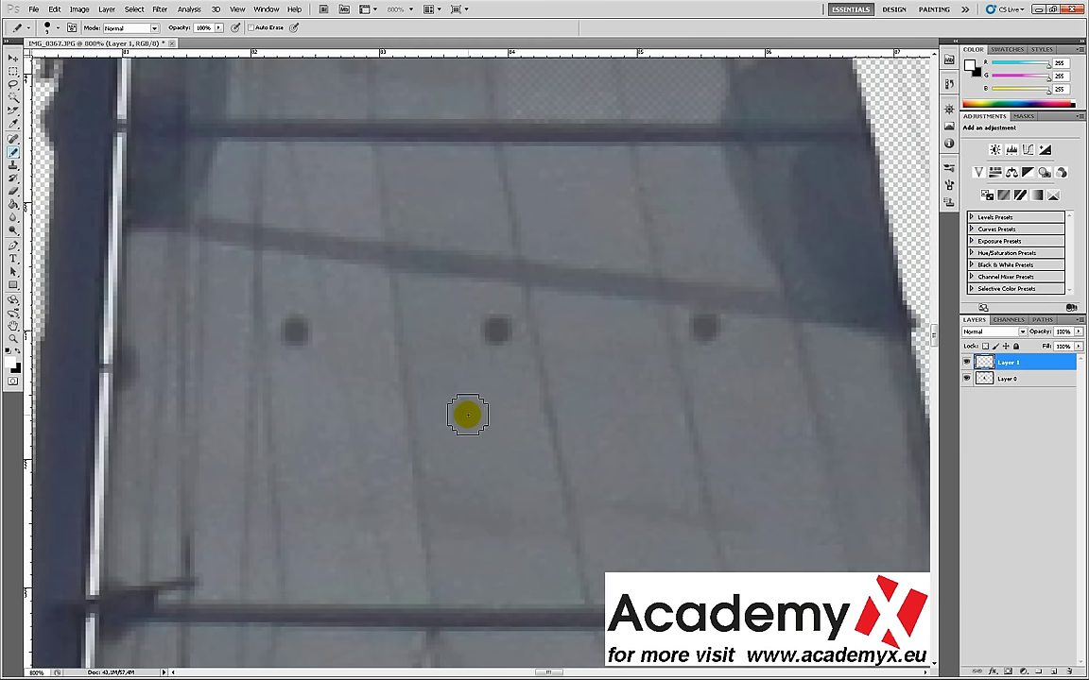
# - Make black the foreground colour and pencil a single dot on the sail, zooming closer
pyautogui.click(17, 350)
pyautogui.click(464, 402)
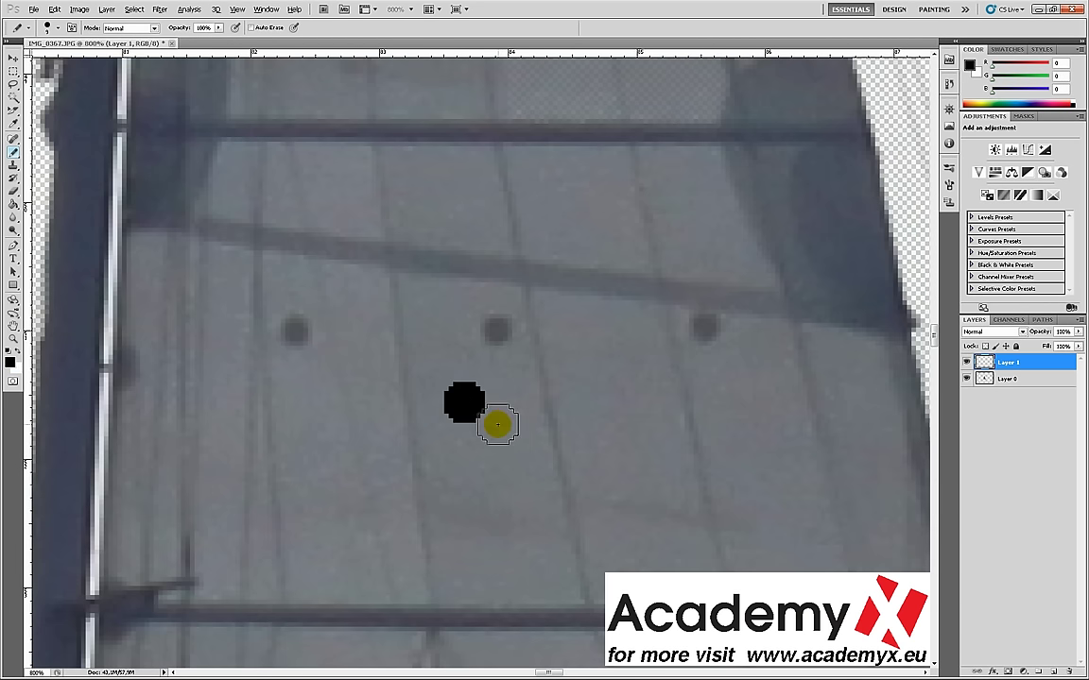
pyautogui.scroll(2, 498, 424)
pyautogui.scroll(2, 479, 425)
pyautogui.scroll(1, 472, 420)
pyautogui.scroll(1, 475, 419)
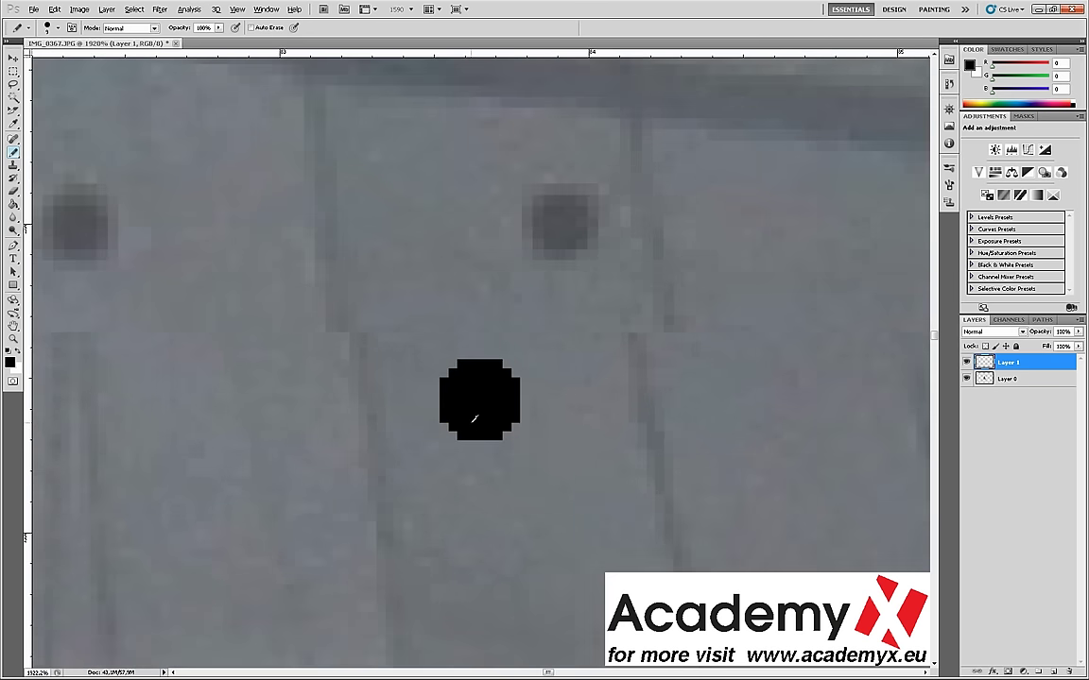
pyautogui.scroll(1, 478, 419)
pyautogui.scroll(1, 489, 421)
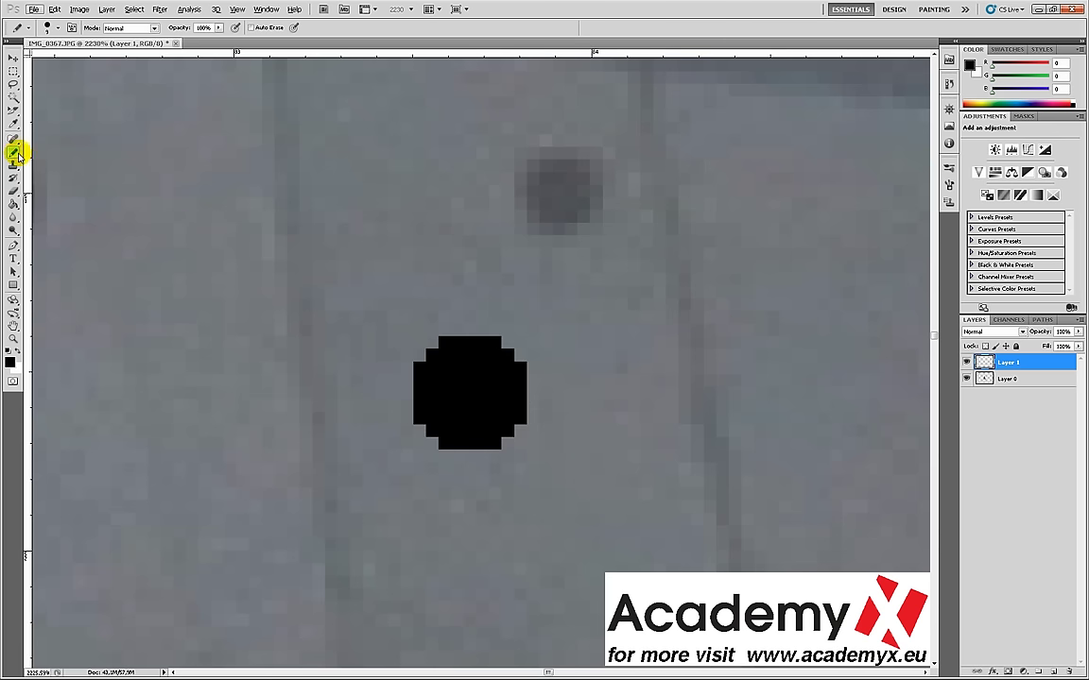
# - Switch to the Brush at size 9, 100% hardness, and paint a black dot beside the pencil dot
pyautogui.click(15, 155)
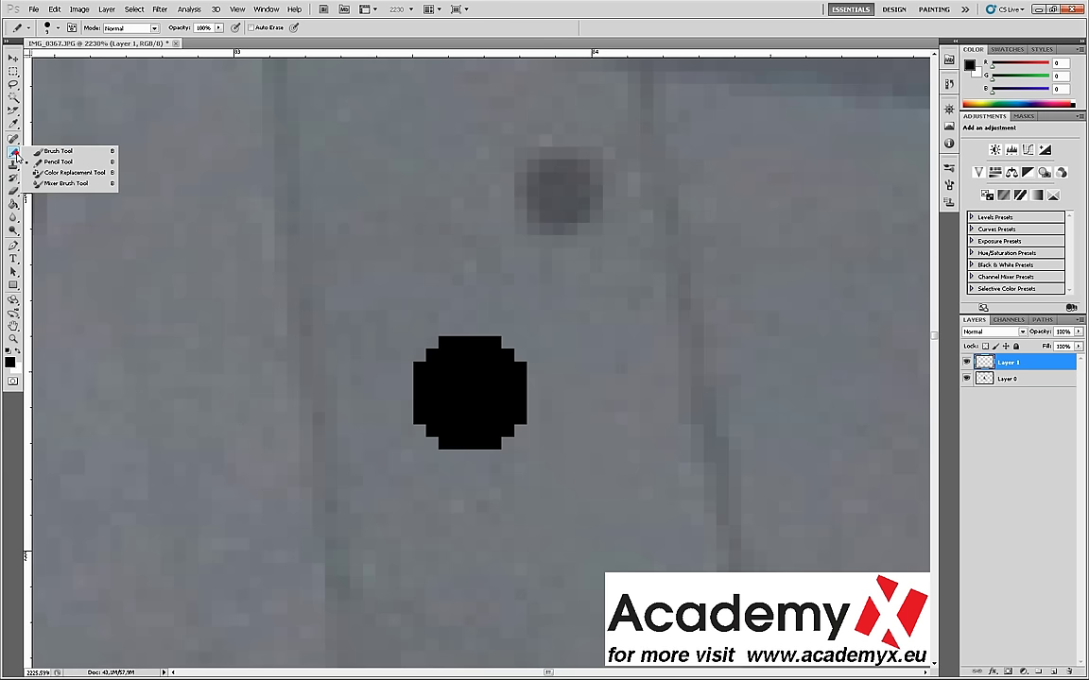
pyautogui.click(56, 151)
pyautogui.click(55, 29)
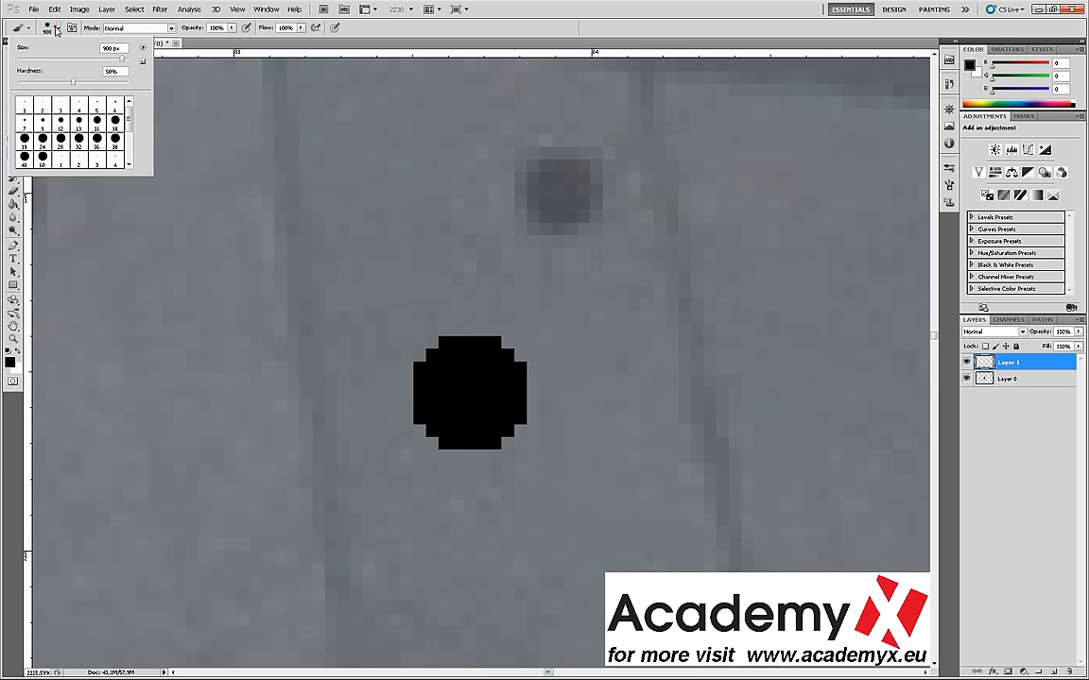
pyautogui.click(122, 47)
pyautogui.write('9')
pyautogui.moveTo(72, 86); pyautogui.dragTo(128, 87)
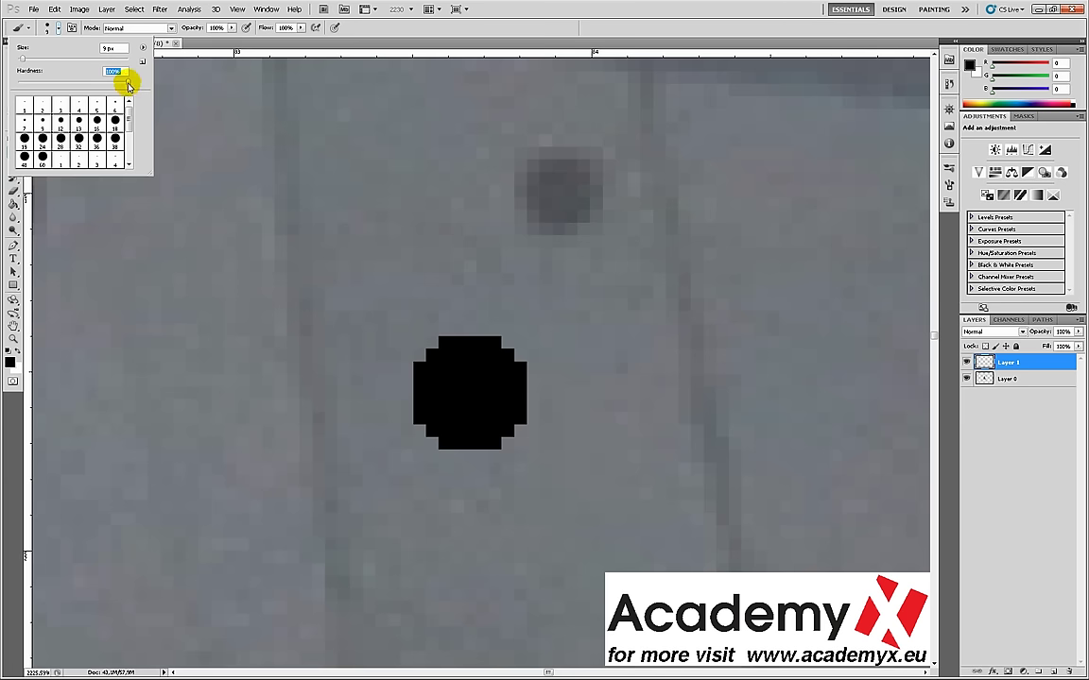
pyautogui.moveTo(620, 383); pyautogui.dragTo(636, 388)
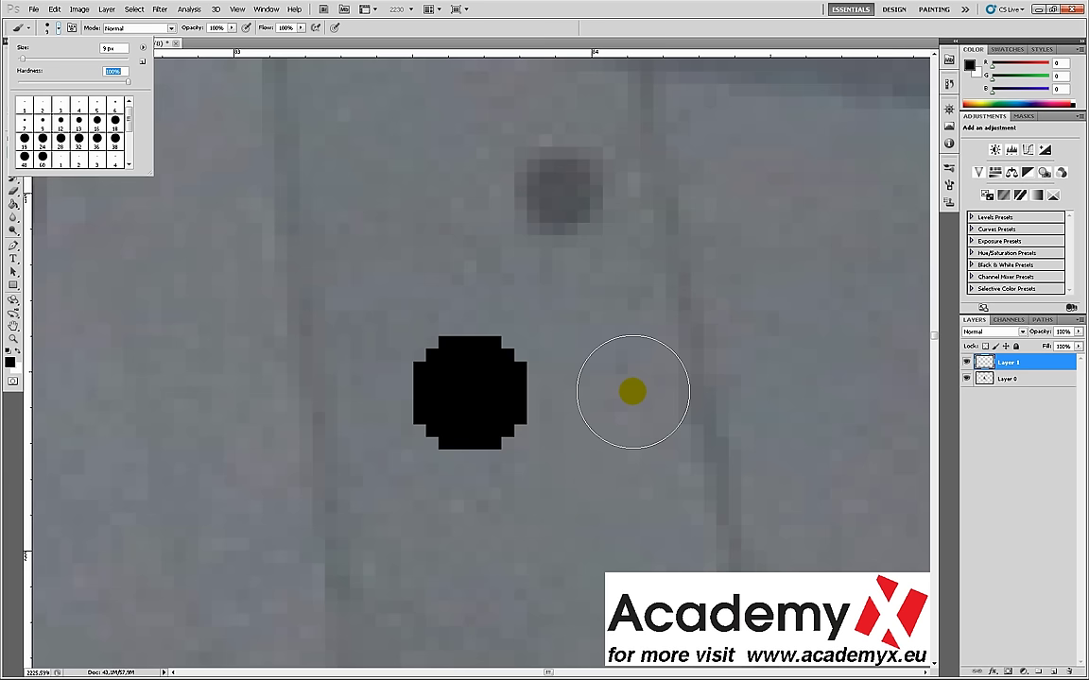
pyautogui.click(633, 390)
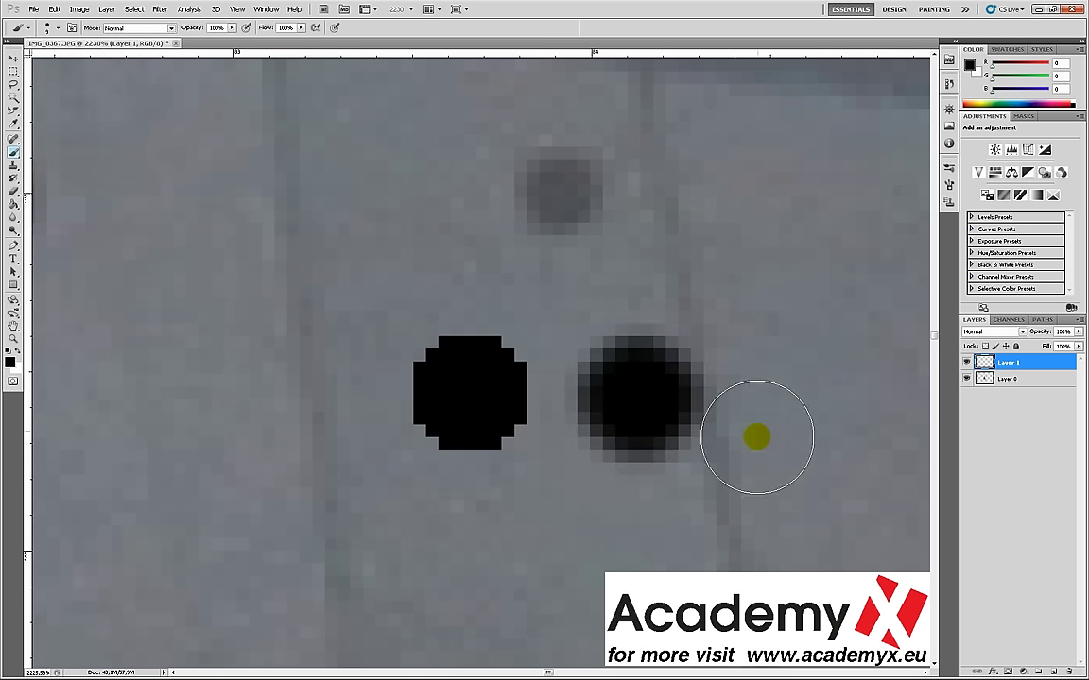
# - Paint a soft-edged black dot further right and darken it with two more clicks
pyautogui.click(60, 28)
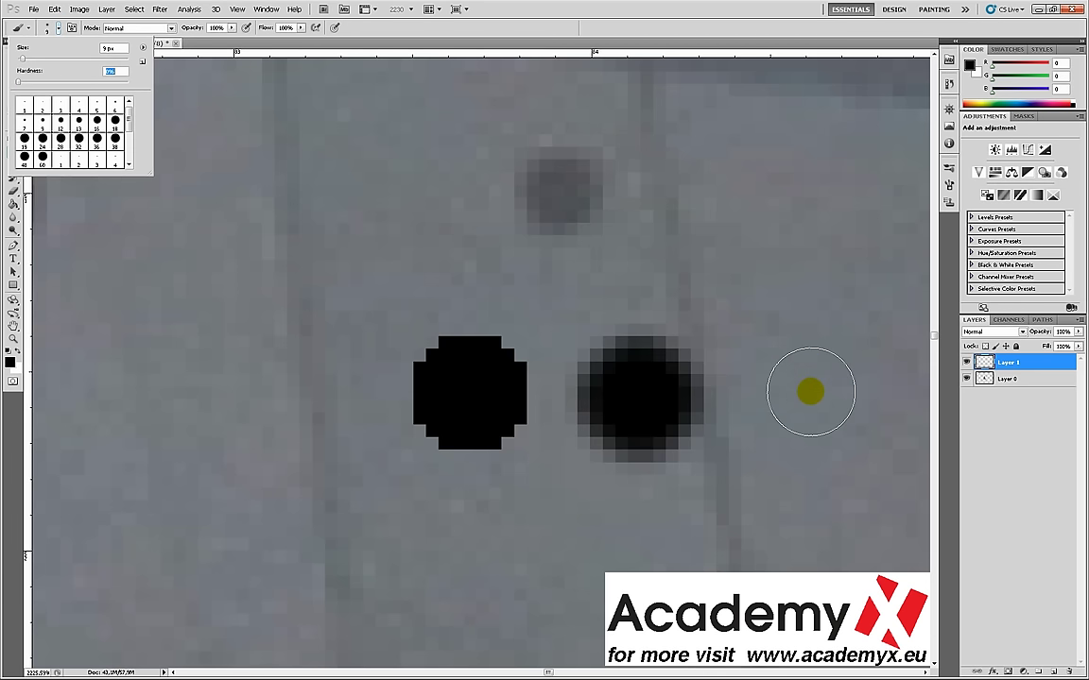
pyautogui.click(810, 391)
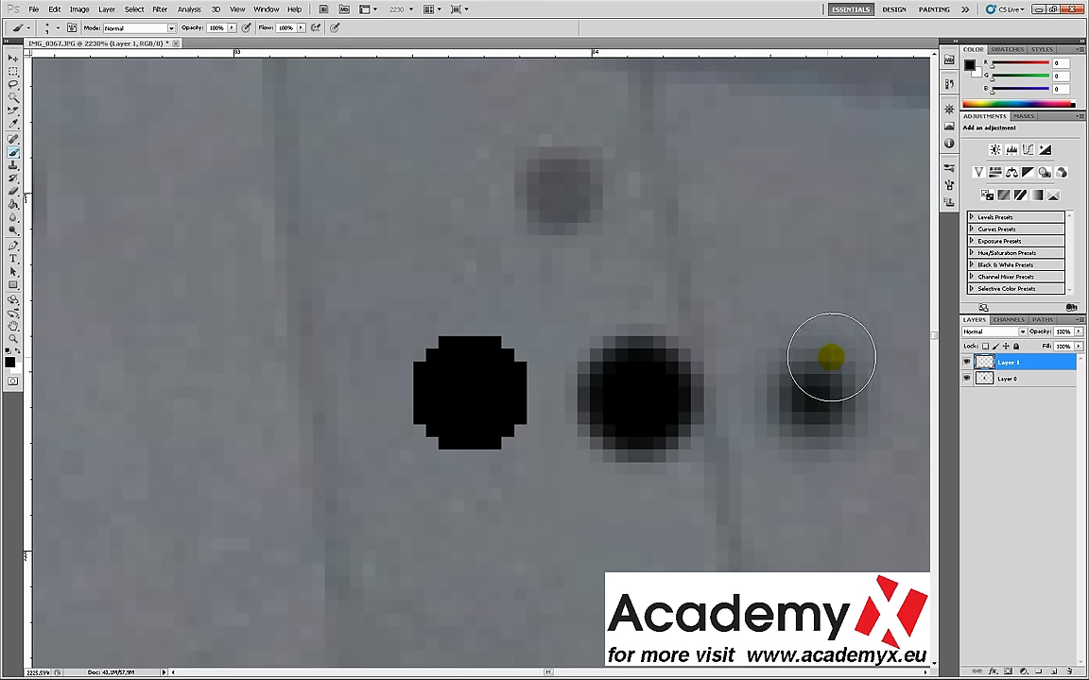
pyautogui.click(824, 371)
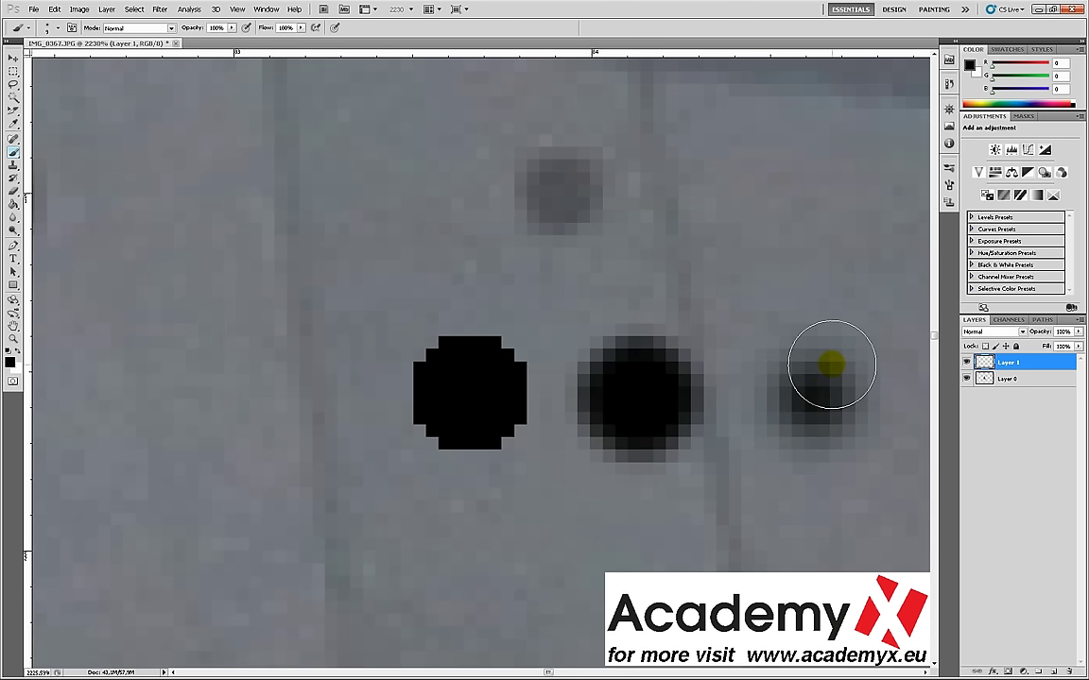
pyautogui.click(831, 365)
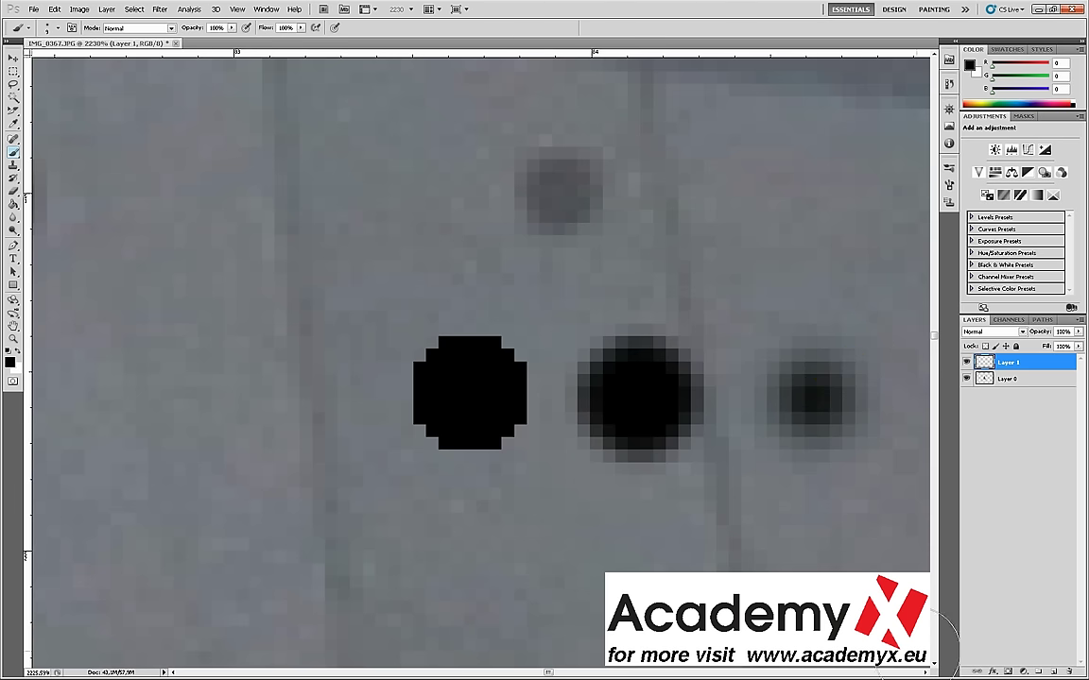
pyautogui.moveTo(931, 671); pyautogui.dragTo(927, 674)
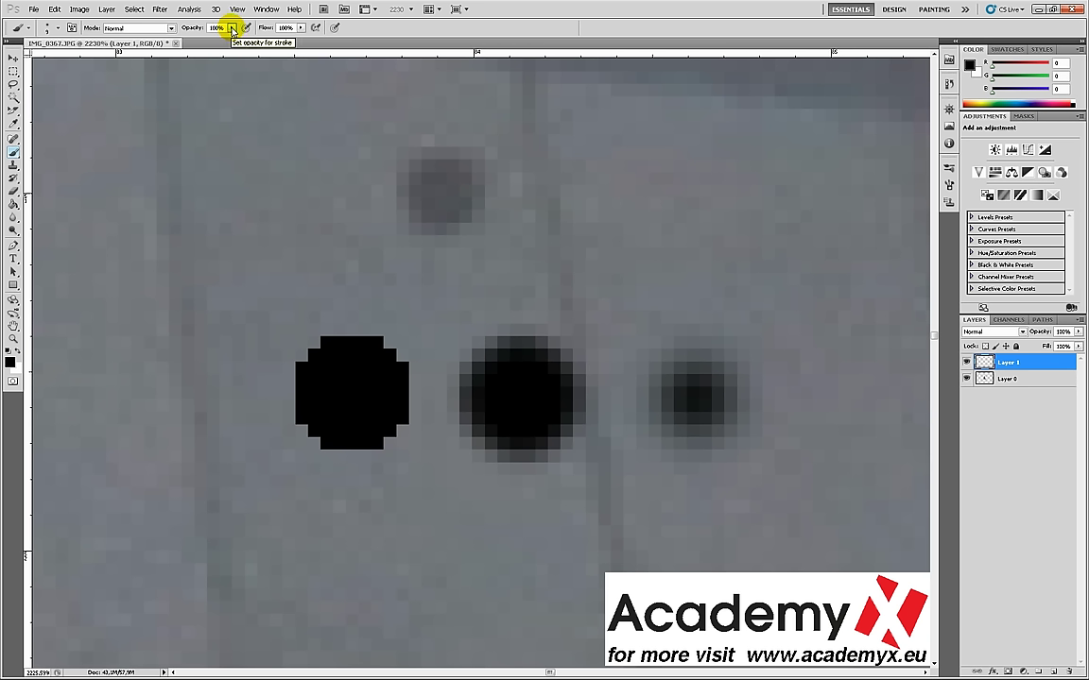
# - Paint a faint orange stroke above the dots at 17% brush opacity
pyautogui.moveTo(231, 30); pyautogui.dragTo(198, 41)
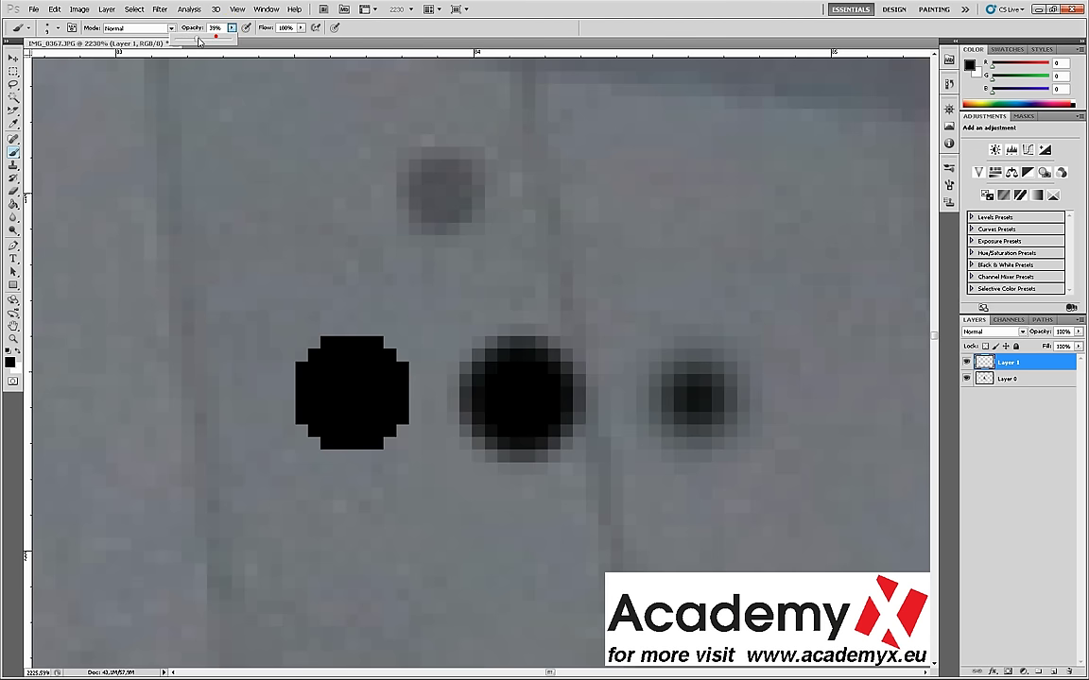
pyautogui.click(60, 30)
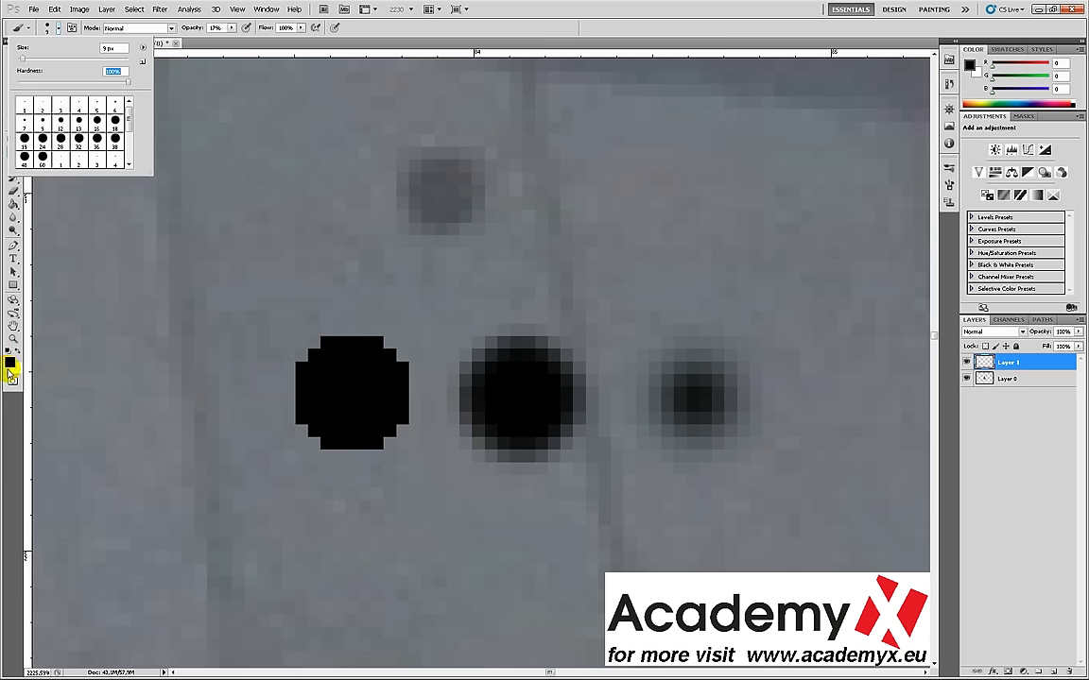
pyautogui.moveTo(983, 98); pyautogui.dragTo(976, 100)
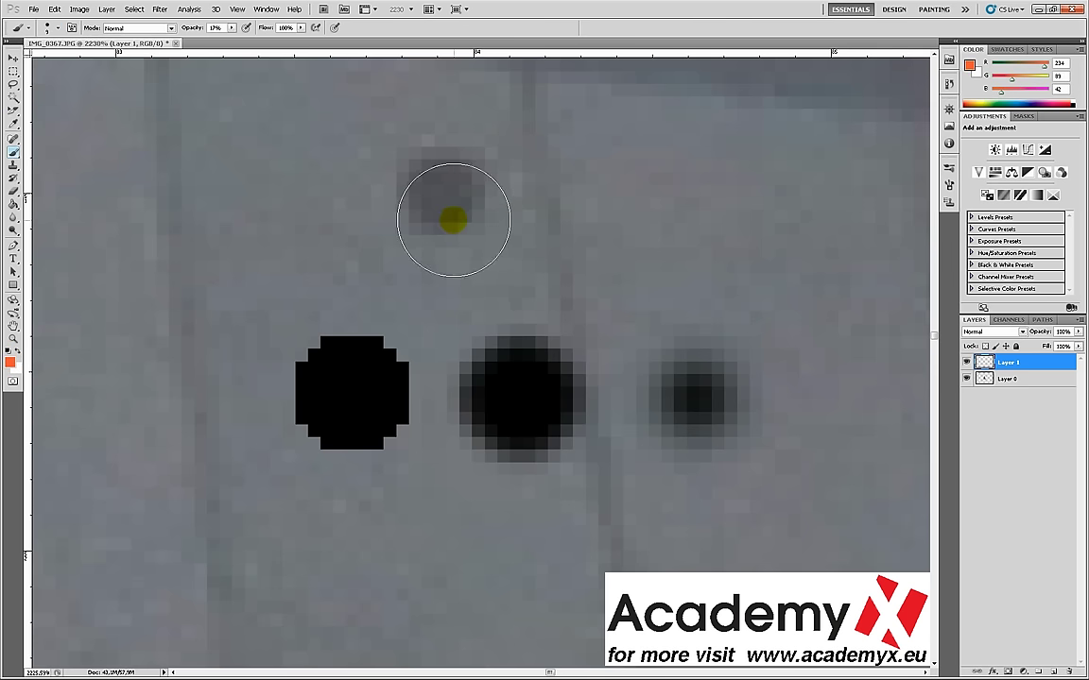
pyautogui.moveTo(251, 232); pyautogui.dragTo(605, 185)
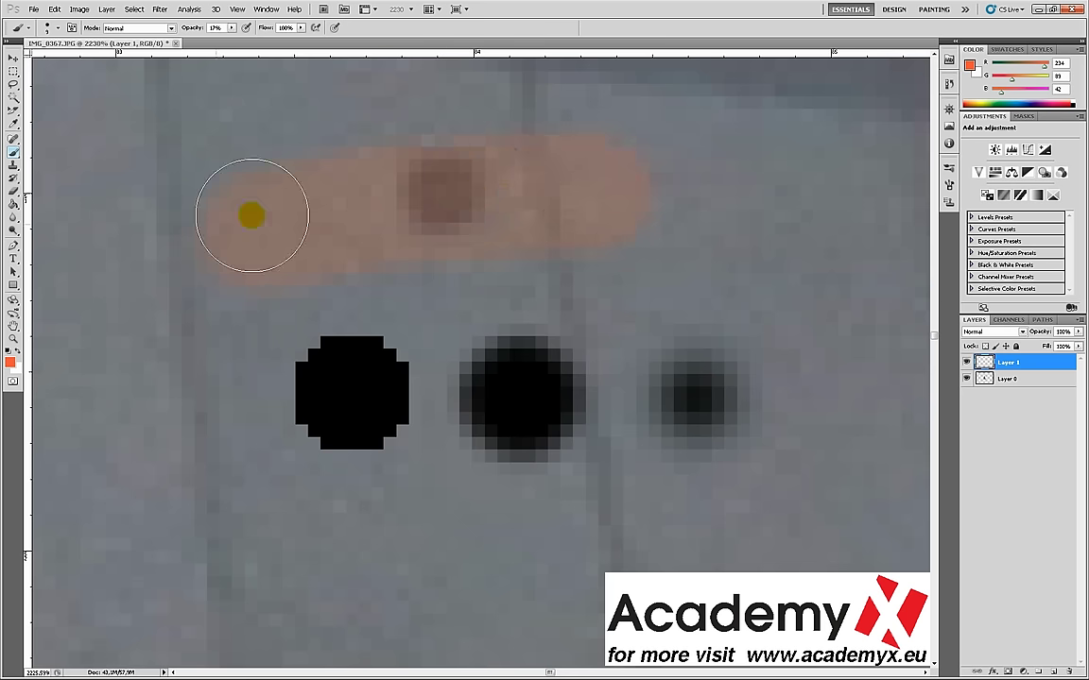
# - Paint a solid orange stroke curving right and down at 100% opacity
pyautogui.click(232, 27)
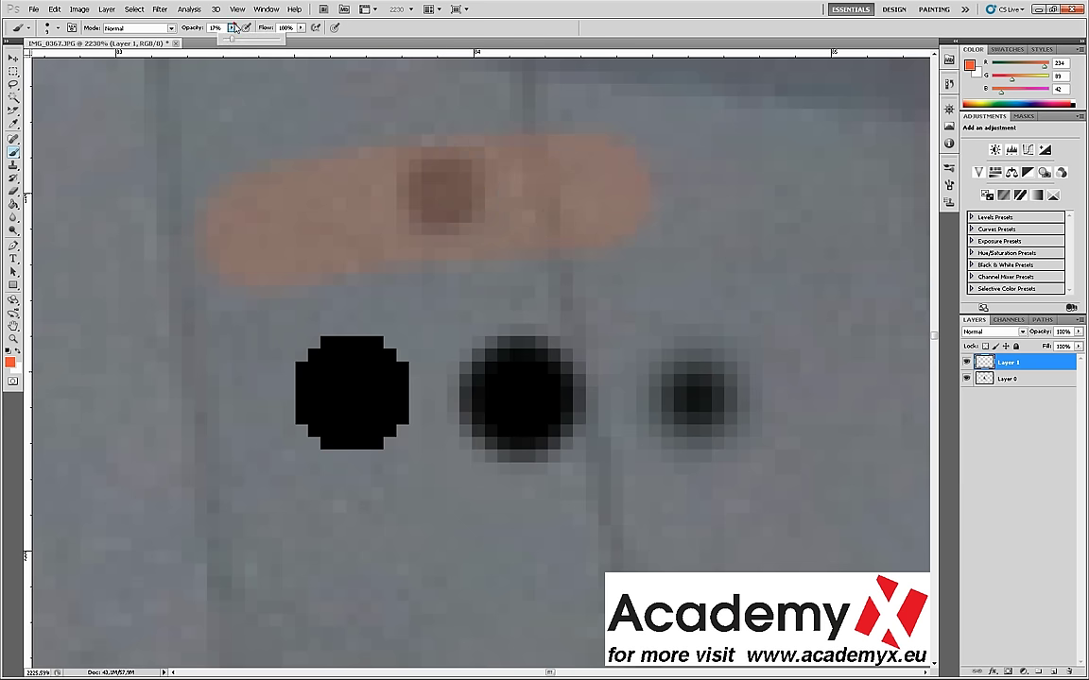
pyautogui.moveTo(234, 42); pyautogui.dragTo(281, 39)
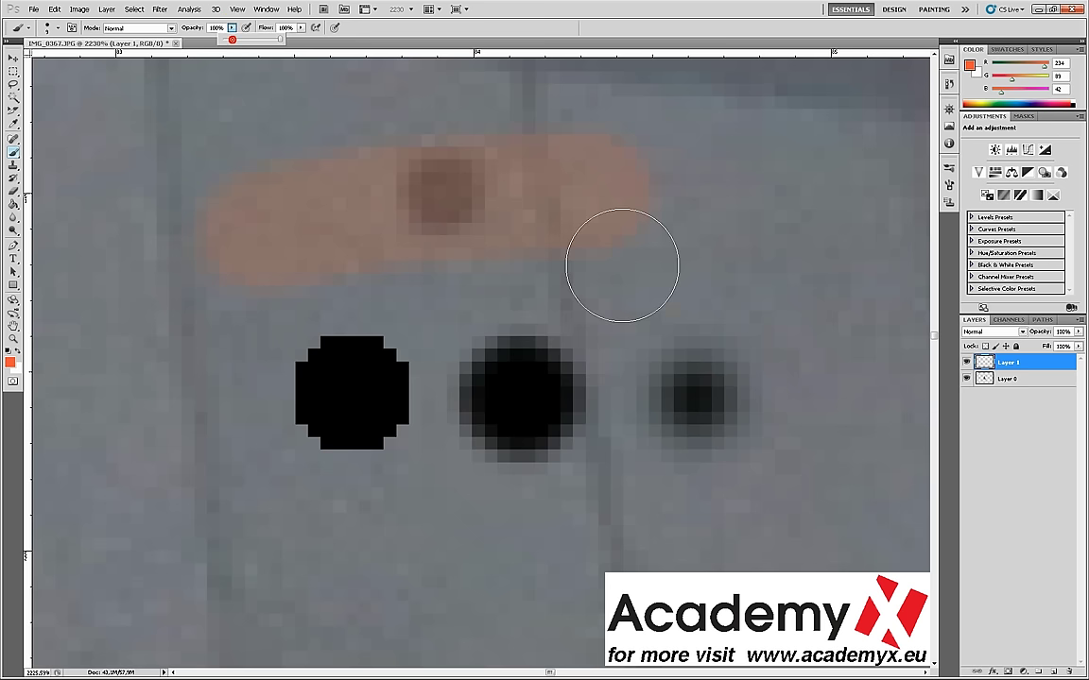
pyautogui.moveTo(617, 196); pyautogui.dragTo(865, 420)
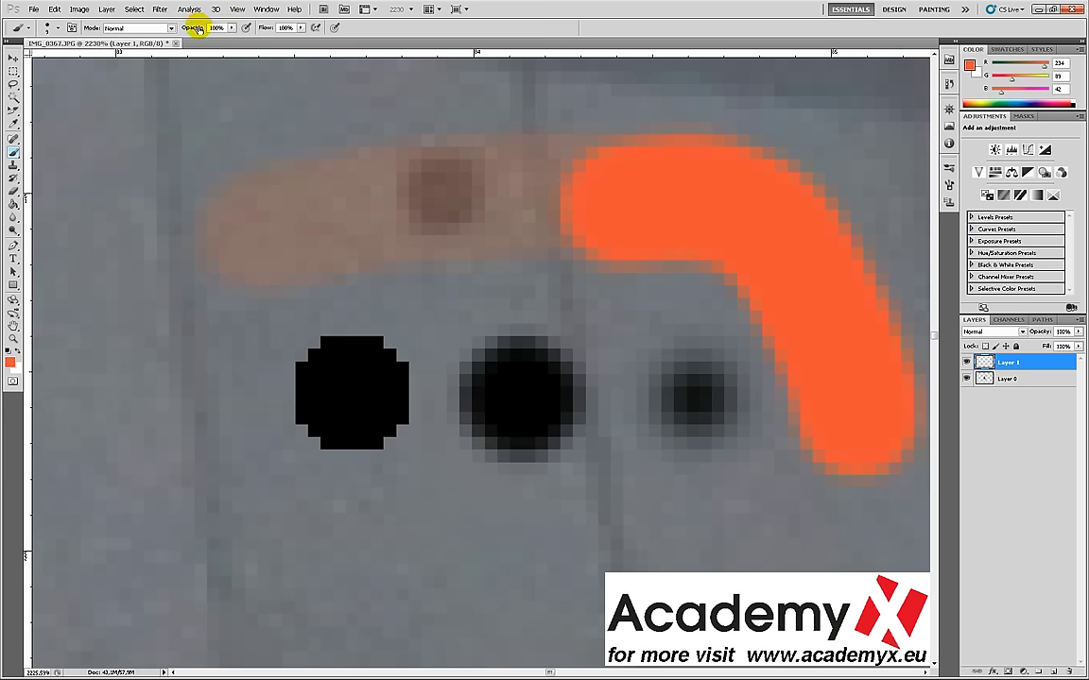
pyautogui.press('z')
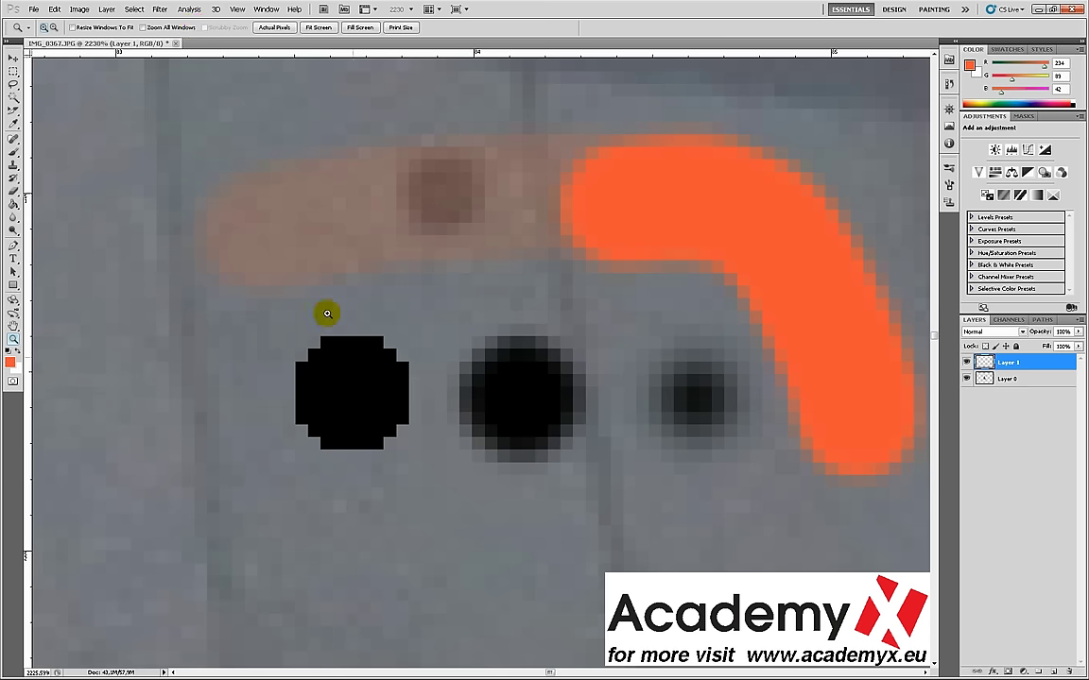
# - Zoom out so the whole sailboat is in view
pyautogui.keyDown('alt'); pyautogui.click(439, 455); pyautogui.keyUp('alt')
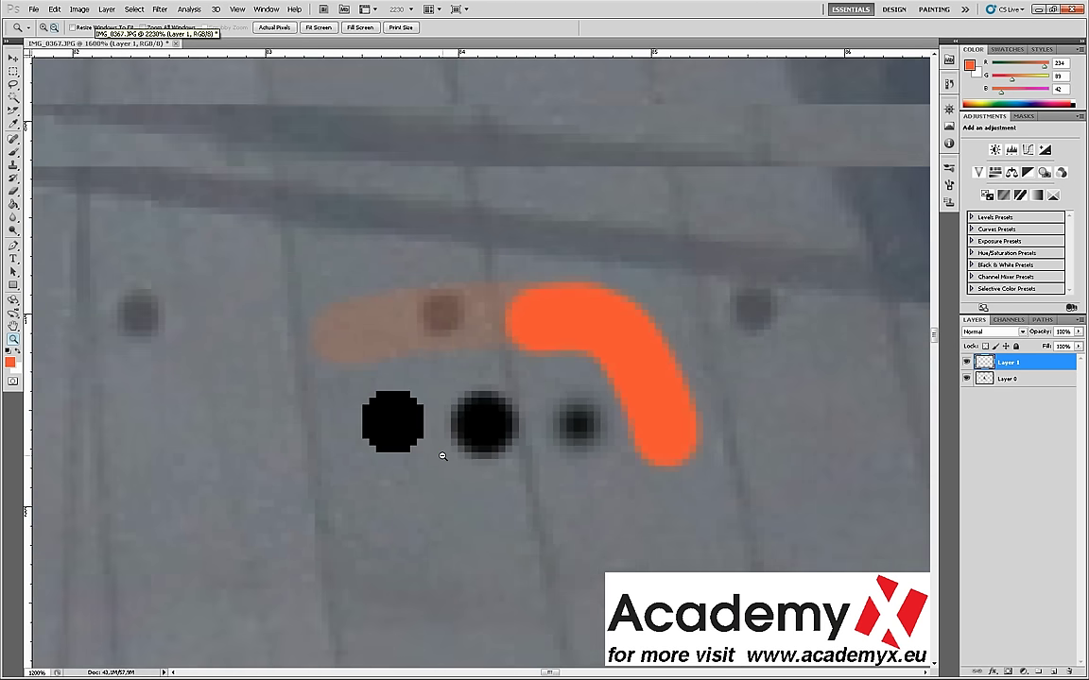
pyautogui.keyDown('alt'); pyautogui.click(443, 455); pyautogui.keyUp('alt')
pyautogui.keyDown('alt'); pyautogui.click(442, 456); pyautogui.keyUp('alt')
pyautogui.keyDown('alt'); pyautogui.click(444, 451); pyautogui.keyUp('alt')
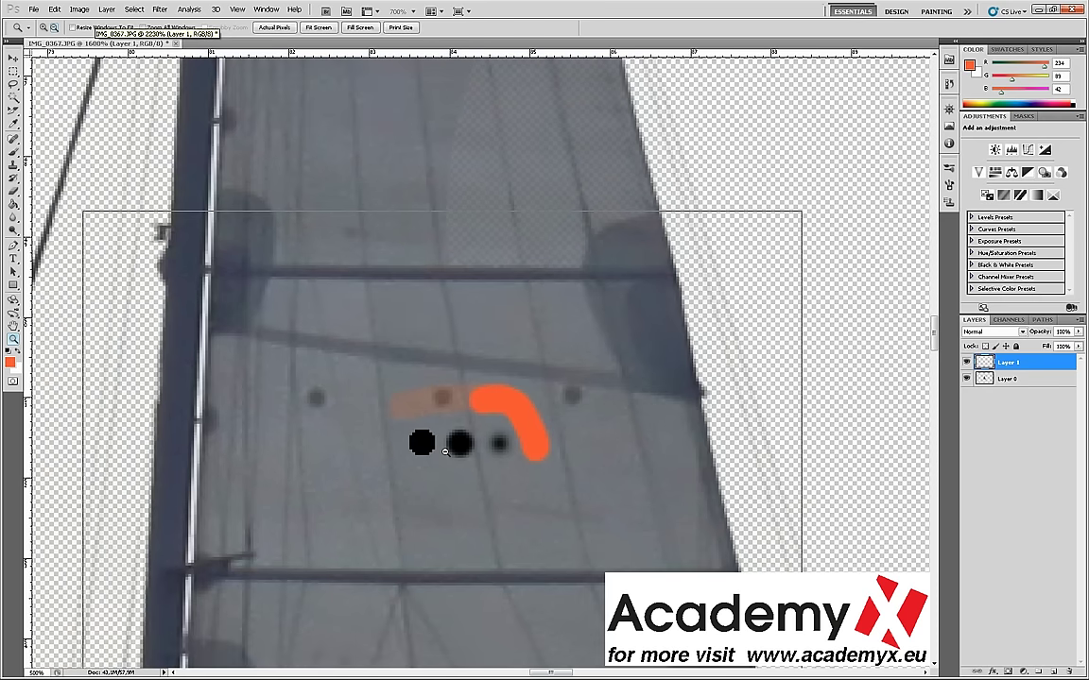
pyautogui.keyDown('alt'); pyautogui.click(444, 450); pyautogui.keyUp('alt')
pyautogui.keyDown('alt'); pyautogui.click(476, 437); pyautogui.keyUp('alt')
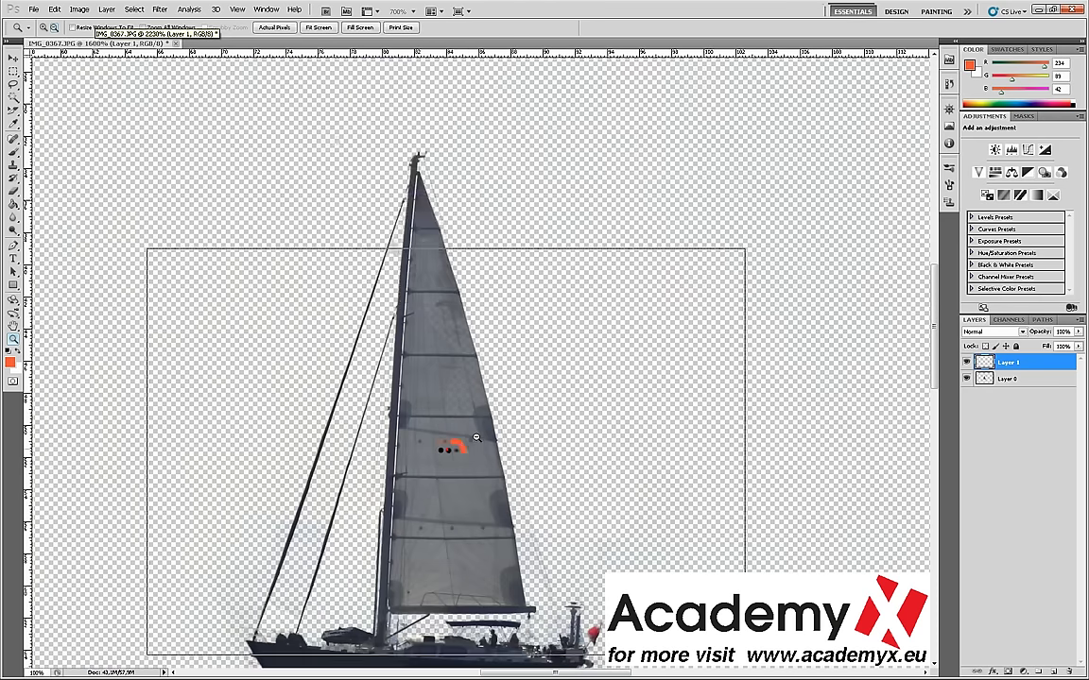
pyautogui.keyDown('alt'); pyautogui.click(477, 437); pyautogui.keyUp('alt')
pyautogui.moveTo(476, 438); pyautogui.dragTo(485, 422)
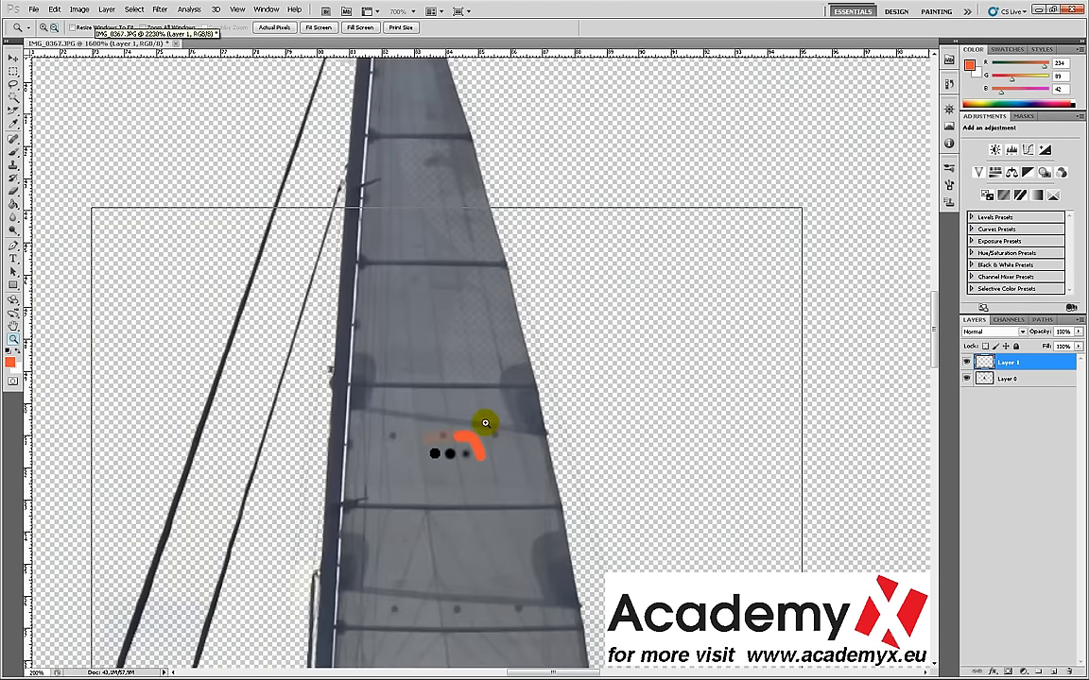
pyautogui.keyDown('alt'); pyautogui.click(484, 422); pyautogui.keyUp('alt')
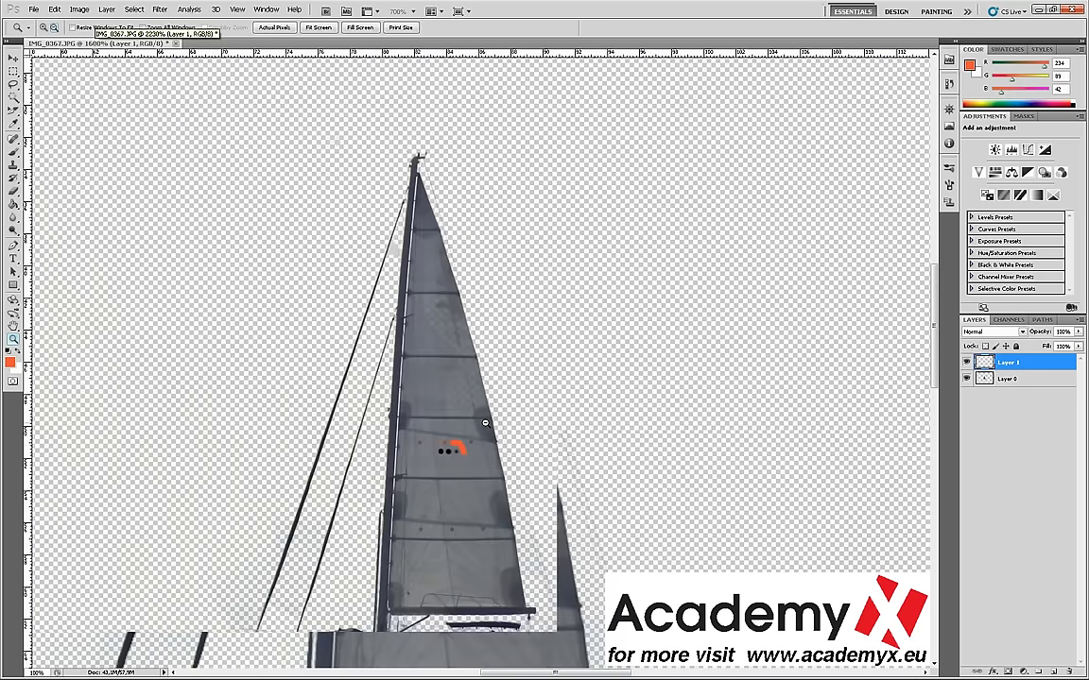
pyautogui.click(485, 422)
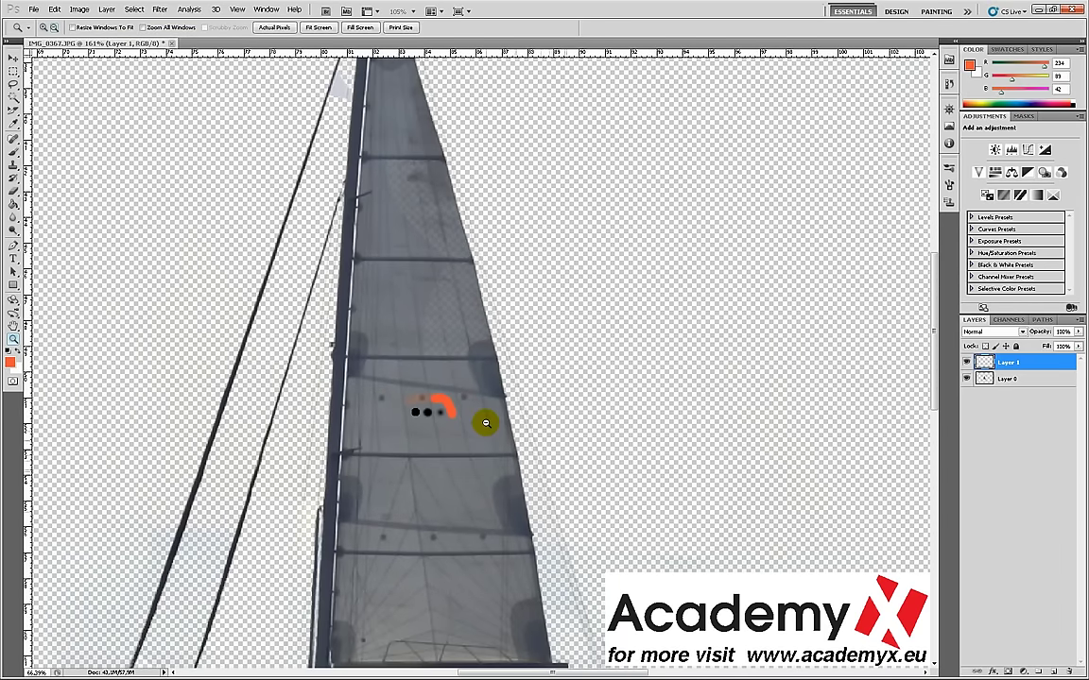
pyautogui.keyDown('alt'); pyautogui.click(485, 422); pyautogui.keyUp('alt')
# - With a 60 px brush, draw a long straight orange base line and an angular sail outline
pyautogui.press('b')
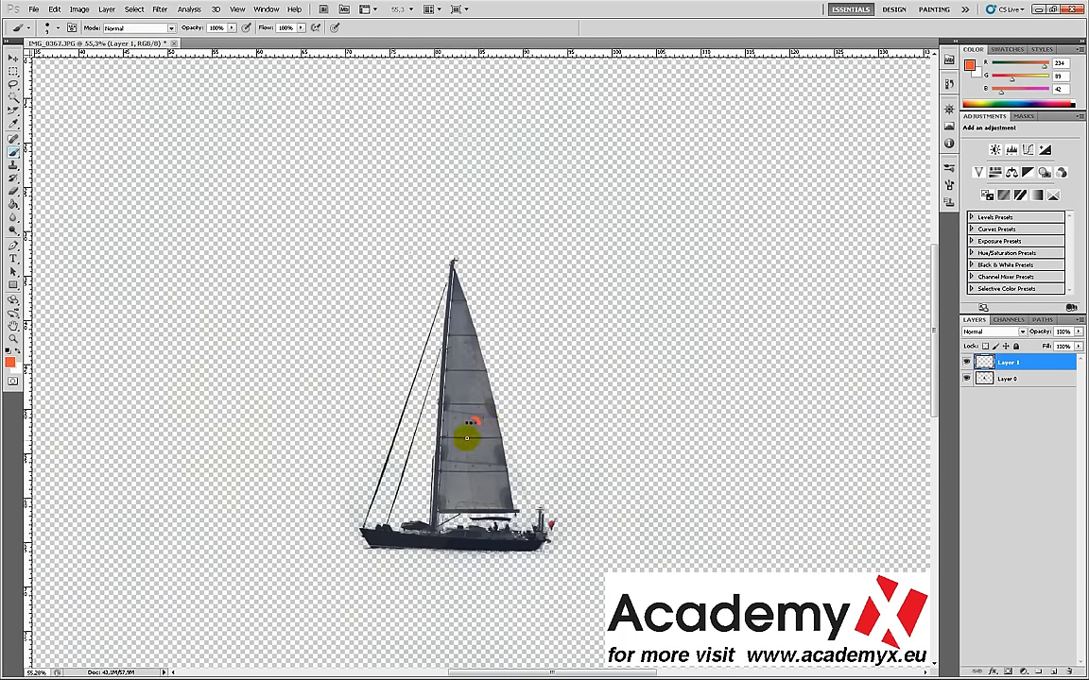
pyautogui.press(']')
pyautogui.press(']')
pyautogui.press(']')
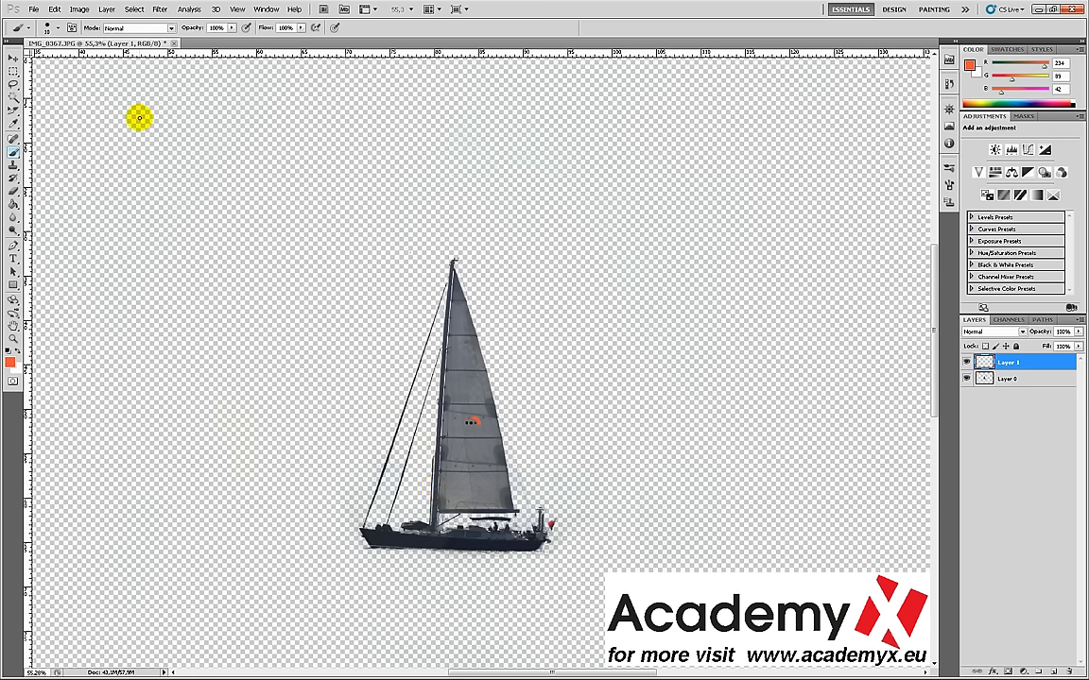
pyautogui.press(']')
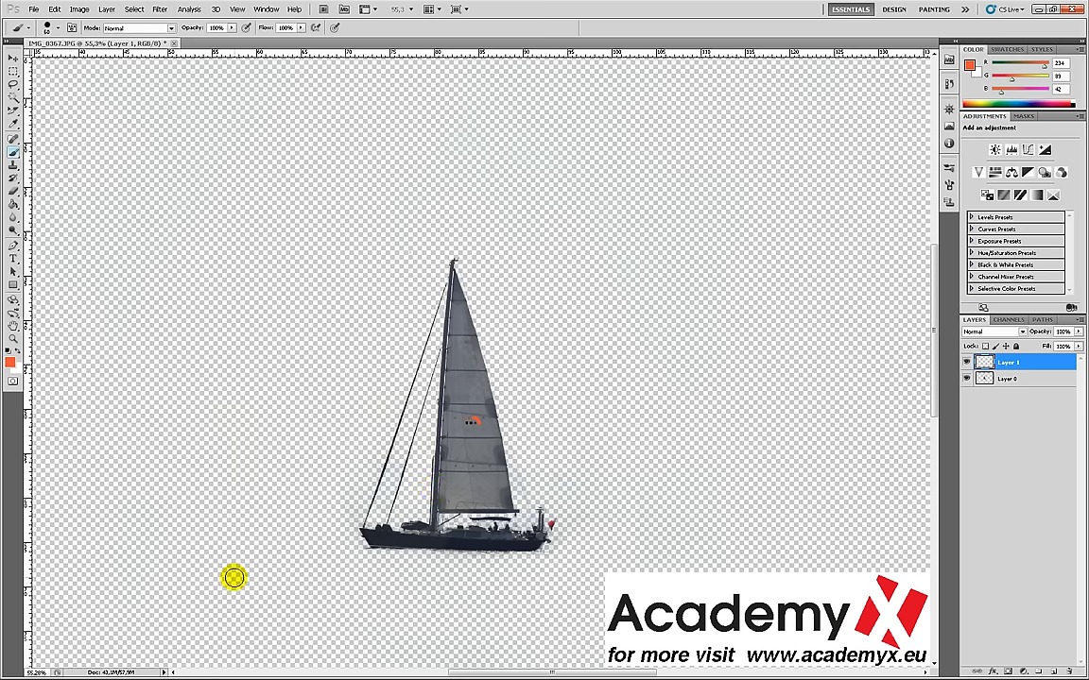
pyautogui.click(170, 573)
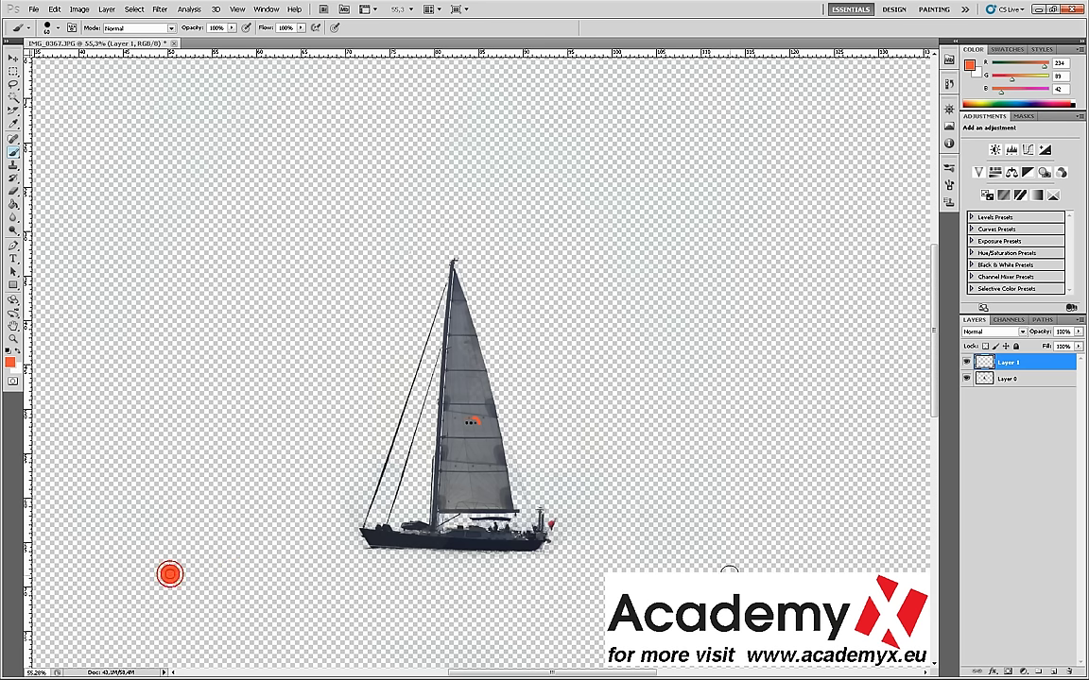
pyautogui.keyDown('shift'); pyautogui.click(734, 572); pyautogui.keyUp('shift')
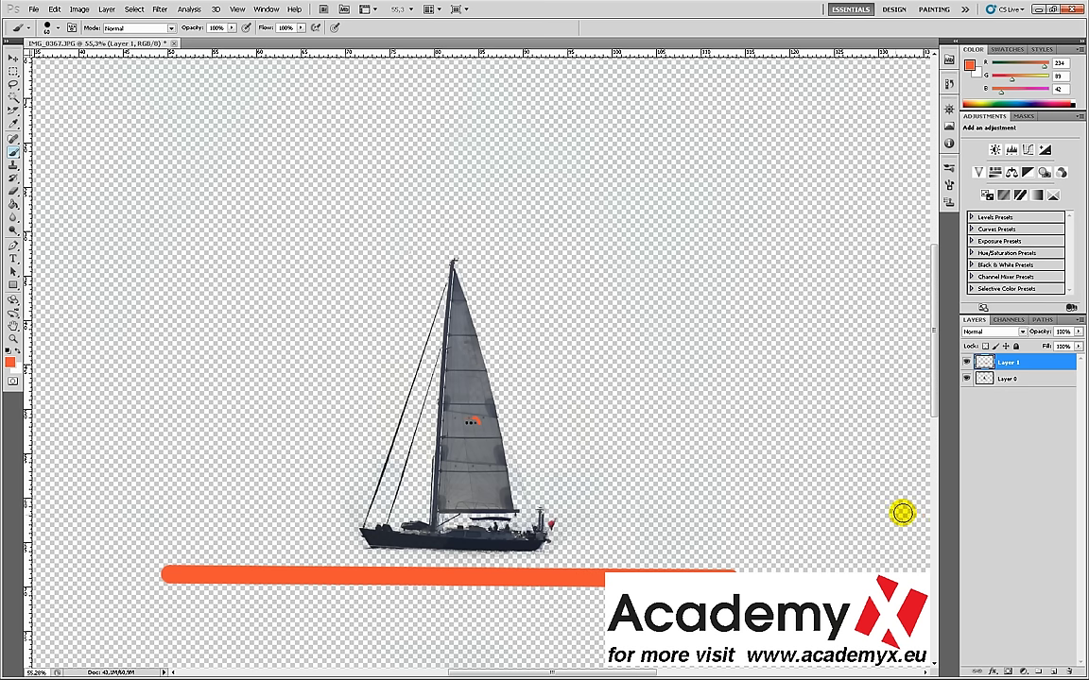
pyautogui.keyDown('shift'); pyautogui.click(716, 157); pyautogui.keyUp('shift')
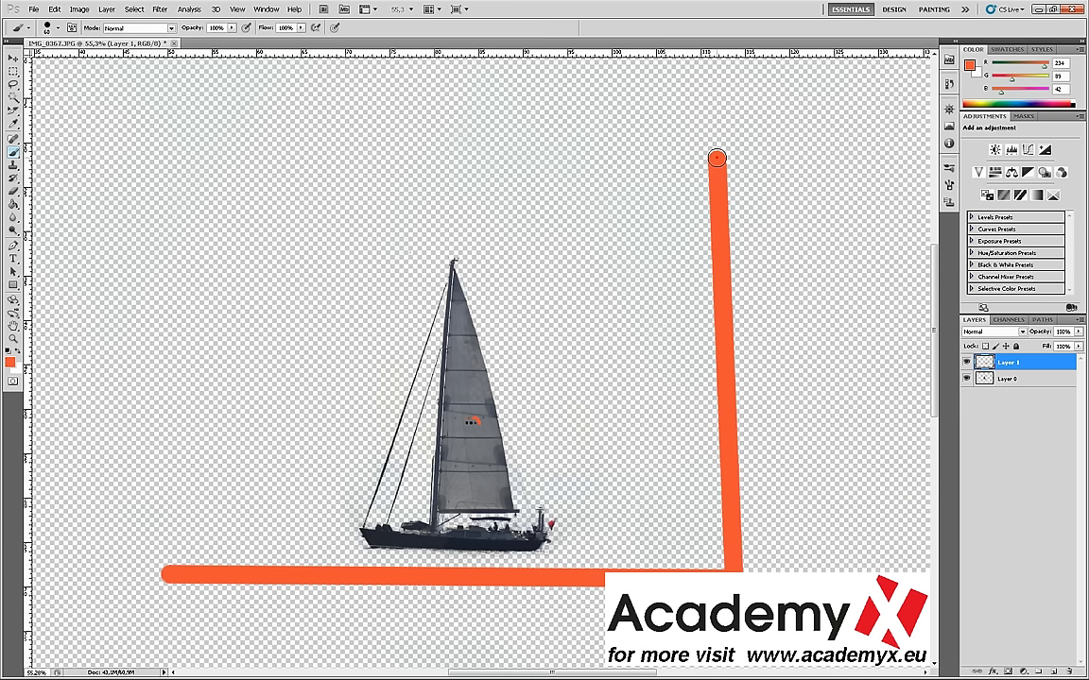
pyautogui.keyDown('shift'); pyautogui.click(555, 327); pyautogui.keyUp('shift')
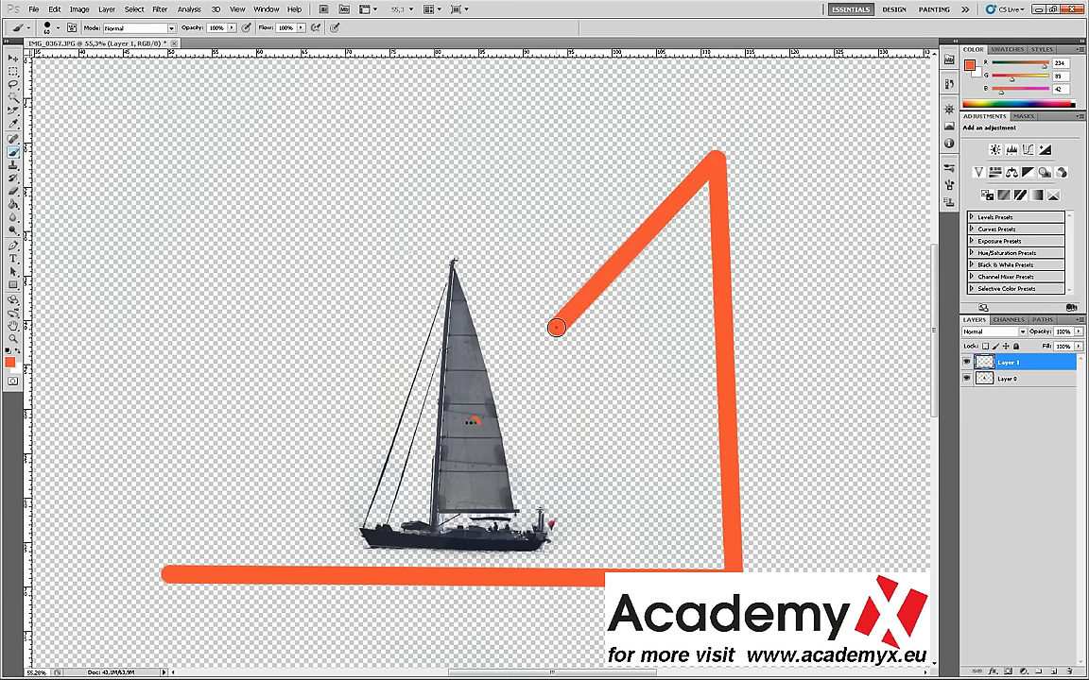
pyautogui.keyDown('shift'); pyautogui.click(688, 524); pyautogui.keyUp('shift')
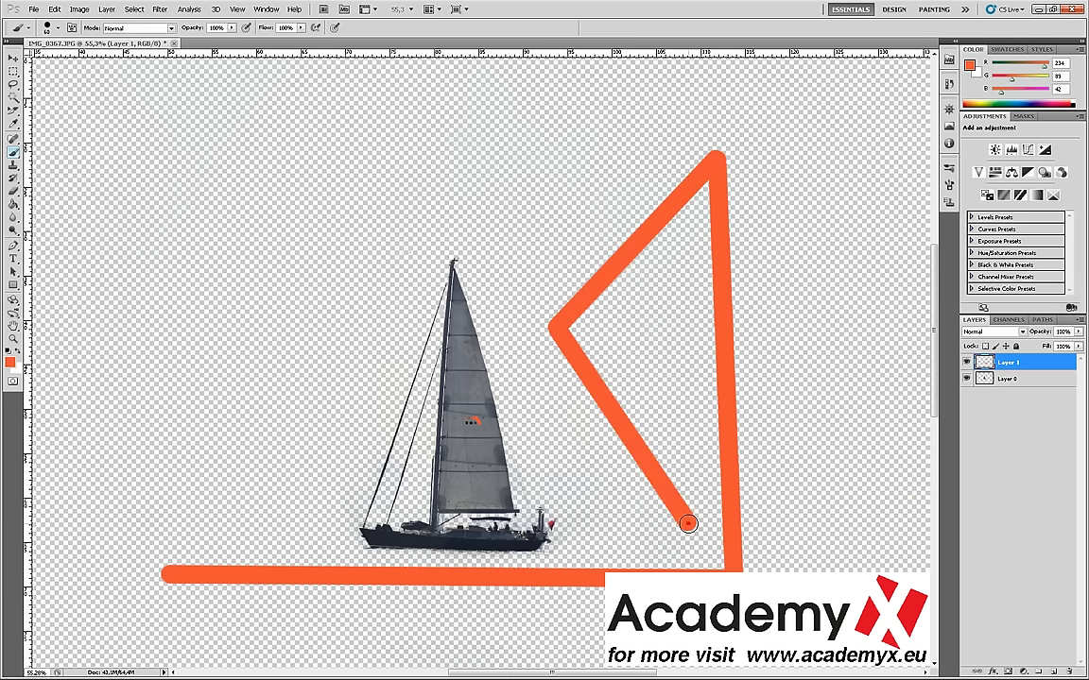
pyautogui.click(688, 524)
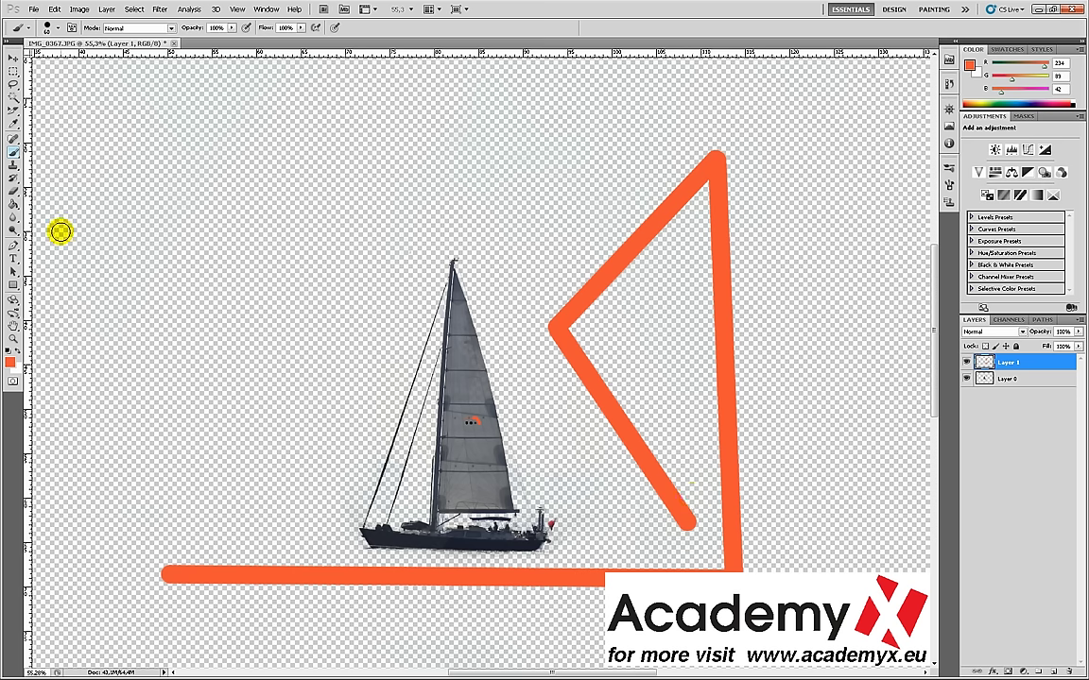
# - Erase the diagonal orange strokes with a 400 px eraser
pyautogui.click(15, 192)
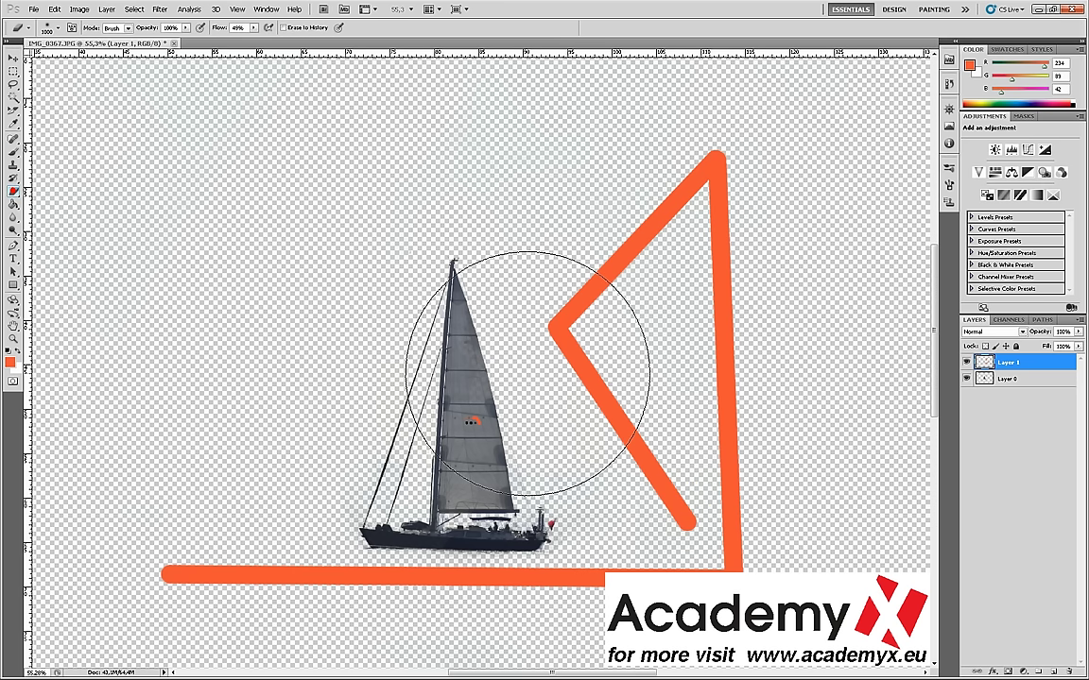
pyautogui.press('[')
pyautogui.press('[')
pyautogui.press('[')
pyautogui.press('[')
pyautogui.press('[')
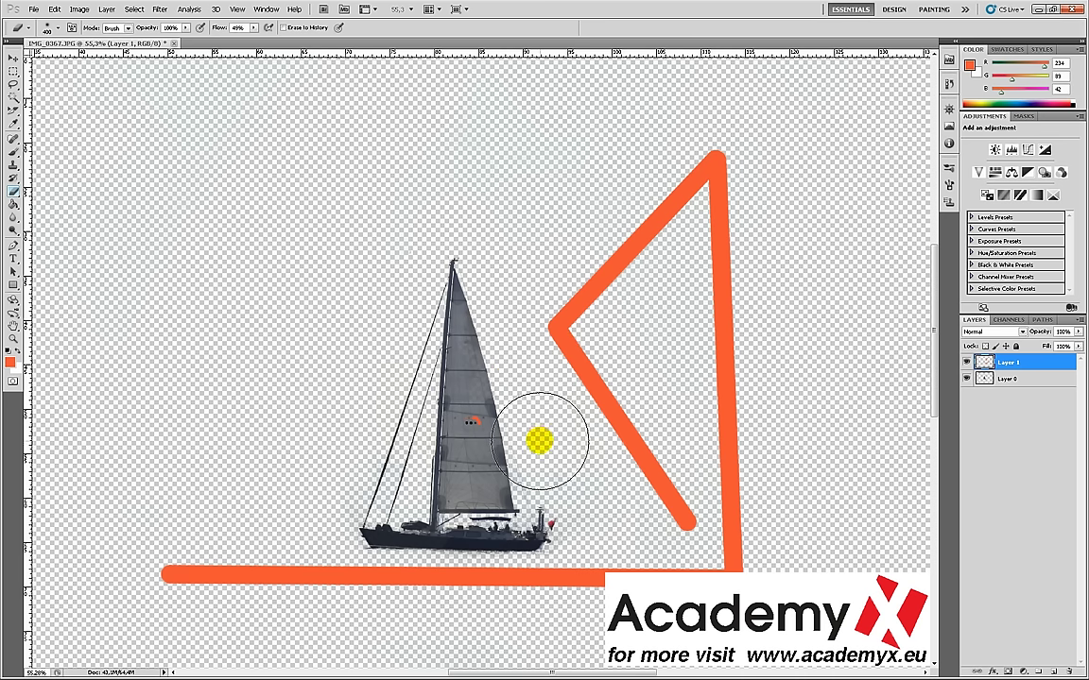
pyautogui.moveTo(539, 440); pyautogui.dragTo(465, 424)
pyautogui.moveTo(540, 422)
pyautogui.mouseDown()
pyautogui.moveTo(555, 443)
pyautogui.moveTo(554, 360)
pyautogui.moveTo(573, 340)
pyautogui.moveTo(648, 506)
pyautogui.moveTo(625, 425)
pyautogui.moveTo(546, 316)
pyautogui.moveTo(683, 161)
pyautogui.moveTo(571, 281)
pyautogui.moveTo(707, 153)
pyautogui.moveTo(660, 212)
pyautogui.mouseUp()
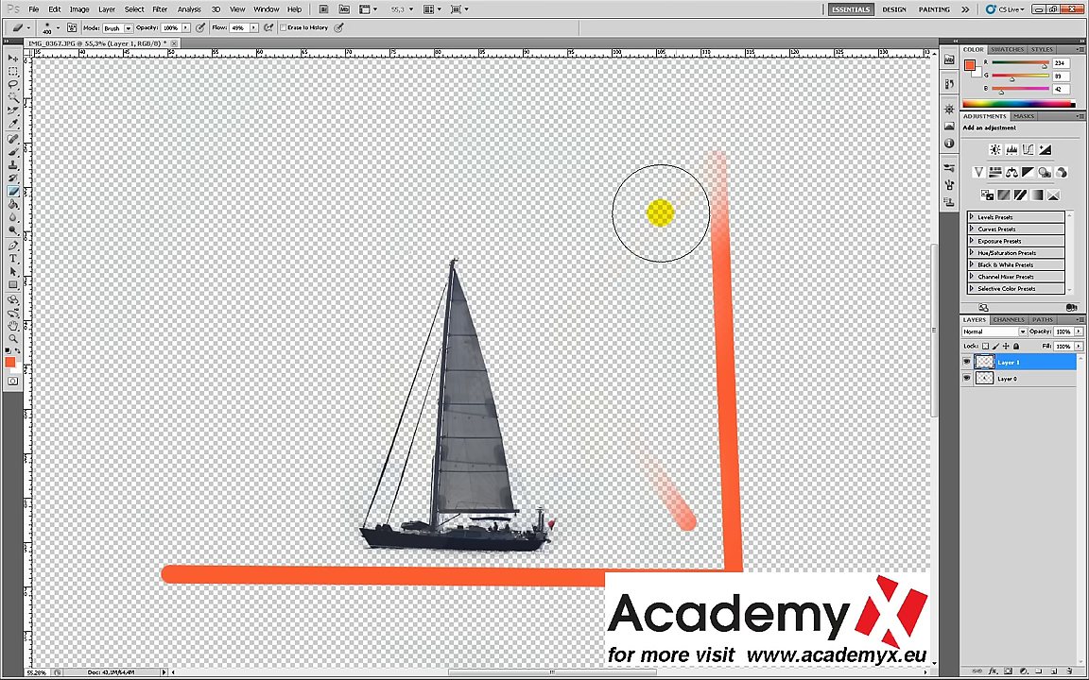
# - At 100% eraser flow, fade out the base line and vertical line
pyautogui.click(255, 28)
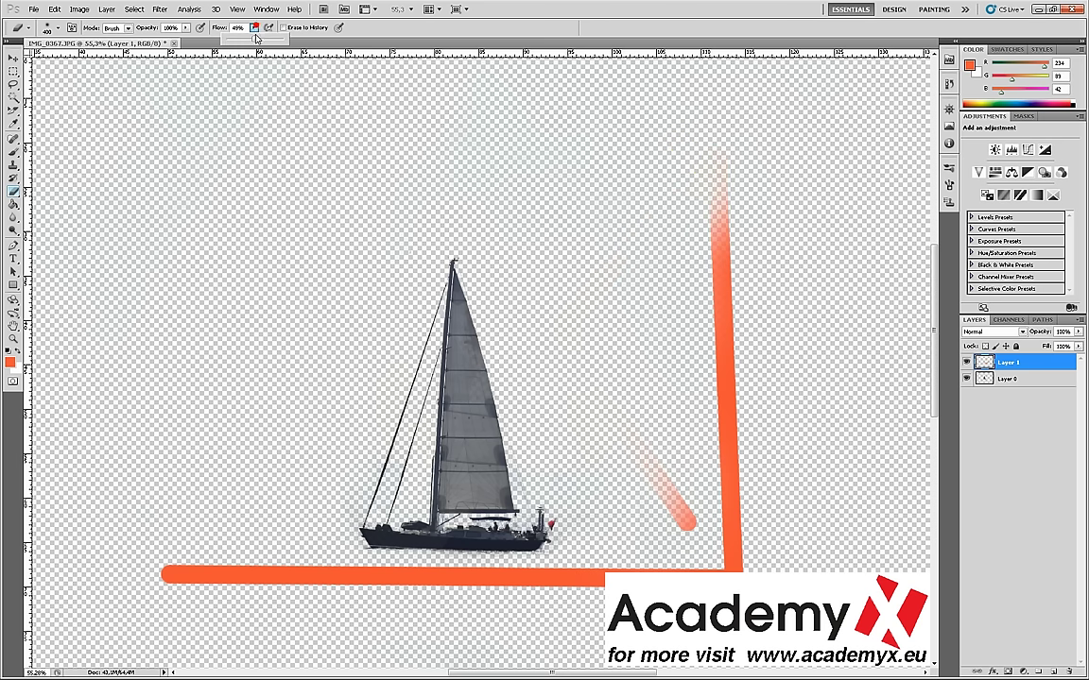
pyautogui.moveTo(262, 42); pyautogui.dragTo(287, 44)
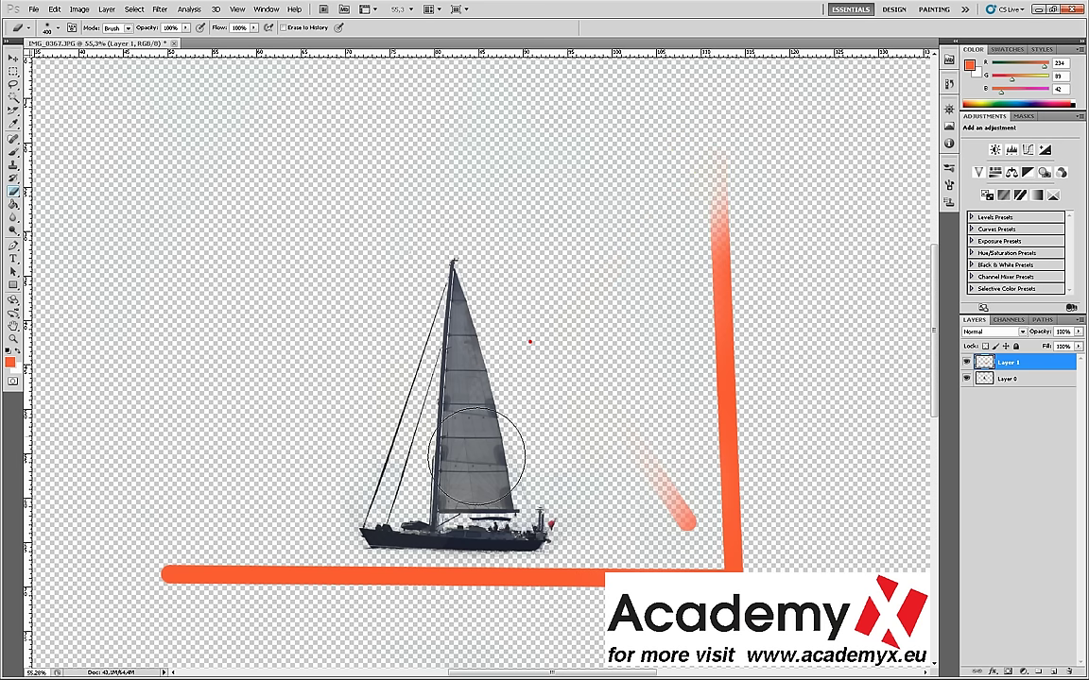
pyautogui.moveTo(473, 367)
pyautogui.mouseDown()
pyautogui.moveTo(673, 520)
pyautogui.moveTo(699, 564)
pyautogui.moveTo(745, 478)
pyautogui.moveTo(719, 174)
pyautogui.moveTo(717, 408)
pyautogui.moveTo(450, 576)
pyautogui.moveTo(122, 579)
pyautogui.mouseUp()
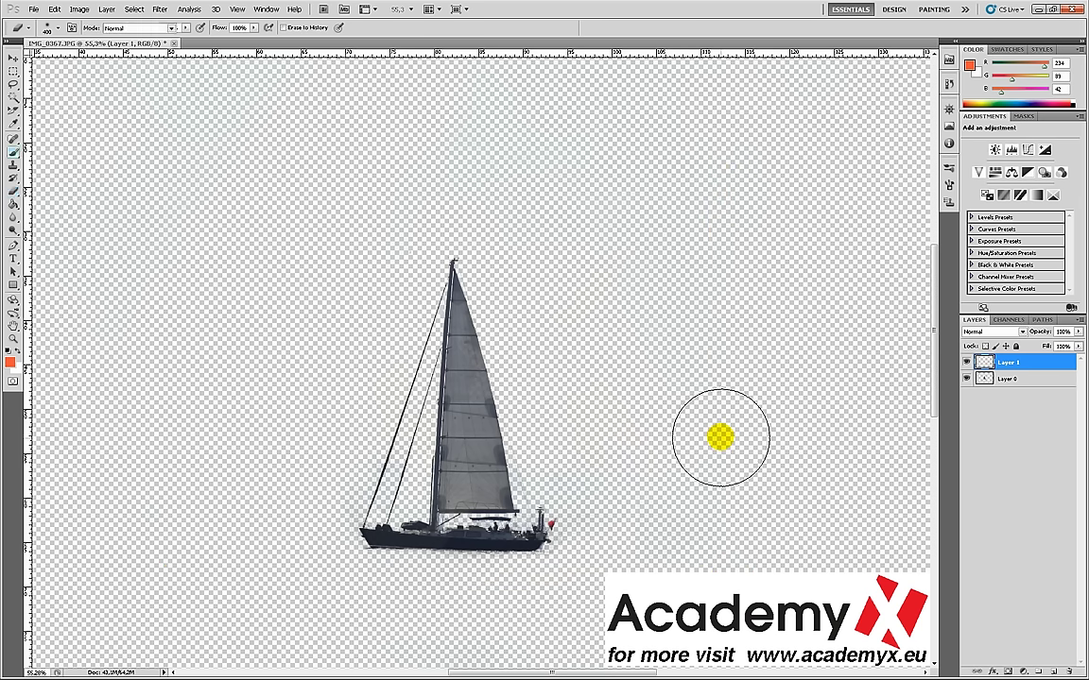
# - Switch to the Brush tool and show the brush library list from the Brush Preset picker
pyautogui.press('b')
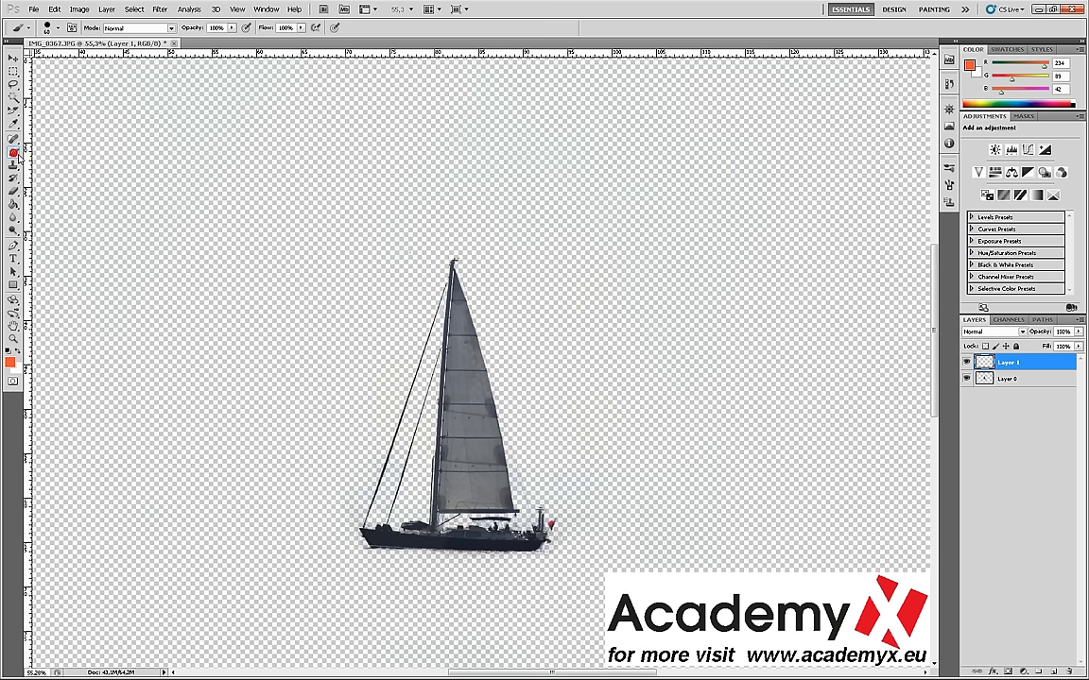
pyautogui.click(58, 32)
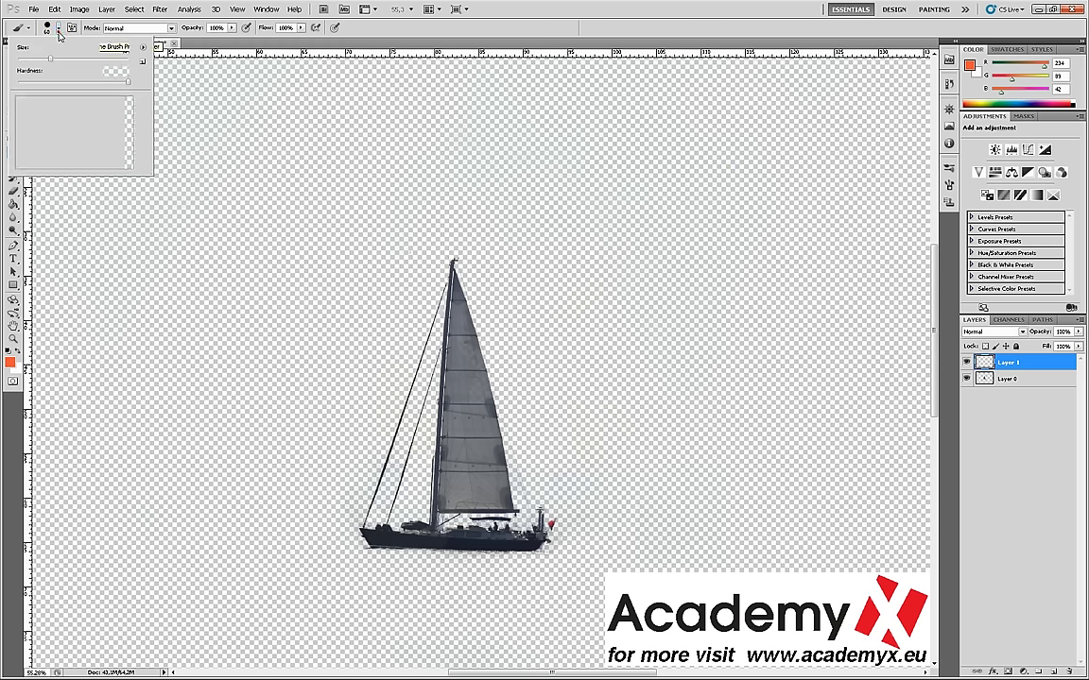
pyautogui.click(143, 49)
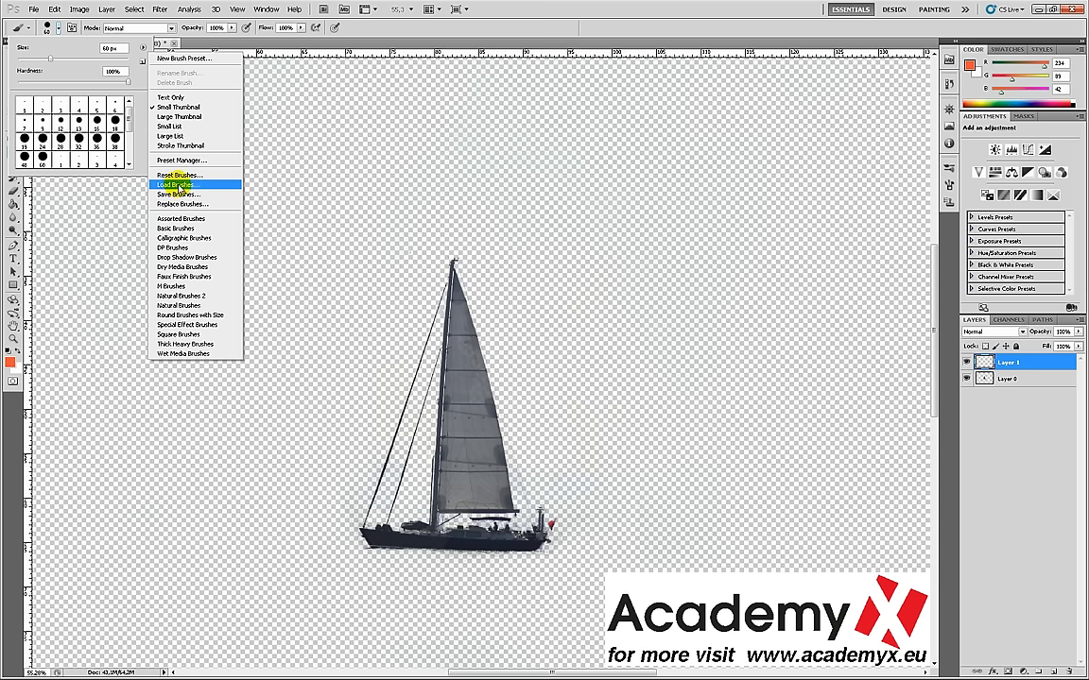
# - Load Dry Media Brushes and paint a broad orange band over the boat with a ~200 px tip
pyautogui.click(194, 266)
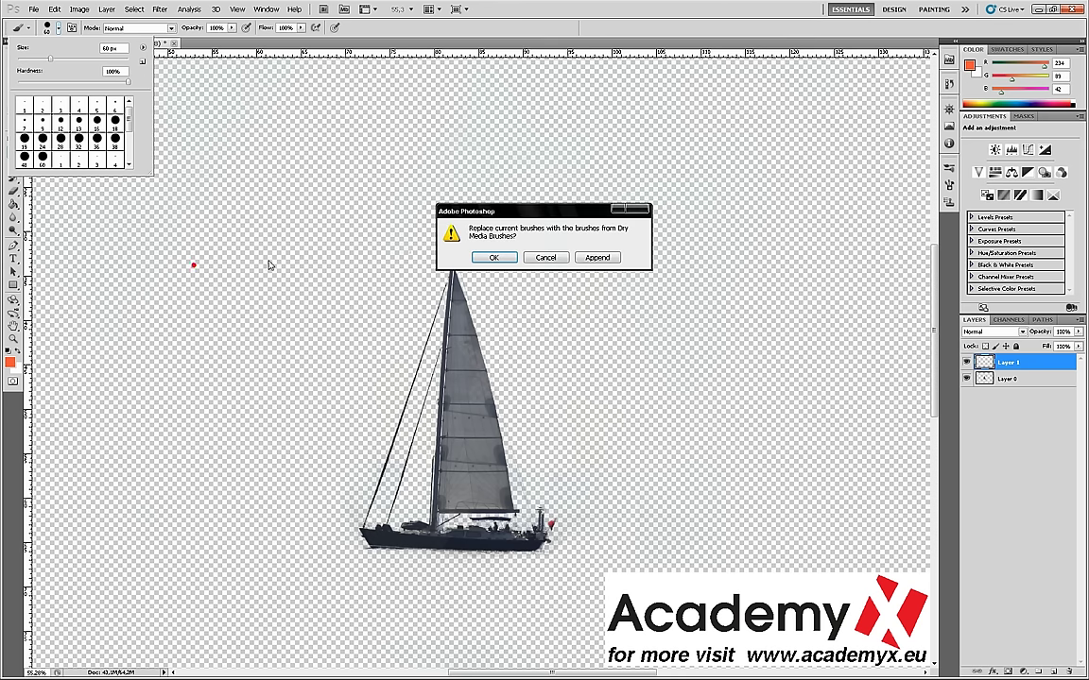
pyautogui.click(487, 256)
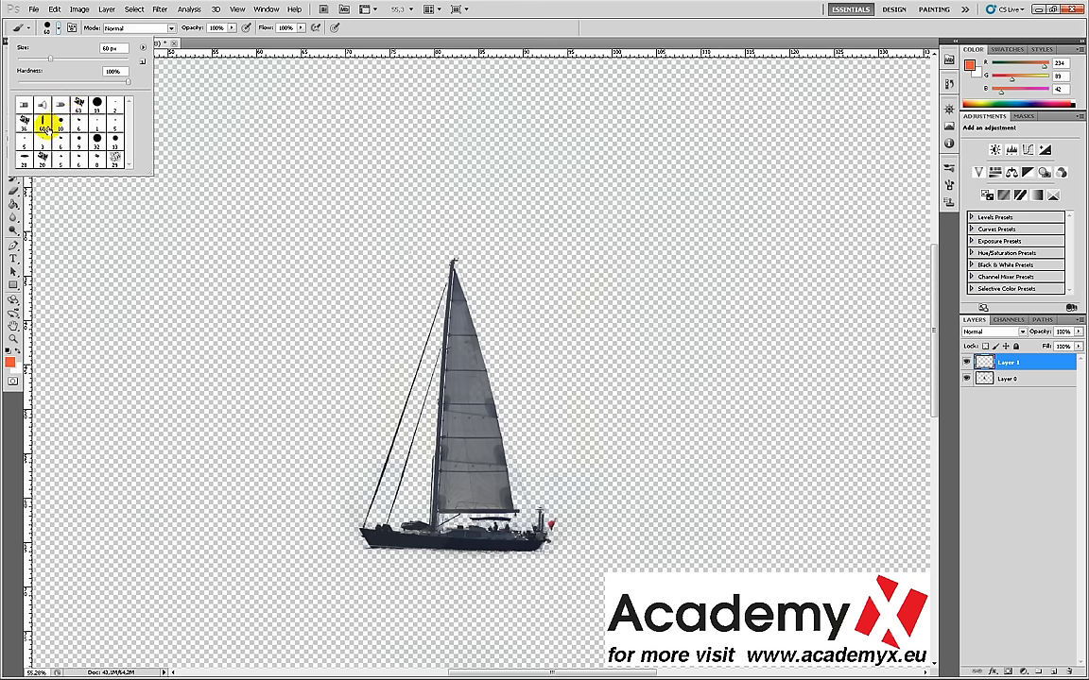
pyautogui.click(116, 156)
pyautogui.click(71, 58)
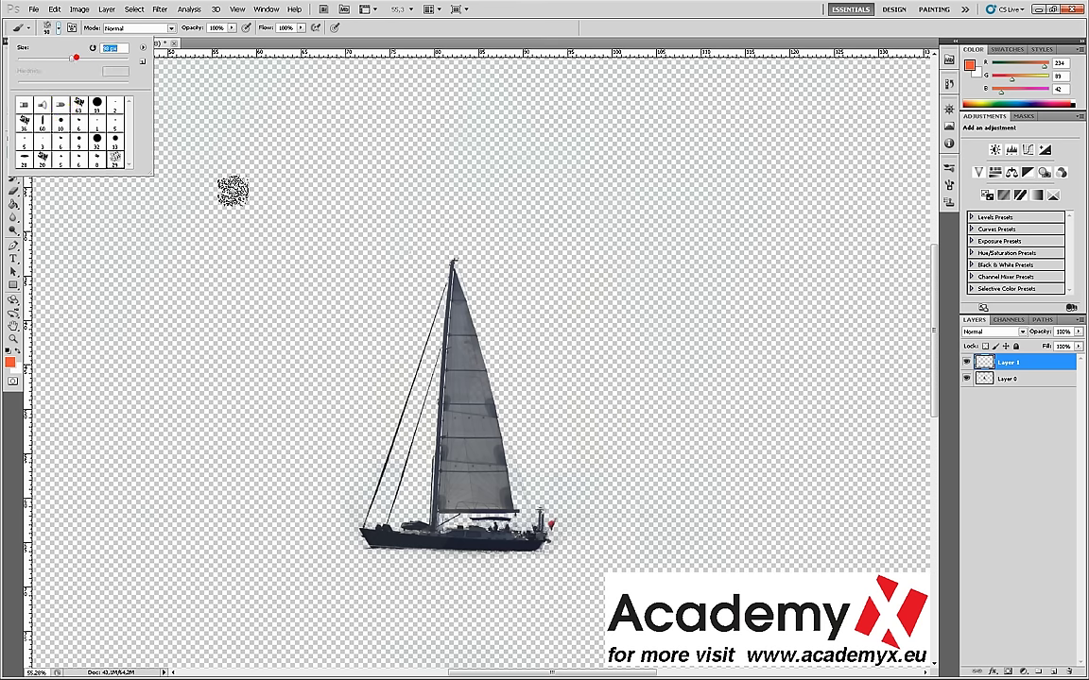
pyautogui.press(']')
pyautogui.press(']')
pyautogui.press(']')
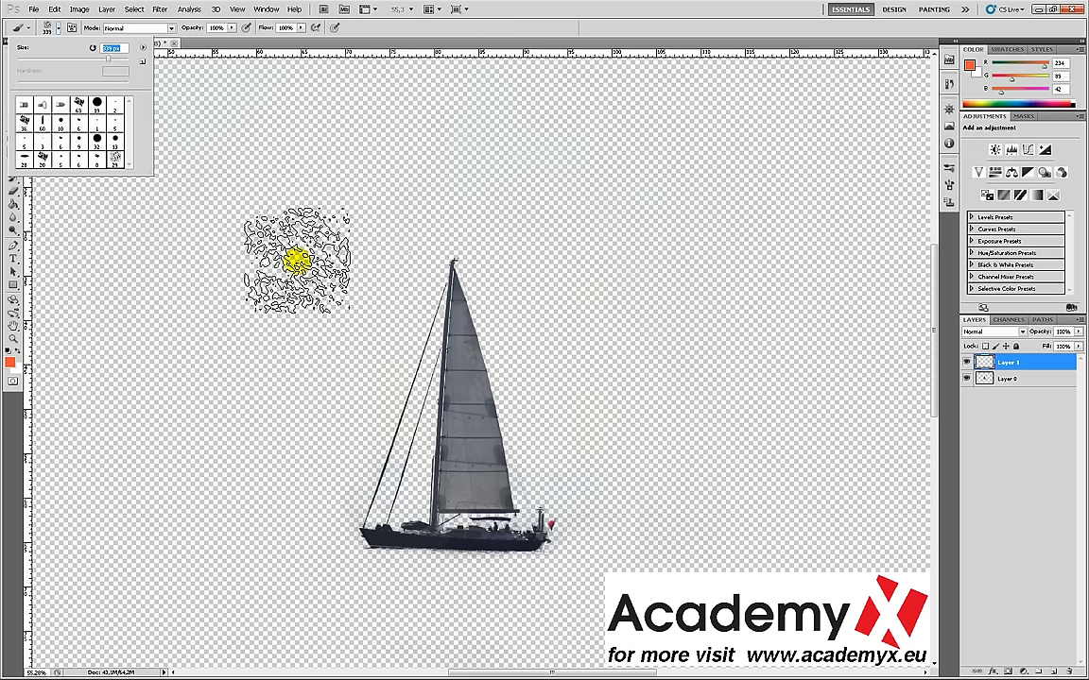
pyautogui.press('Return')
pyautogui.click(296, 261)
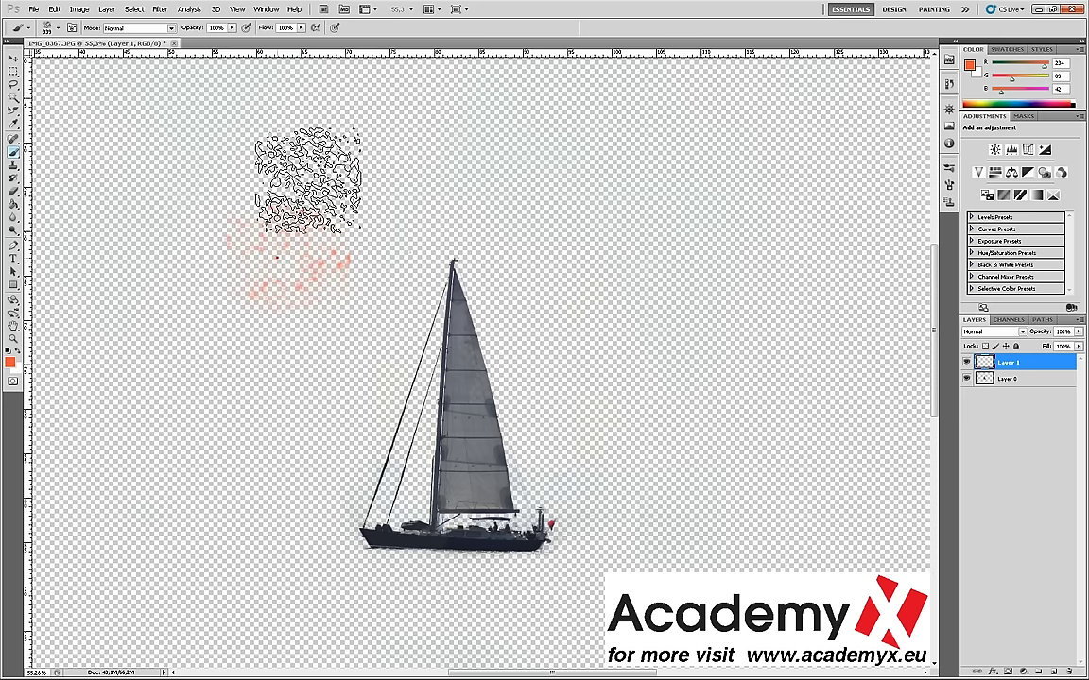
pyautogui.moveTo(304, 126); pyautogui.dragTo(315, 160)
pyautogui.moveTo(277, 257); pyautogui.dragTo(762, 224)
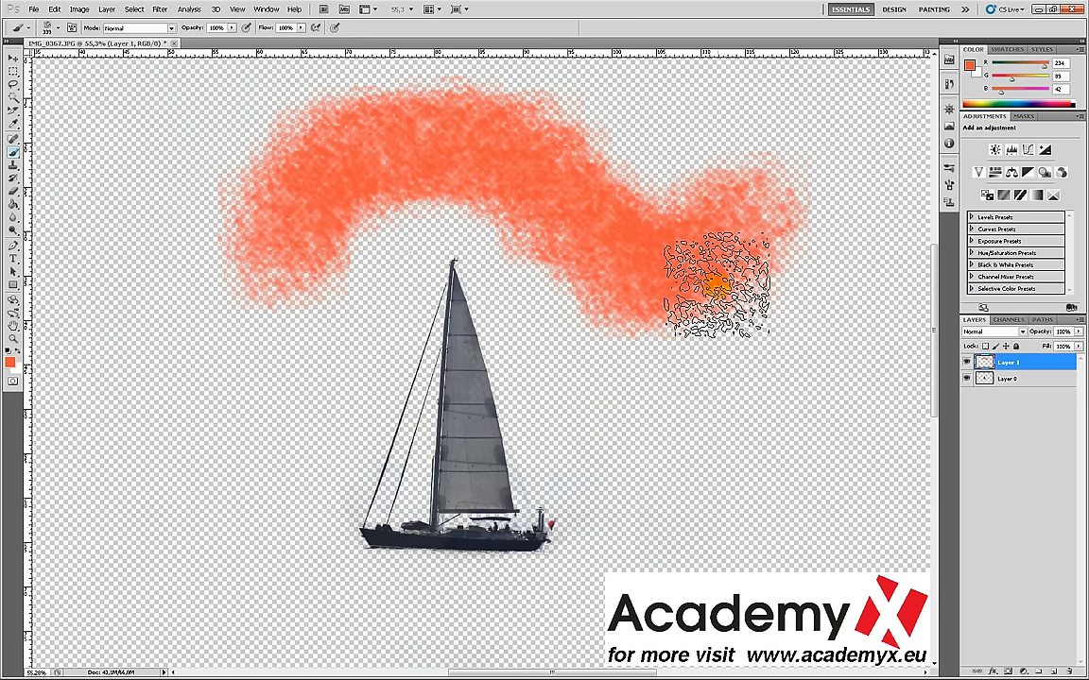
# - With a 174 px dry brush, paint a dense orange blob left of the boat
pyautogui.click(60, 30)
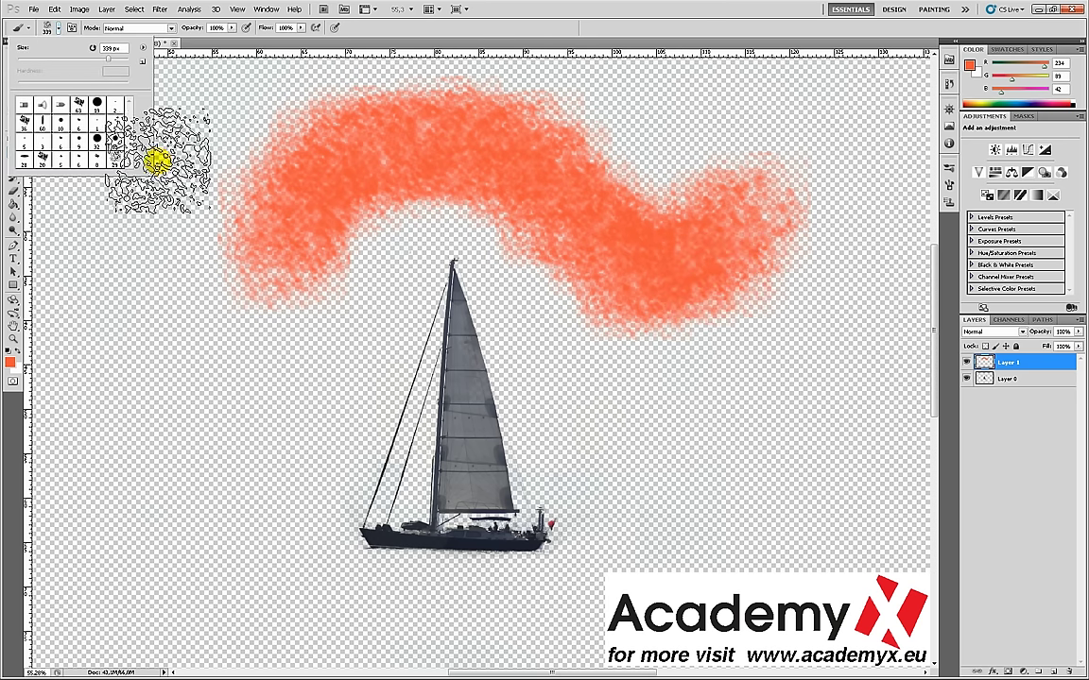
pyautogui.click(42, 161)
pyautogui.moveTo(104, 60); pyautogui.dragTo(94, 63)
pyautogui.moveTo(204, 460); pyautogui.dragTo(342, 265)
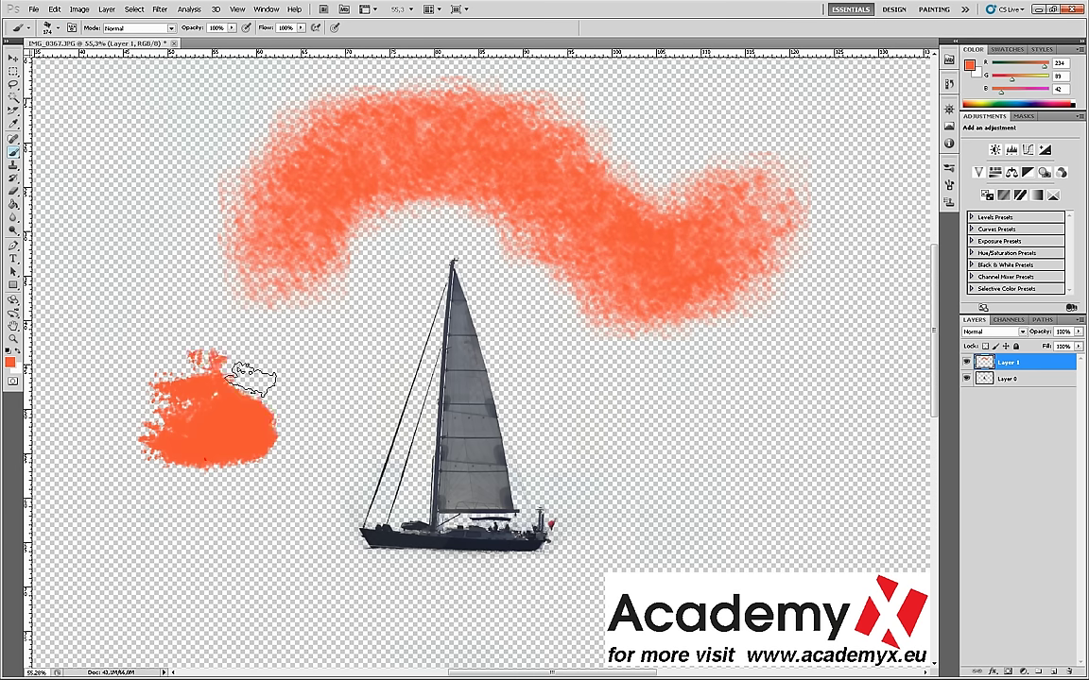
pyautogui.click(267, 264)
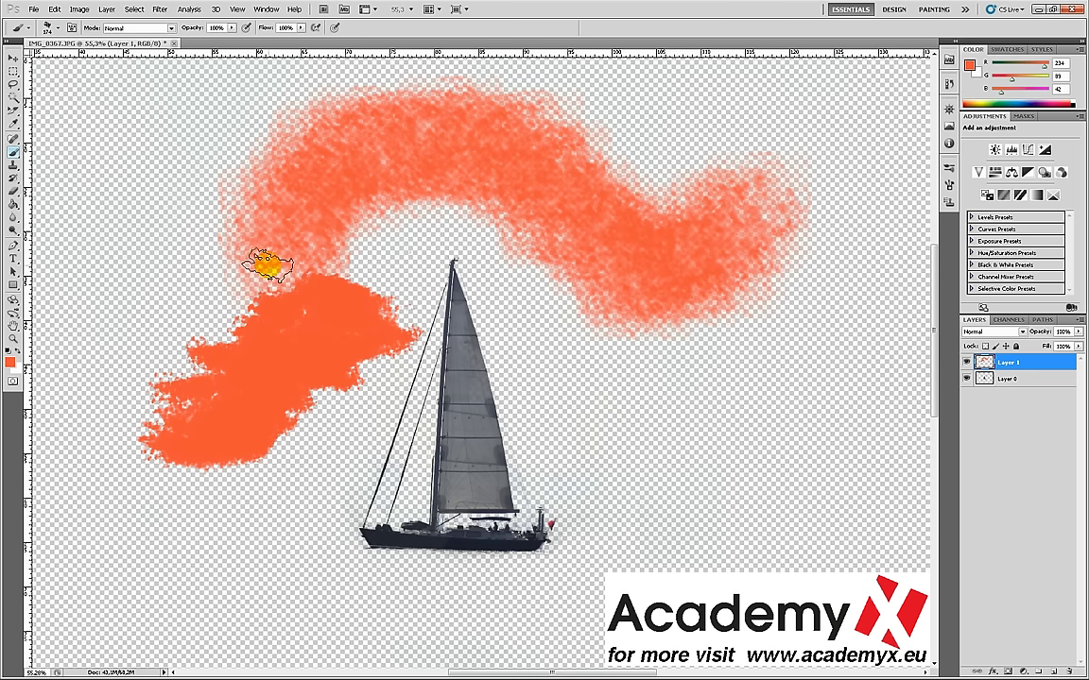
pyautogui.moveTo(267, 265); pyautogui.dragTo(396, 300)
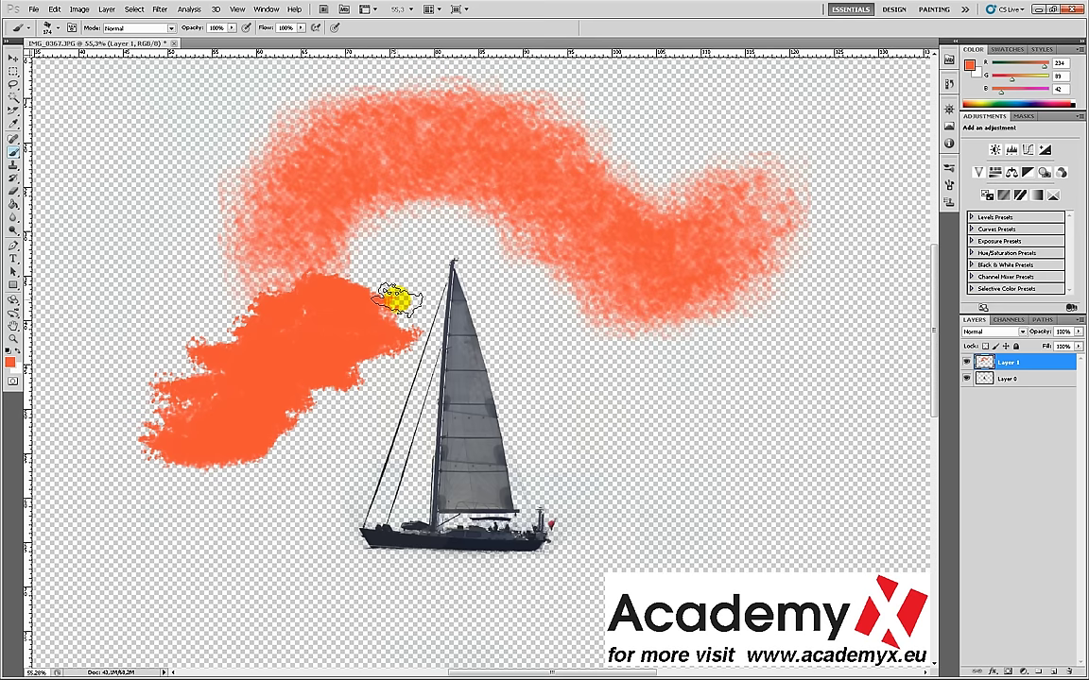
# - Hide Layer 1 and add an Exposure adjustment black-pointed on the sail and hull
pyautogui.click(966, 362)
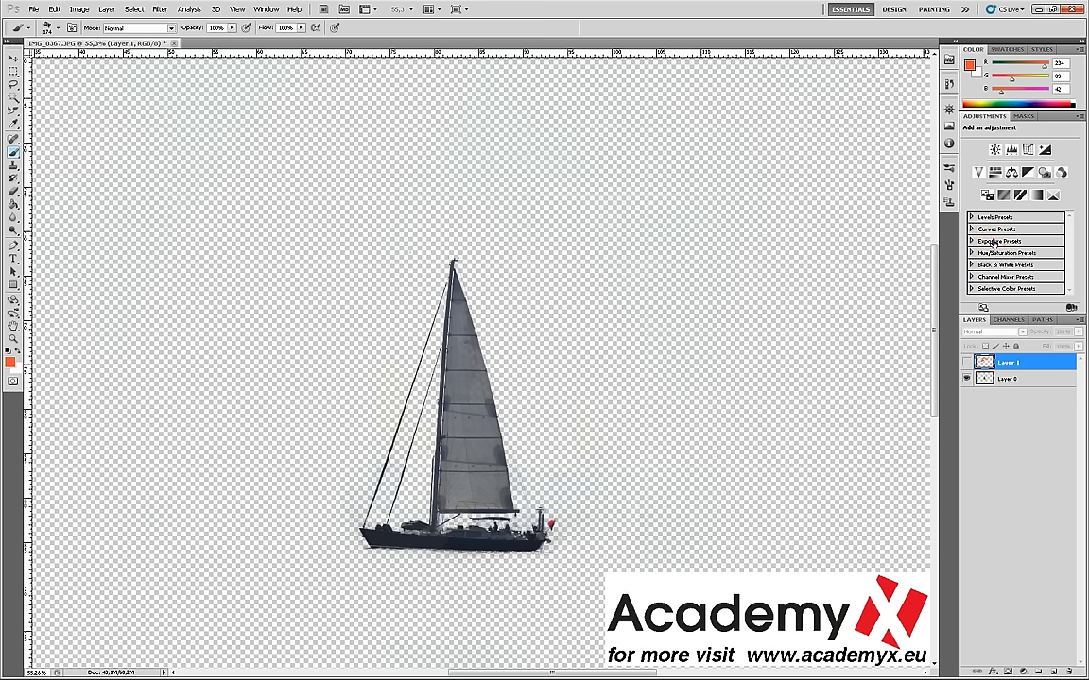
pyautogui.click(1048, 150)
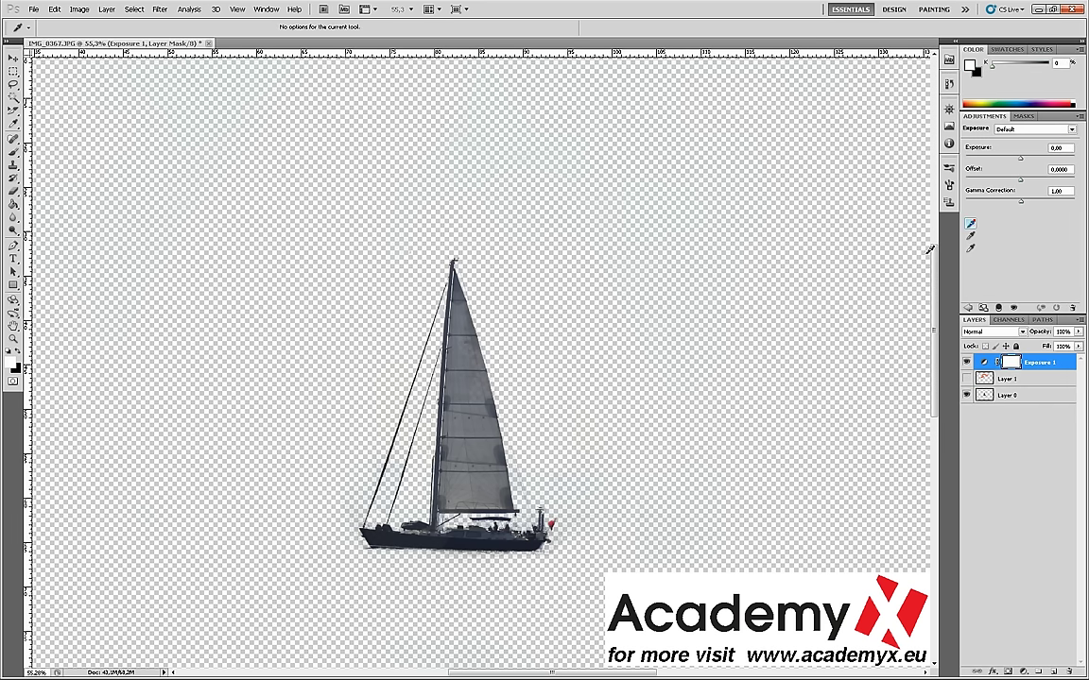
pyautogui.click(970, 223)
pyautogui.click(489, 455)
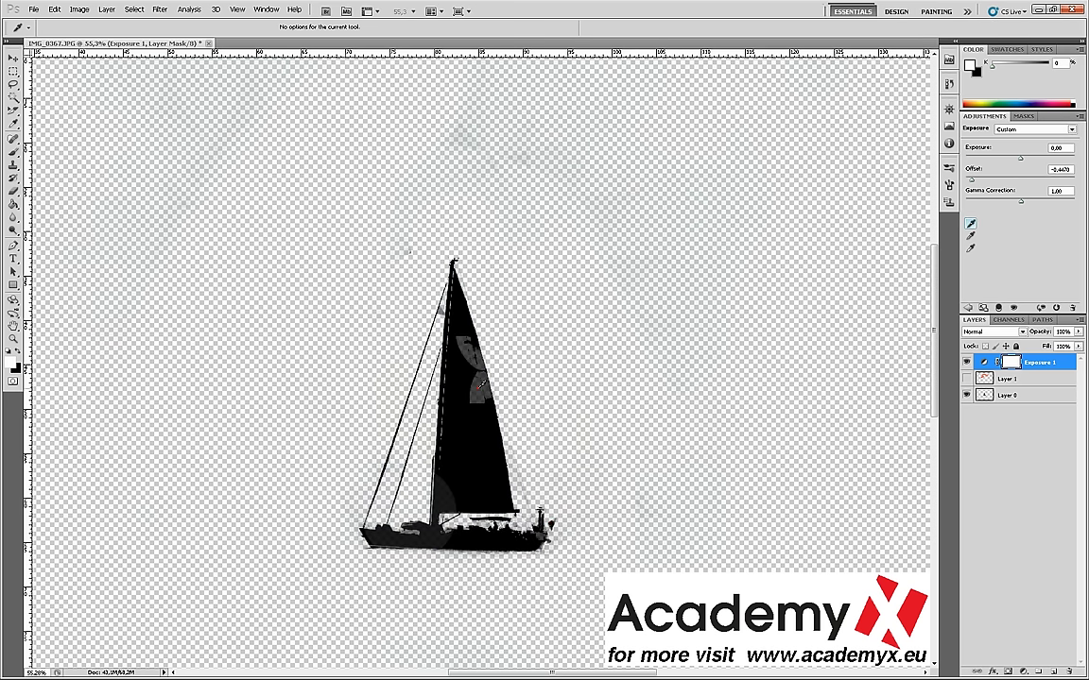
pyautogui.click(477, 388)
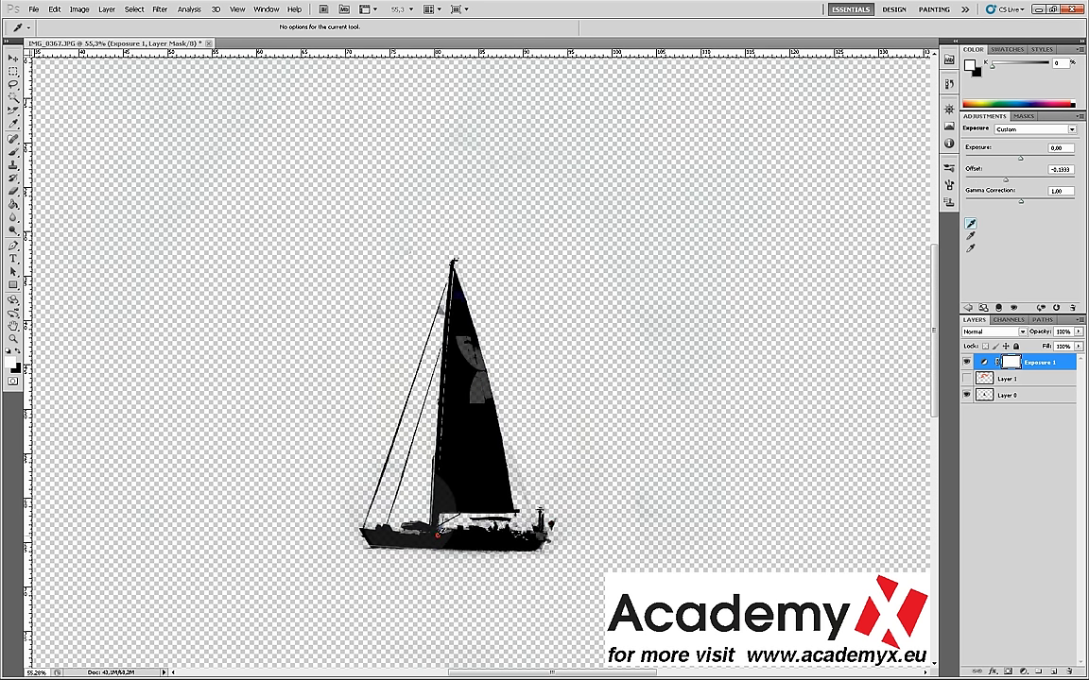
pyautogui.click(436, 536)
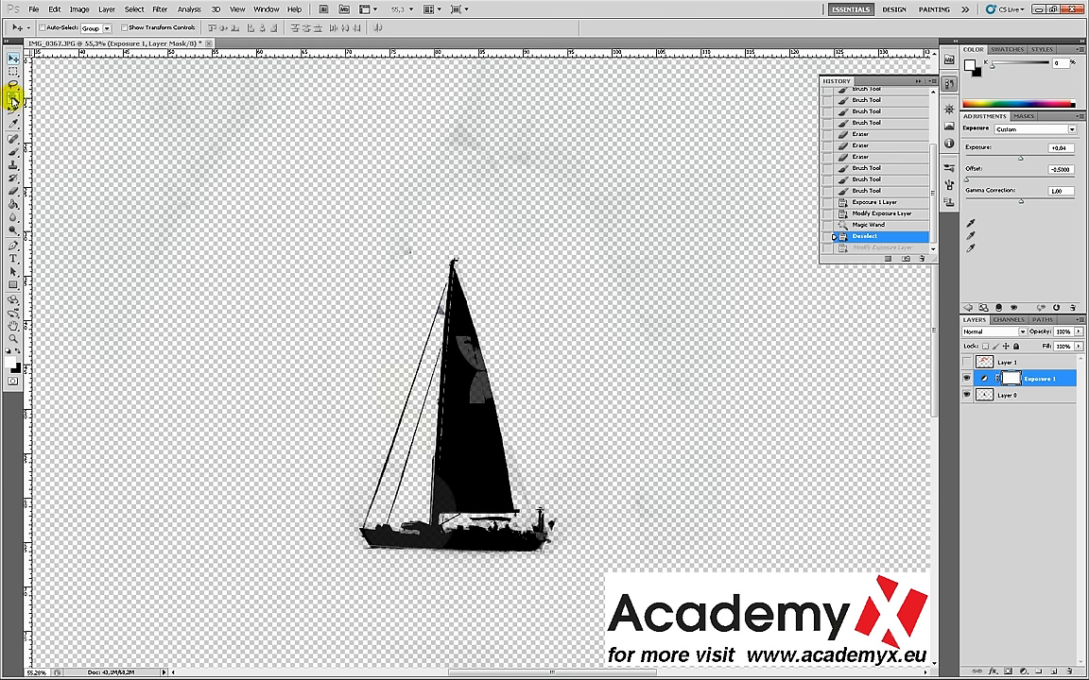
# - Marquee the sailboat on Layer 0 and define it as a new brush preset
pyautogui.click(14, 70)
pyautogui.moveTo(333, 230); pyautogui.dragTo(589, 580)
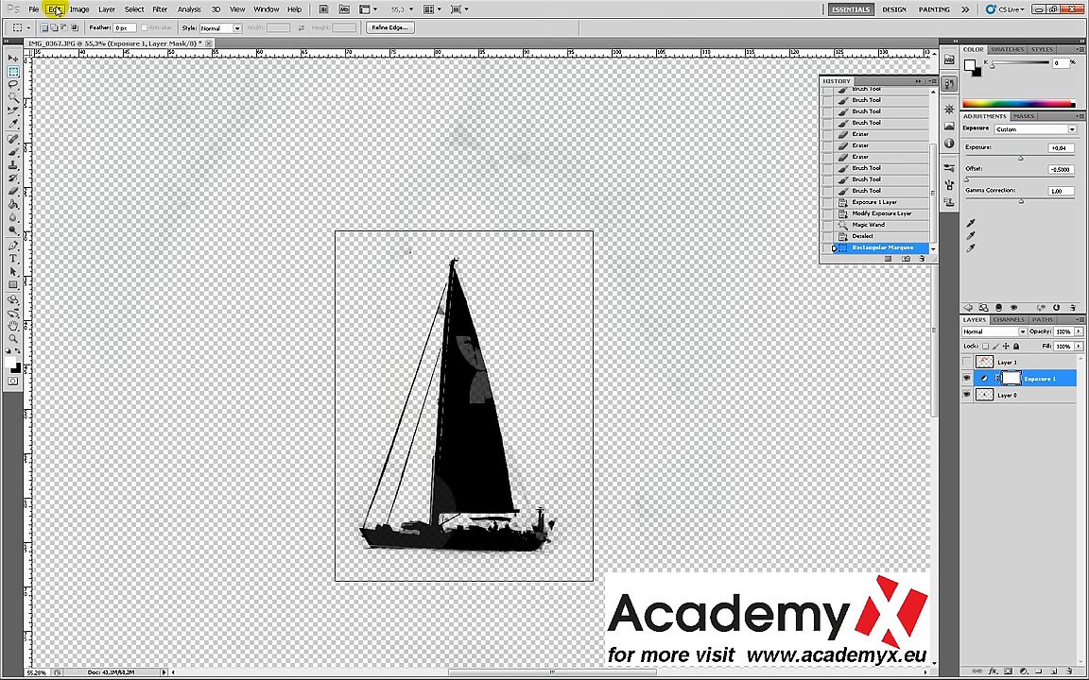
pyautogui.click(56, 10)
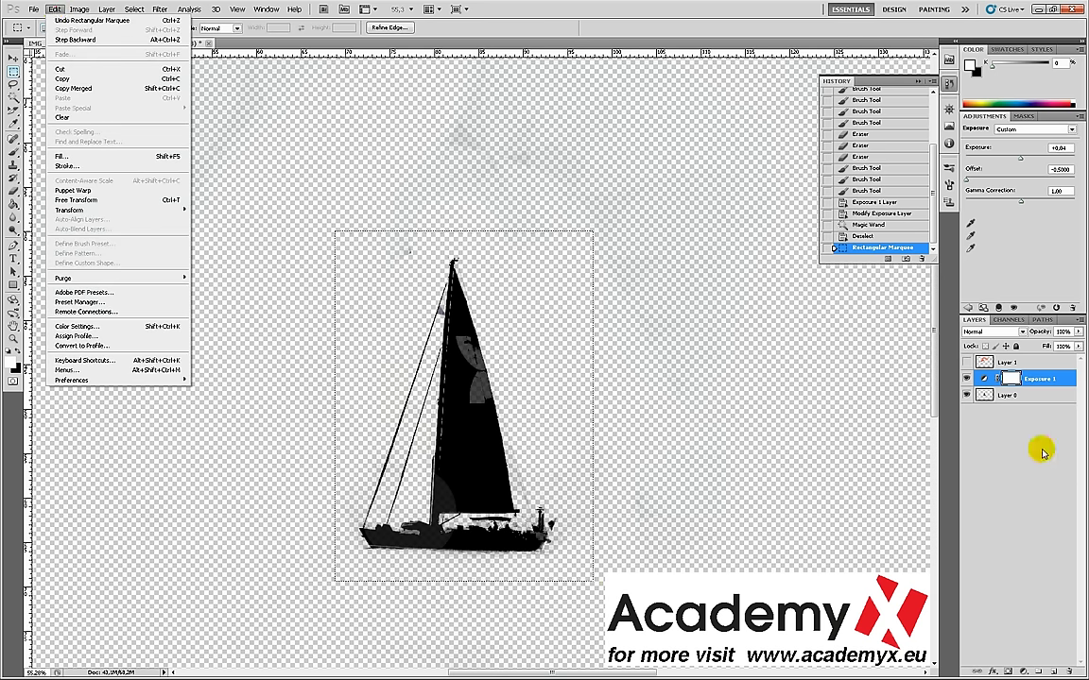
pyautogui.click(1008, 396)
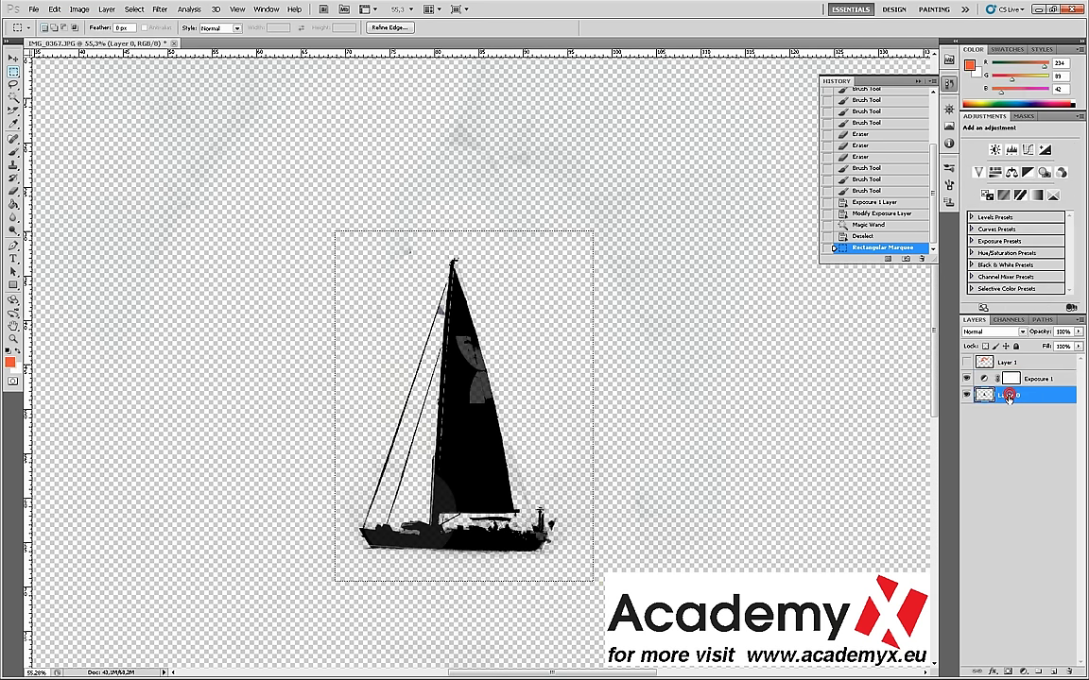
pyautogui.click(56, 10)
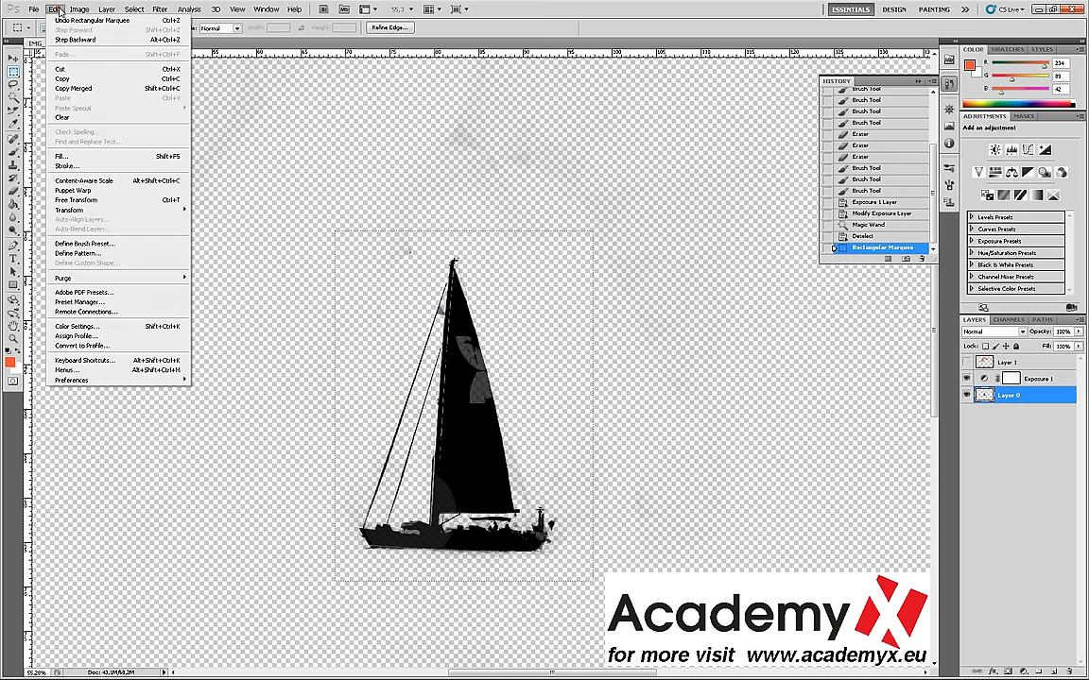
pyautogui.click(94, 245)
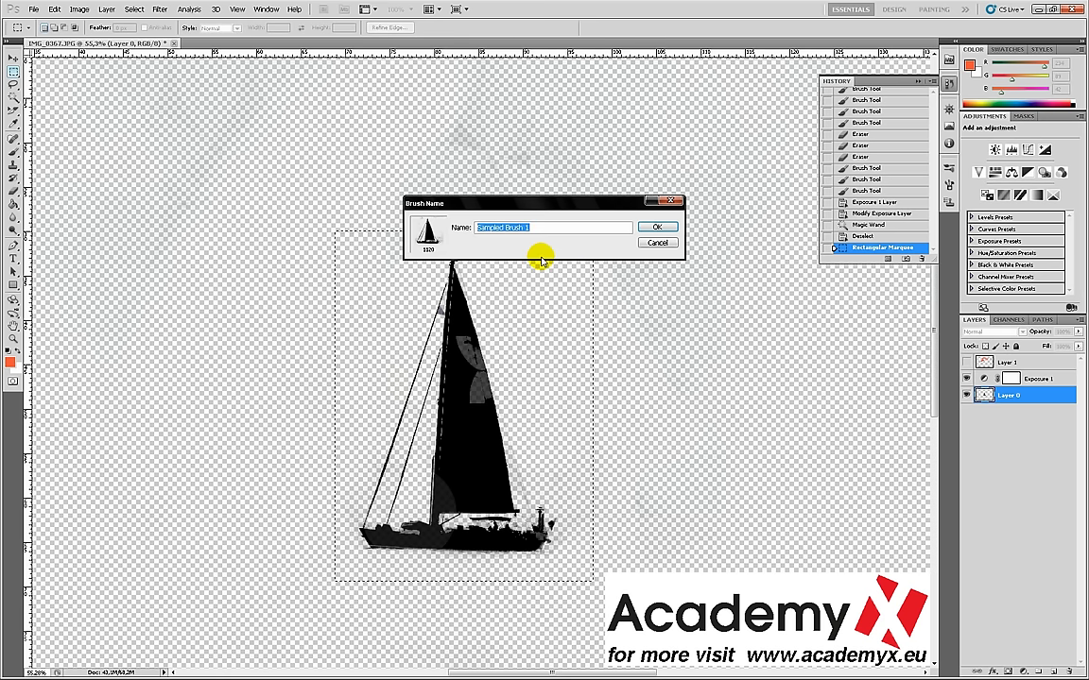
pyautogui.click(656, 226)
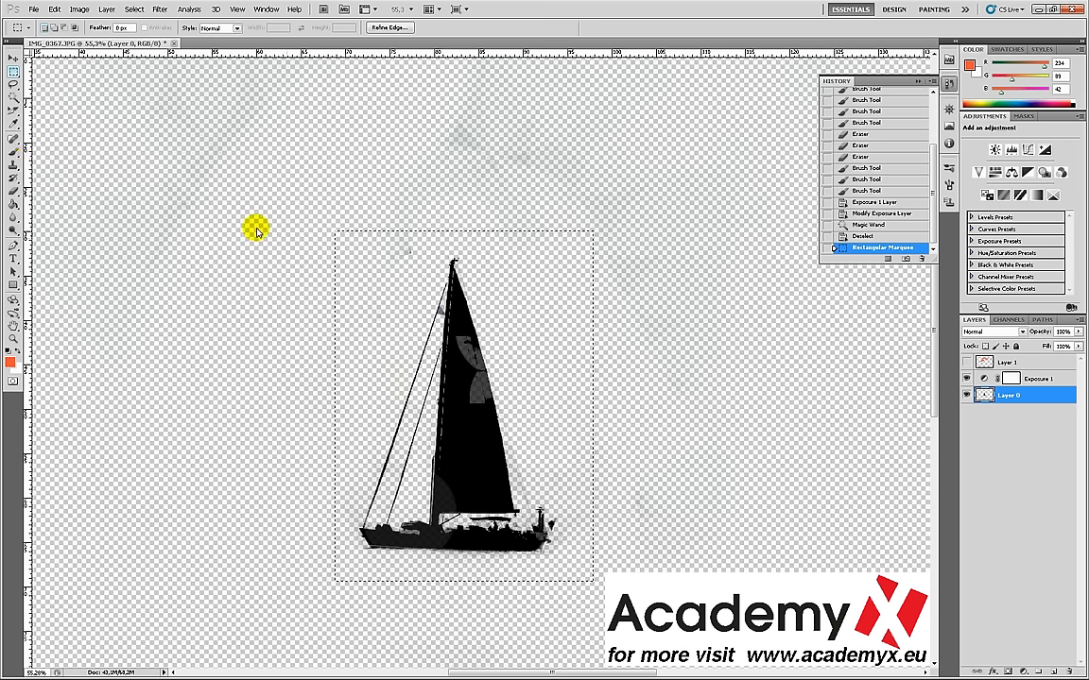
pyautogui.click(1013, 364)
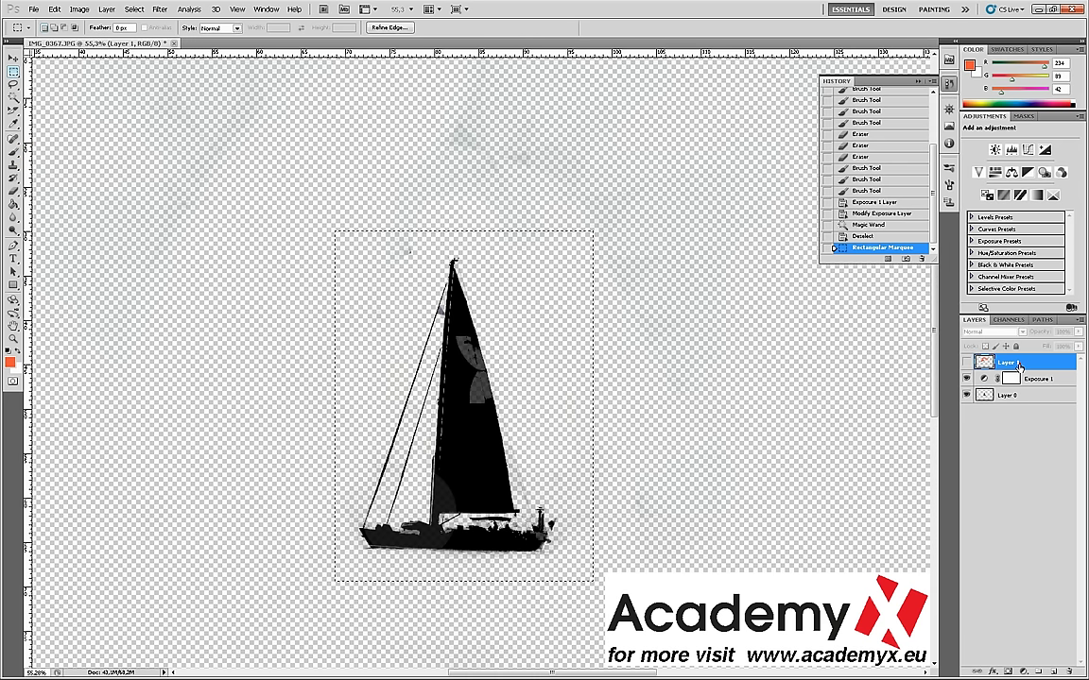
# - Show the orange layer, pick the sailboat brush, deselect, and stamp orange sailboats at the right
pyautogui.click(965, 364)
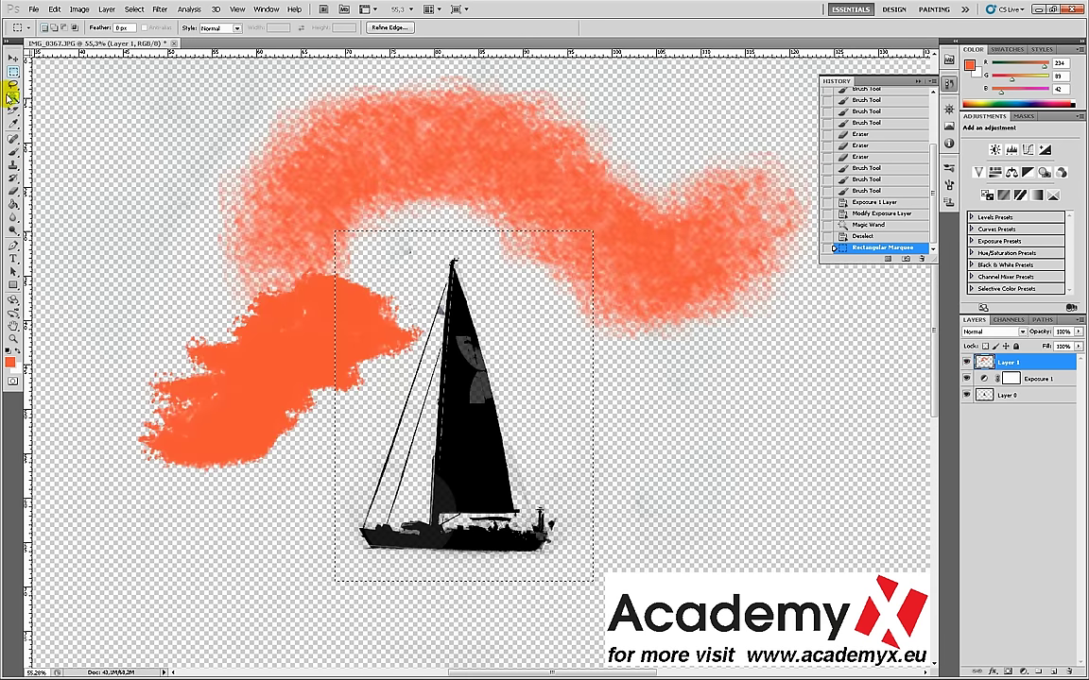
pyautogui.click(15, 153)
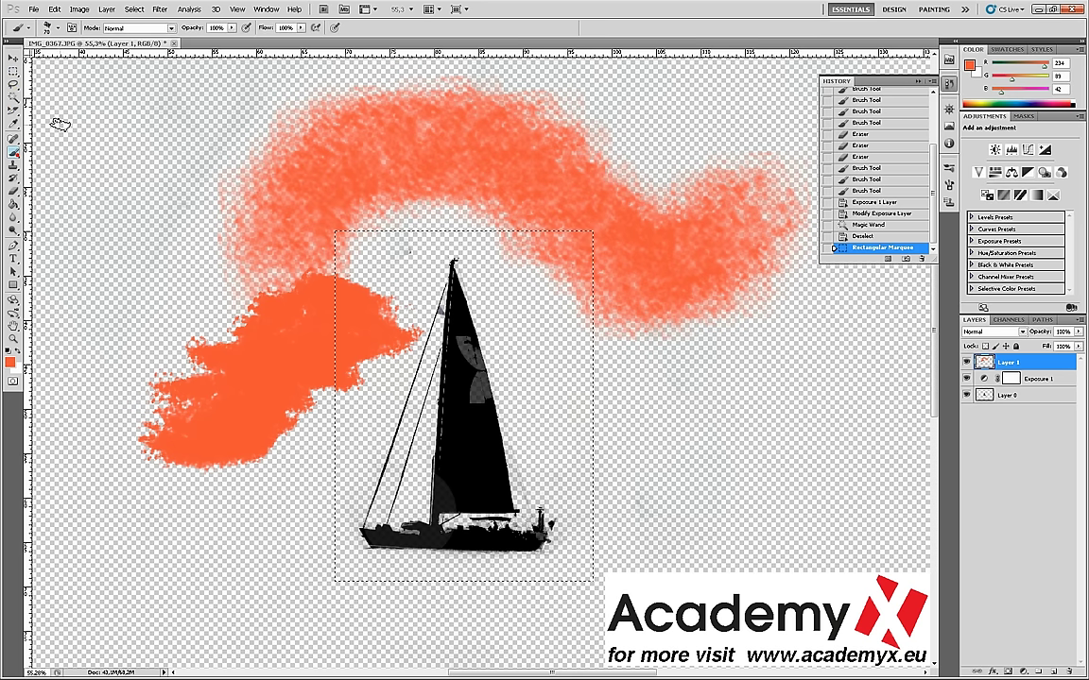
pyautogui.click(57, 32)
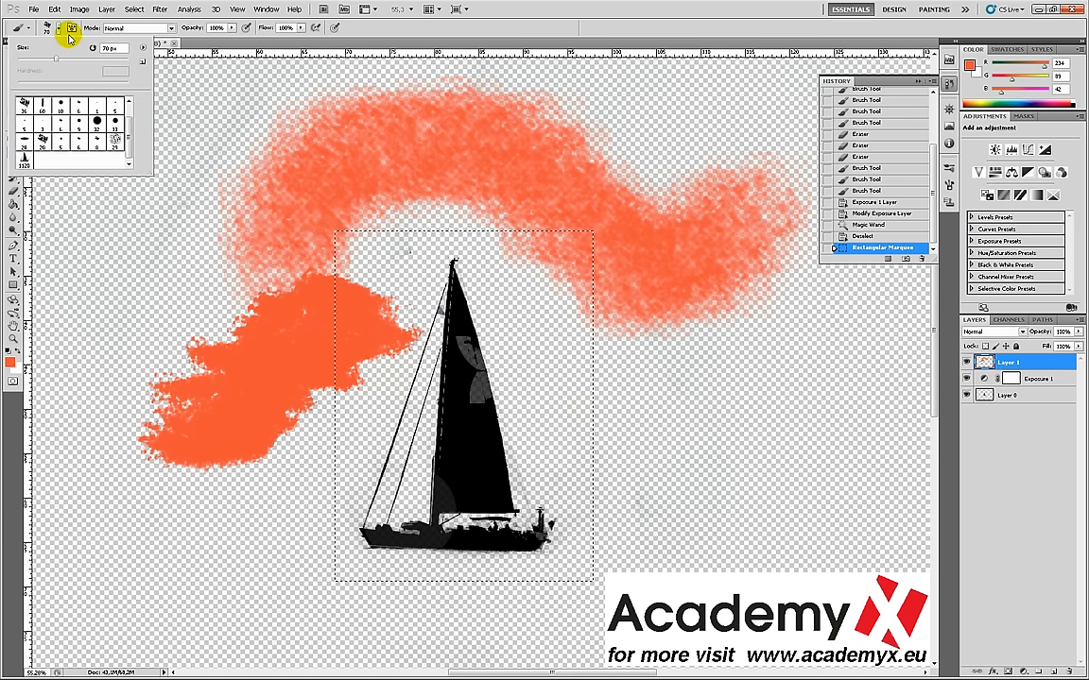
pyautogui.click(23, 160)
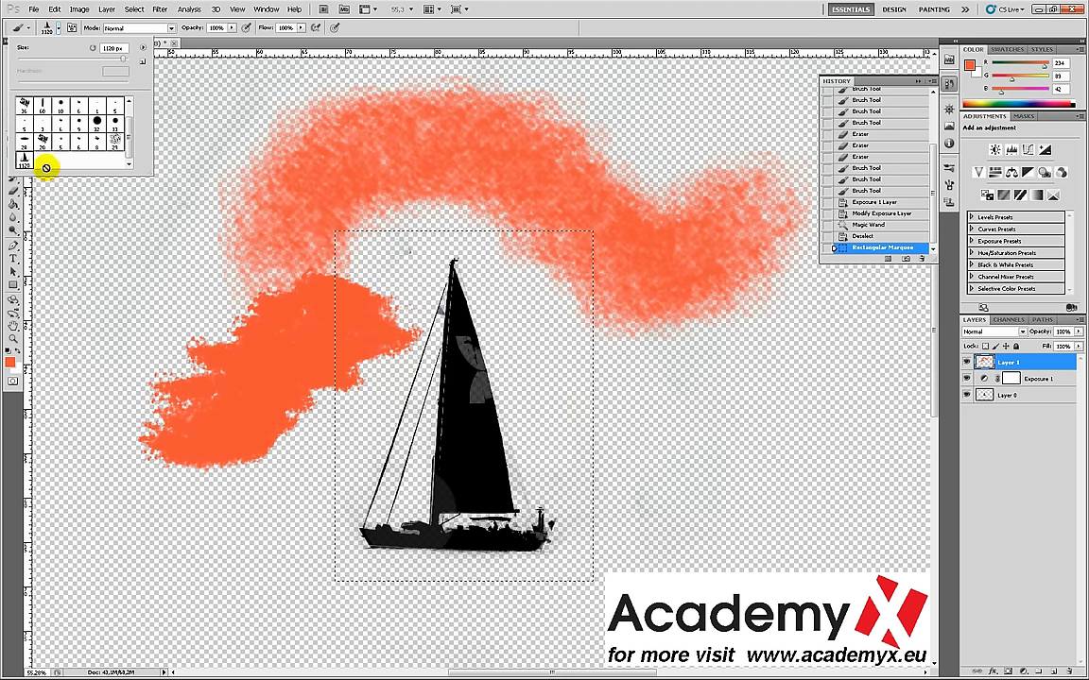
pyautogui.moveTo(224, 355); pyautogui.dragTo(172, 417)
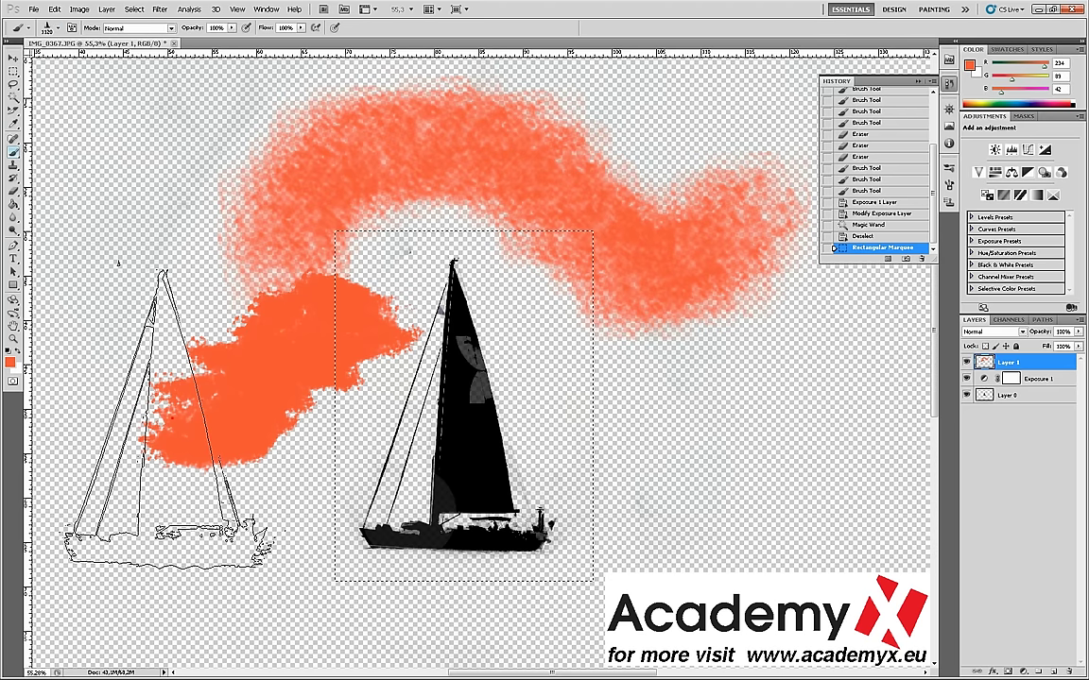
pyautogui.click(746, 452)
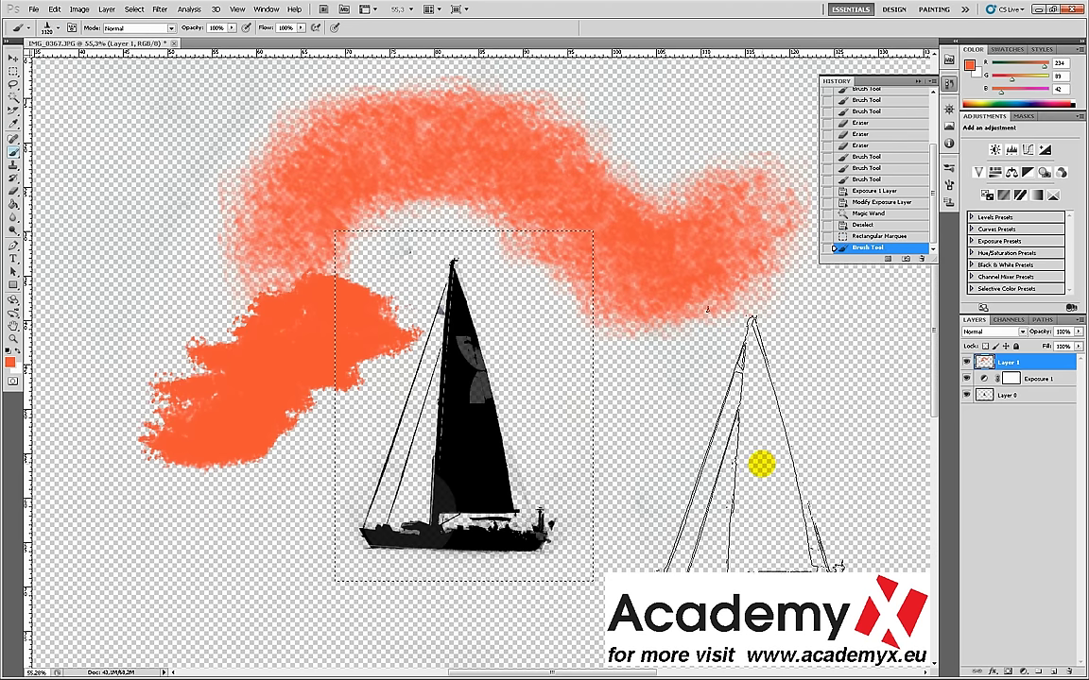
pyautogui.click(706, 422)
pyautogui.hotkey('ctrl', 'd')
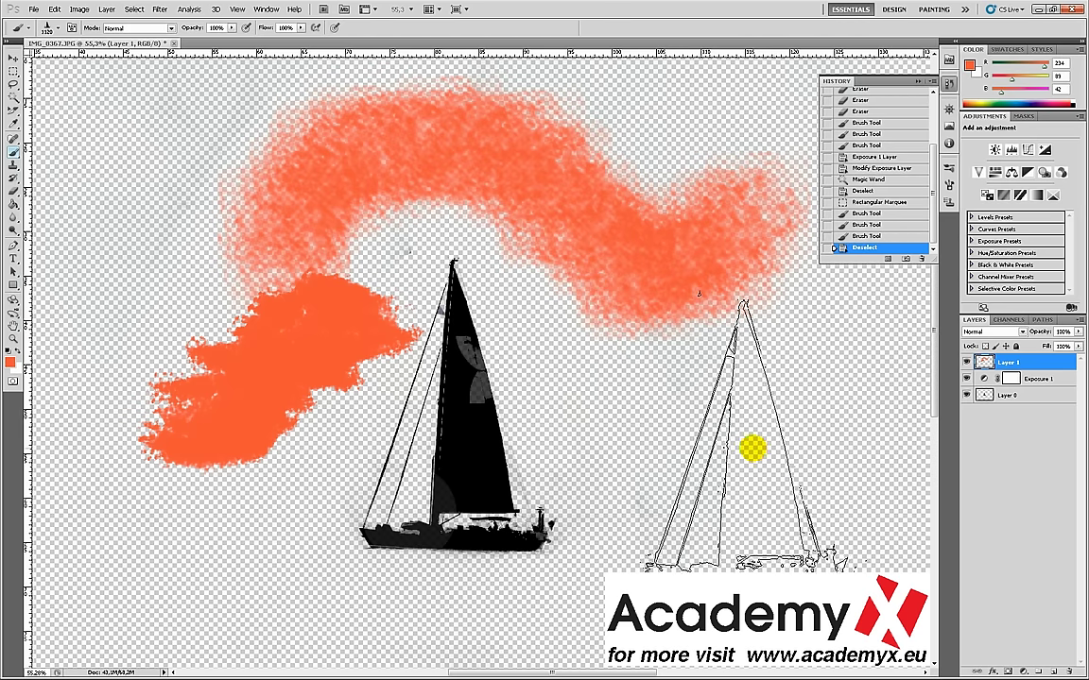
pyautogui.click(744, 440)
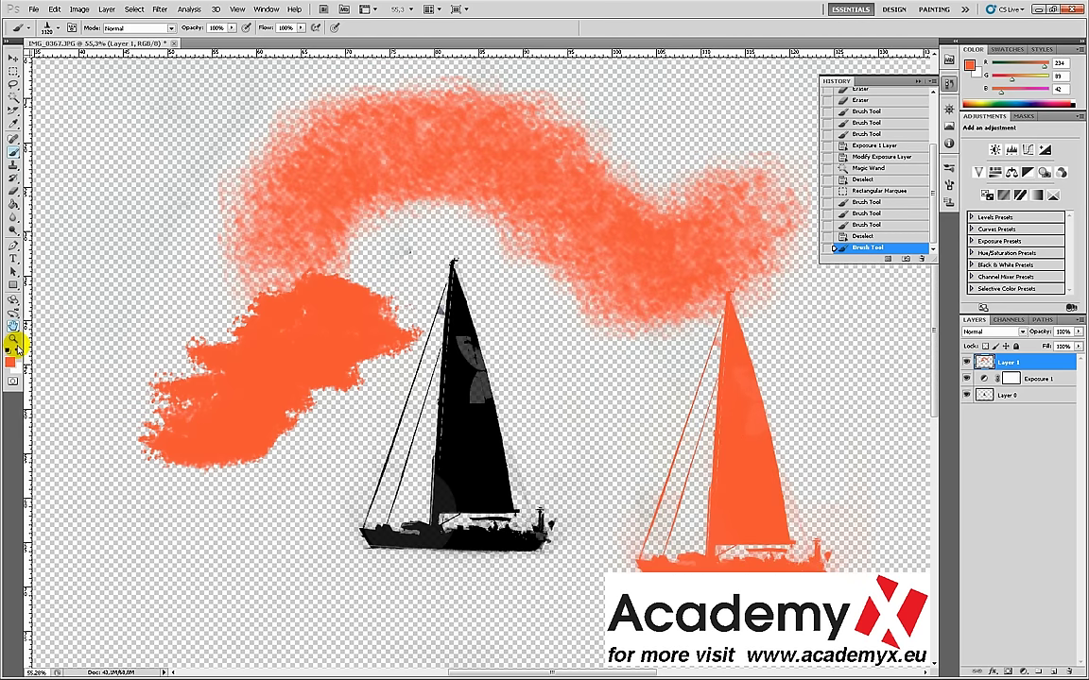
# - Switch to blue and stamp three blue sailboats at the left
pyautogui.click(1024, 102)
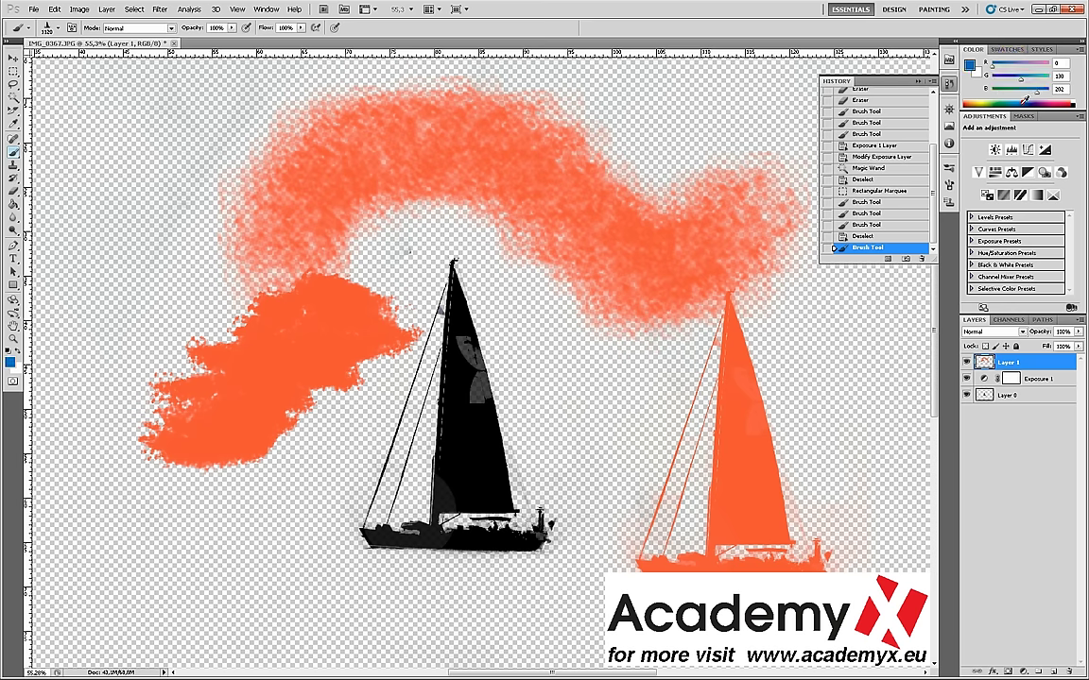
pyautogui.click(143, 484)
pyautogui.click(241, 290)
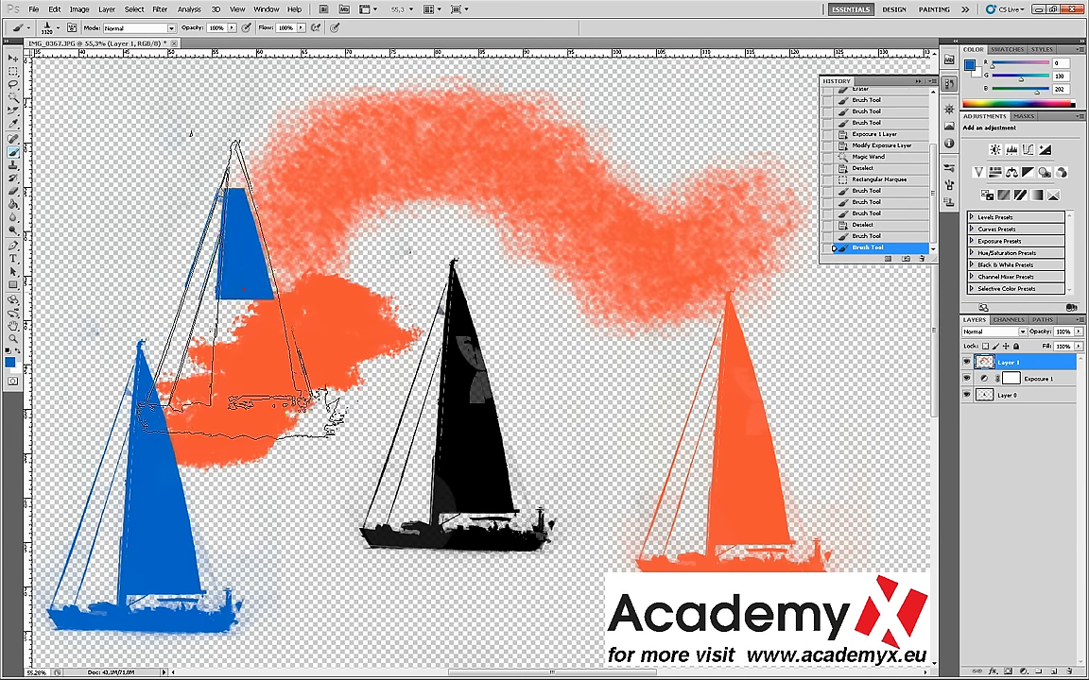
pyautogui.click(277, 238)
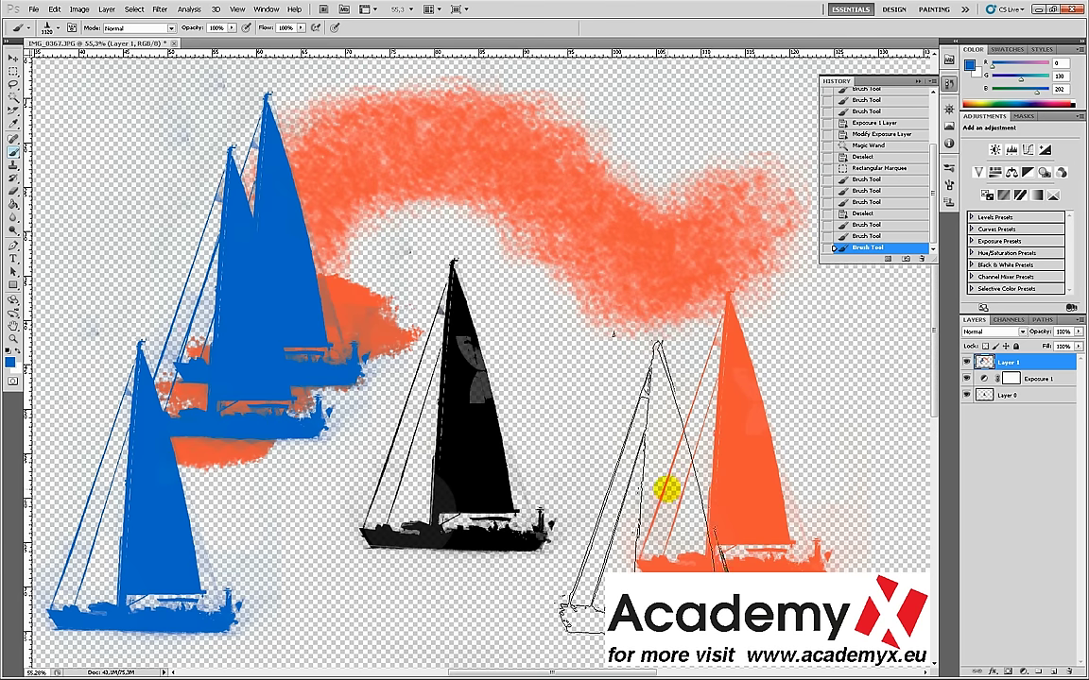
pyautogui.scroll(-2, 586, 486)
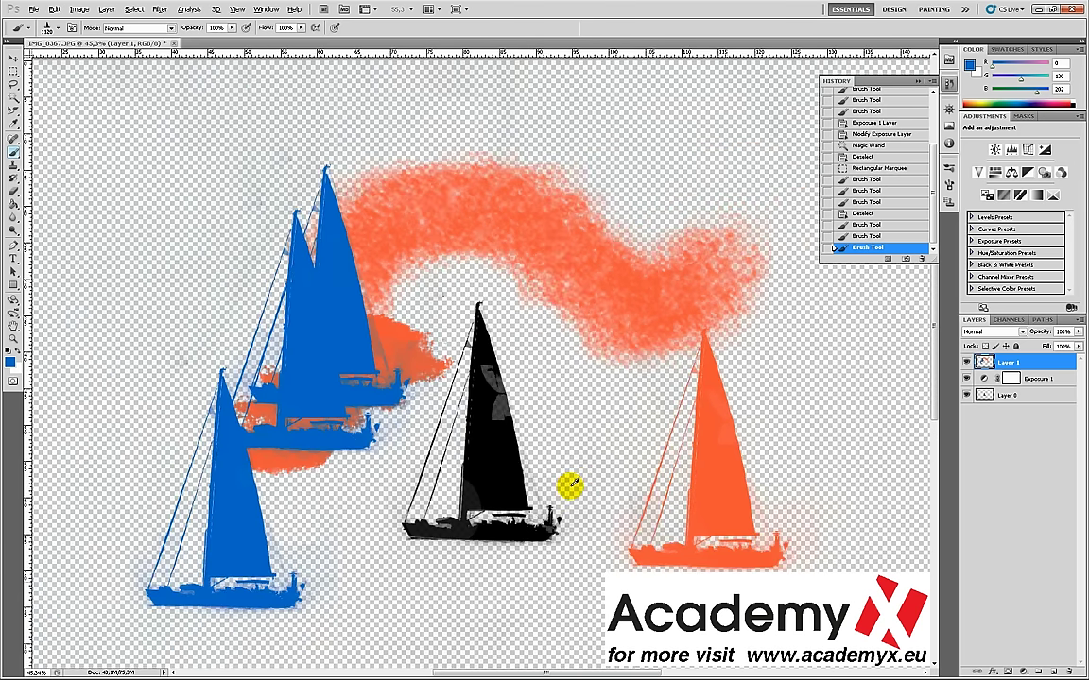
pyautogui.scroll(-3, 567, 482)
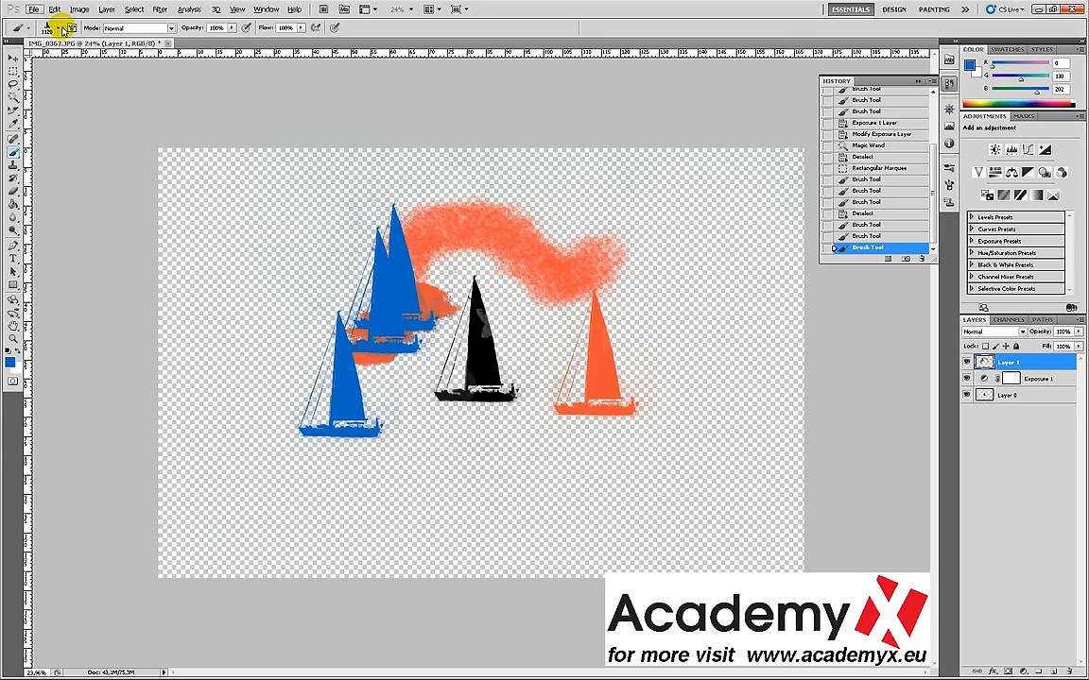
# - Replace the brush set with Basic Brushes, discarding changes, and size a round brush to 101 px
pyautogui.click(61, 29)
pyautogui.click(143, 46)
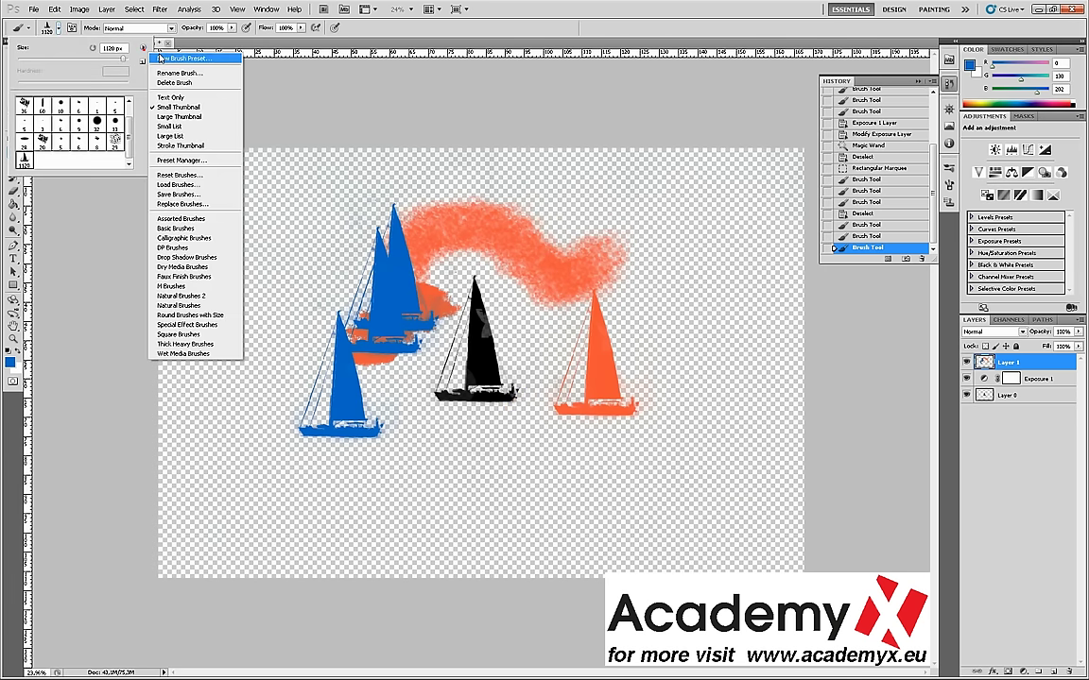
pyautogui.click(184, 227)
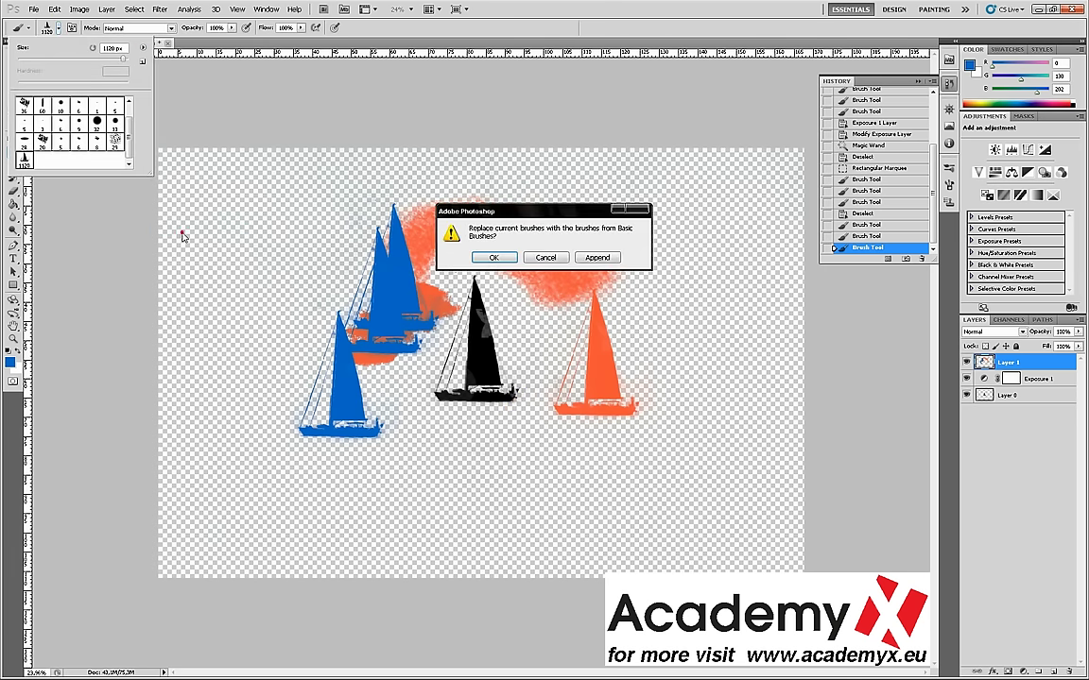
pyautogui.click(508, 258)
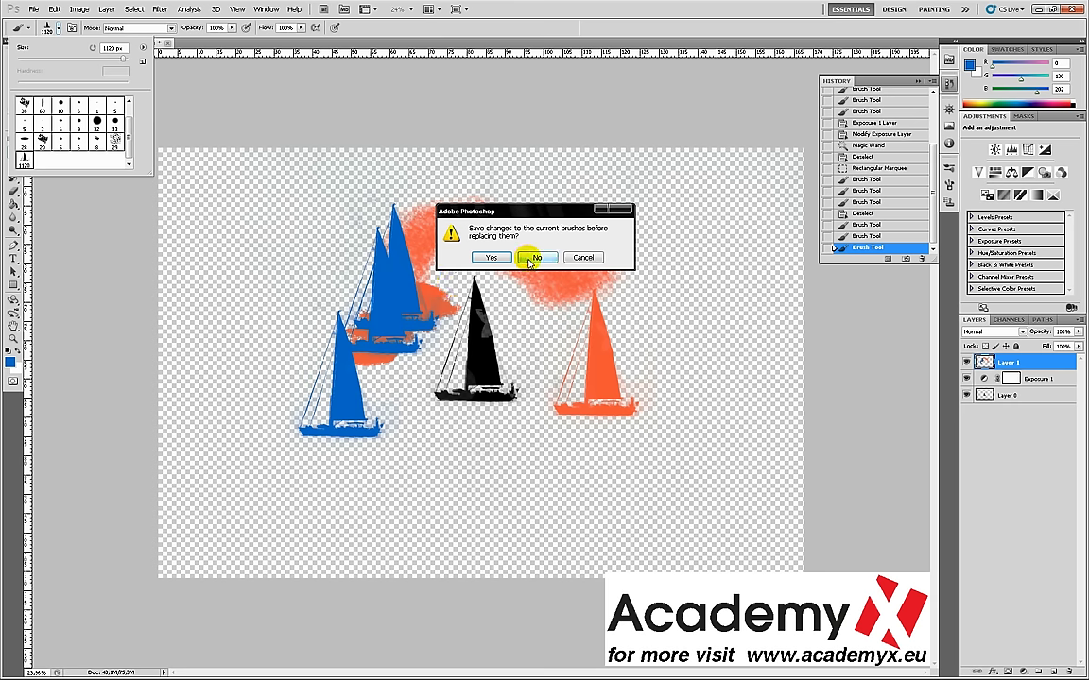
pyautogui.click(531, 259)
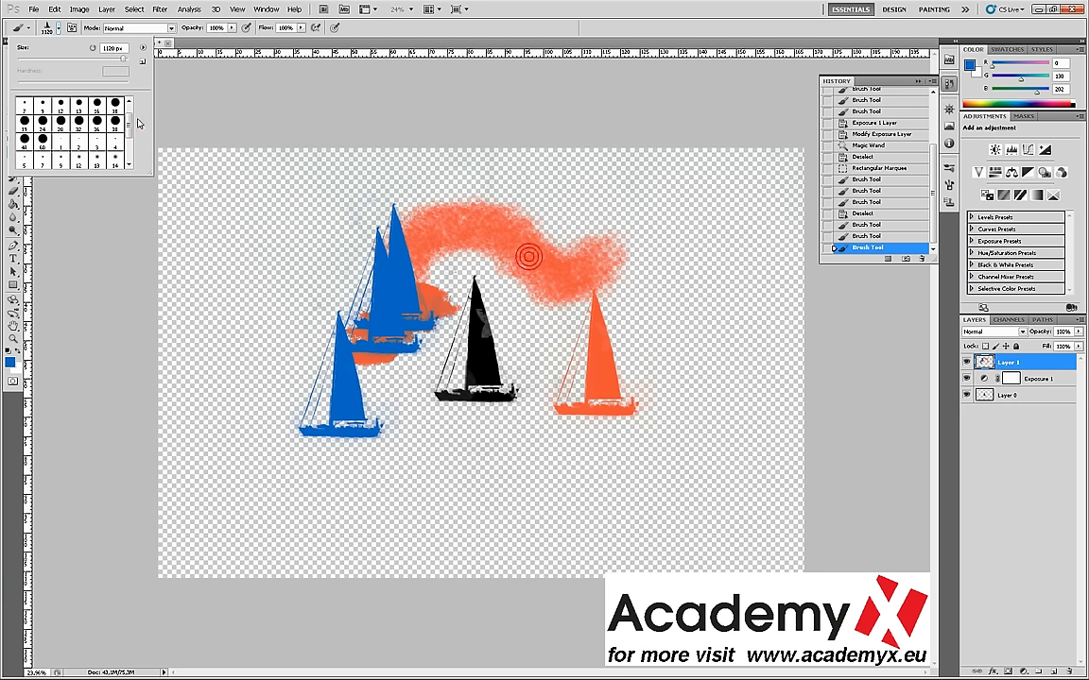
pyautogui.click(97, 121)
pyautogui.moveTo(129, 129); pyautogui.dragTo(129, 102)
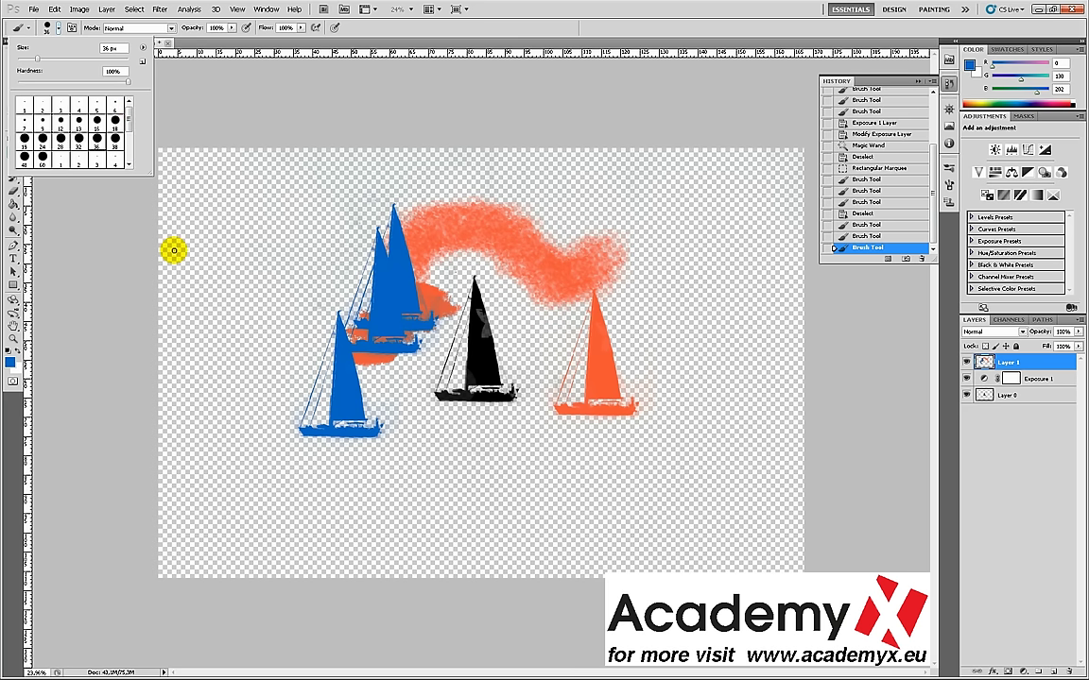
pyautogui.click(42, 154)
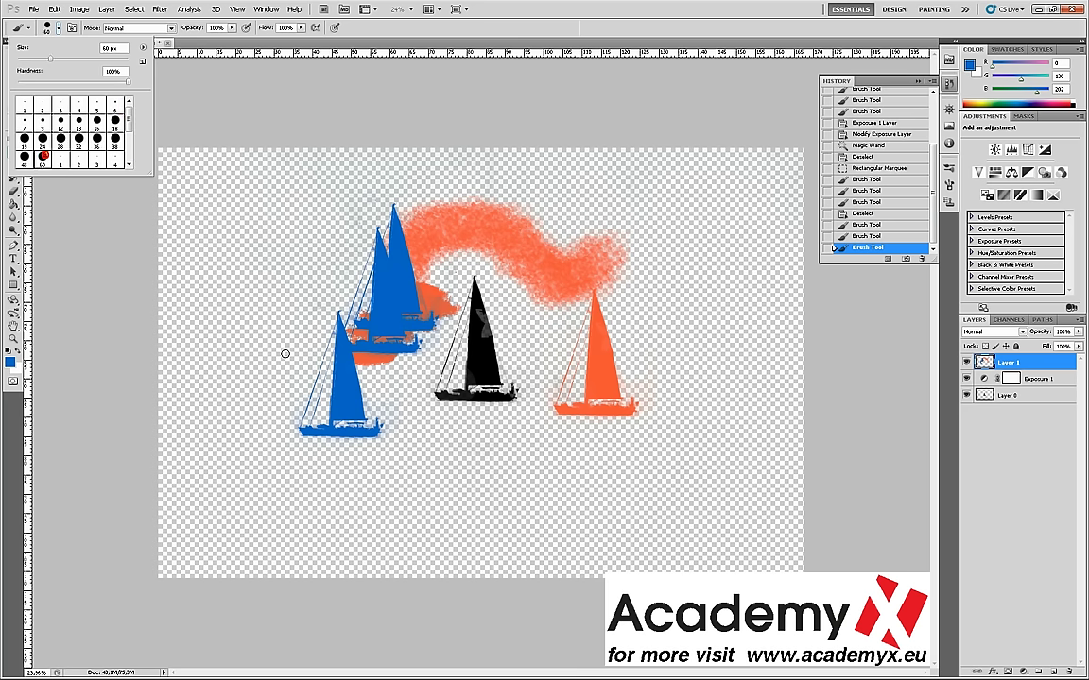
pyautogui.moveTo(50, 59); pyautogui.dragTo(74, 60)
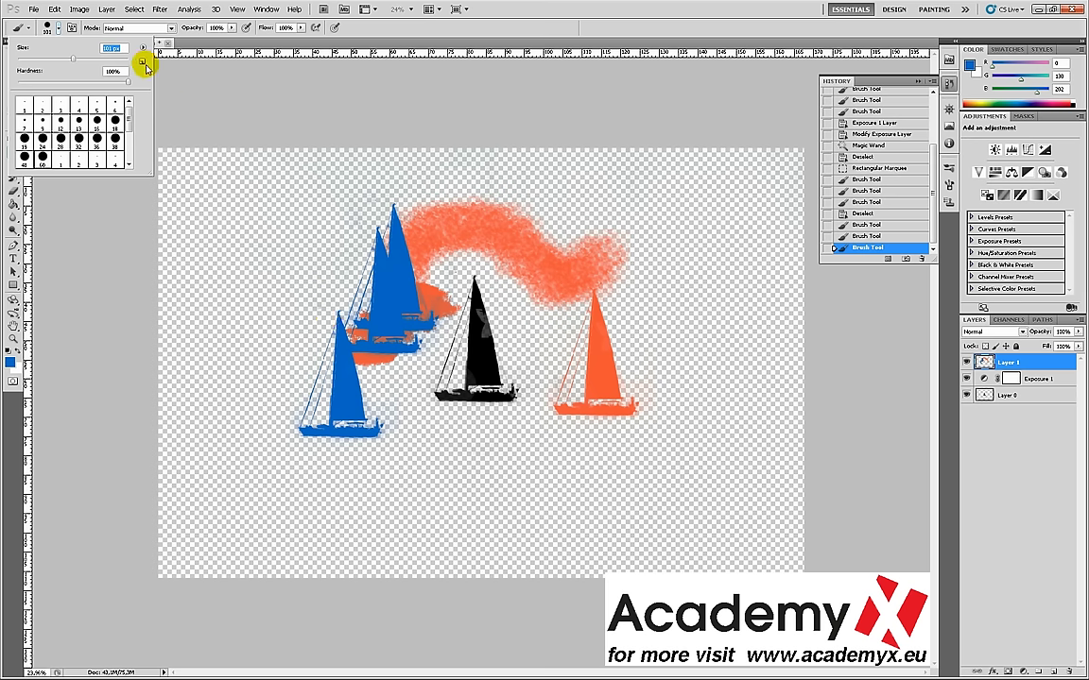
pyautogui.click(104, 57)
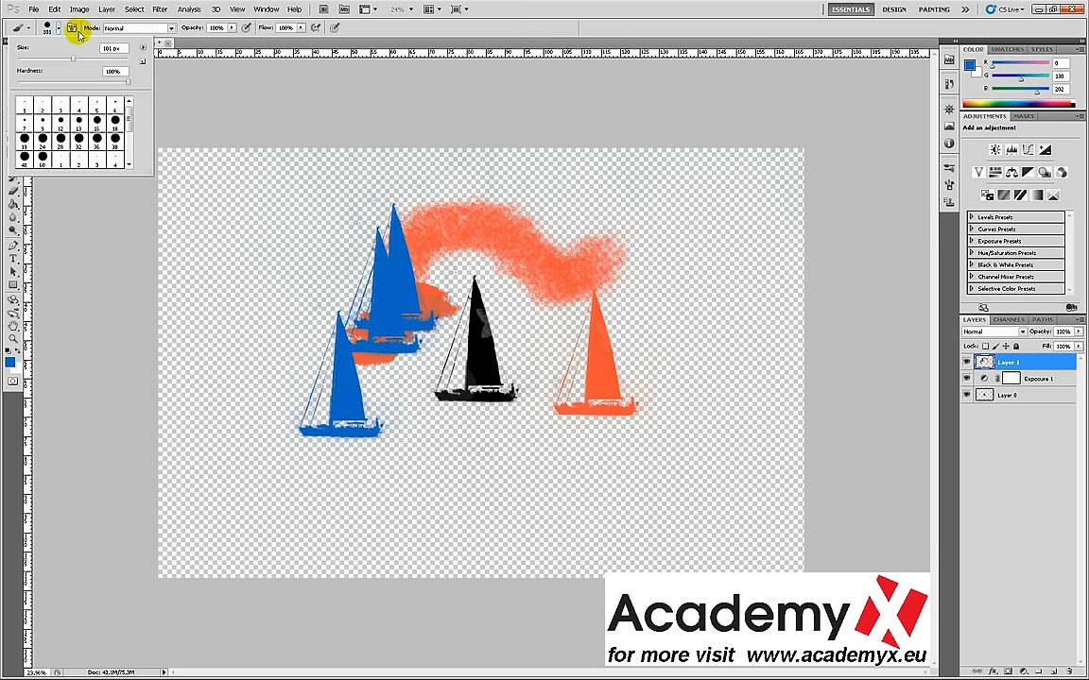
# - Raise brush spacing to 140% and paint a wavy dotted blue line along the bottom
pyautogui.click(72, 29)
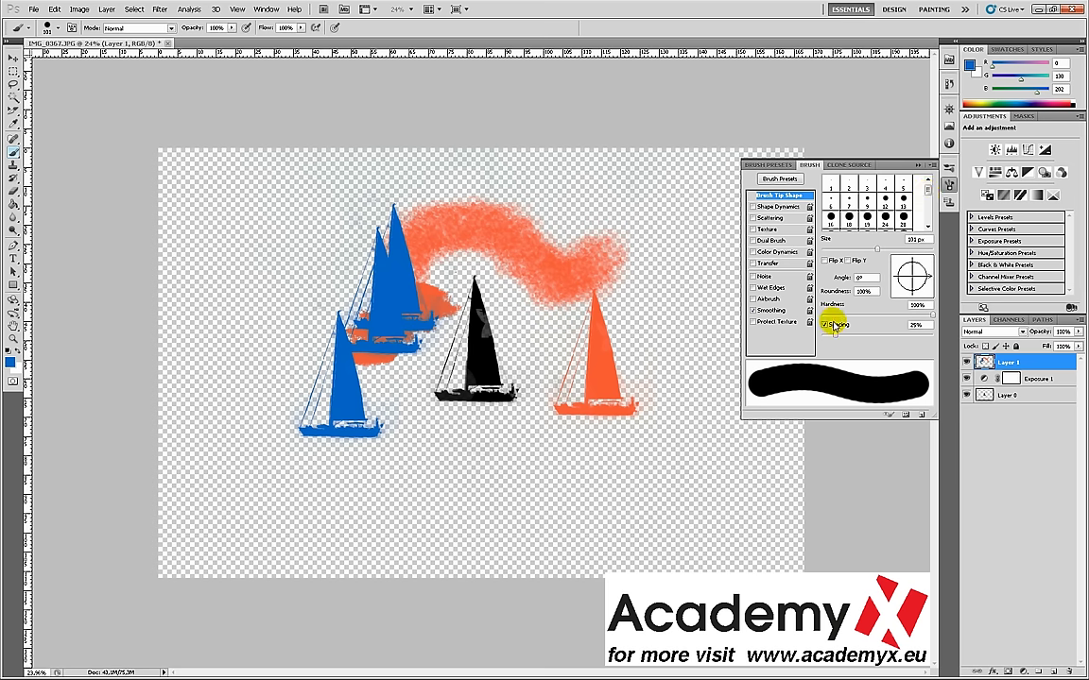
pyautogui.moveTo(836, 336); pyautogui.dragTo(903, 343)
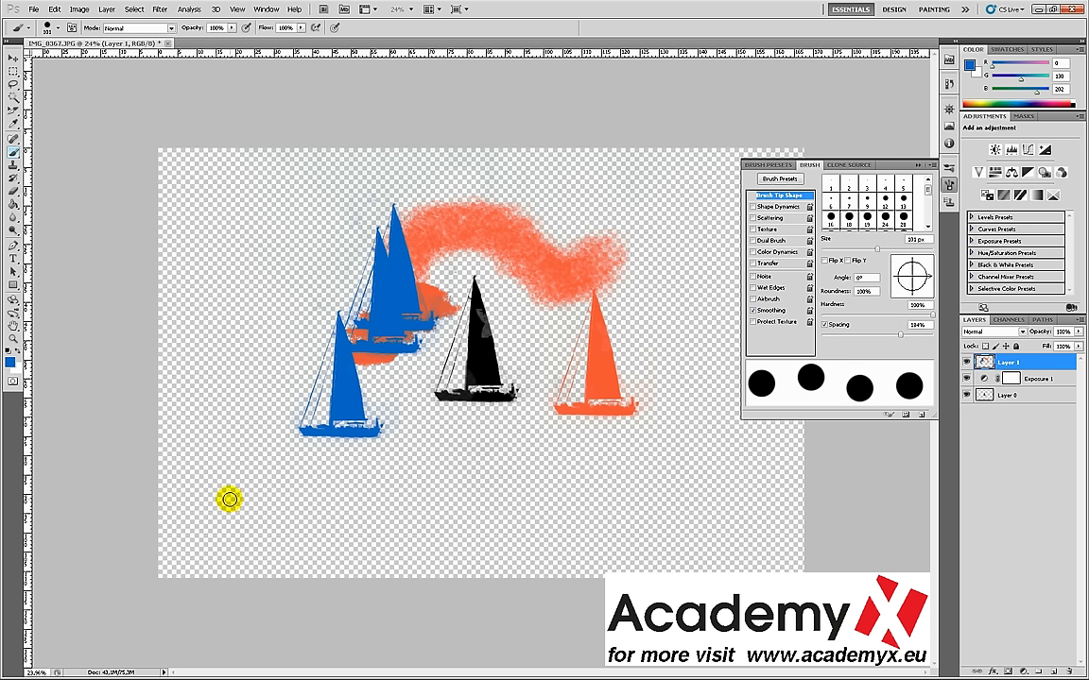
pyautogui.moveTo(228, 499)
pyautogui.mouseDown()
pyautogui.moveTo(535, 462)
pyautogui.moveTo(700, 495)
pyautogui.mouseUp()
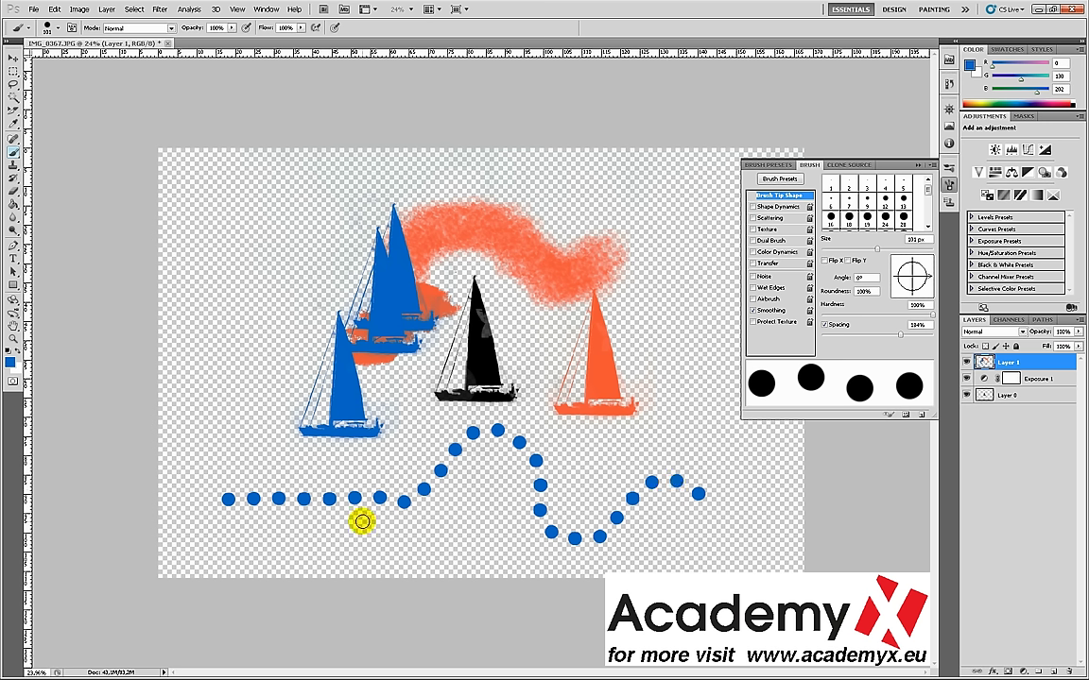
# - Turn spacing off and test a continuous blue stroke at the left
pyautogui.click(824, 325)
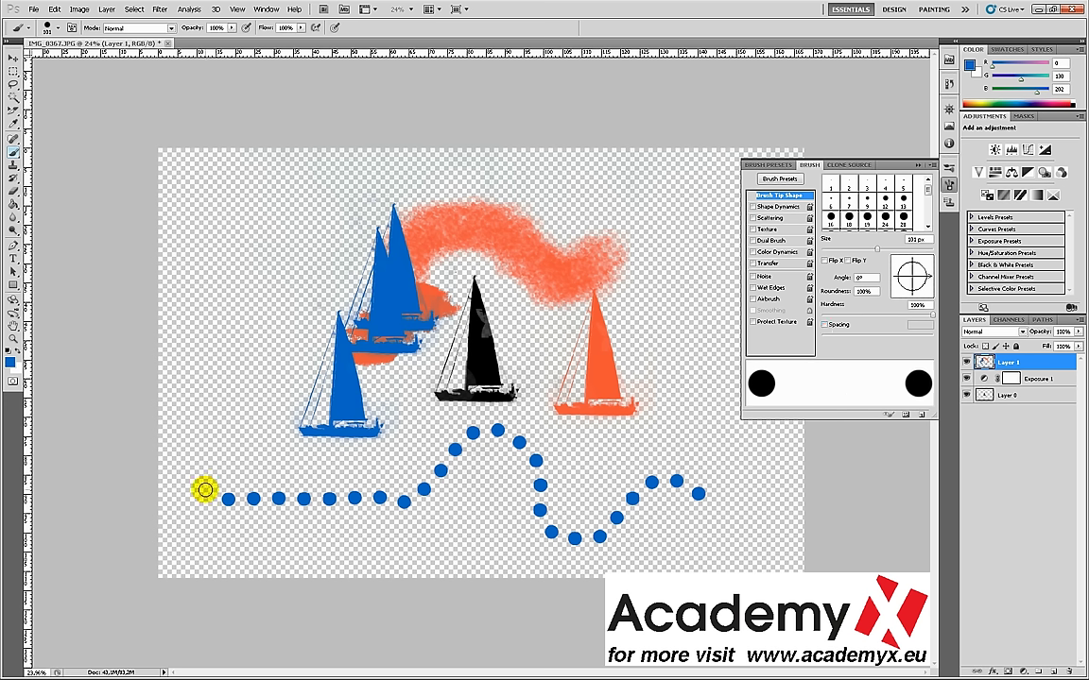
pyautogui.click(189, 522)
pyautogui.moveTo(196, 492)
pyautogui.mouseDown()
pyautogui.moveTo(395, 433)
pyautogui.moveTo(637, 235)
pyautogui.moveTo(639, 340)
pyautogui.moveTo(697, 486)
pyautogui.moveTo(491, 222)
pyautogui.moveTo(353, 189)
pyautogui.moveTo(272, 468)
pyautogui.moveTo(315, 245)
pyautogui.moveTo(490, 266)
pyautogui.mouseUp()
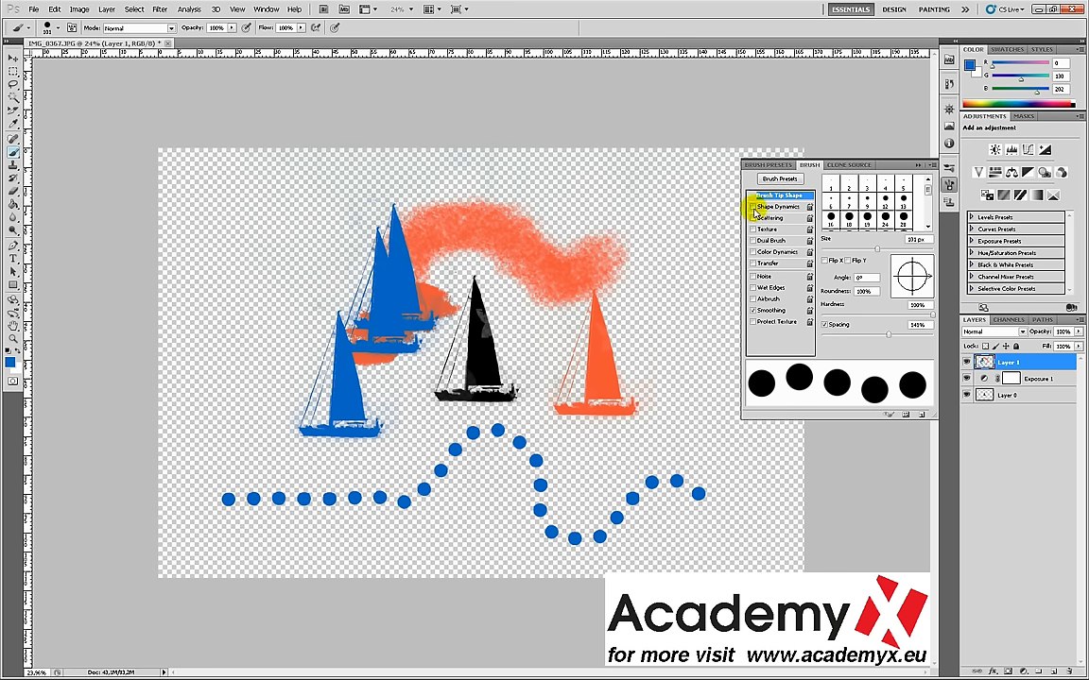
# - Enable Shape Dynamics, Scattering and Color Dynamics, also checking Texture and Dual Brush
pyautogui.click(753, 207)
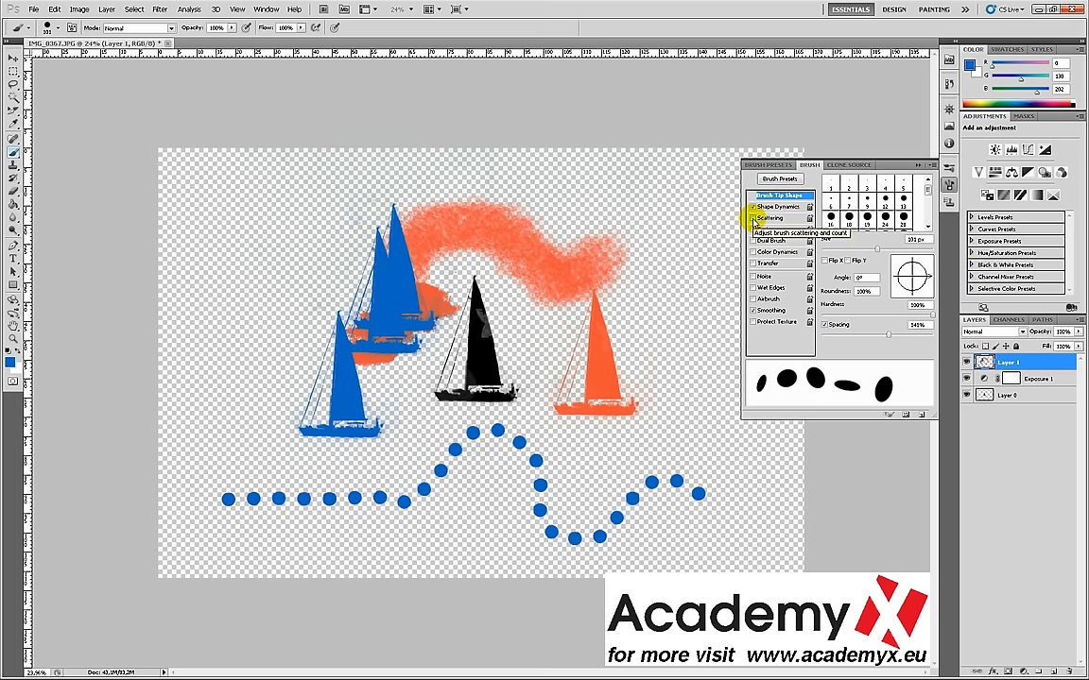
pyautogui.click(753, 219)
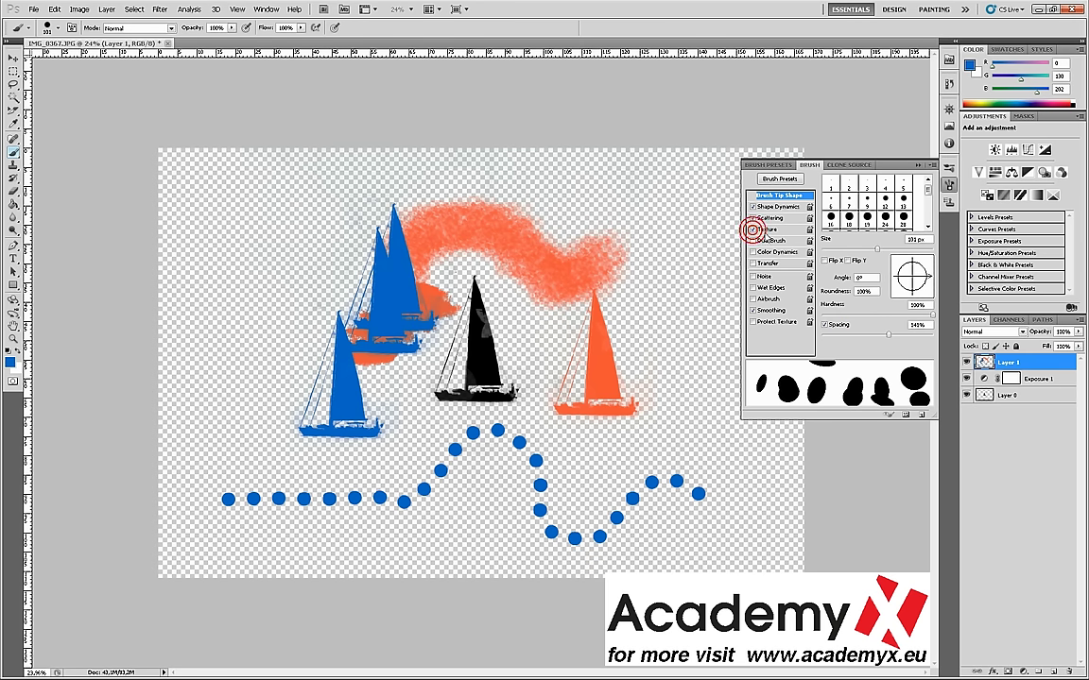
pyautogui.click(767, 230)
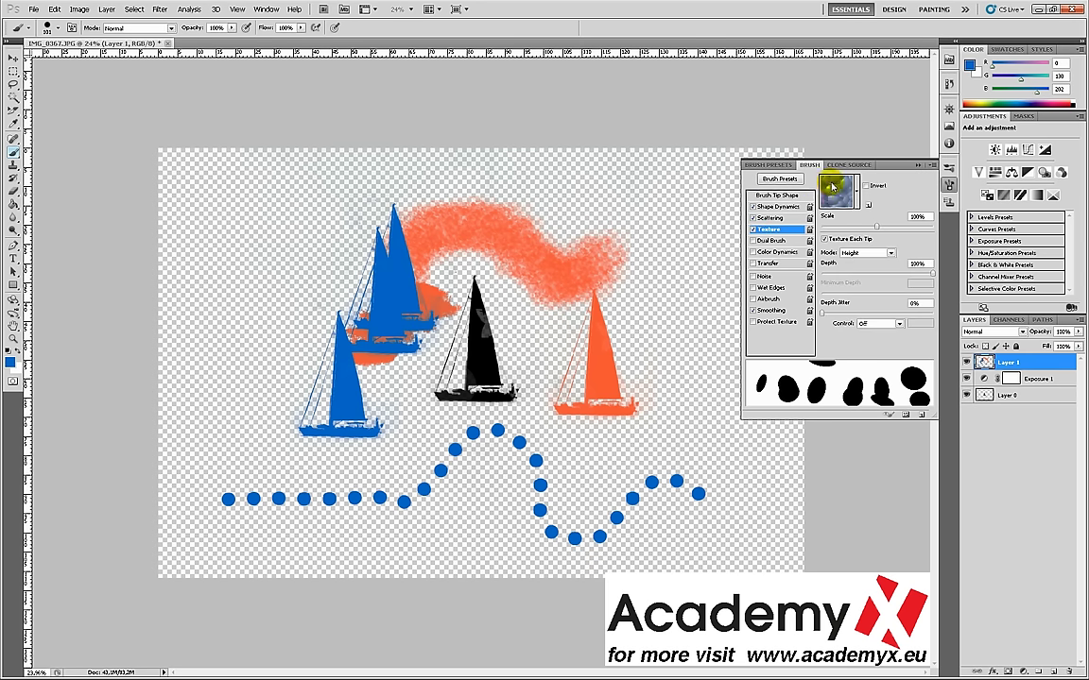
pyautogui.click(761, 241)
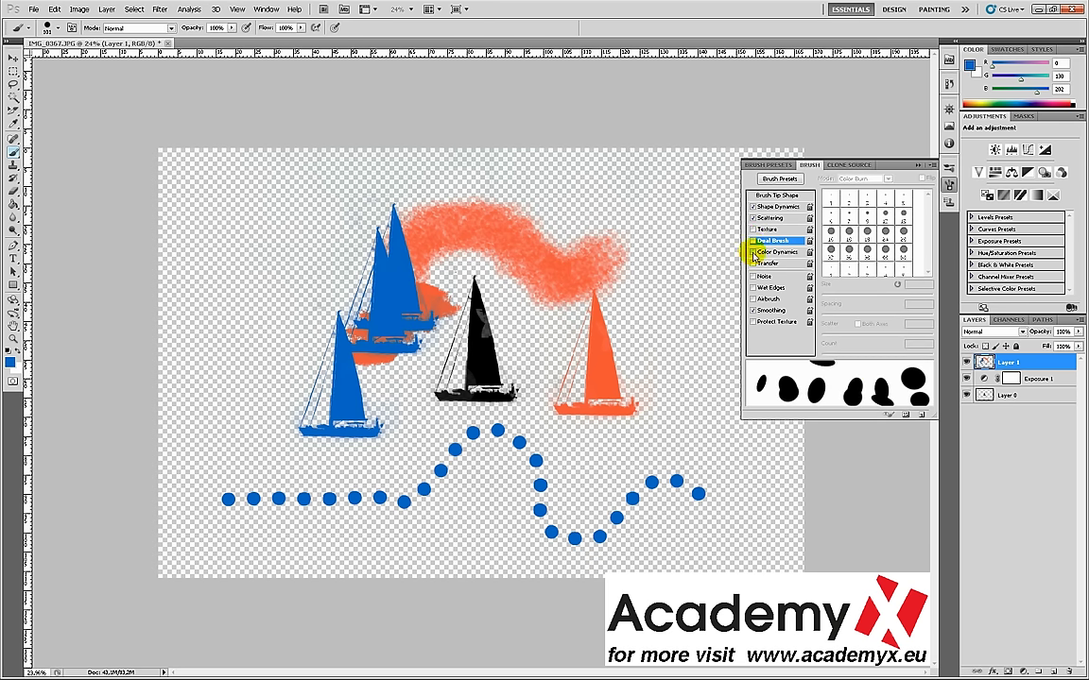
pyautogui.click(771, 253)
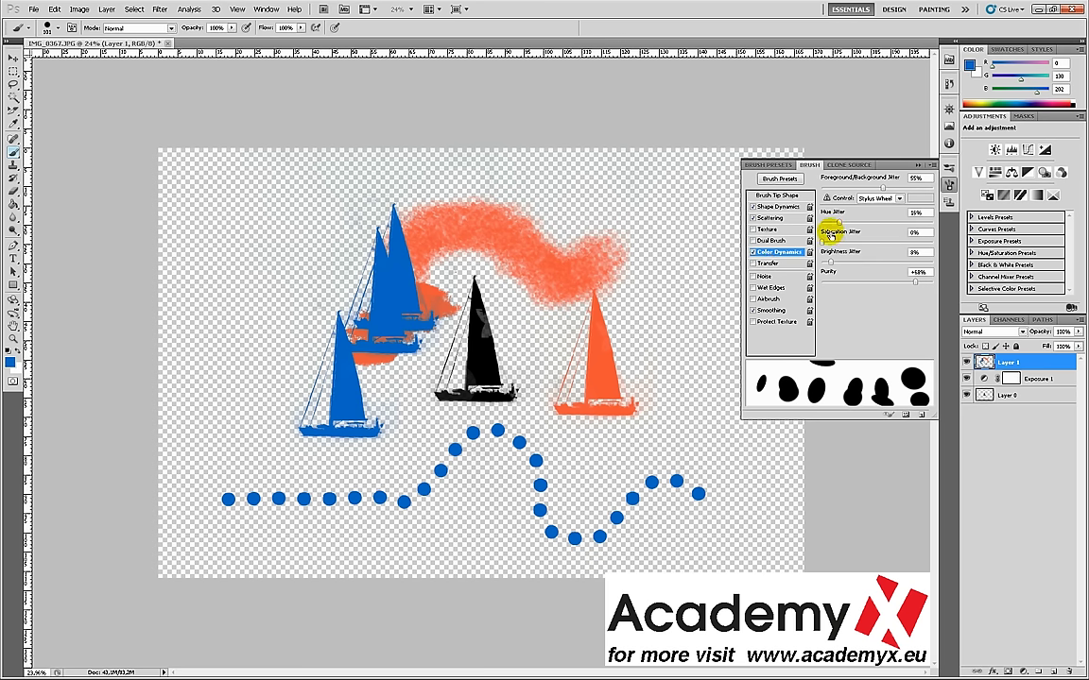
# - Raise saturation jitter, set brightness jitter to 15% and purity to +29%, then paint a dab trail over the boats
pyautogui.moveTo(824, 243); pyautogui.dragTo(838, 263)
pyautogui.moveTo(917, 283); pyautogui.dragTo(916, 286)
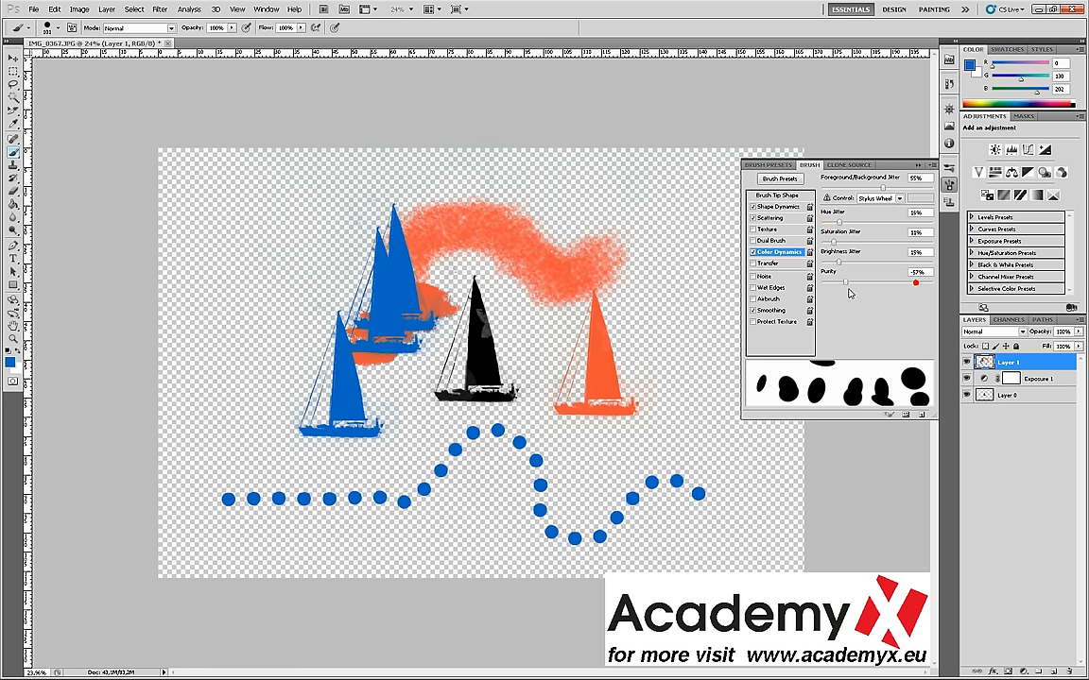
pyautogui.moveTo(837, 283); pyautogui.dragTo(889, 284)
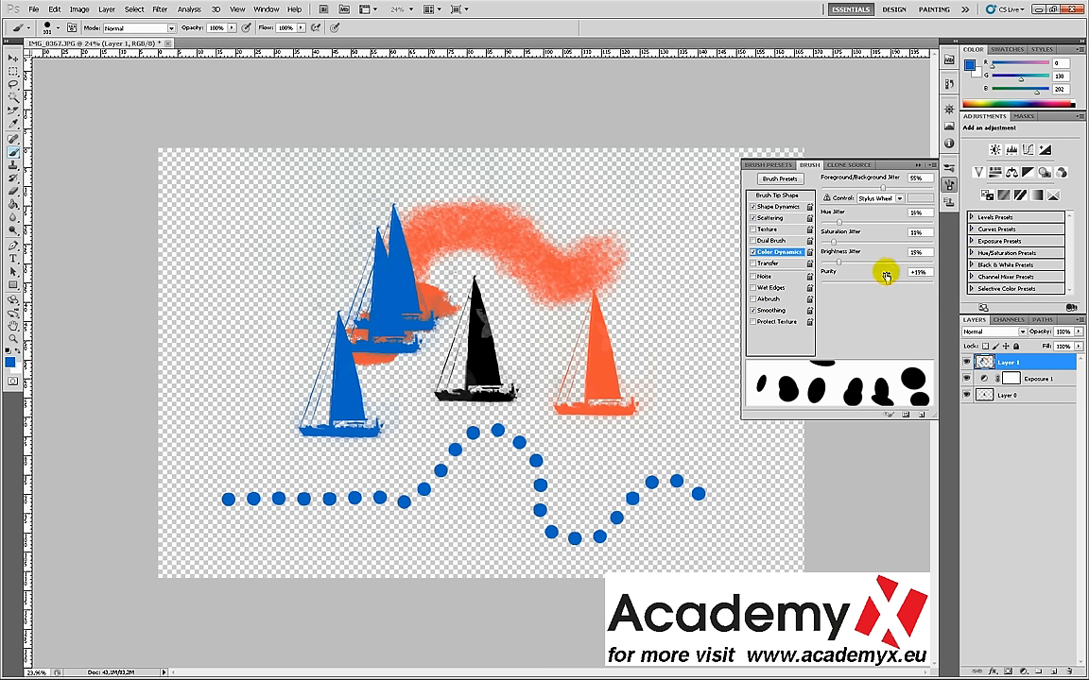
pyautogui.moveTo(888, 282); pyautogui.dragTo(889, 285)
pyautogui.moveTo(237, 470)
pyautogui.mouseDown()
pyautogui.moveTo(235, 386)
pyautogui.moveTo(325, 197)
pyautogui.moveTo(567, 177)
pyautogui.mouseUp()
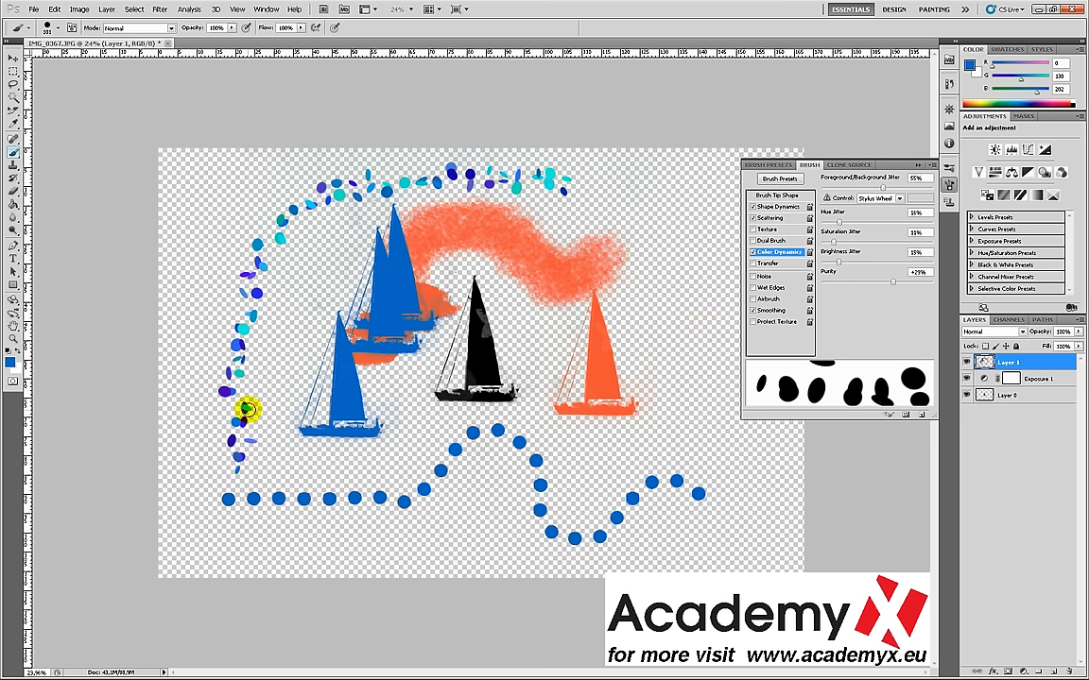
# - Raise purity to +100% and hue jitter, painting multicolour dab strokes along the bottom and right side
pyautogui.moveTo(250, 433); pyautogui.dragTo(235, 444)
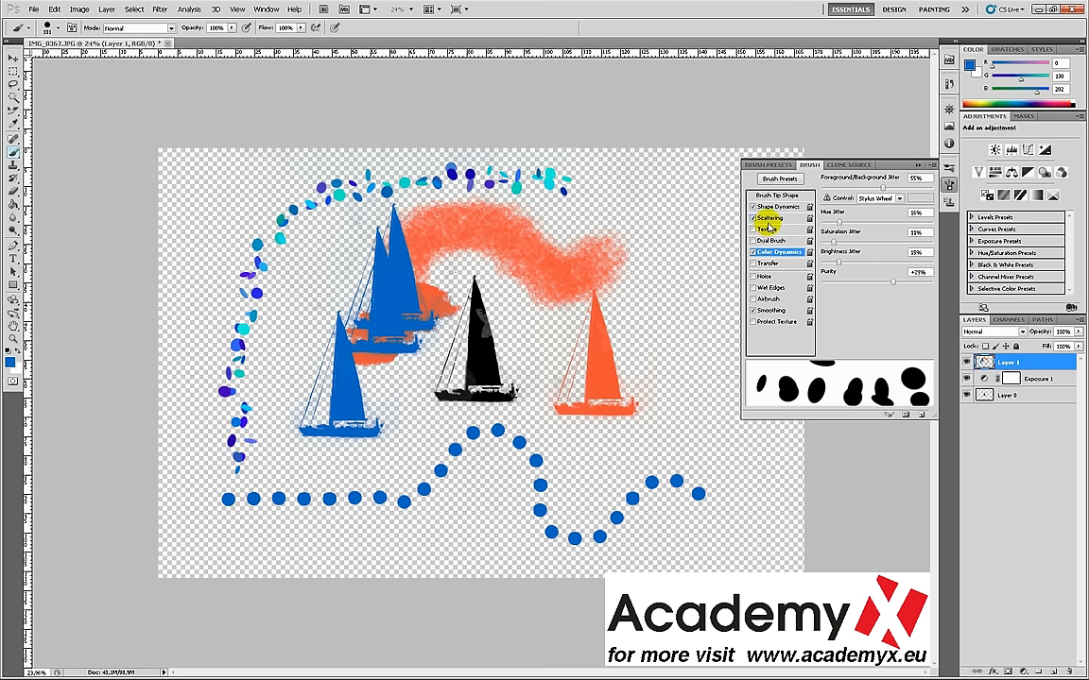
pyautogui.moveTo(895, 286); pyautogui.dragTo(933, 284)
pyautogui.moveTo(243, 539)
pyautogui.mouseDown()
pyautogui.moveTo(498, 484)
pyautogui.moveTo(558, 454)
pyautogui.mouseUp()
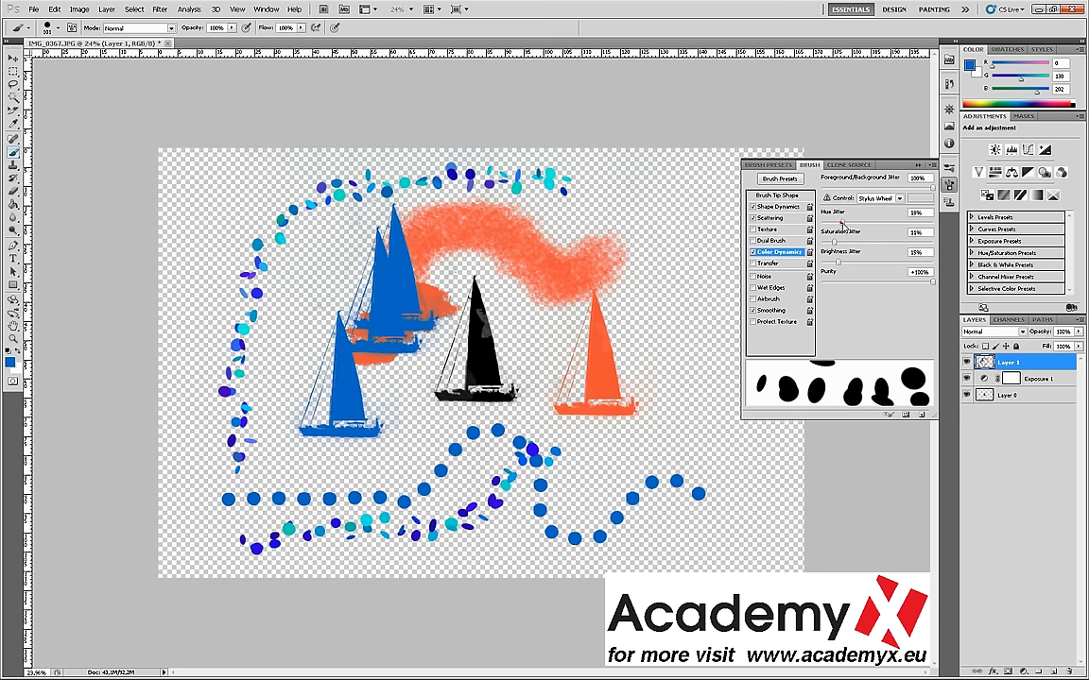
pyautogui.moveTo(873, 225); pyautogui.dragTo(914, 224)
pyautogui.moveTo(699, 444)
pyautogui.mouseDown()
pyautogui.moveTo(687, 247)
pyautogui.moveTo(607, 204)
pyautogui.moveTo(564, 209)
pyautogui.moveTo(652, 451)
pyautogui.moveTo(685, 446)
pyautogui.mouseUp()
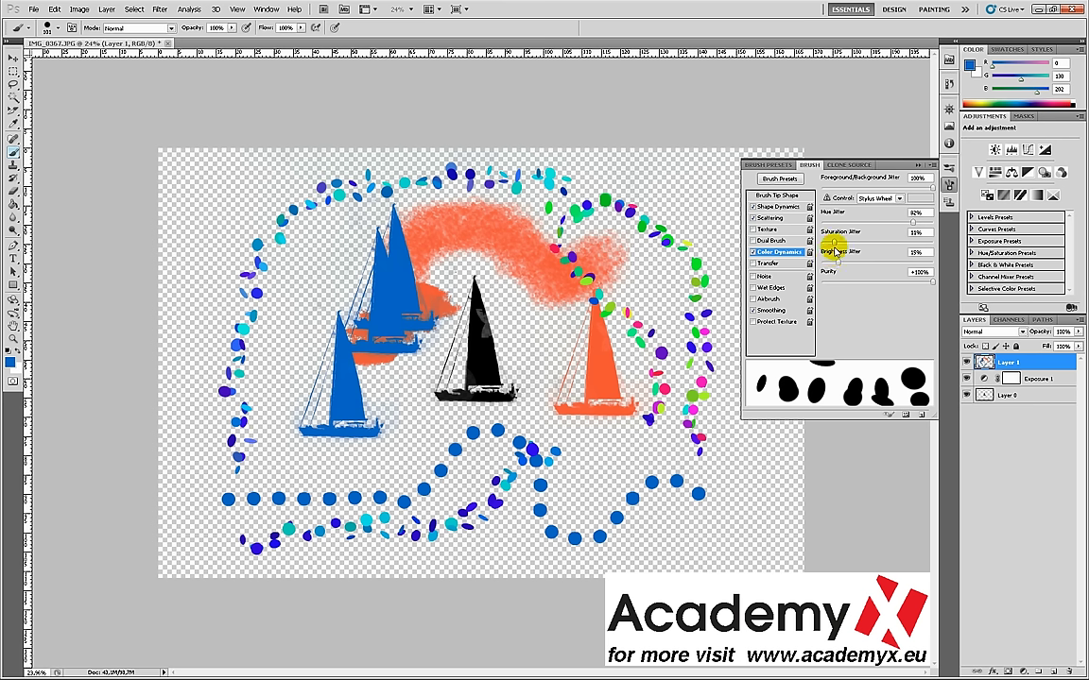
# - Set saturation jitter to about 80% and paint a dotted stroke past the black boat
pyautogui.moveTo(834, 242); pyautogui.dragTo(933, 242)
pyautogui.moveTo(756, 530)
pyautogui.mouseDown()
pyautogui.moveTo(632, 466)
pyautogui.moveTo(538, 324)
pyautogui.mouseUp()
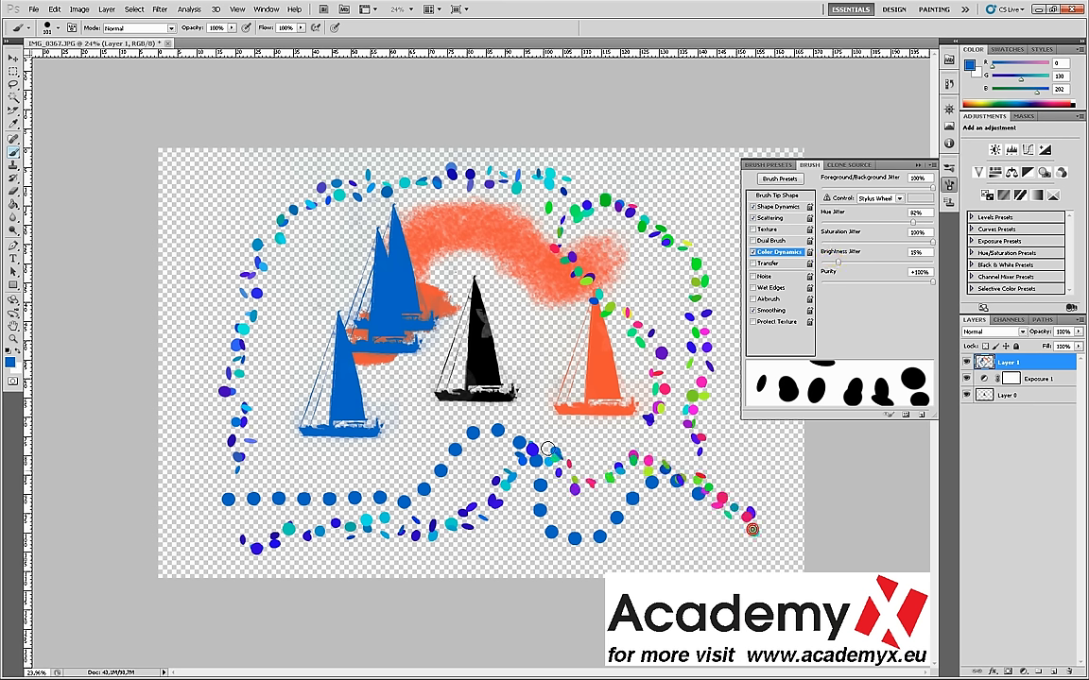
pyautogui.moveTo(932, 242); pyautogui.dragTo(912, 243)
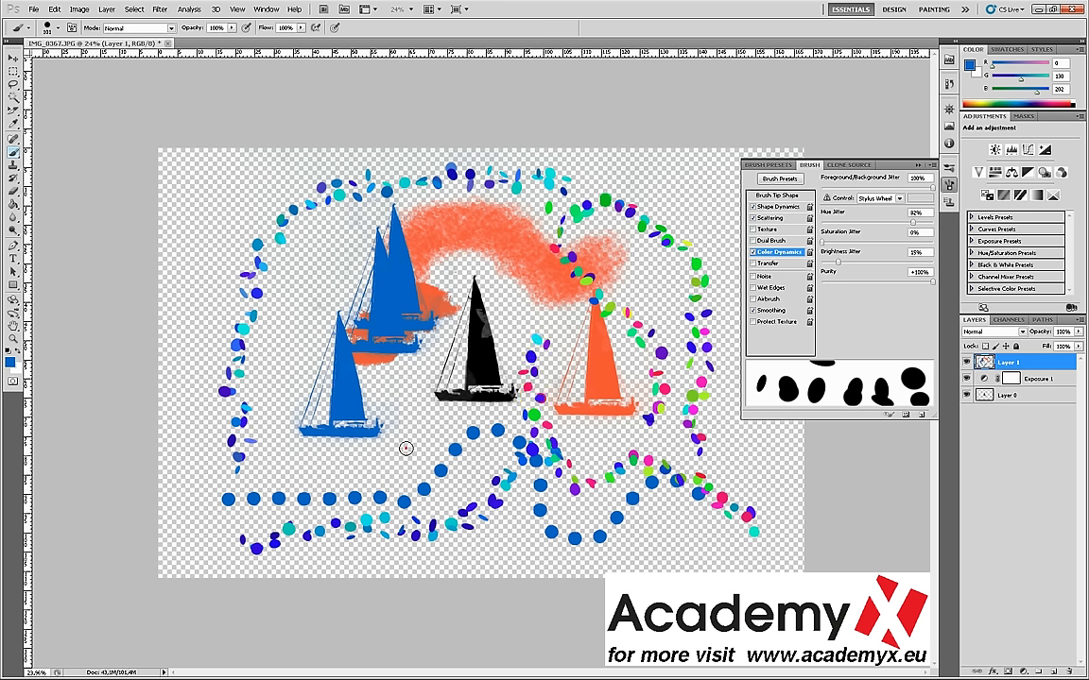
pyautogui.moveTo(405, 450); pyautogui.dragTo(583, 276)
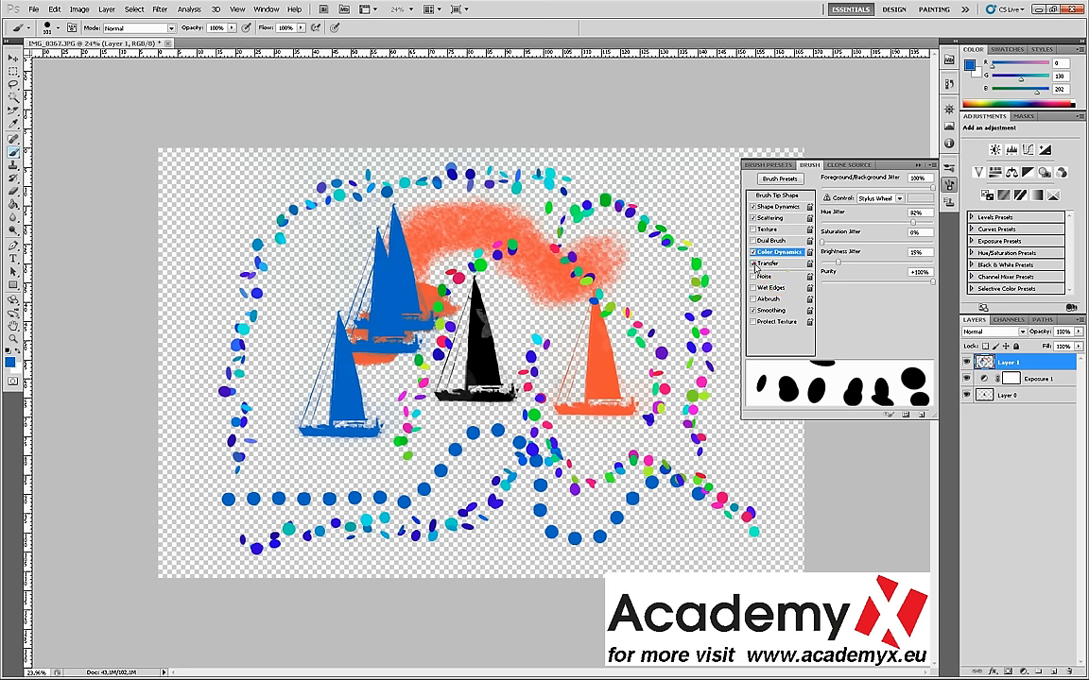
# - Enable the brush's Transfer and Noise options, then switch to the Paint Bucket
pyautogui.click(770, 264)
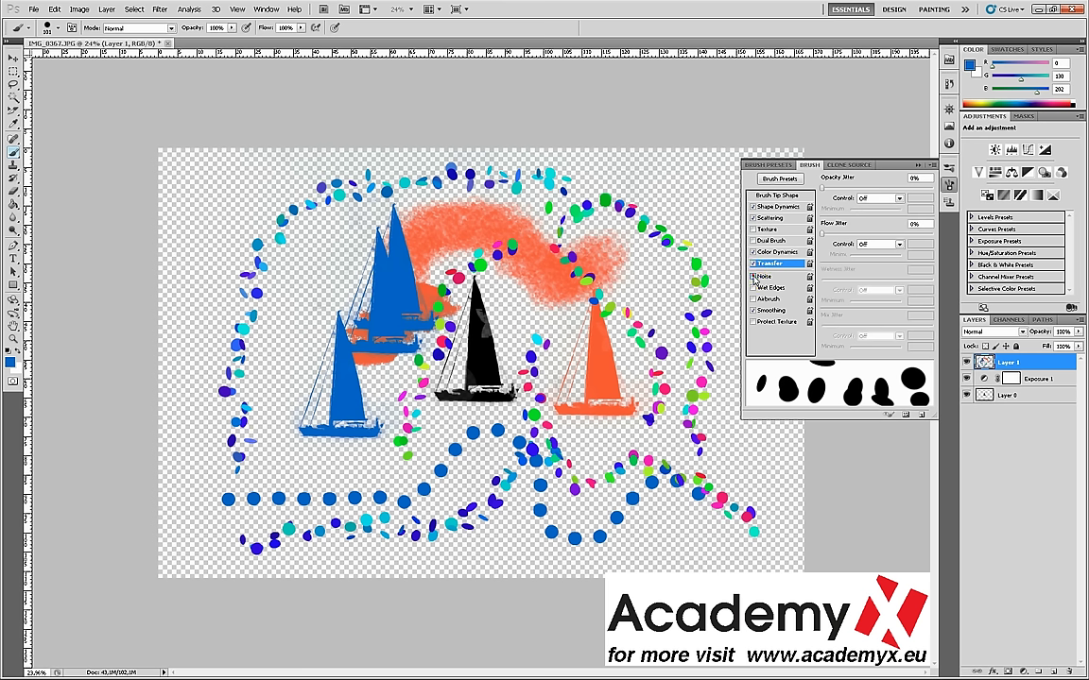
pyautogui.click(754, 276)
pyautogui.press('g')
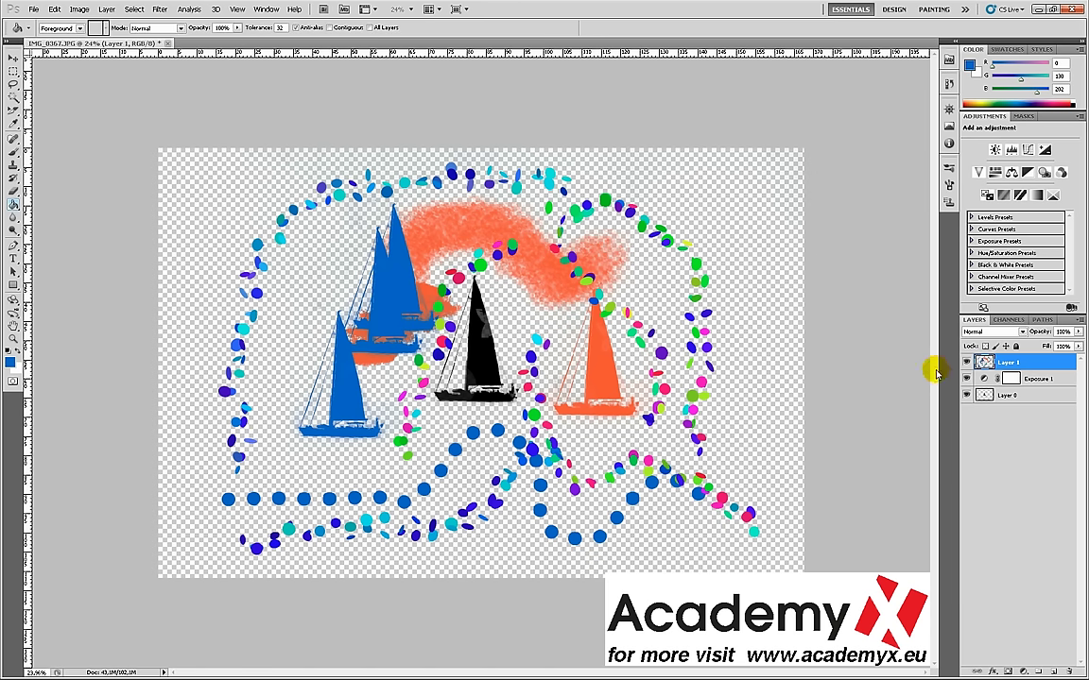
# - Hide Layer 1 and Layer 0 and add an empty Layer 2
pyautogui.click(965, 362)
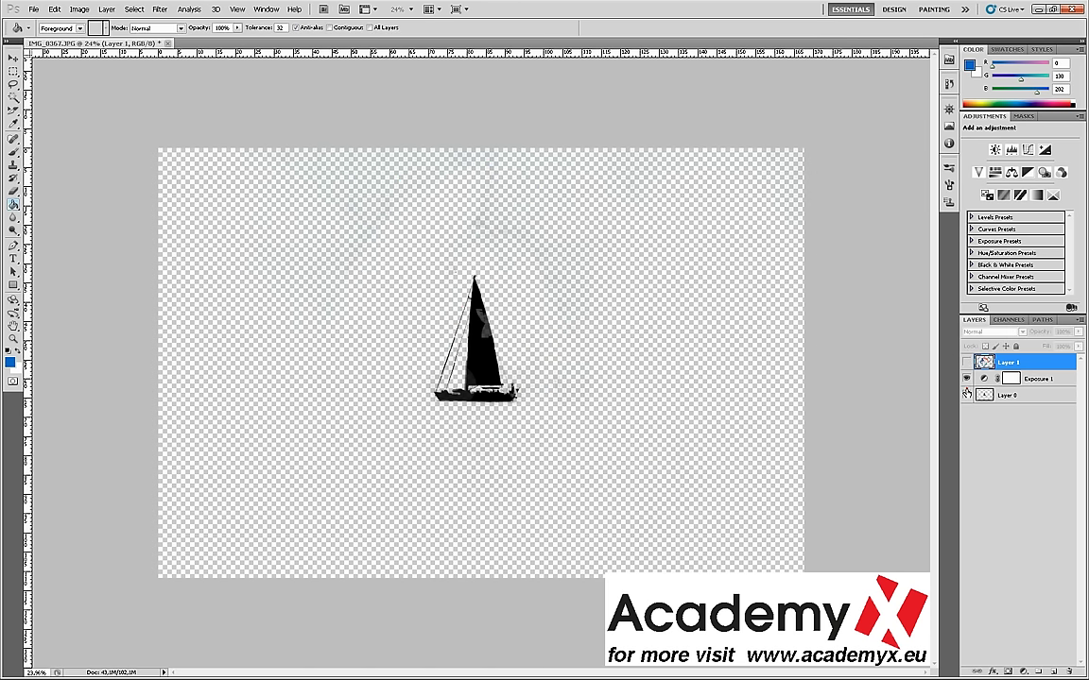
pyautogui.click(966, 394)
pyautogui.click(1053, 671)
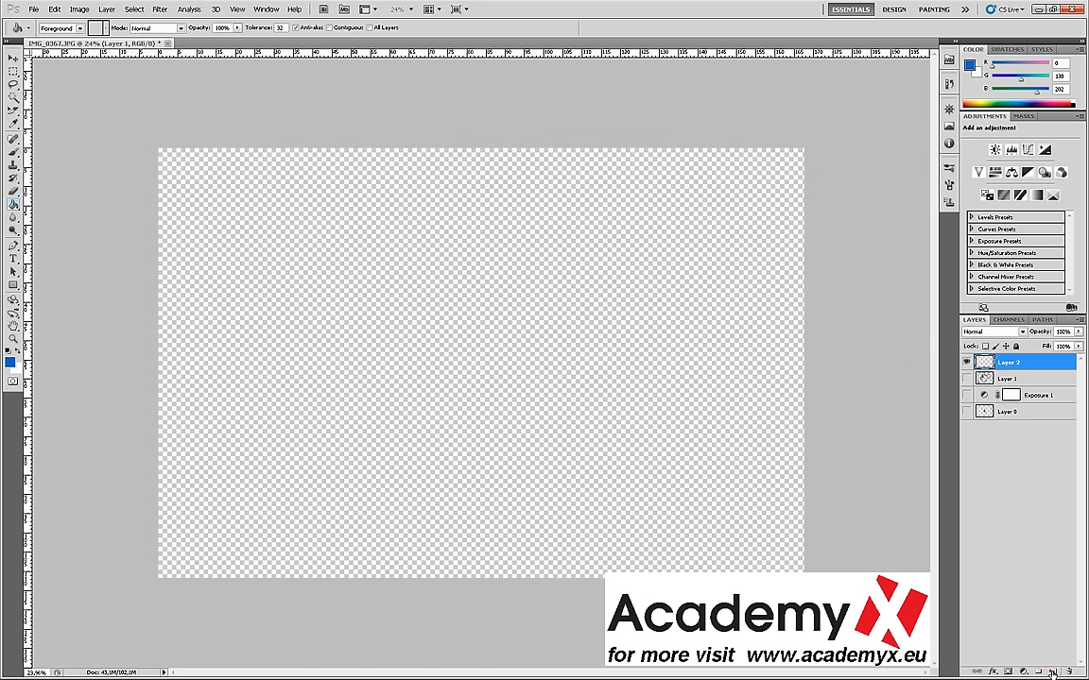
# - Draw a wavy Work Path across the blank canvas with the Pen tool
pyautogui.click(12, 247)
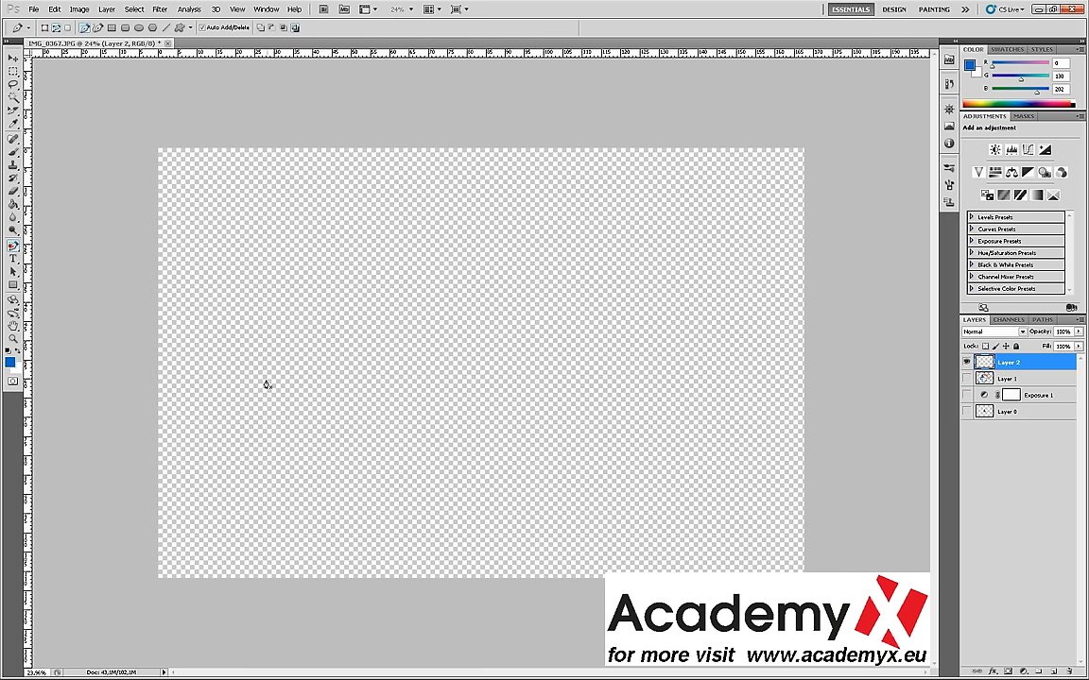
pyautogui.moveTo(247, 411)
pyautogui.mouseDown()
pyautogui.moveTo(320, 284)
pyautogui.moveTo(384, 384)
pyautogui.moveTo(387, 416)
pyautogui.mouseUp()
pyautogui.moveTo(377, 481); pyautogui.dragTo(473, 509)
pyautogui.moveTo(529, 478)
pyautogui.mouseDown()
pyautogui.moveTo(572, 381)
pyautogui.moveTo(563, 265)
pyautogui.moveTo(654, 354)
pyautogui.mouseUp()
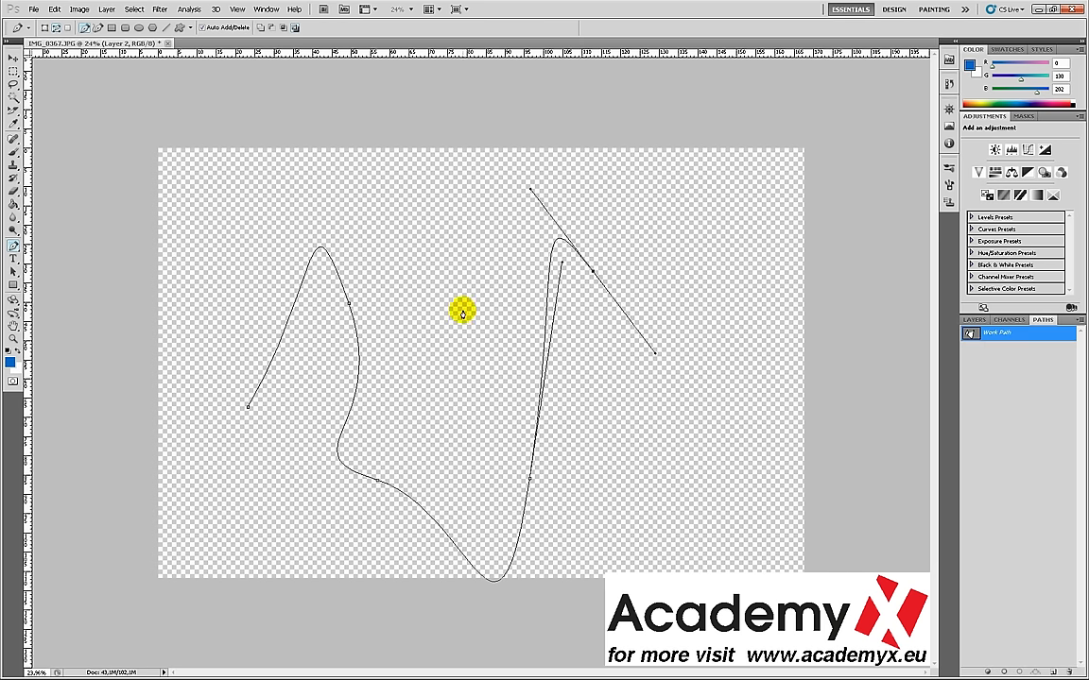
# - Stroke the Work Path with the Brush tool, then add another curved anchor
pyautogui.rightClick(995, 334)
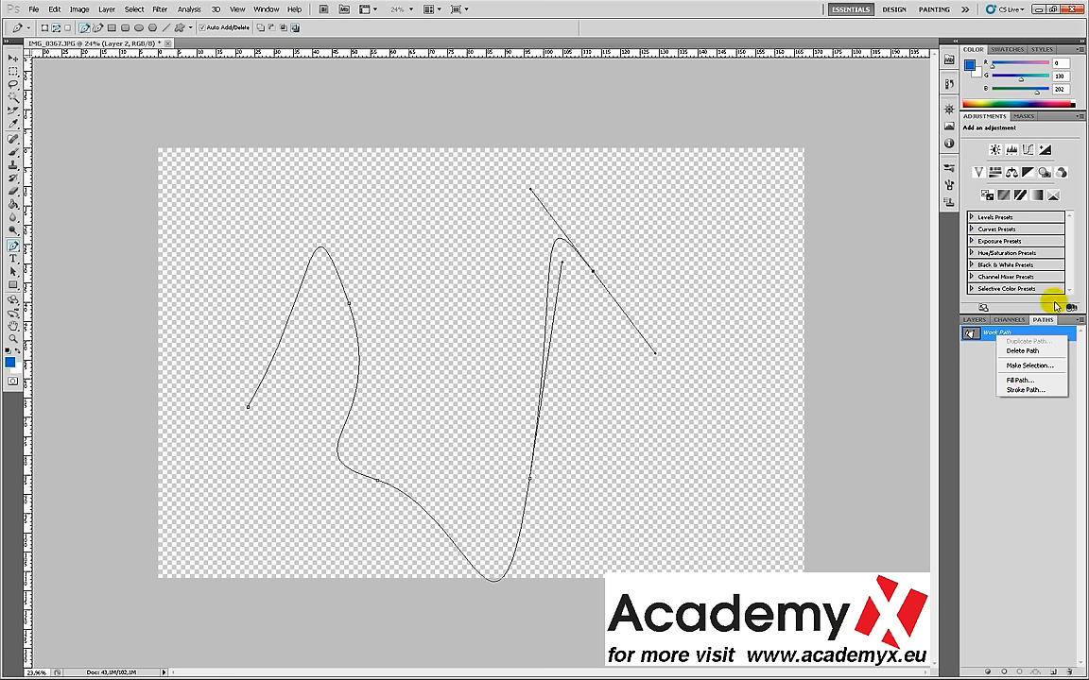
pyautogui.click(1034, 330)
pyautogui.rightClick(1008, 338)
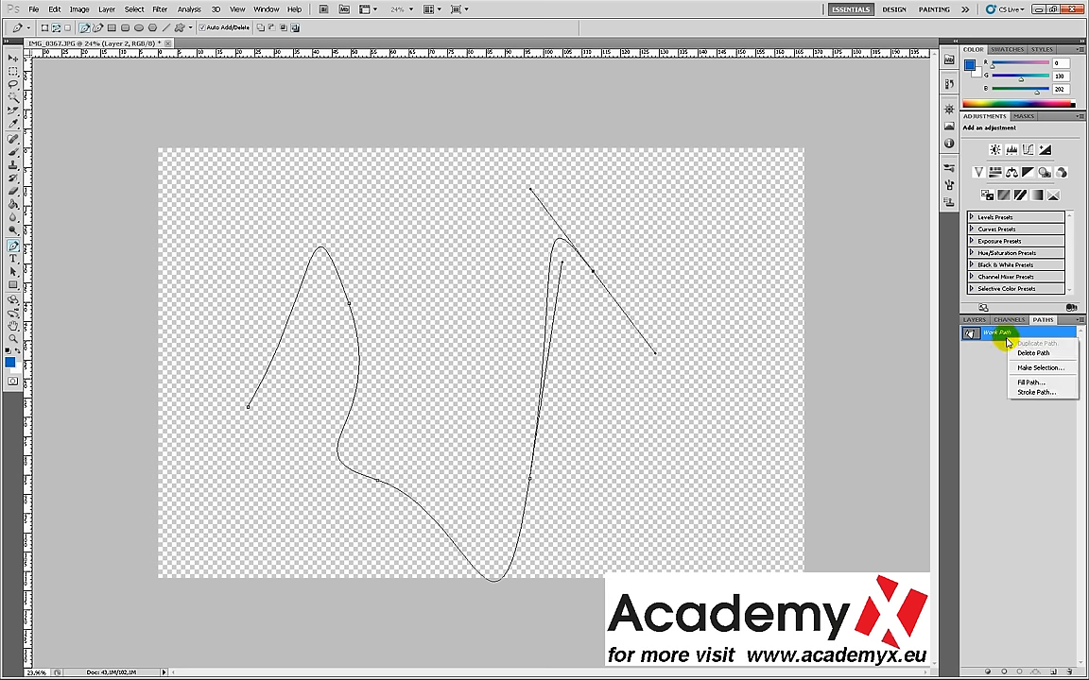
pyautogui.click(1035, 391)
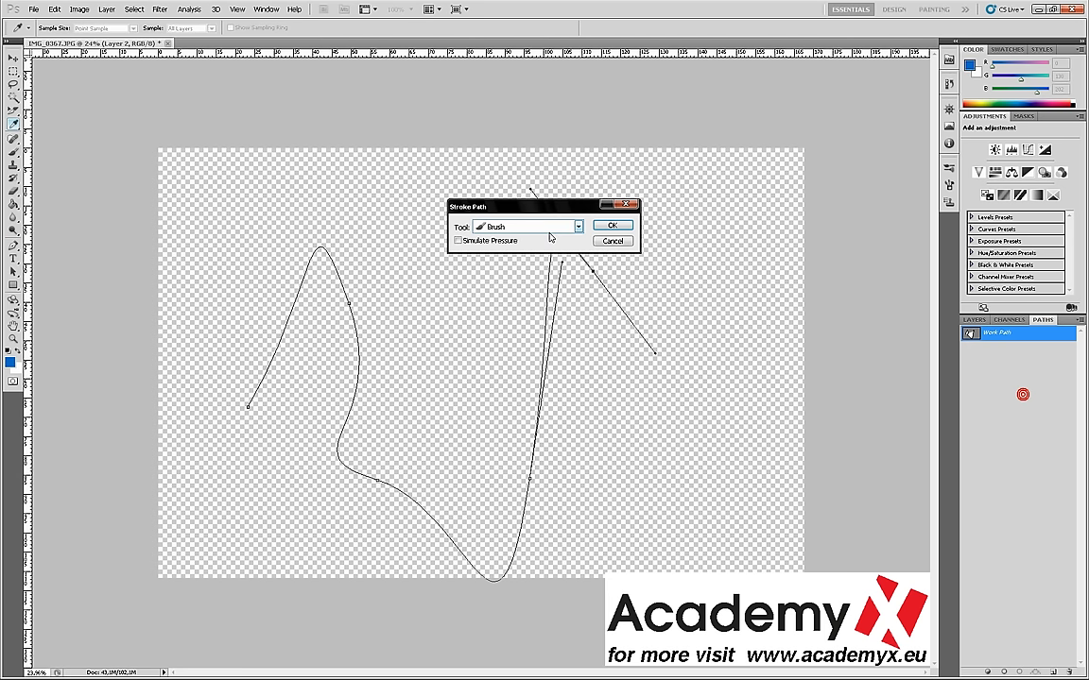
pyautogui.click(546, 231)
pyautogui.moveTo(523, 226); pyautogui.dragTo(511, 241)
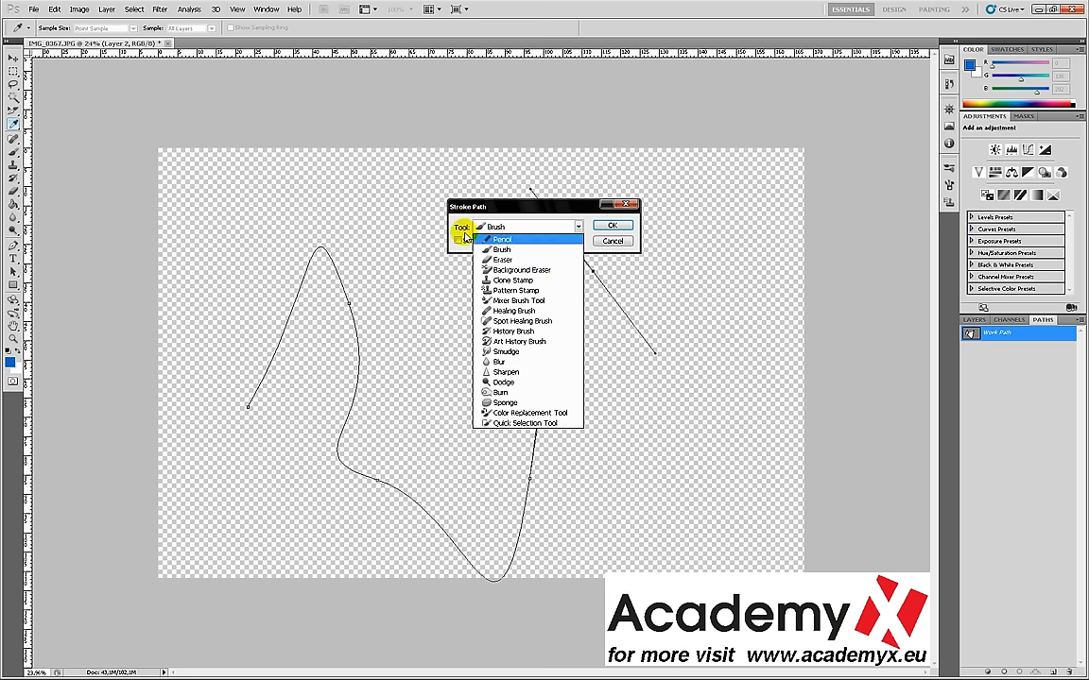
pyautogui.click(518, 251)
pyautogui.click(624, 229)
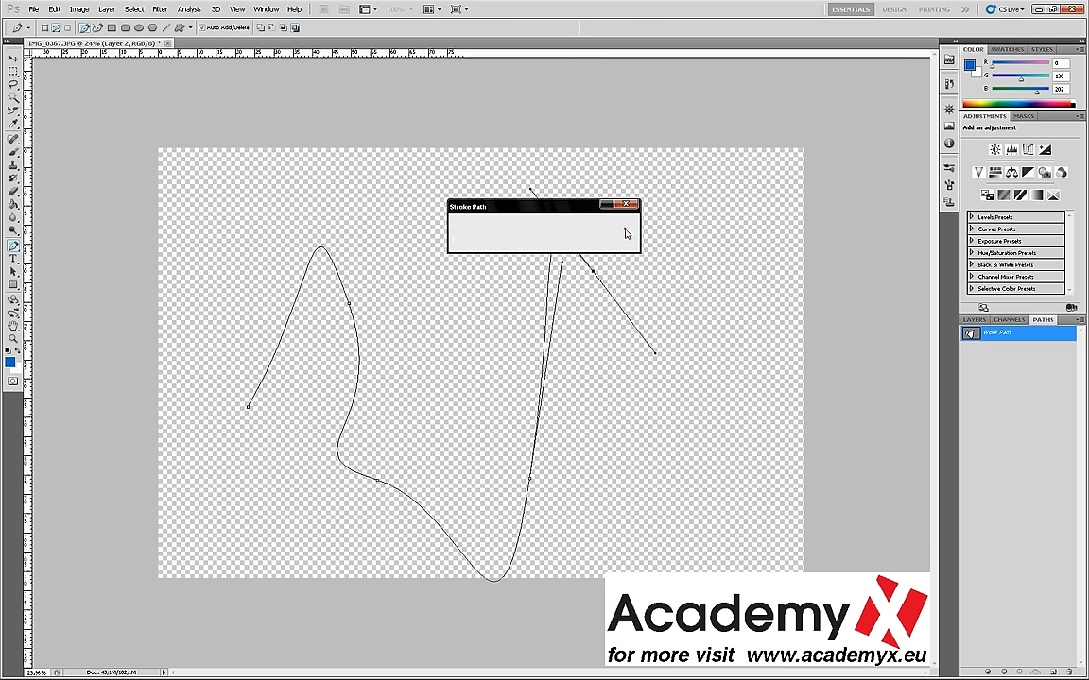
pyautogui.moveTo(357, 446); pyautogui.dragTo(395, 515)
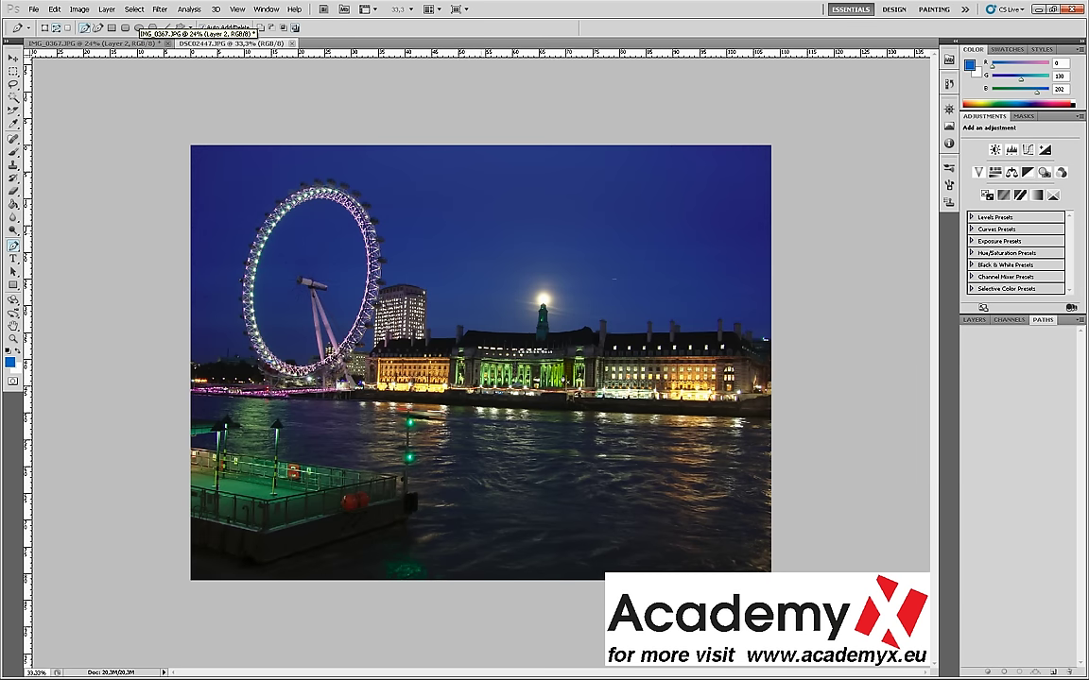
# - Add an empty Layer 1 above the London photo and hide the photo
pyautogui.click(13, 58)
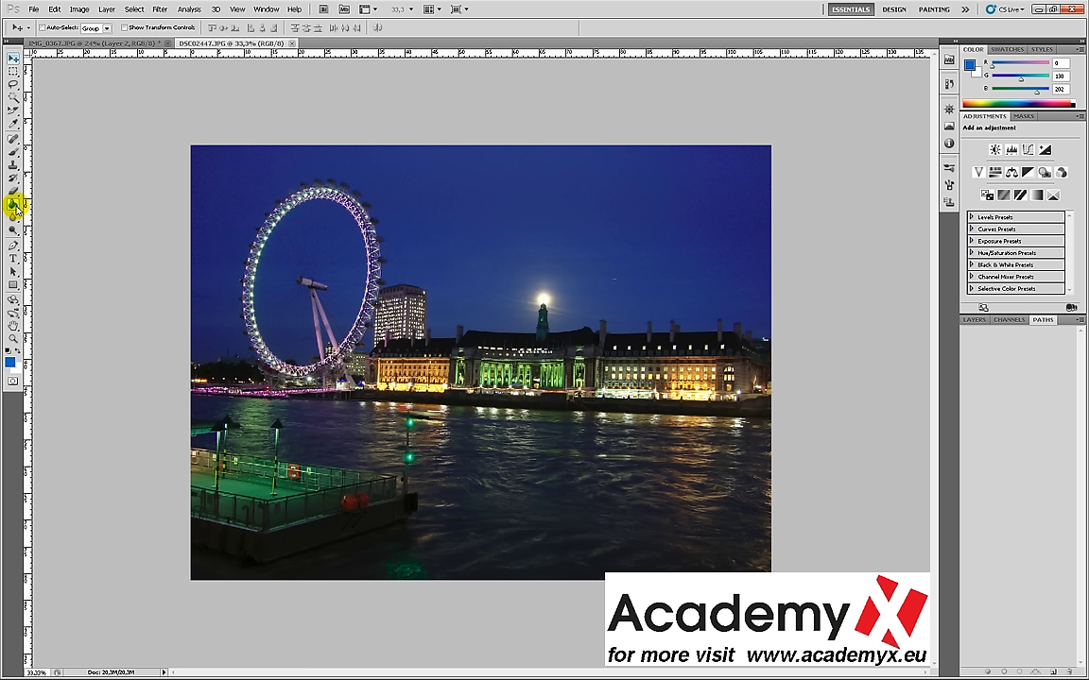
pyautogui.click(971, 320)
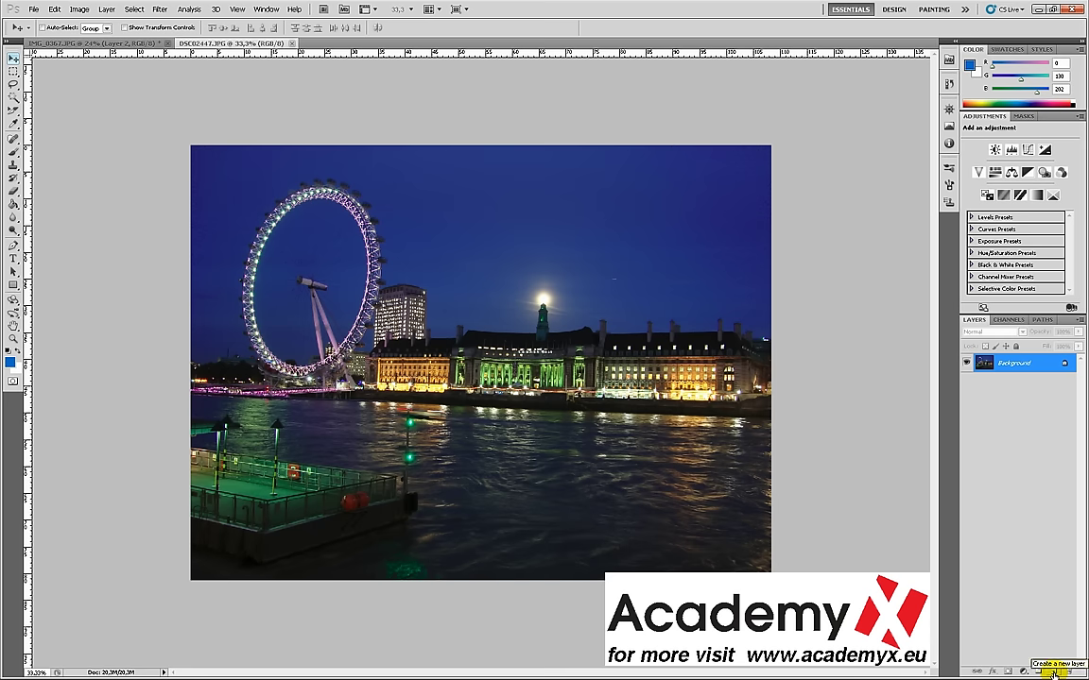
pyautogui.click(1053, 671)
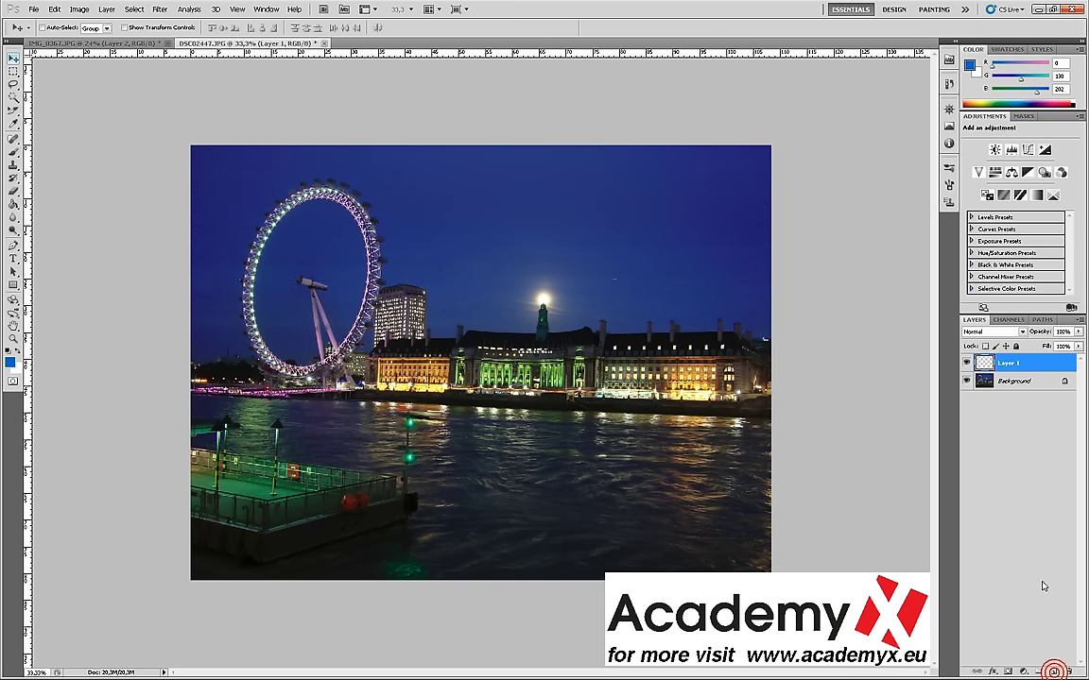
pyautogui.click(966, 381)
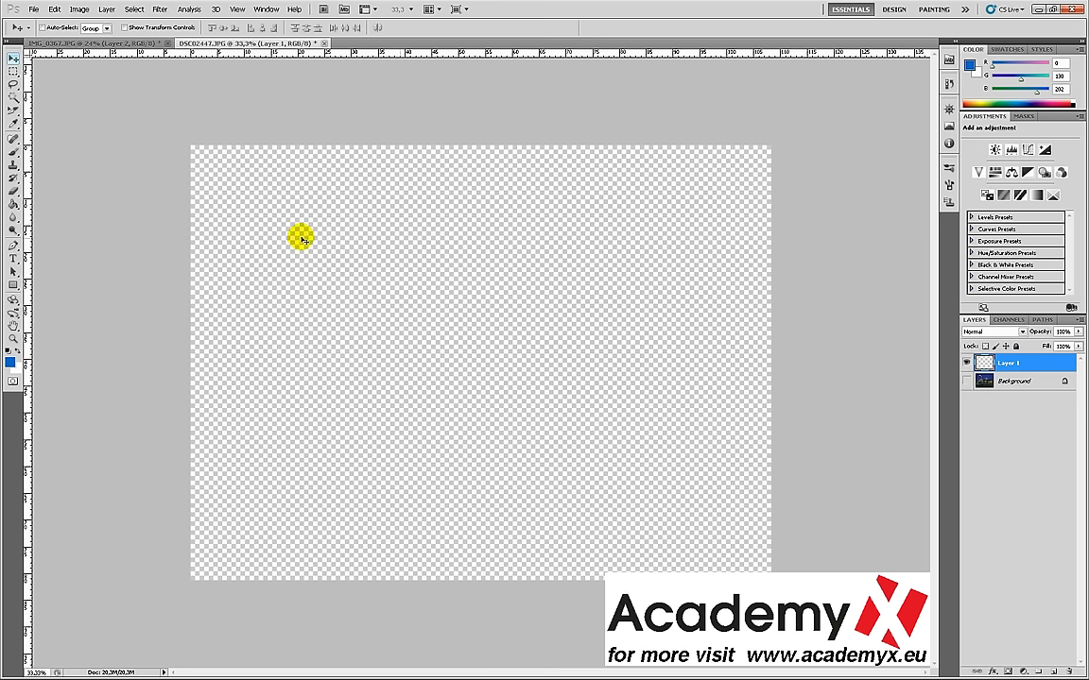
# - Flood-fill Layer 1 with orange, then hide it and select the Background photo
pyautogui.click(12, 204)
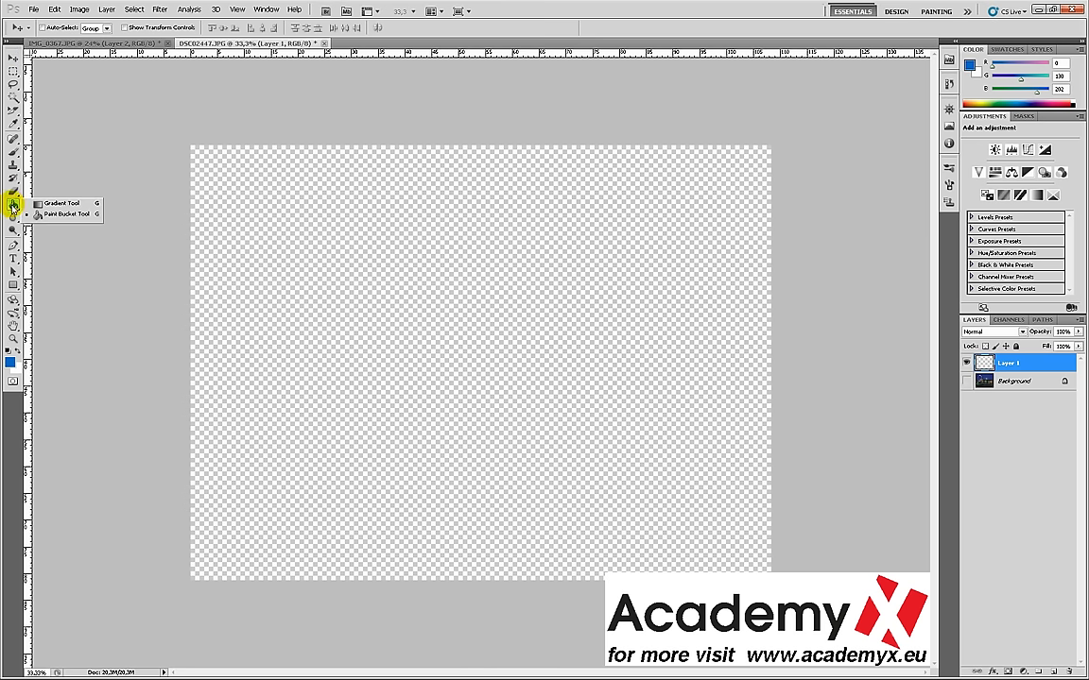
pyautogui.click(62, 216)
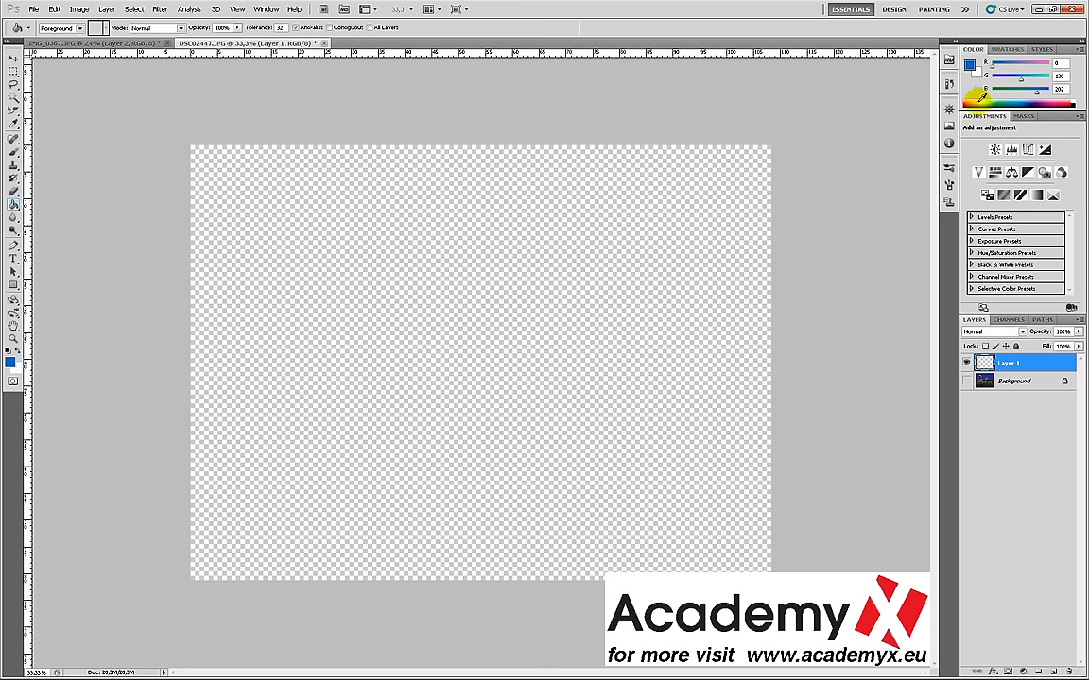
pyautogui.click(972, 101)
pyautogui.click(973, 99)
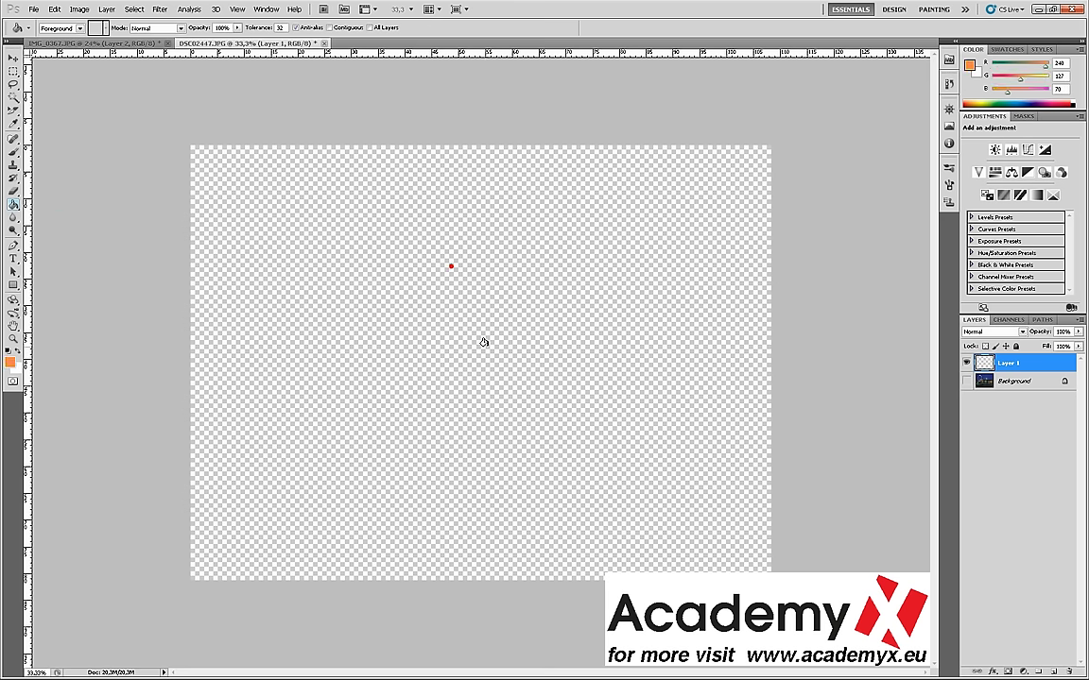
pyautogui.click(451, 265)
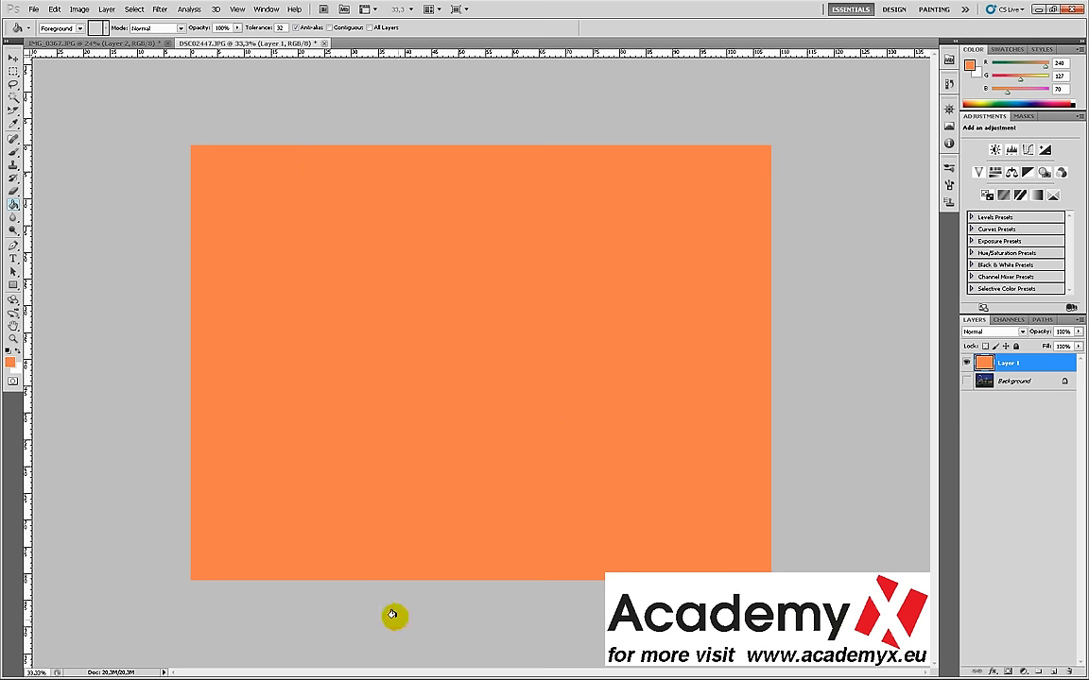
pyautogui.click(966, 363)
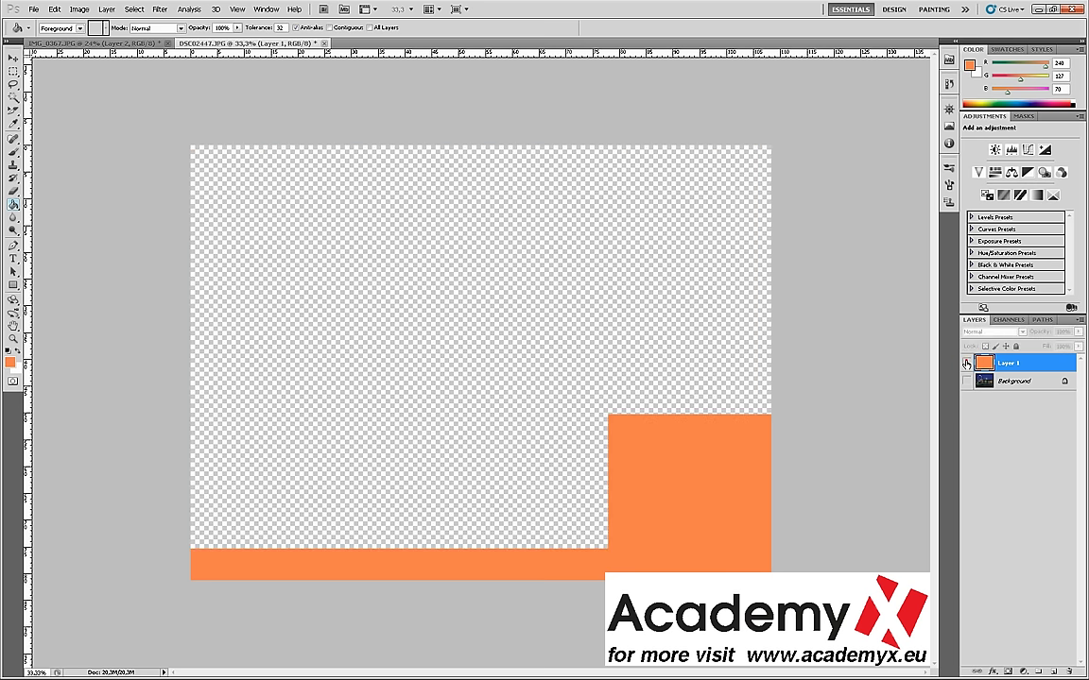
pyautogui.click(981, 381)
# - Show the photo, select its sky with the Magic Wand, and add a new layer
pyautogui.click(966, 381)
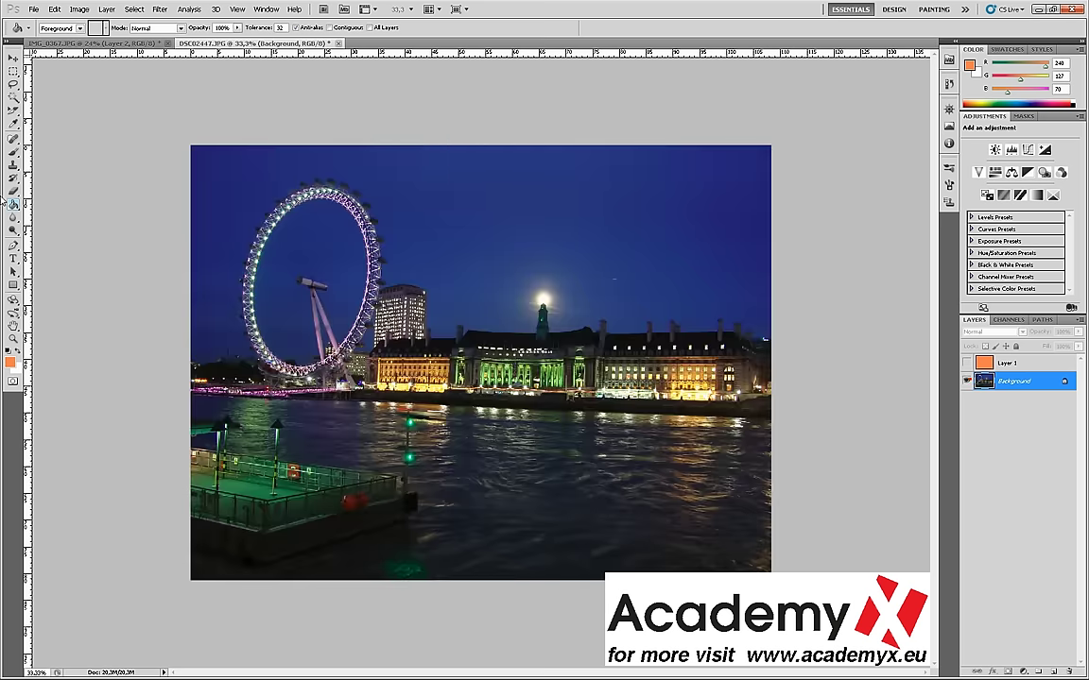
pyautogui.click(12, 98)
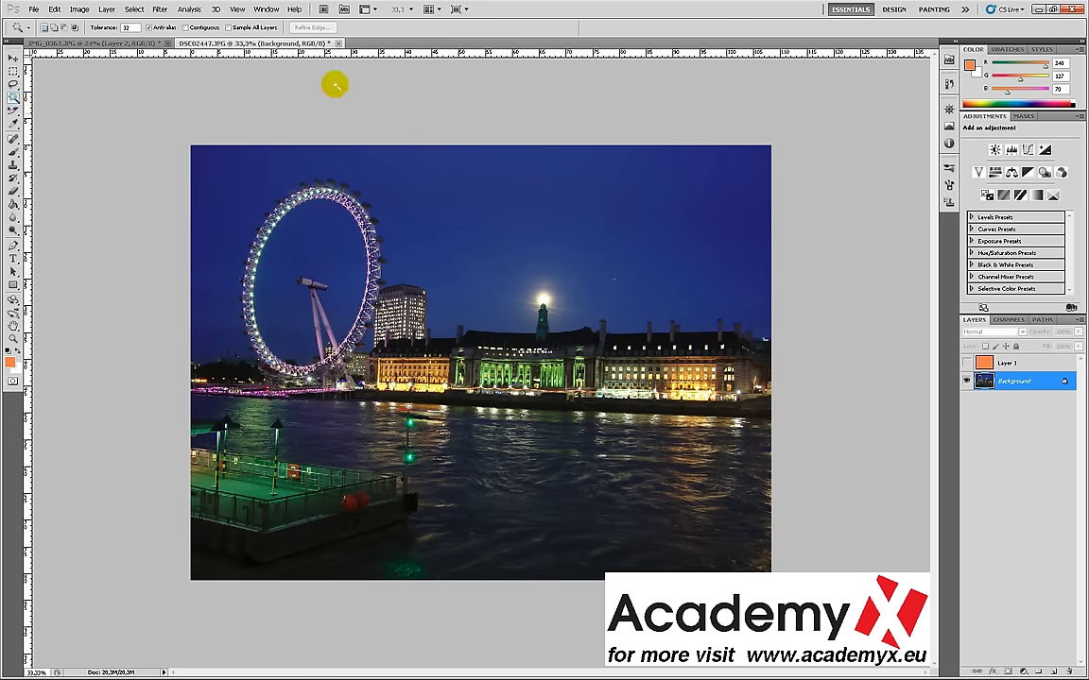
pyautogui.click(455, 223)
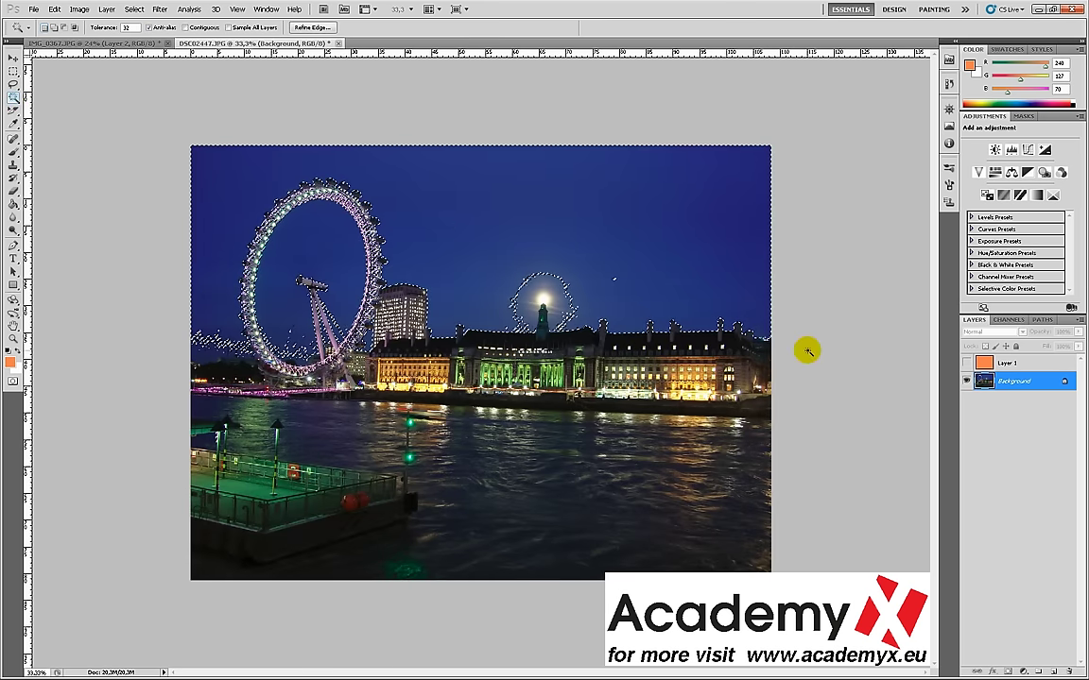
pyautogui.click(1052, 671)
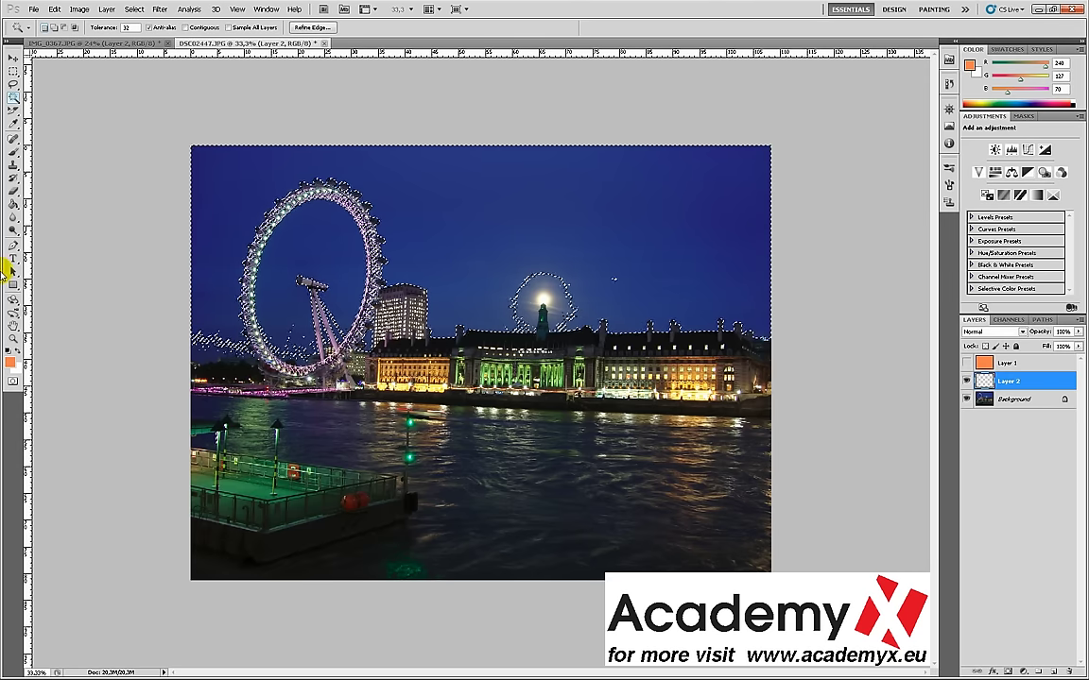
# - Fill the selected sky with green, hide the Background photo and deselect
pyautogui.click(13, 204)
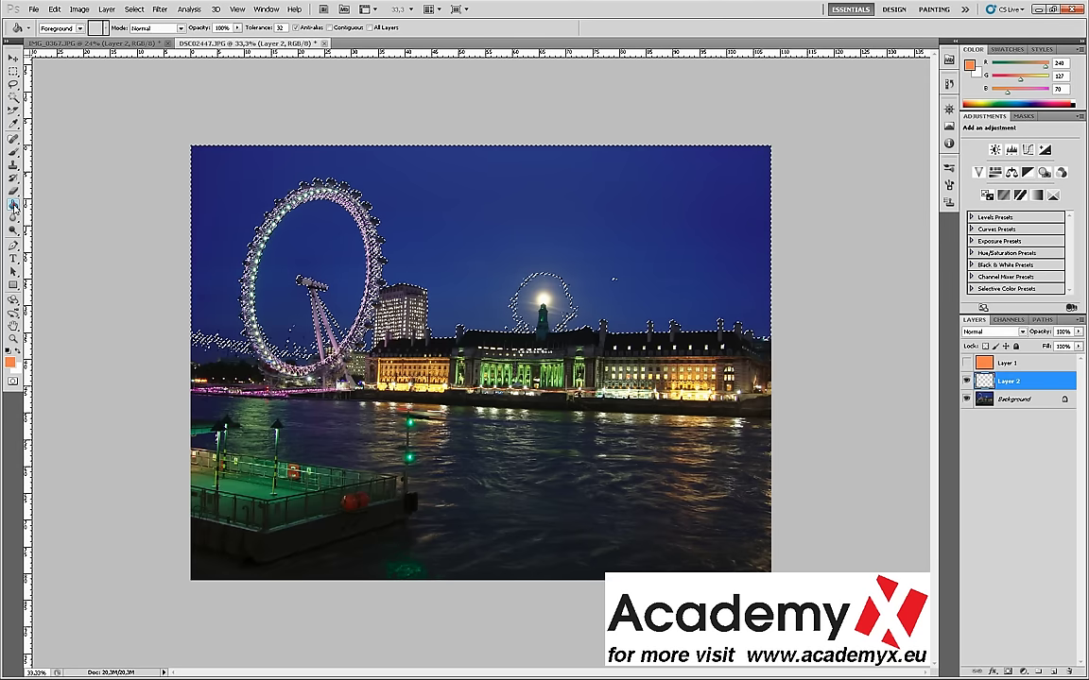
pyautogui.click(995, 100)
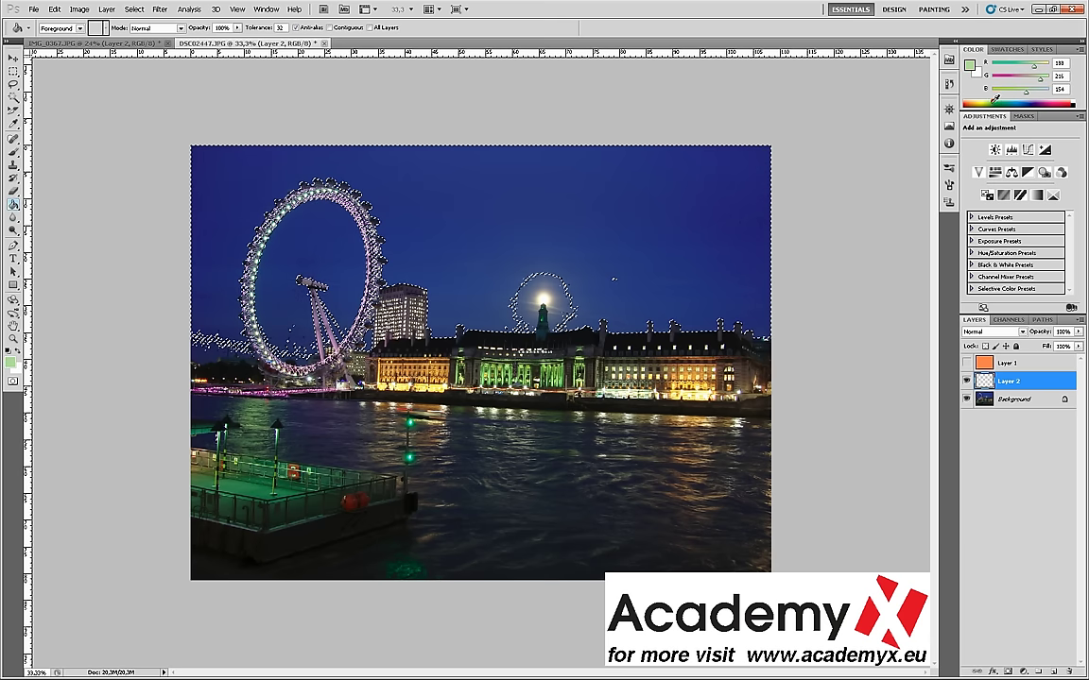
pyautogui.click(992, 102)
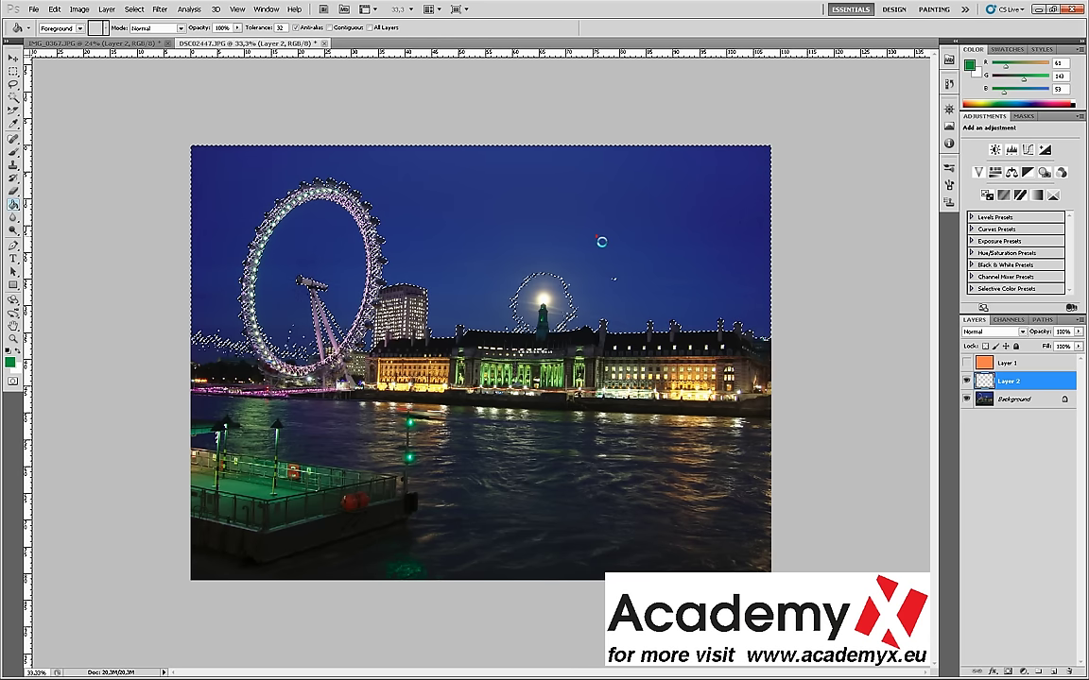
pyautogui.click(601, 242)
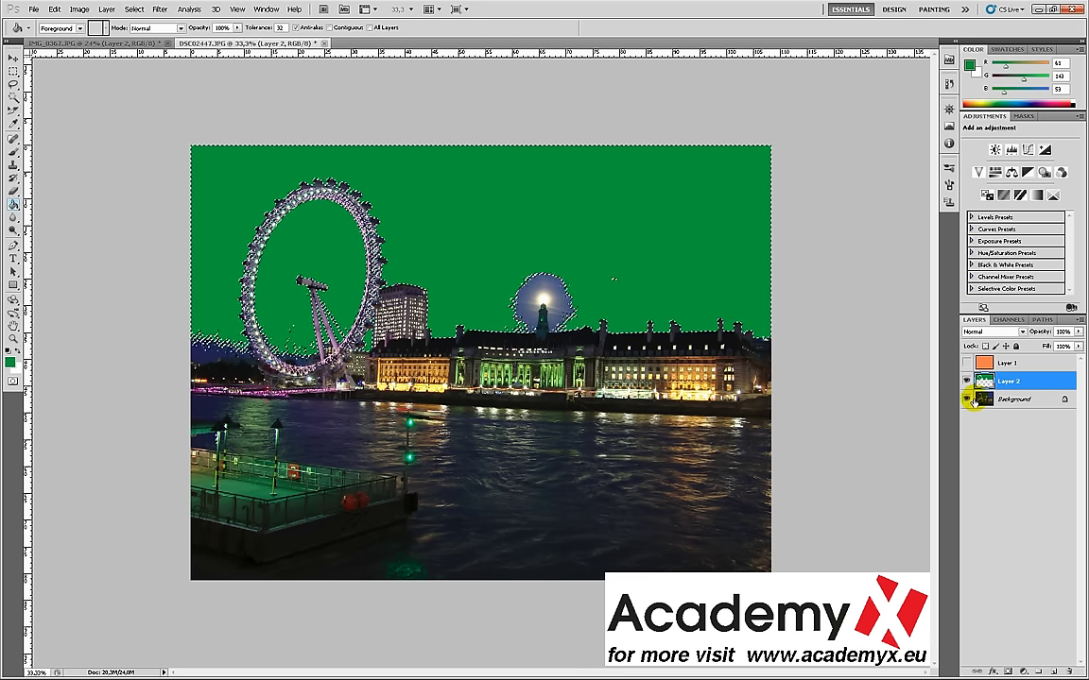
pyautogui.click(966, 399)
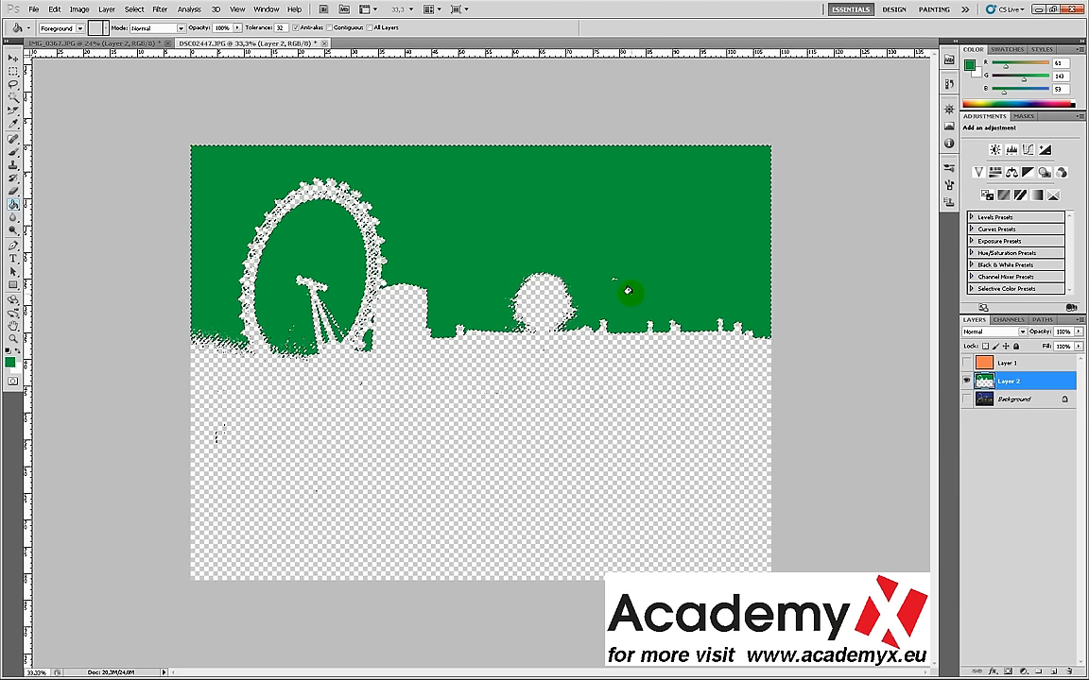
pyautogui.press('m')
pyautogui.hotkey('ctrl', 'd')
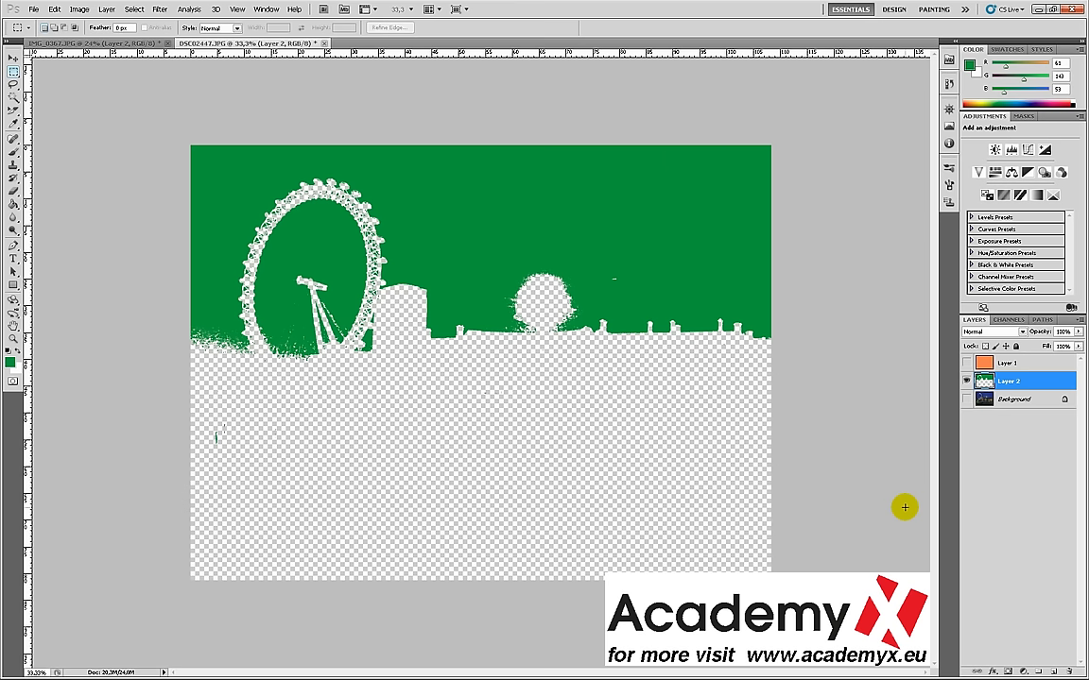
# - Show the Background night photo and hide the green Layer 2
pyautogui.click(974, 400)
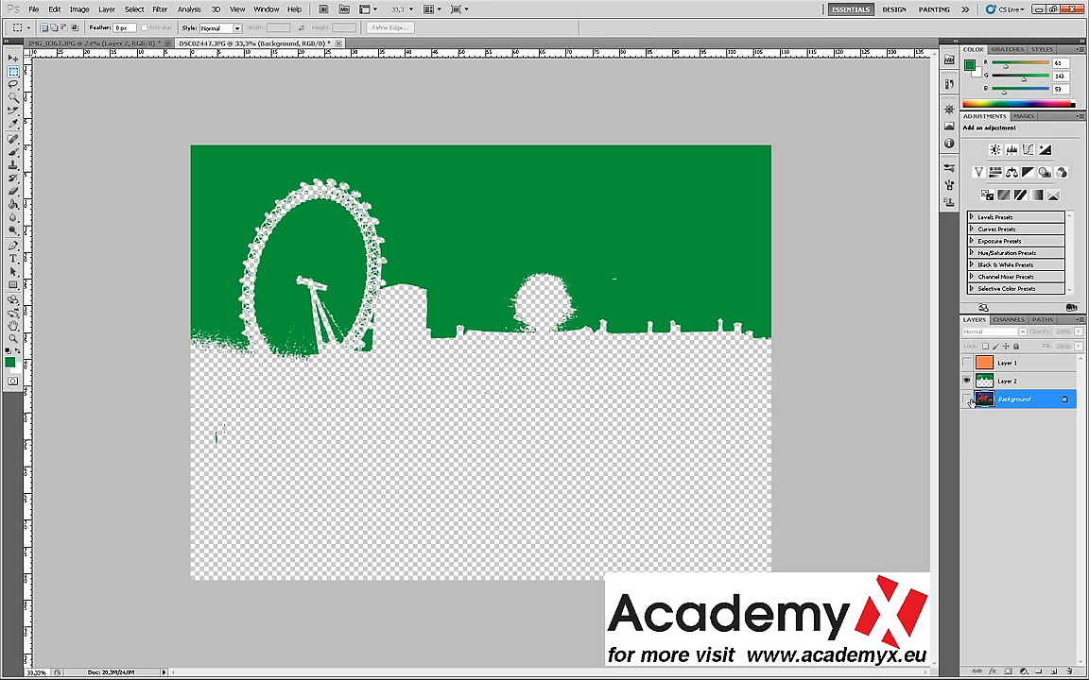
pyautogui.click(966, 400)
pyautogui.click(966, 379)
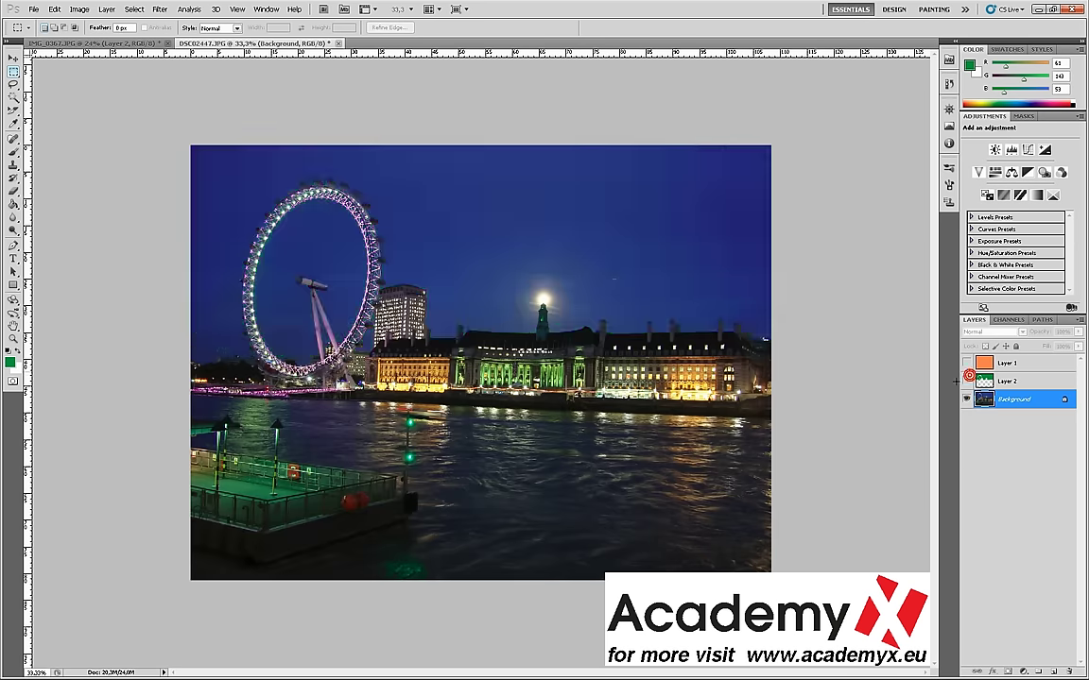
pyautogui.click(15, 233)
pyautogui.moveTo(565, 233); pyautogui.dragTo(495, 233)
# - Duplicate the Background as 'Background copy' and hide the original Background
pyautogui.rightClick(1038, 401)
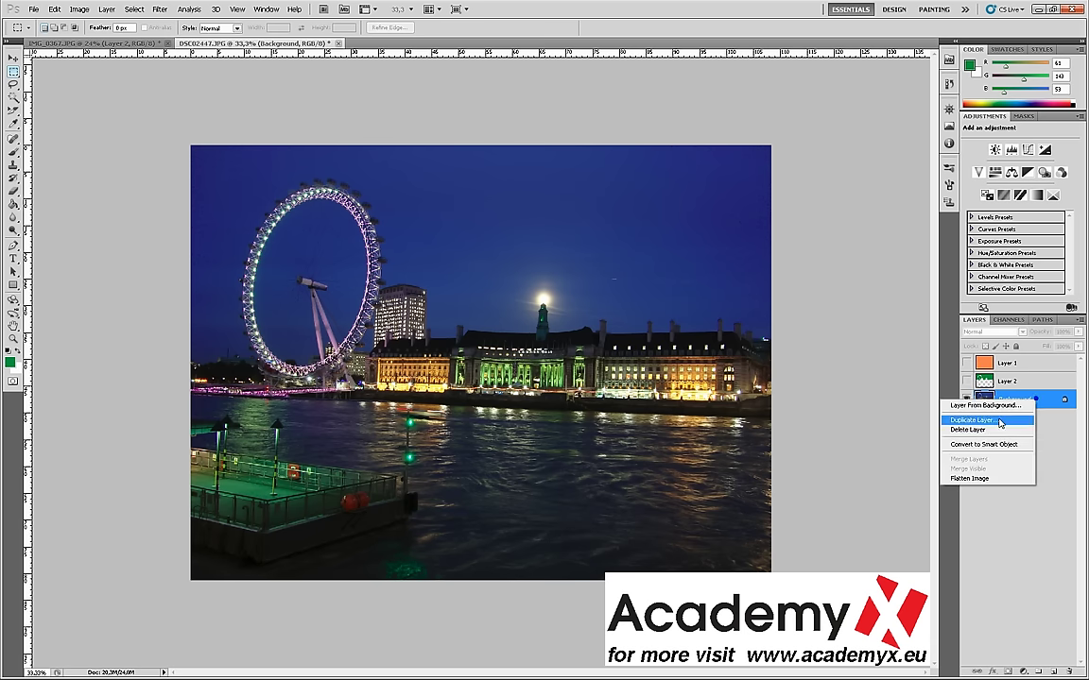
pyautogui.click(998, 421)
pyautogui.click(632, 210)
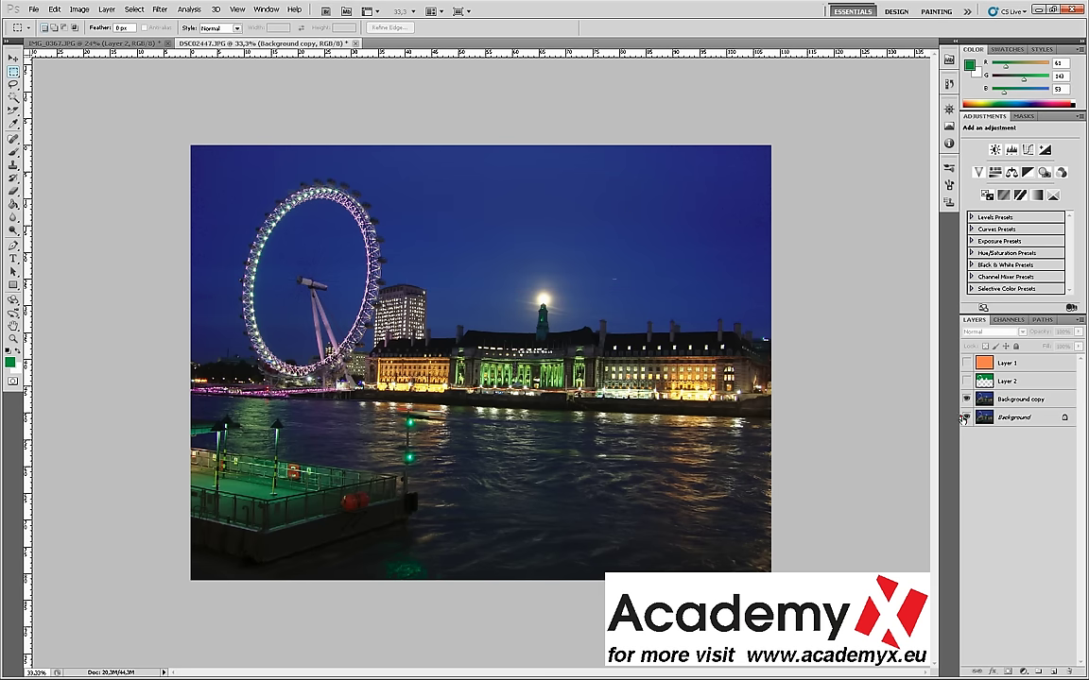
pyautogui.click(965, 418)
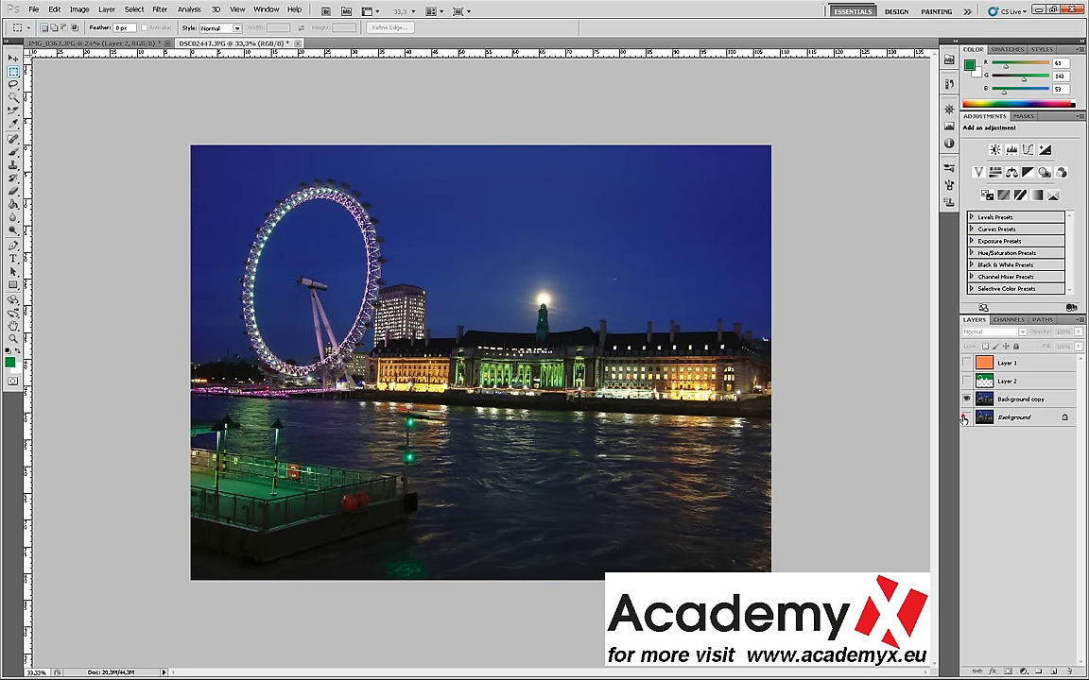
# - With tolerance 32 and Contiguous off, fill the Background copy's night sky with green
pyautogui.click(13, 204)
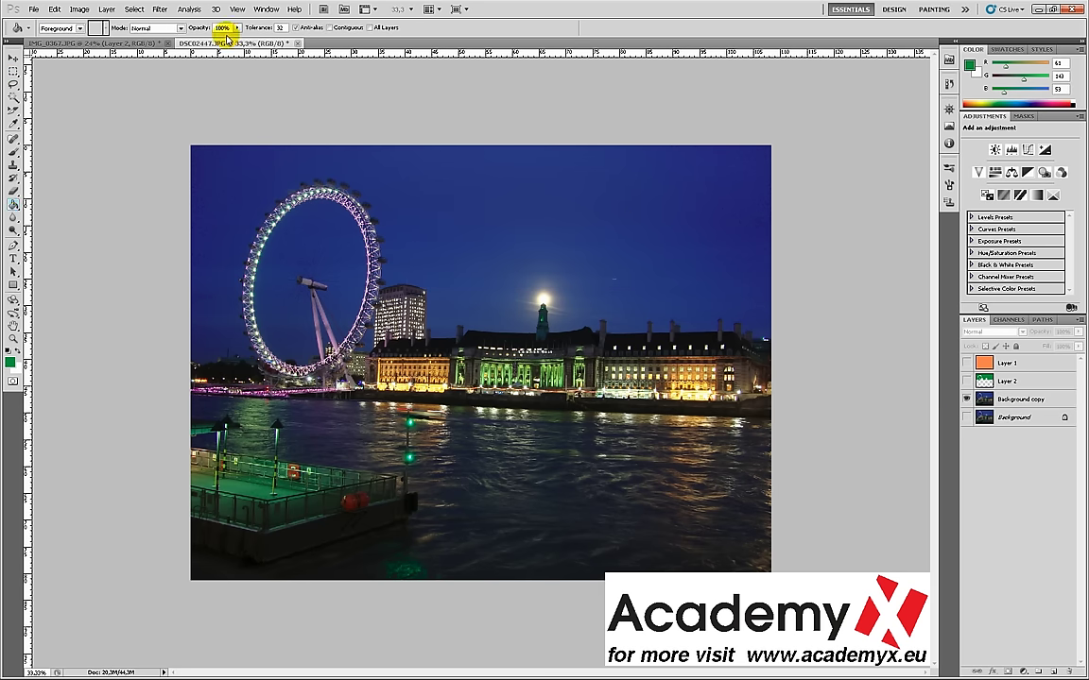
pyautogui.doubleClick(282, 27)
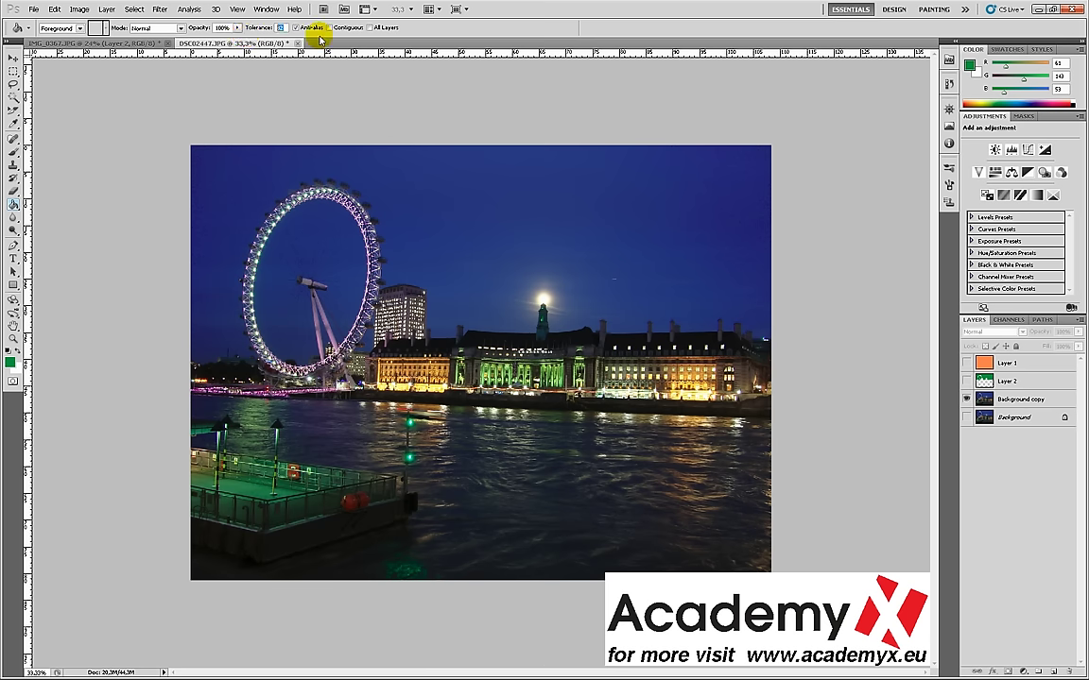
pyautogui.click(330, 31)
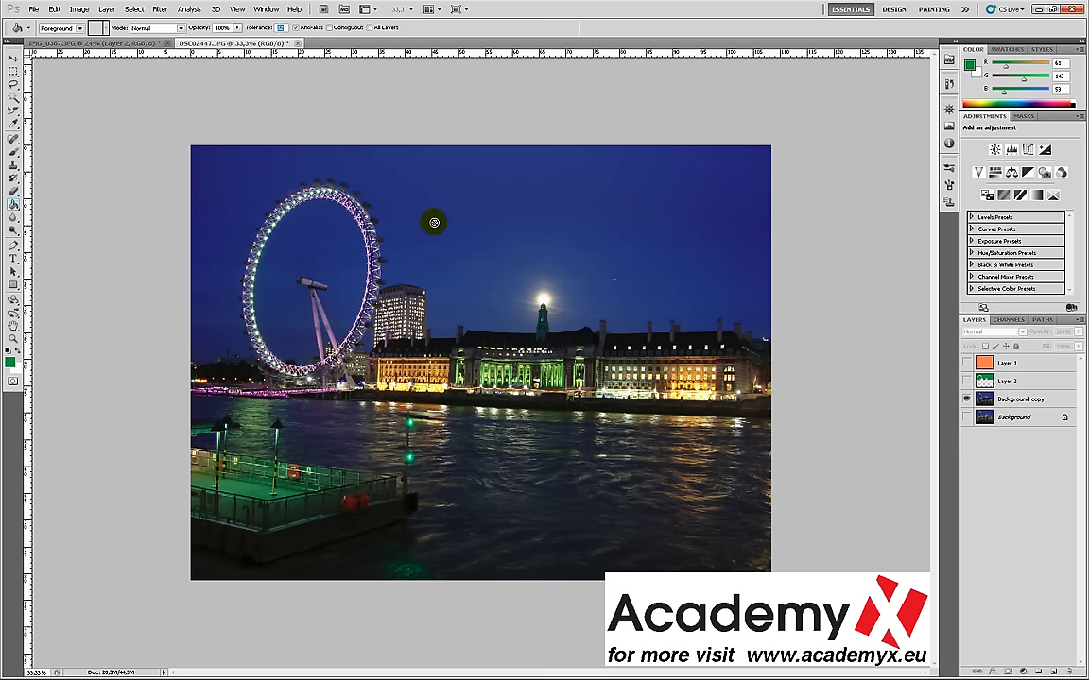
pyautogui.click(1009, 398)
pyautogui.click(455, 210)
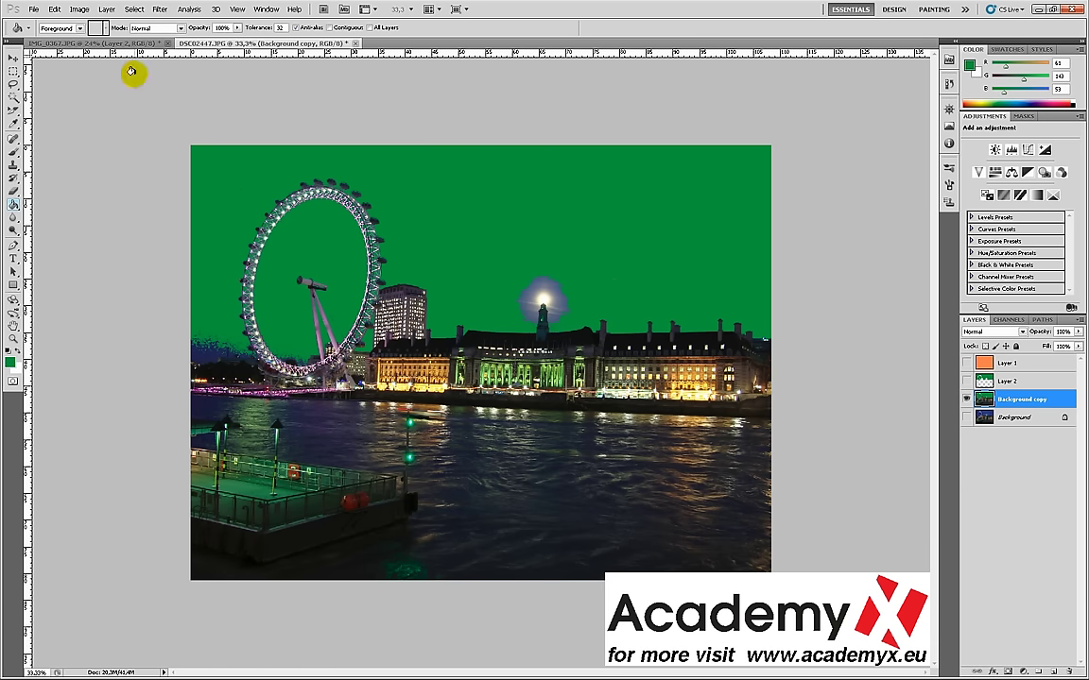
# - Keep Paint Bucket options at Foreground fill, Normal mode and 100% opacity, then select the Gradient Tool
pyautogui.click(79, 29)
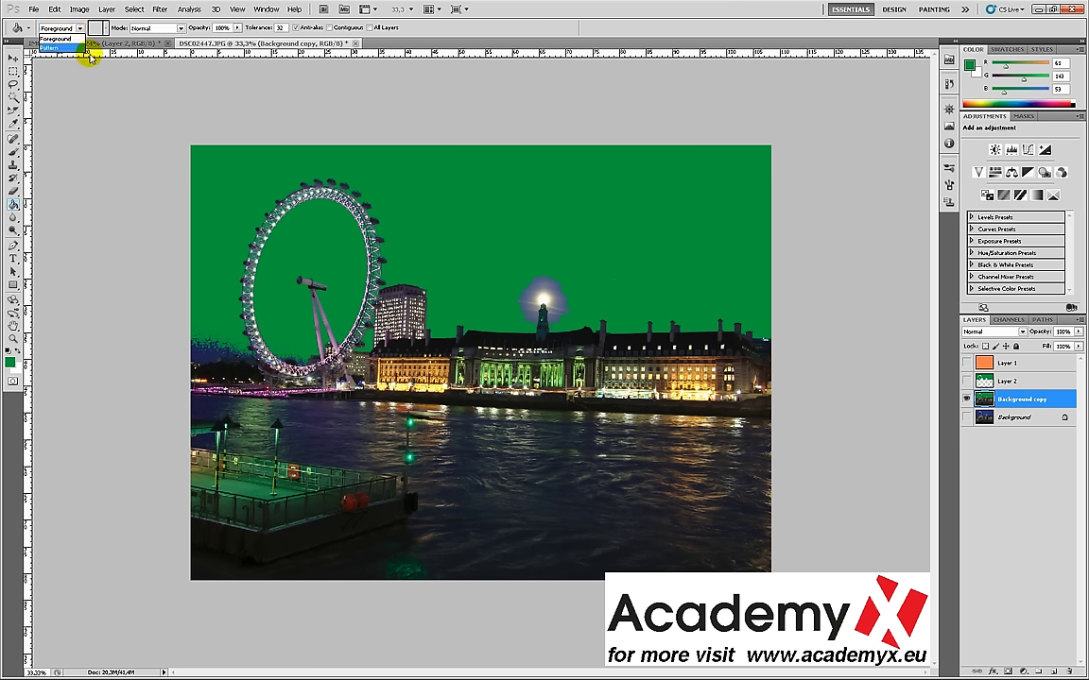
pyautogui.click(149, 28)
pyautogui.click(153, 31)
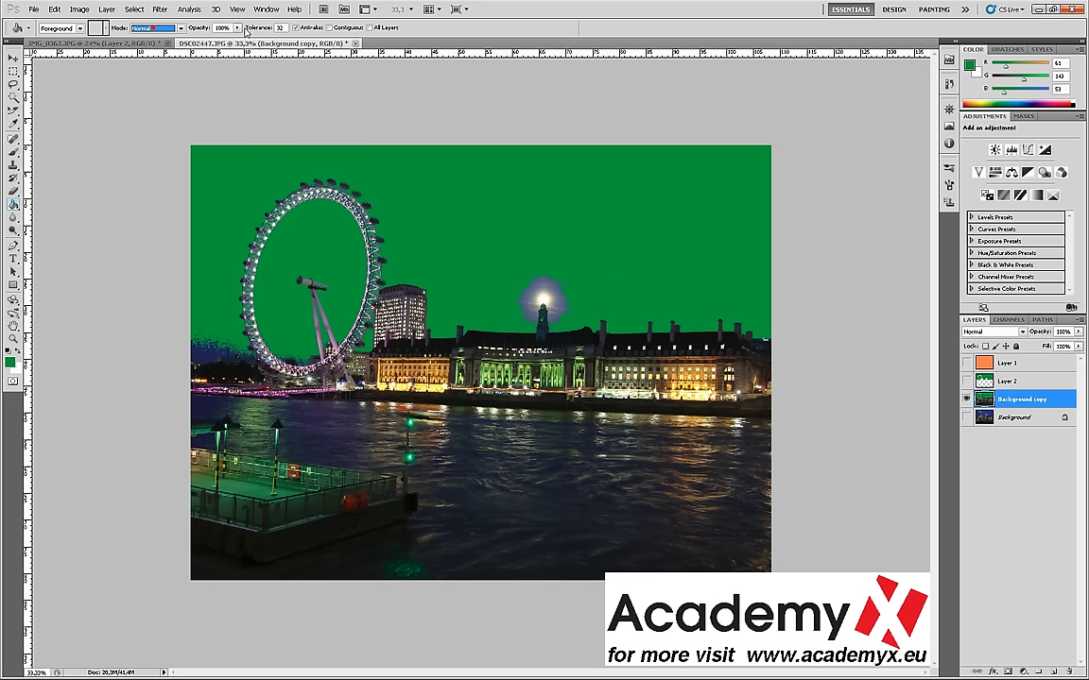
pyautogui.moveTo(237, 30); pyautogui.dragTo(225, 42)
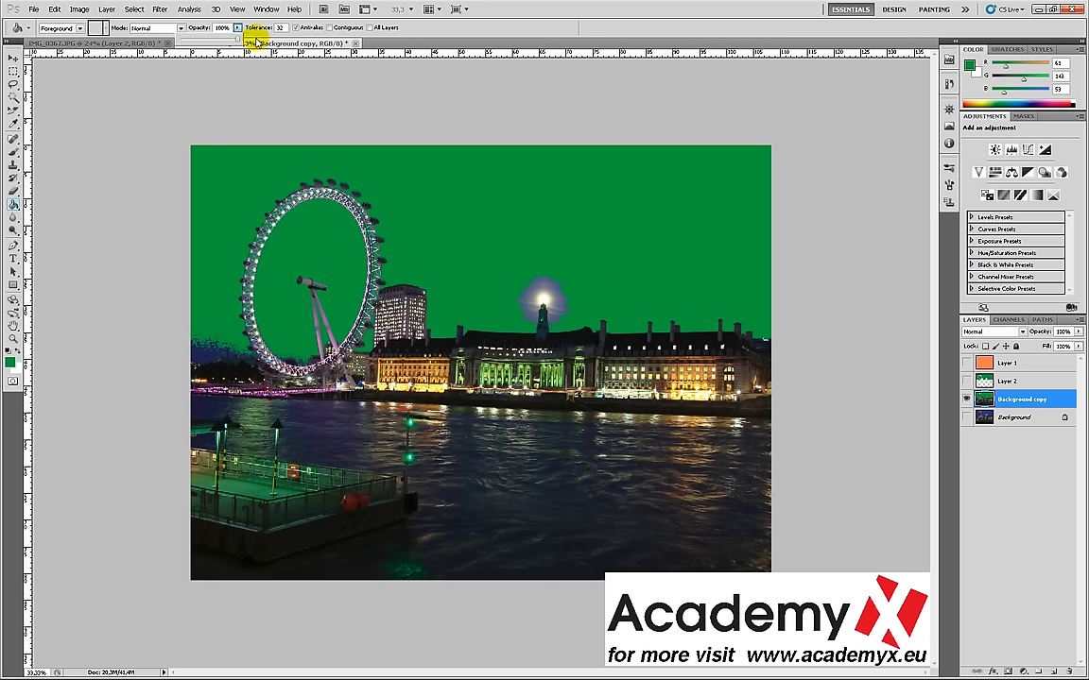
pyautogui.moveTo(237, 36); pyautogui.dragTo(268, 34)
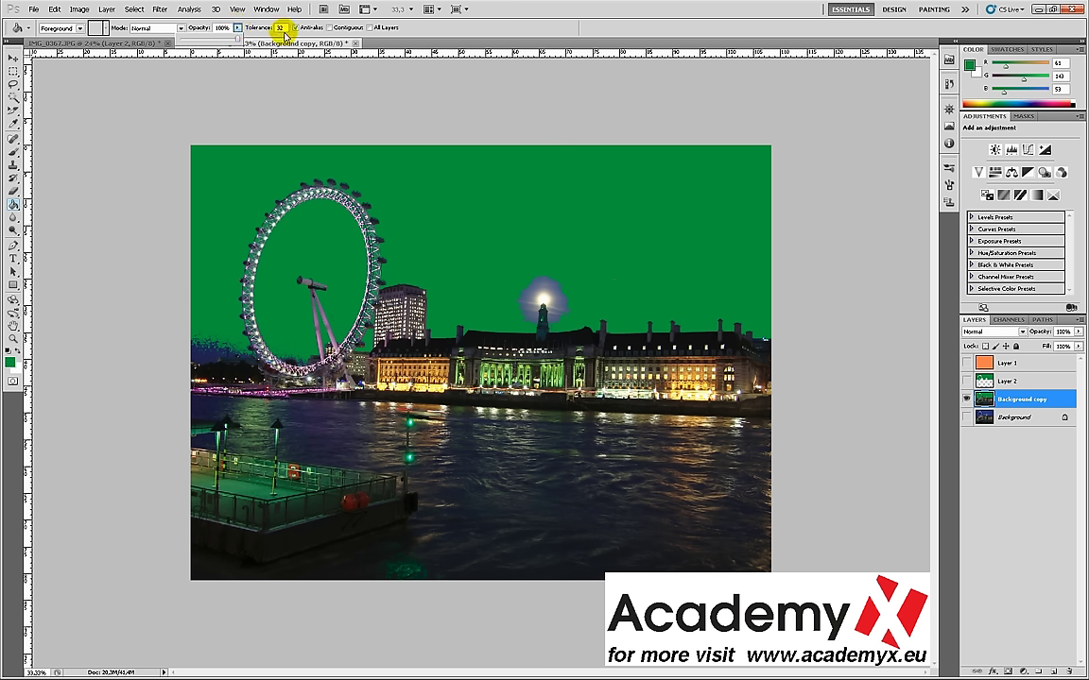
pyautogui.click(239, 28)
pyautogui.press('Return')
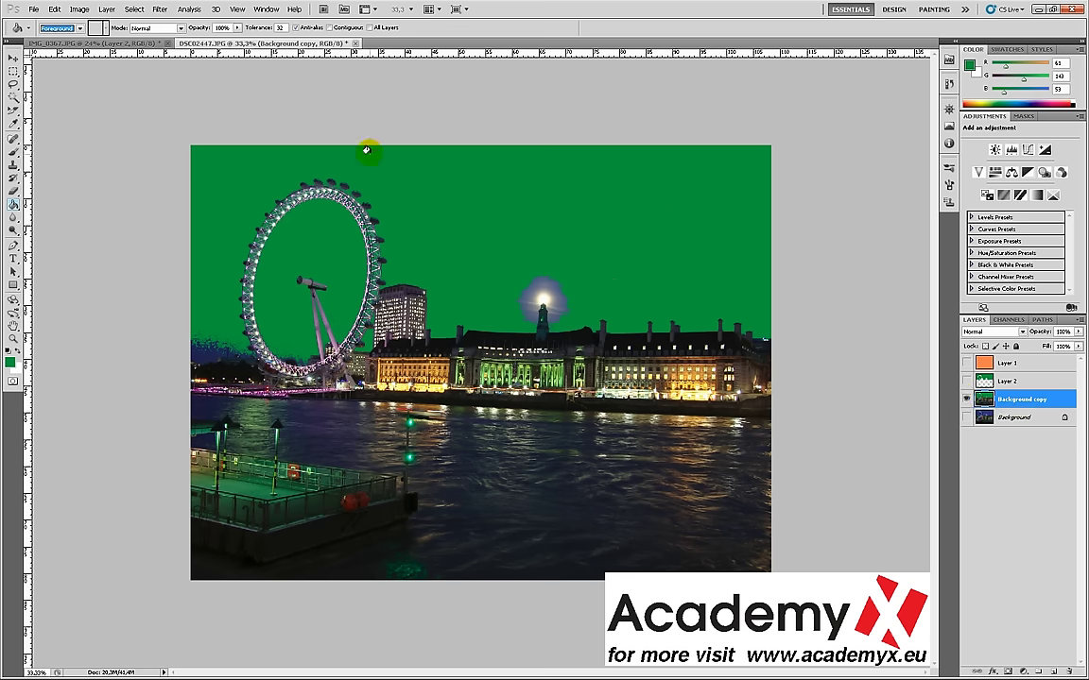
pyautogui.moveTo(16, 206); pyautogui.dragTo(54, 204)
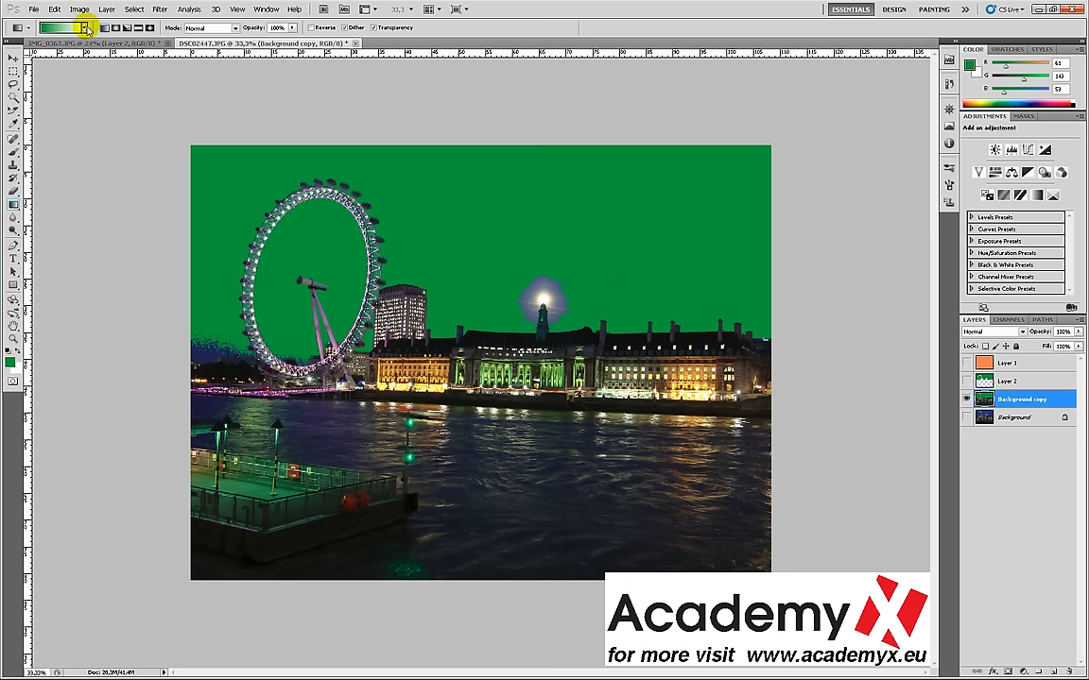
# - Set a yellow (R246 G232 B39) foreground over green for the gradient colours
pyautogui.click(84, 28)
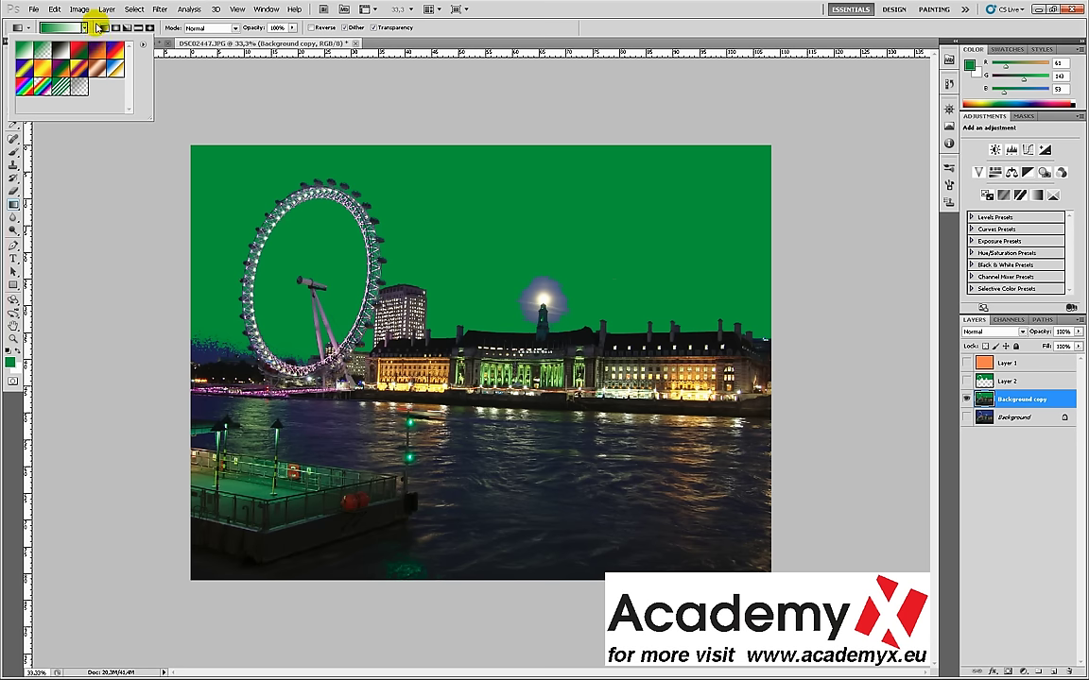
pyautogui.click(98, 27)
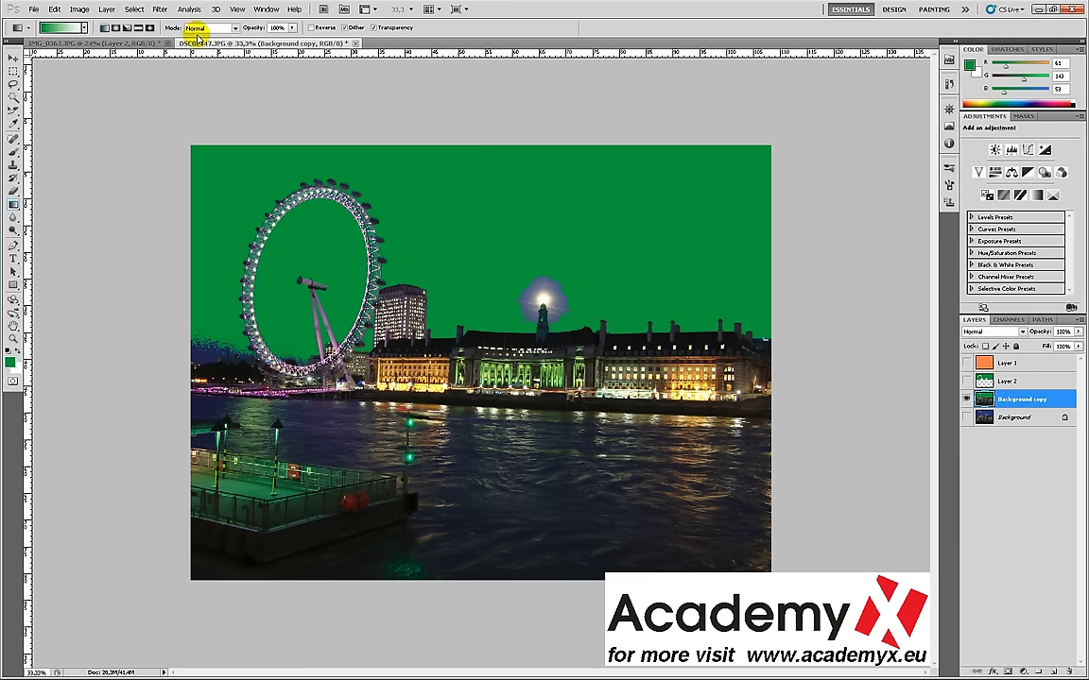
pyautogui.click(233, 28)
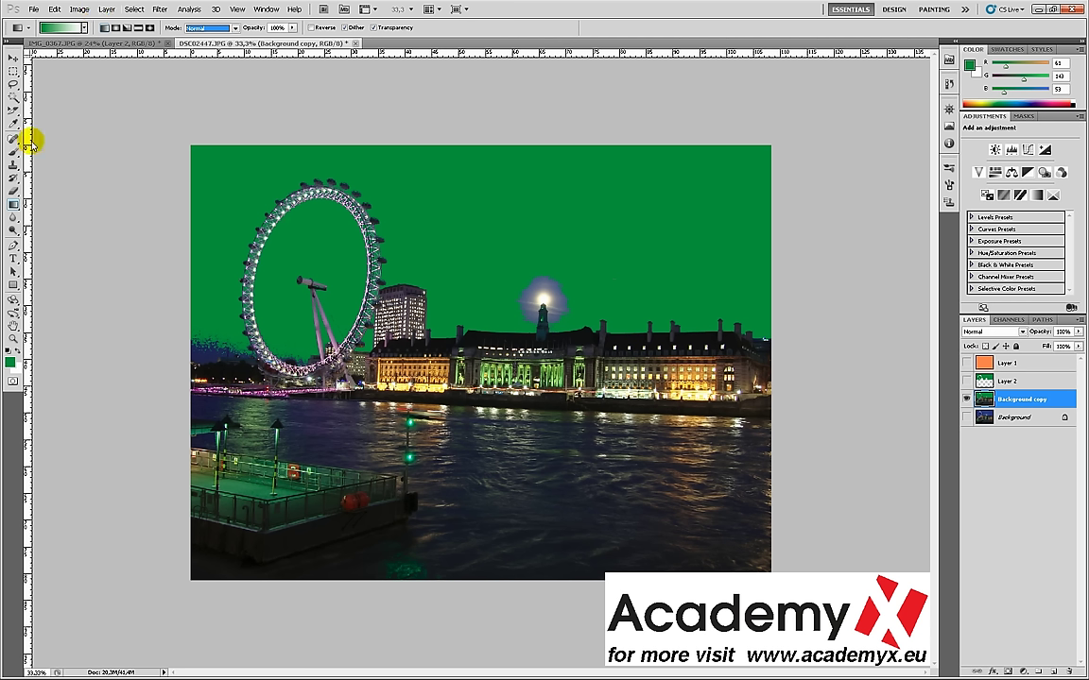
pyautogui.click(9, 363)
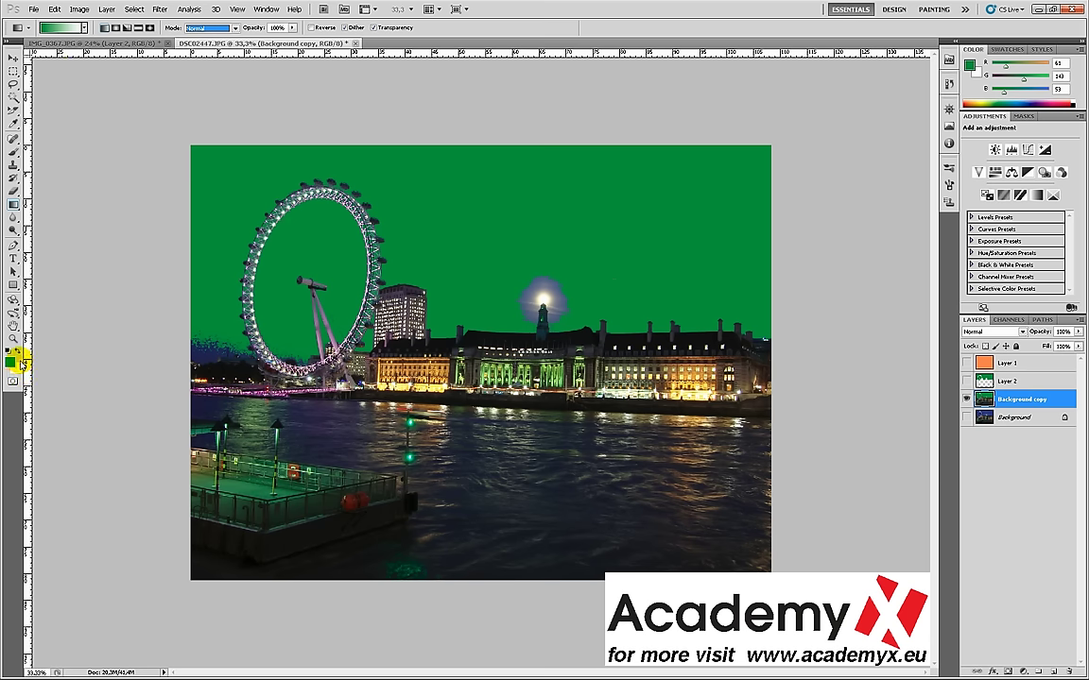
pyautogui.click(18, 352)
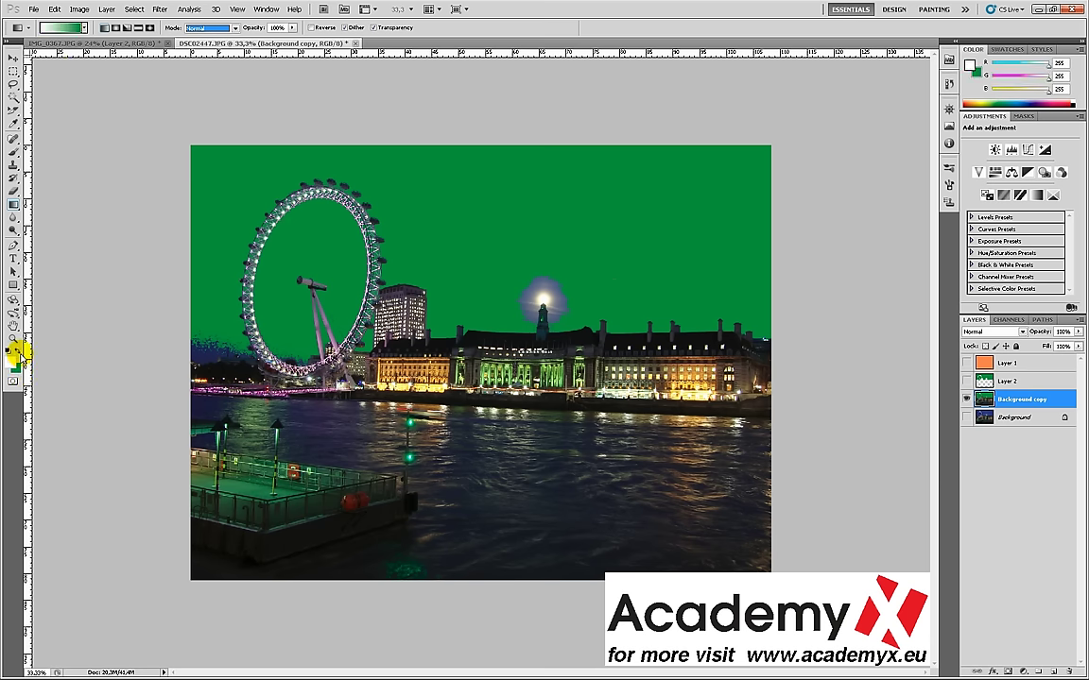
pyautogui.click(19, 351)
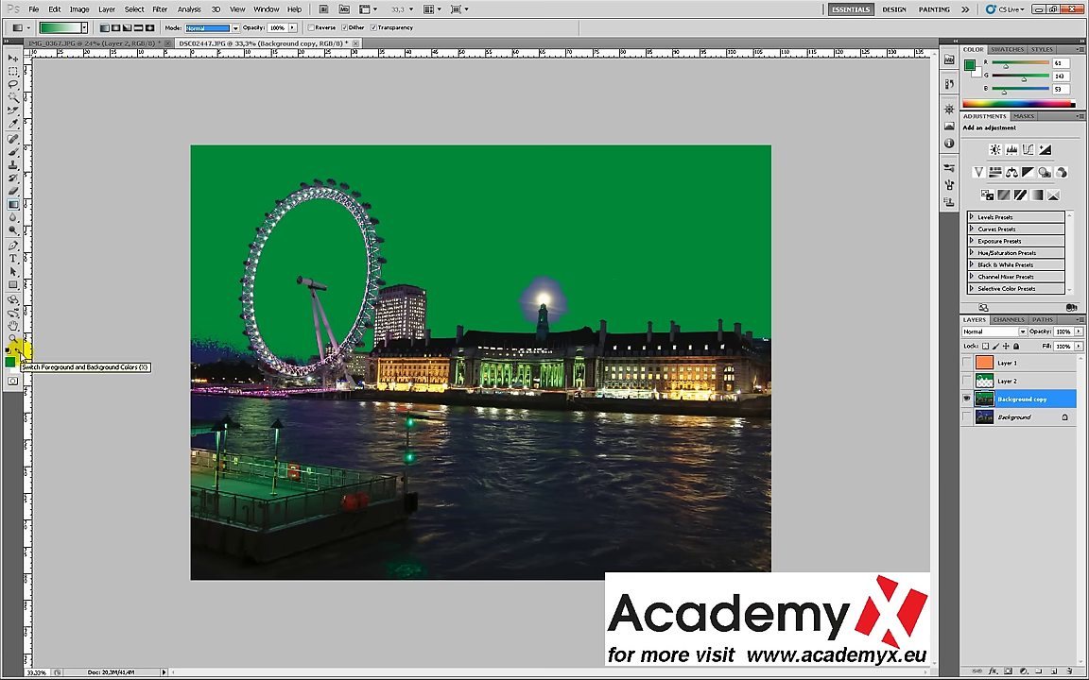
pyautogui.click(18, 351)
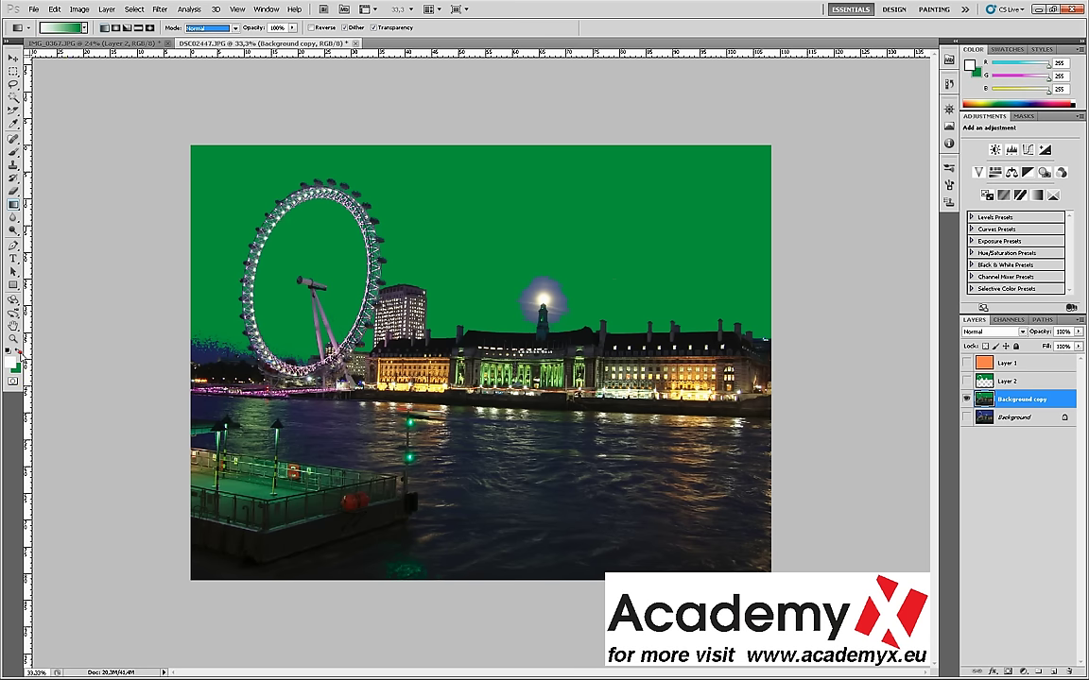
pyautogui.click(985, 99)
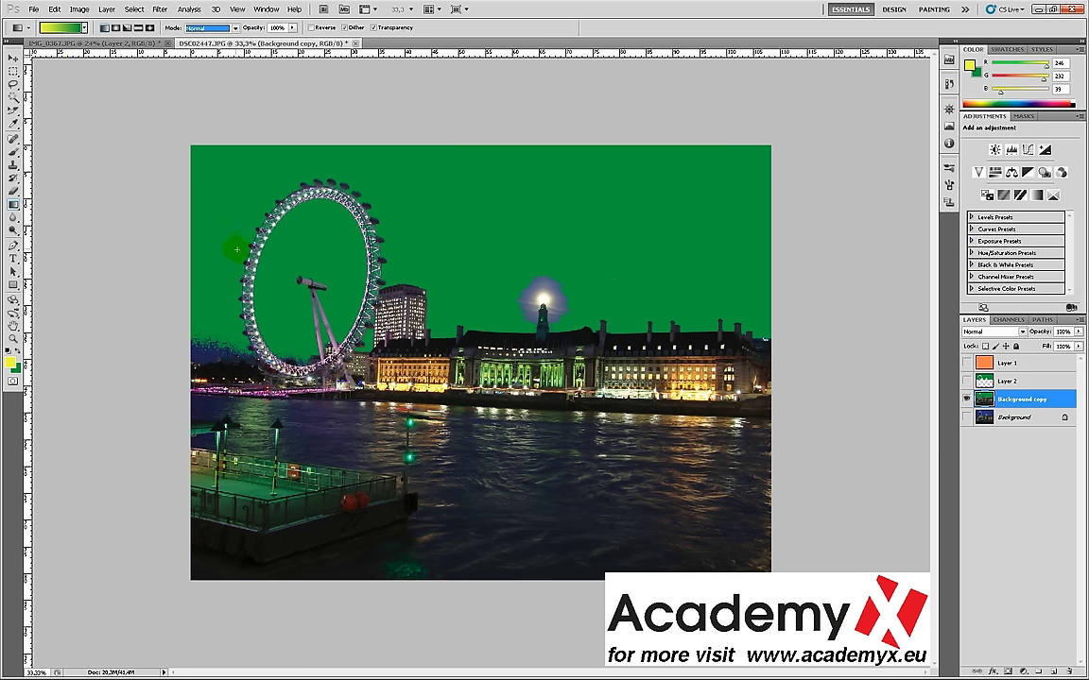
# - Try linear and radial yellow-to-green gradients, finishing with an angle gradient from the centre
pyautogui.click(215, 306)
pyautogui.moveTo(214, 306)
pyautogui.mouseDown()
pyautogui.moveTo(667, 371)
pyautogui.moveTo(605, 340)
pyautogui.moveTo(707, 382)
pyautogui.mouseUp()
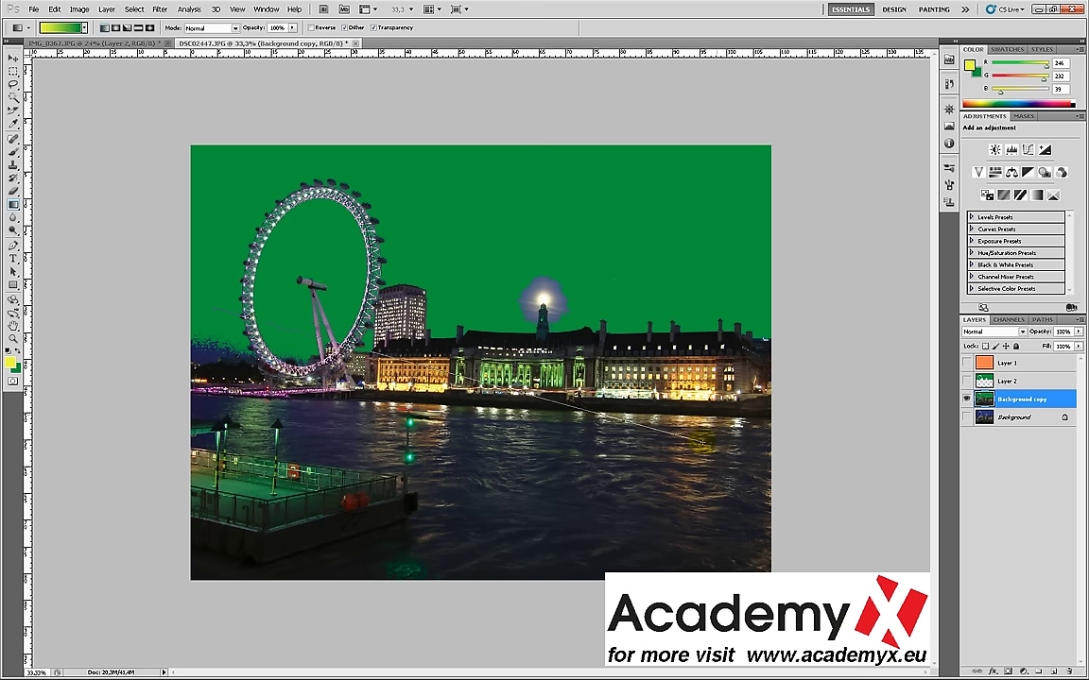
pyautogui.moveTo(647, 359); pyautogui.dragTo(710, 517)
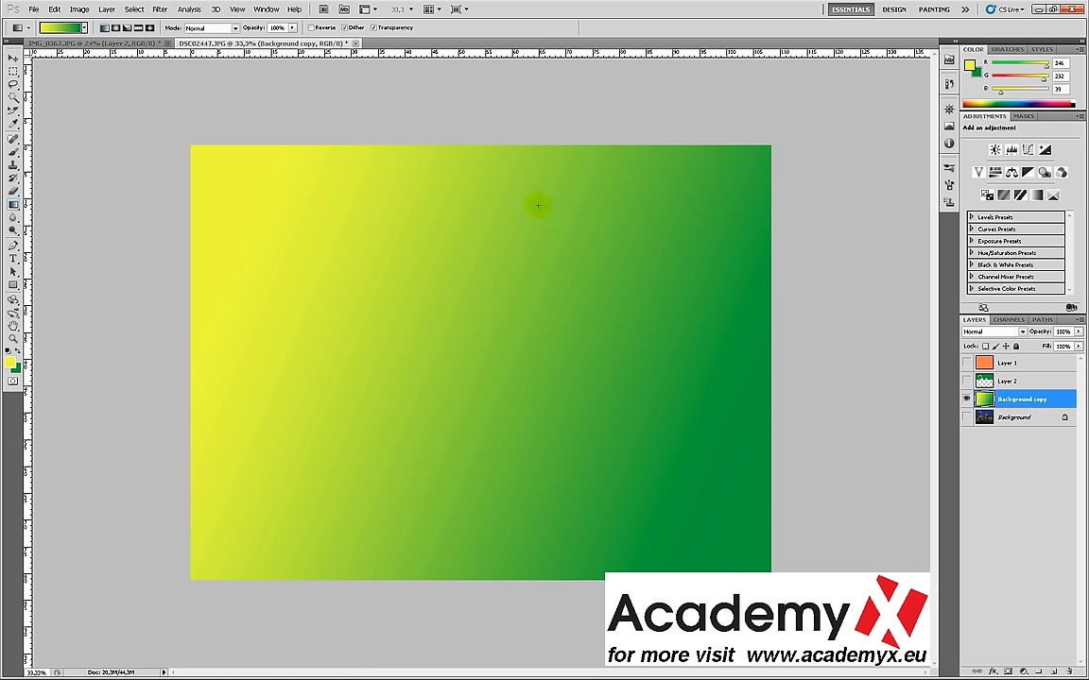
pyautogui.click(116, 29)
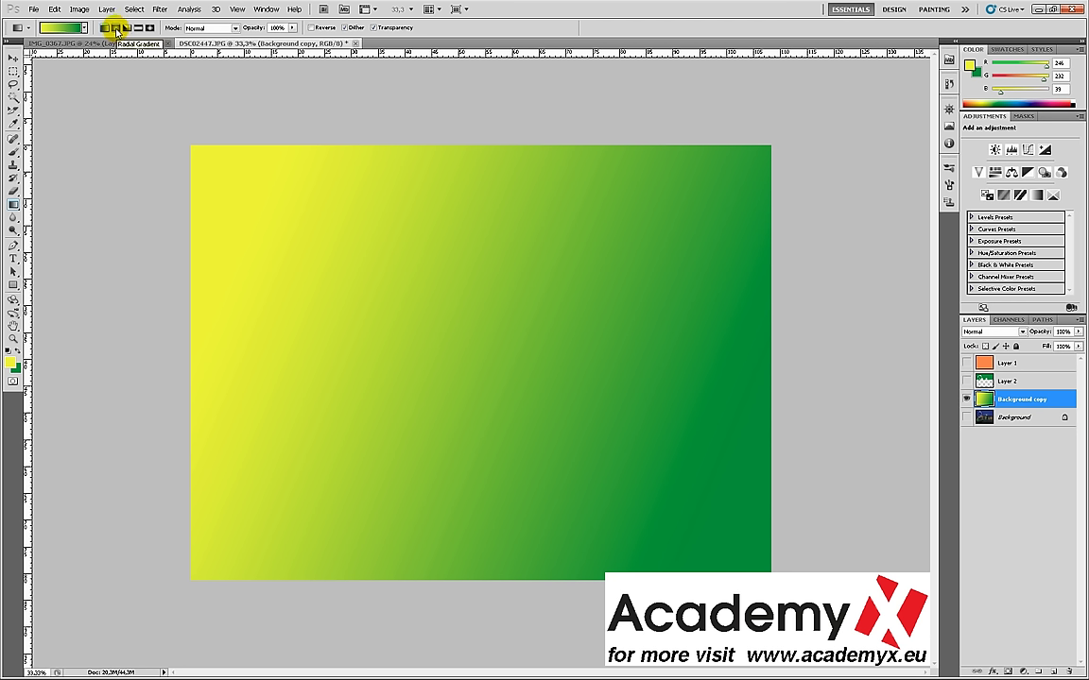
pyautogui.click(116, 29)
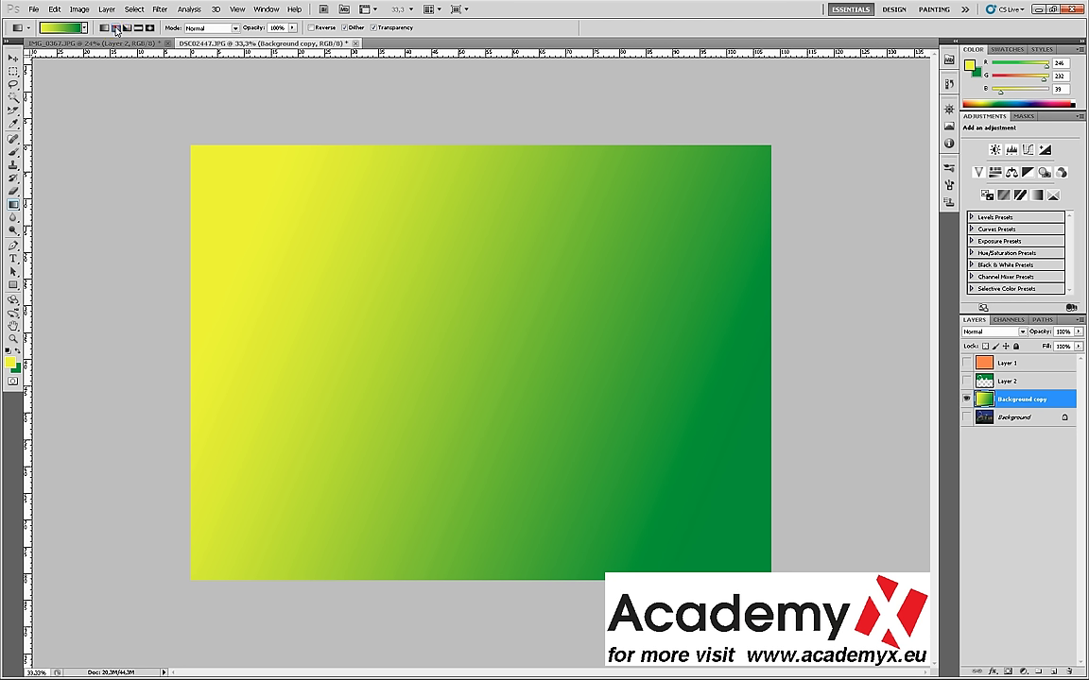
pyautogui.moveTo(447, 390); pyautogui.dragTo(674, 357)
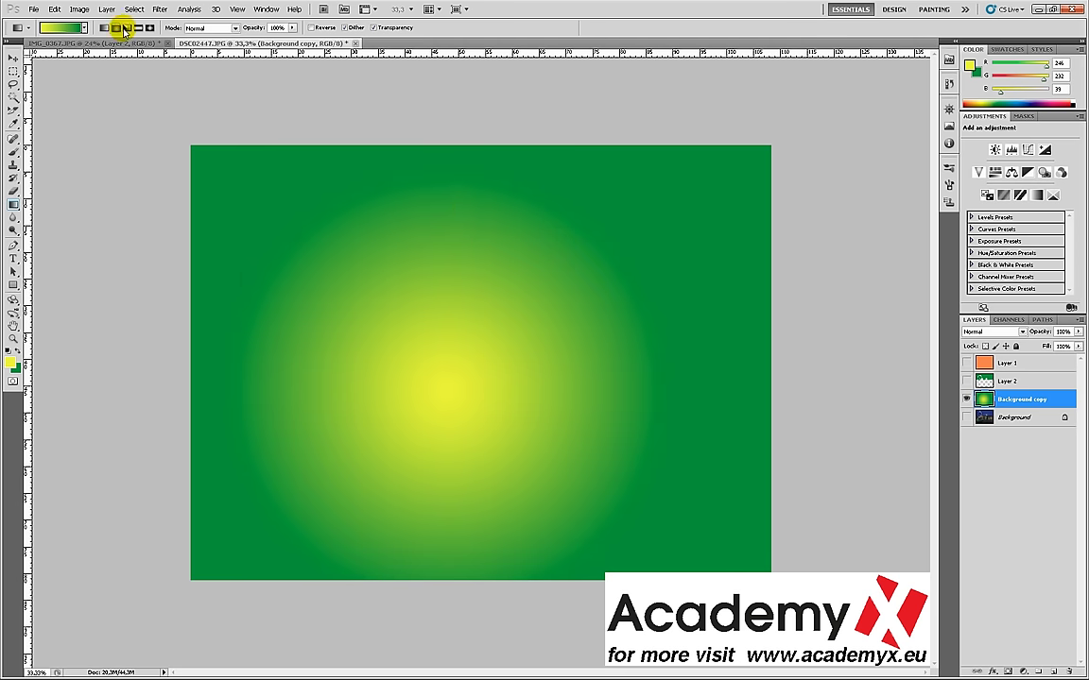
pyautogui.moveTo(455, 366); pyautogui.dragTo(275, 263)
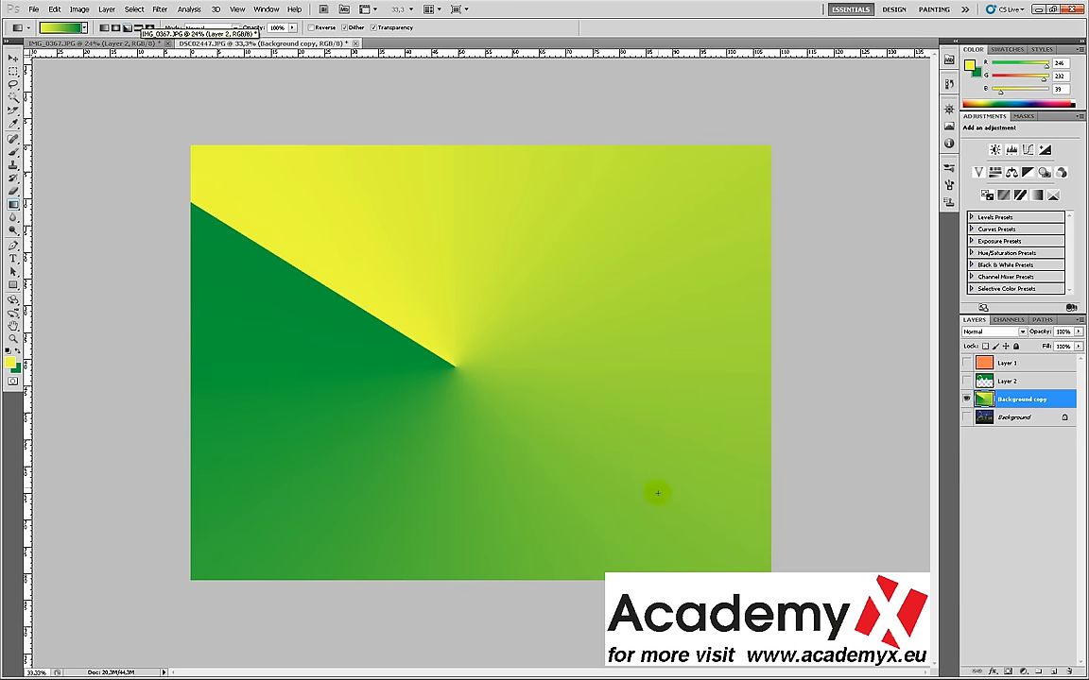
# - Try reflected and then diamond gradients dragged horizontally across the canvas
pyautogui.click(138, 27)
pyautogui.moveTo(274, 417); pyautogui.dragTo(708, 416)
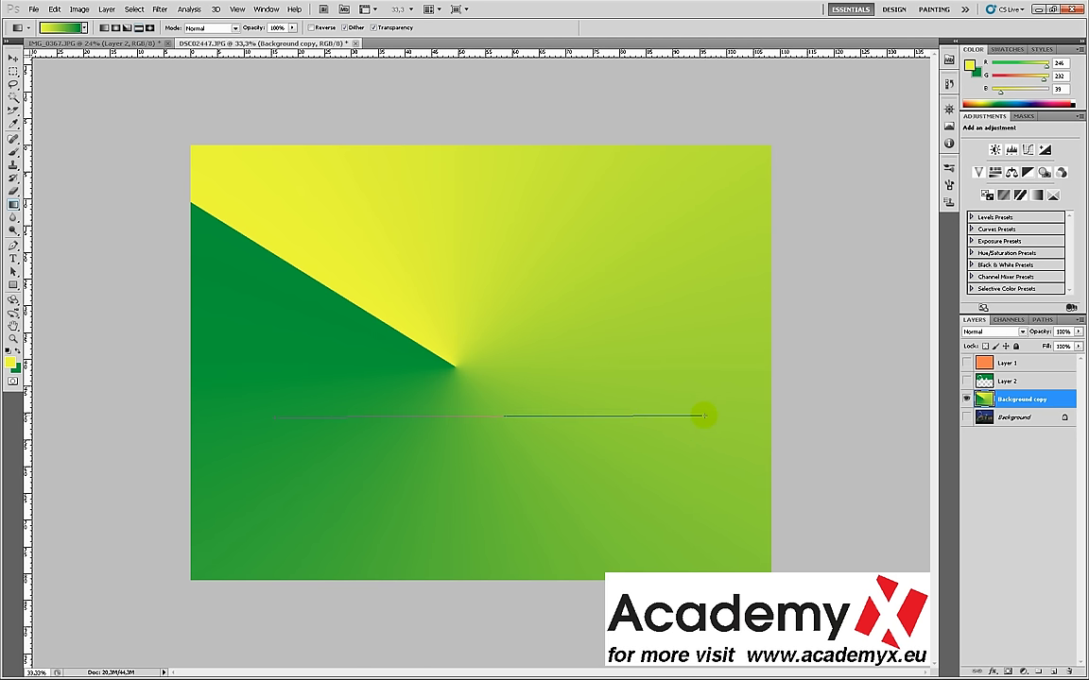
pyautogui.moveTo(704, 416); pyautogui.dragTo(704, 416)
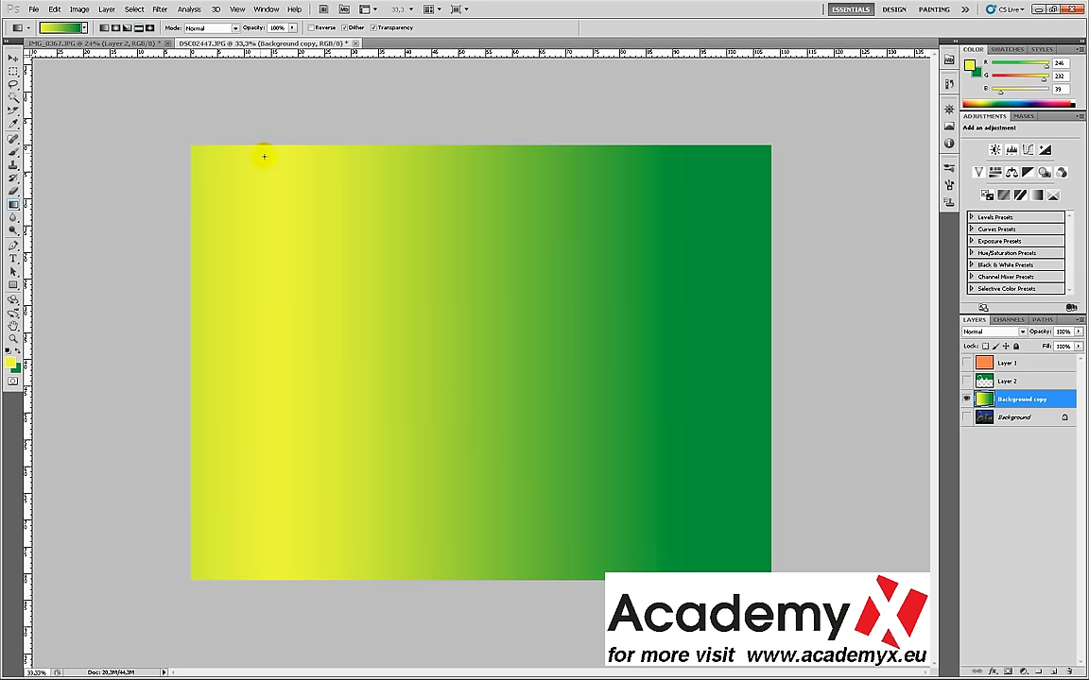
pyautogui.click(150, 27)
pyautogui.moveTo(372, 356); pyautogui.dragTo(678, 376)
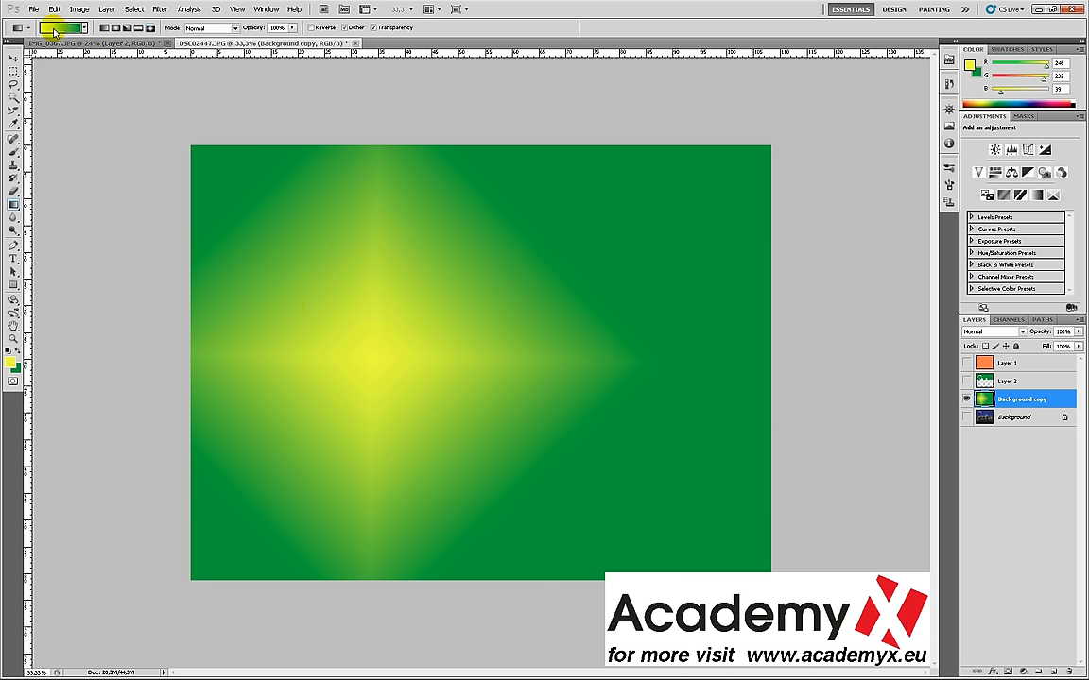
# - Fill the layer with a linear yellow-to-green gradient from left to right
pyautogui.click(85, 29)
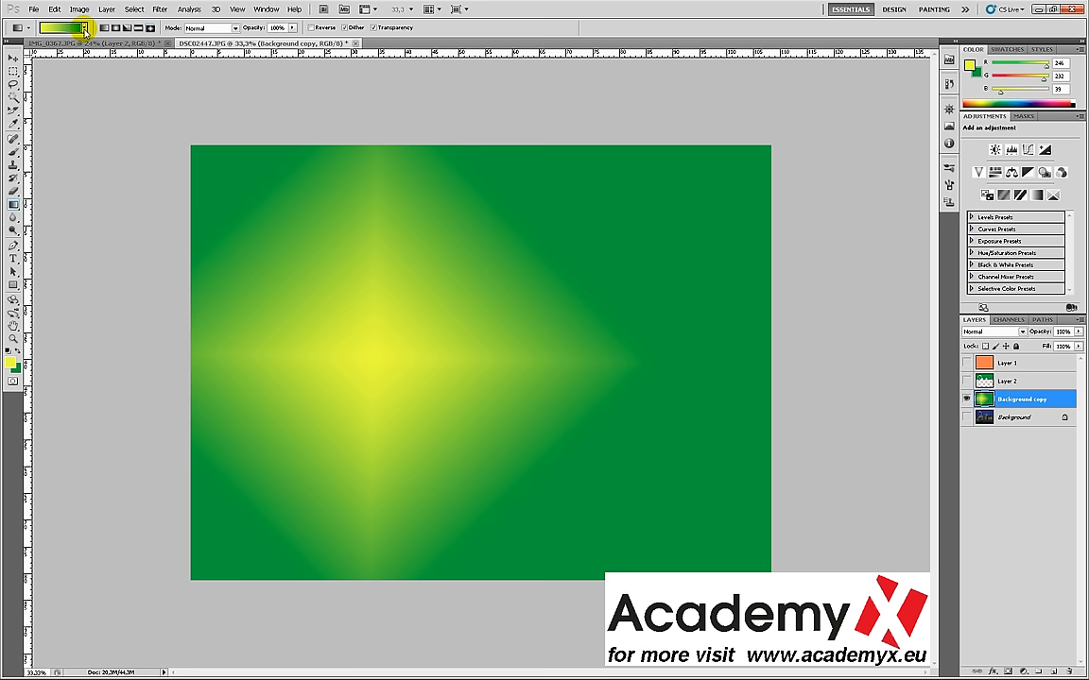
pyautogui.moveTo(220, 345); pyautogui.dragTo(707, 350)
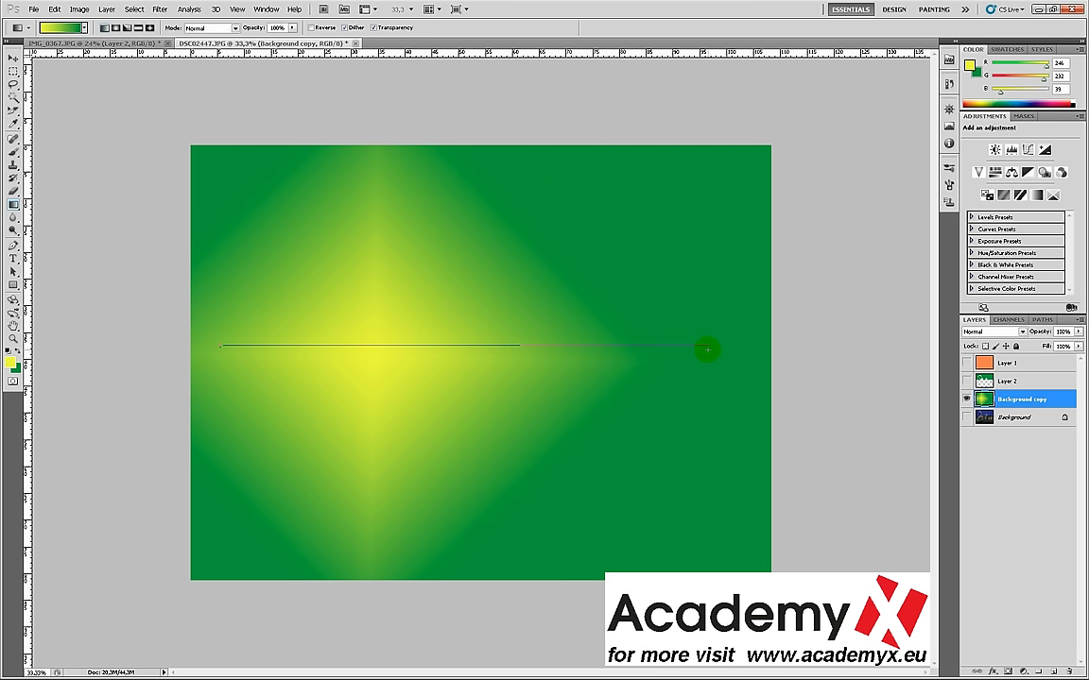
pyautogui.moveTo(707, 350); pyautogui.dragTo(722, 353)
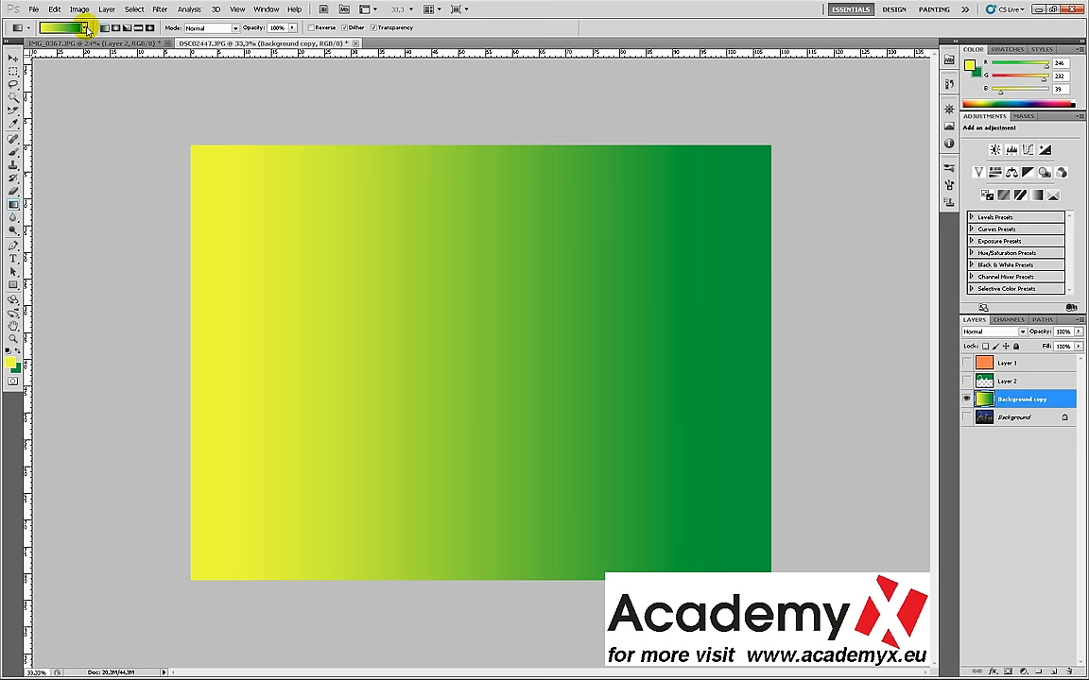
# - In the Gradient Editor, try an extra 42% opacity stop, then remove it
pyautogui.click(85, 30)
pyautogui.click(59, 29)
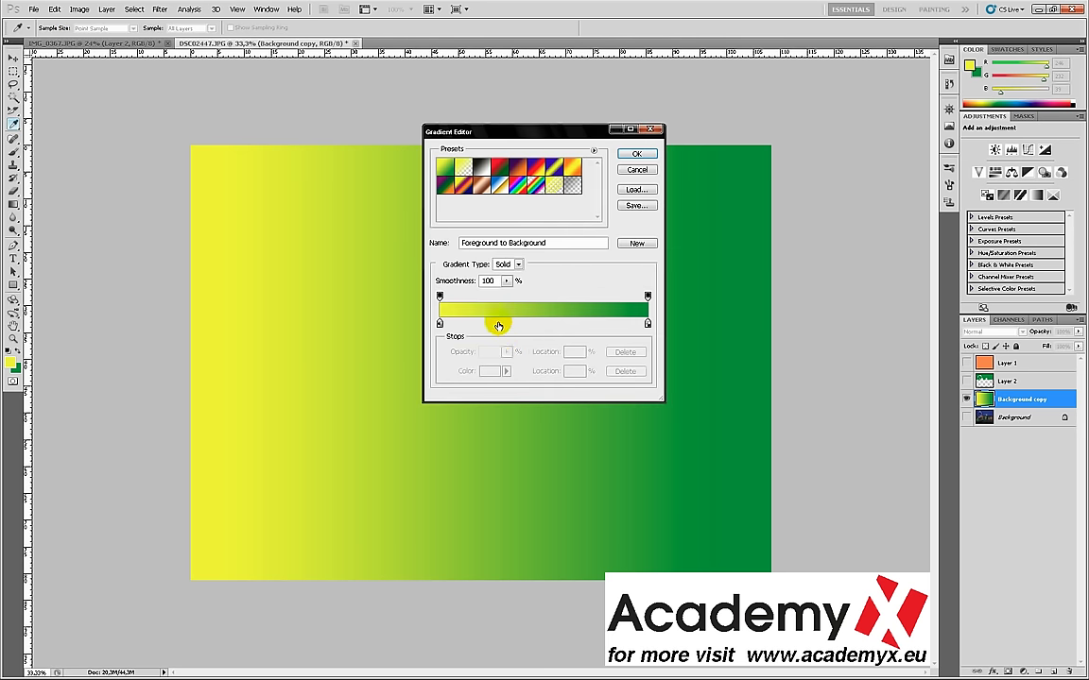
pyautogui.click(439, 295)
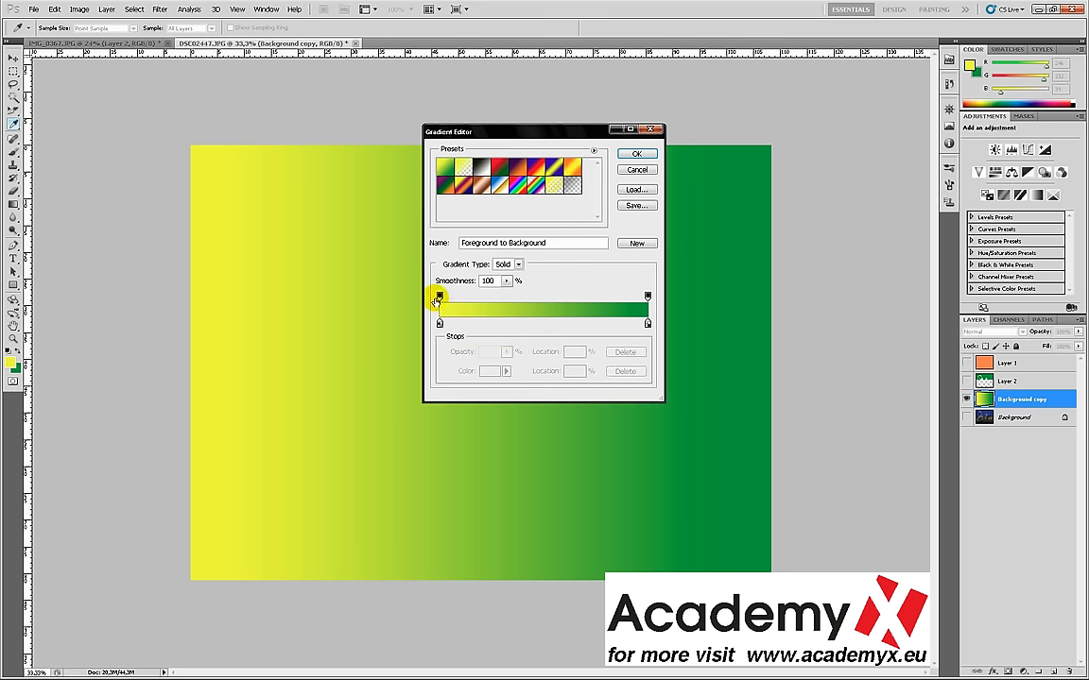
pyautogui.moveTo(545, 296)
pyautogui.mouseDown()
pyautogui.moveTo(470, 305)
pyautogui.moveTo(591, 302)
pyautogui.moveTo(540, 284)
pyautogui.mouseUp()
pyautogui.click(441, 323)
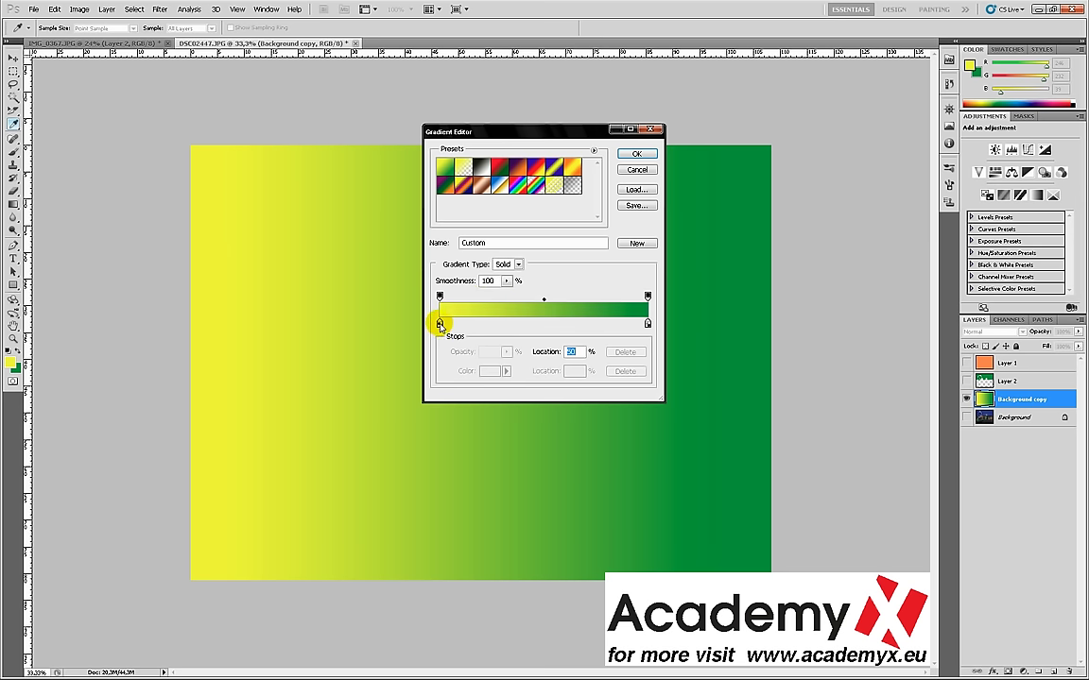
pyautogui.moveTo(439, 296)
pyautogui.mouseDown()
pyautogui.moveTo(602, 298)
pyautogui.moveTo(440, 296)
pyautogui.mouseUp()
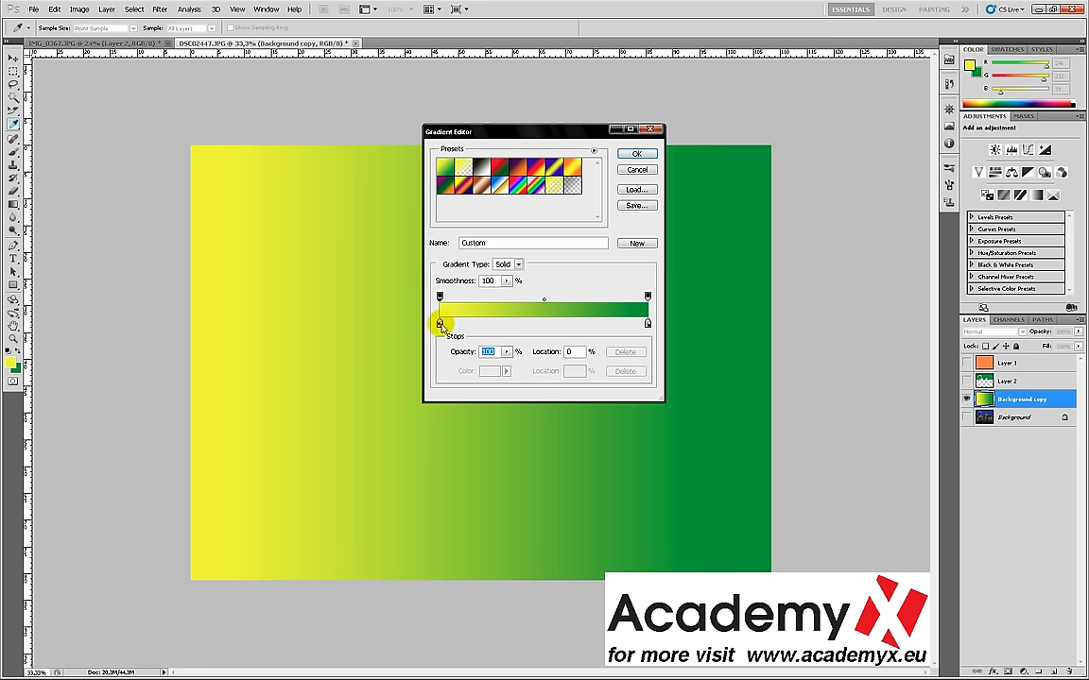
# - Shift the yellow-green midpoint toward yellow and redraw the gradient from the left edge
pyautogui.click(440, 324)
pyautogui.moveTo(544, 319)
pyautogui.mouseDown()
pyautogui.moveTo(462, 316)
pyautogui.moveTo(636, 329)
pyautogui.moveTo(452, 323)
pyautogui.mouseUp()
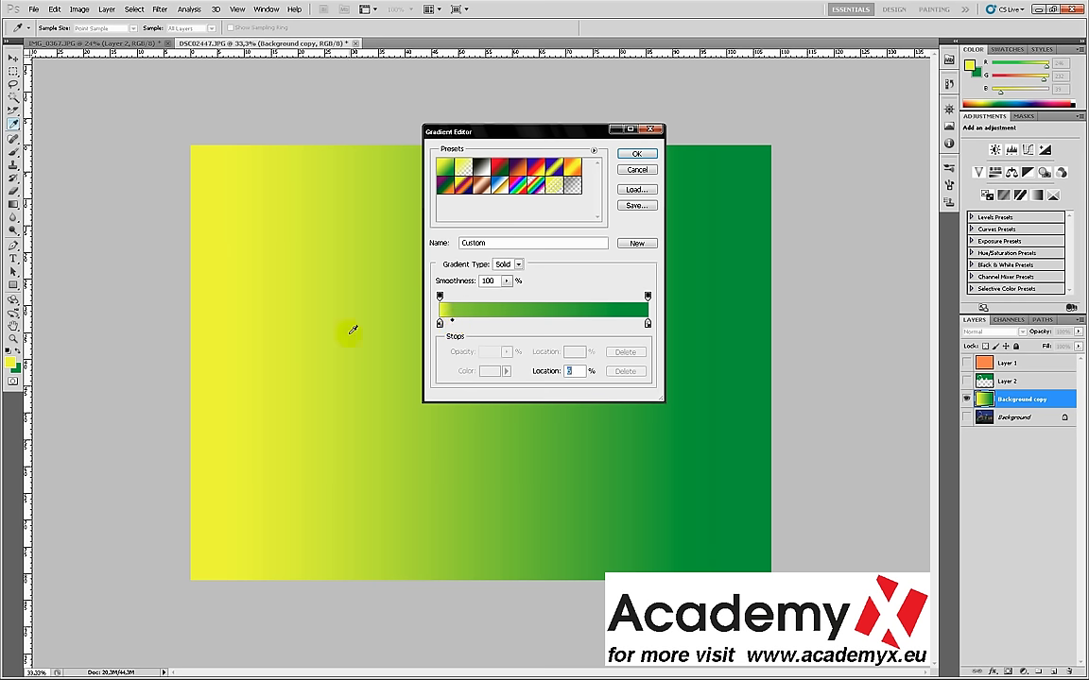
pyautogui.click(634, 154)
pyautogui.moveTo(212, 345); pyautogui.dragTo(800, 342)
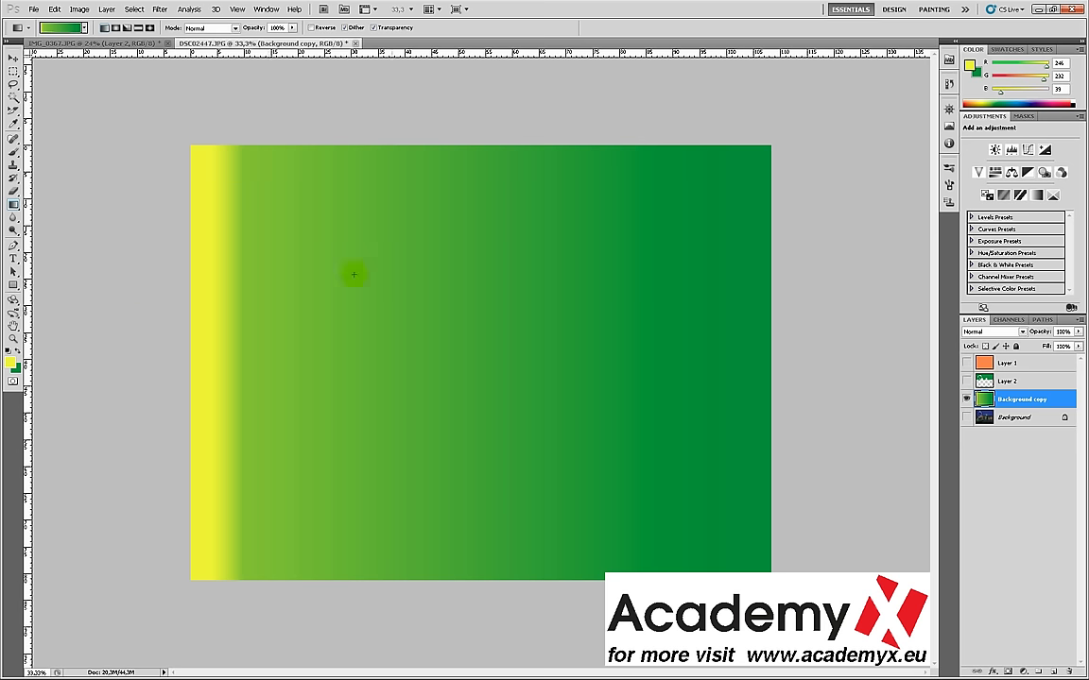
# - Add a colour stop near 20% and sample a new colour for it
pyautogui.click(63, 34)
pyautogui.moveTo(476, 323); pyautogui.dragTo(484, 325)
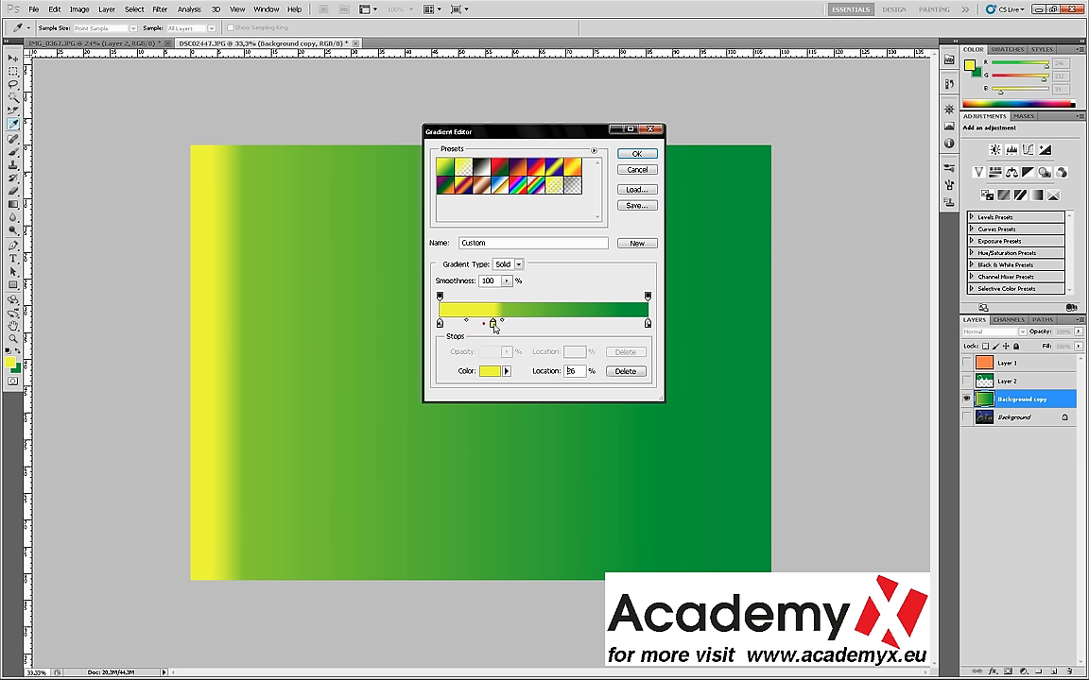
pyautogui.click(484, 324)
pyautogui.click(505, 371)
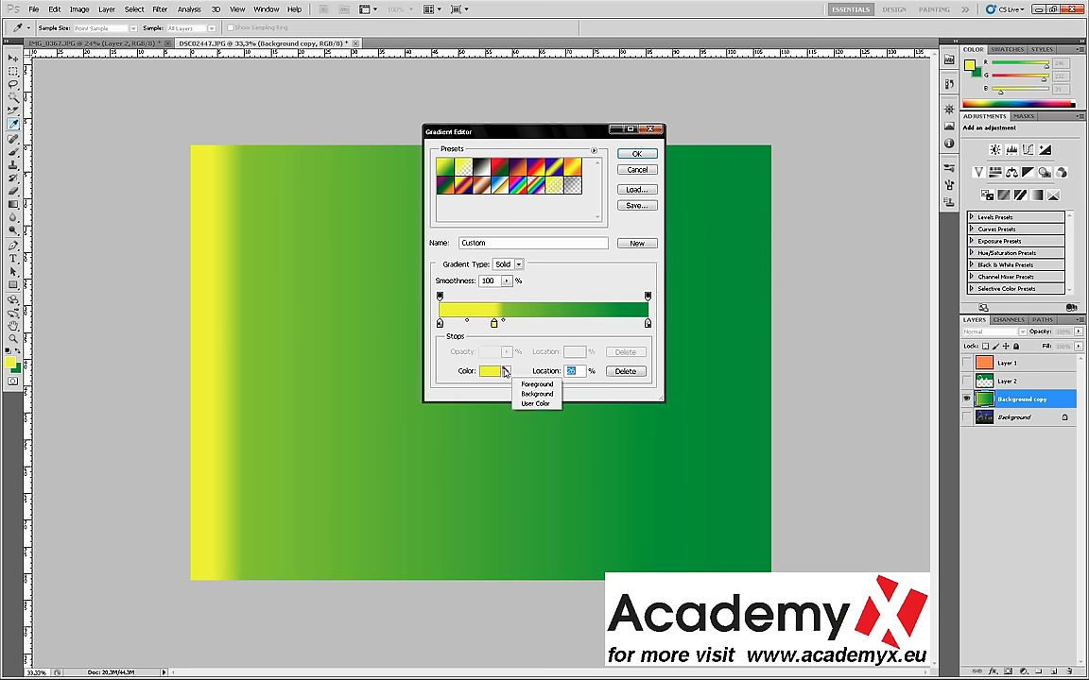
pyautogui.click(492, 370)
pyautogui.click(1023, 88)
pyautogui.moveTo(1023, 88)
pyautogui.mouseDown()
pyautogui.moveTo(1040, 108)
pyautogui.moveTo(987, 121)
pyautogui.mouseUp()
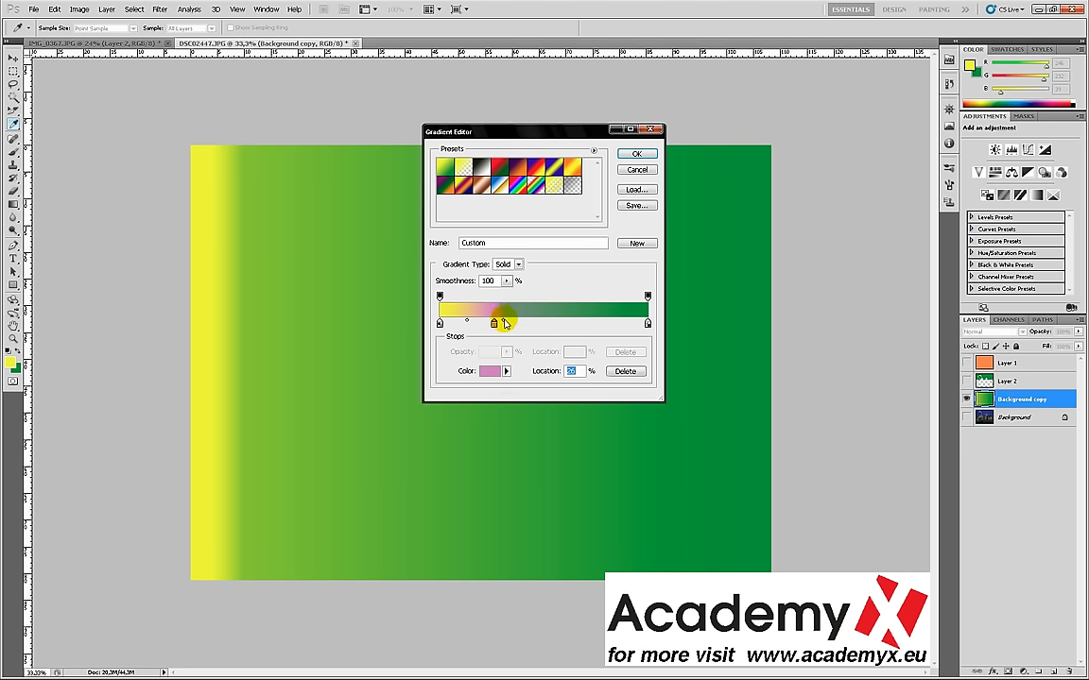
# - Add a second stop at 52%, make it blue, and set the blue-green midpoint to 50%
pyautogui.moveTo(503, 324); pyautogui.dragTo(594, 324)
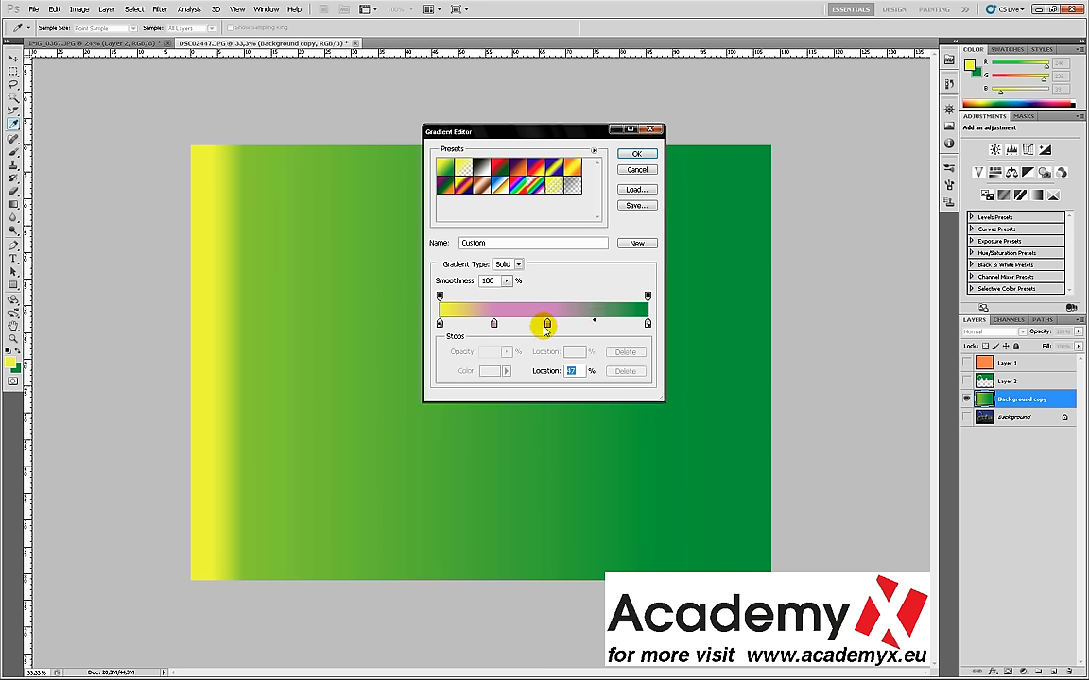
pyautogui.click(549, 324)
pyautogui.click(507, 371)
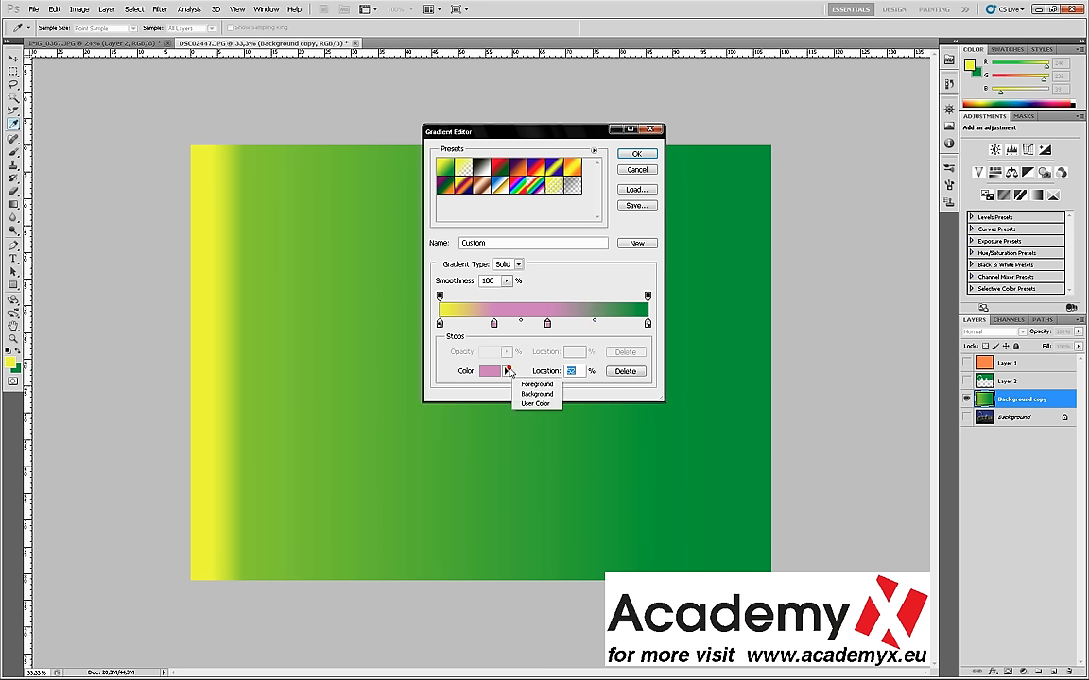
pyautogui.click(978, 99)
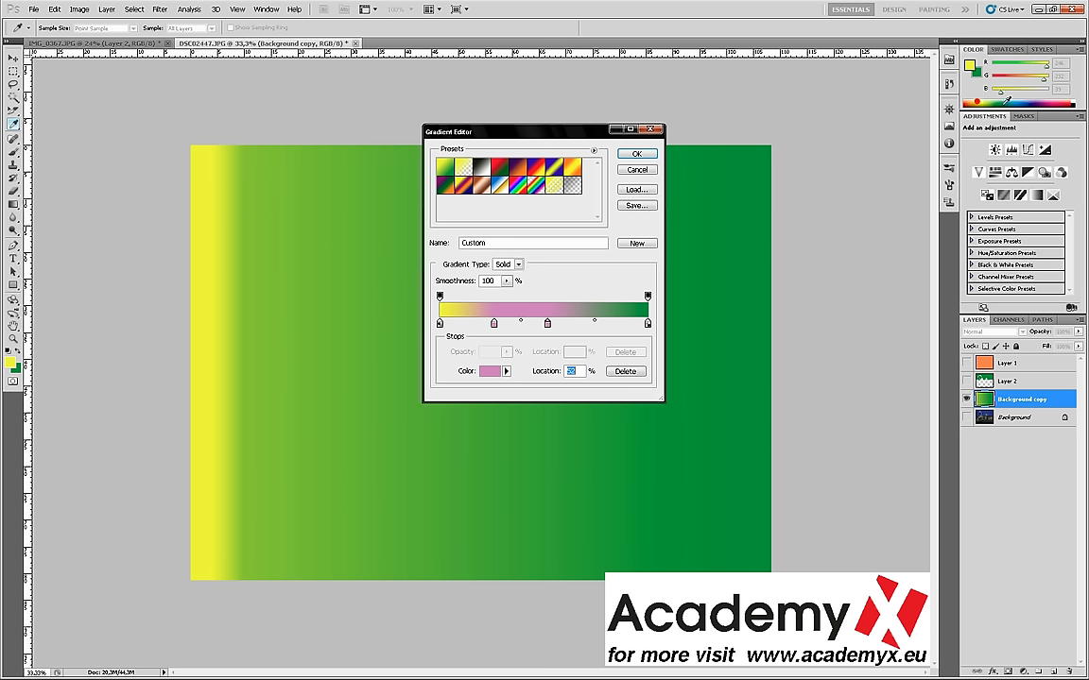
pyautogui.click(1011, 100)
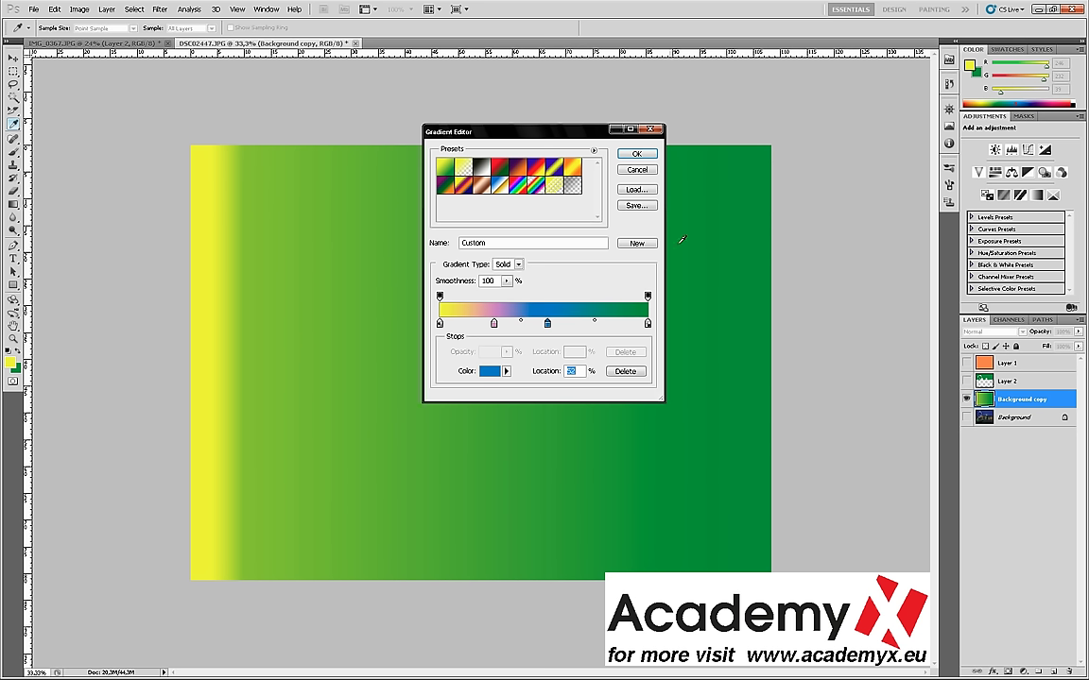
pyautogui.click(597, 323)
pyautogui.click(597, 323)
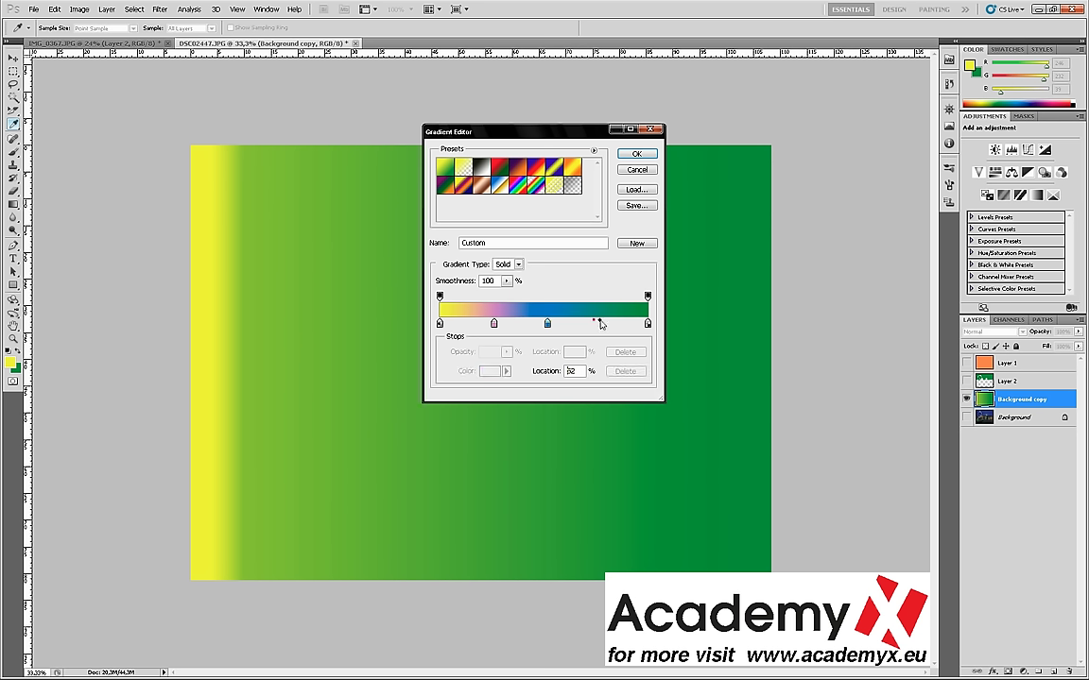
pyautogui.moveTo(599, 324); pyautogui.dragTo(608, 324)
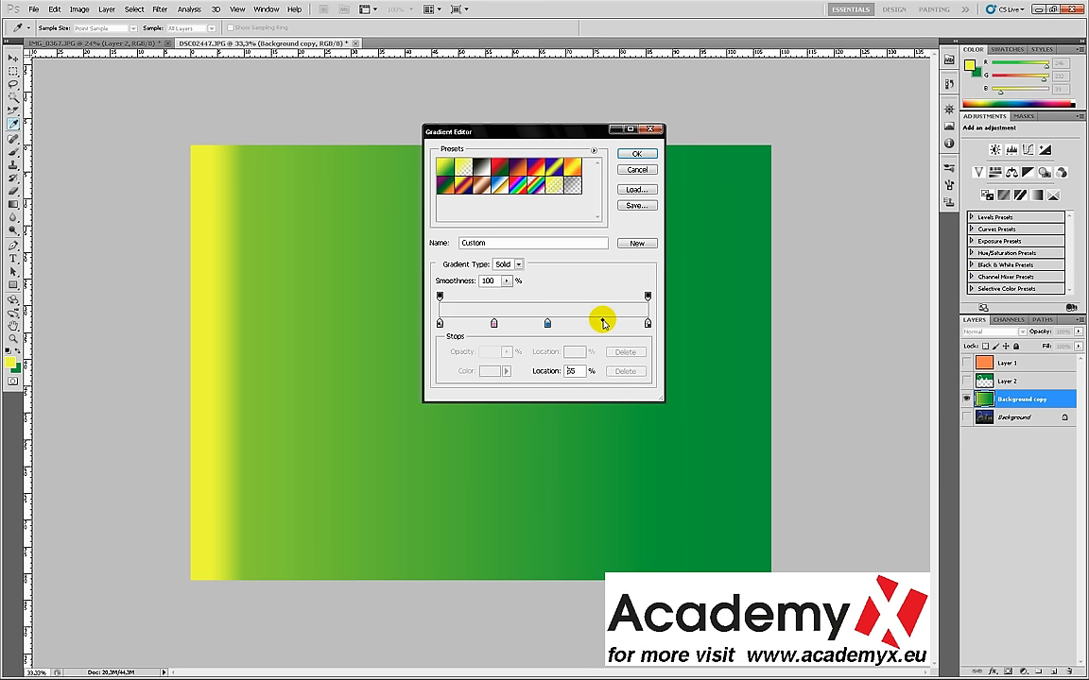
pyautogui.doubleClick(572, 370)
pyautogui.write('50')
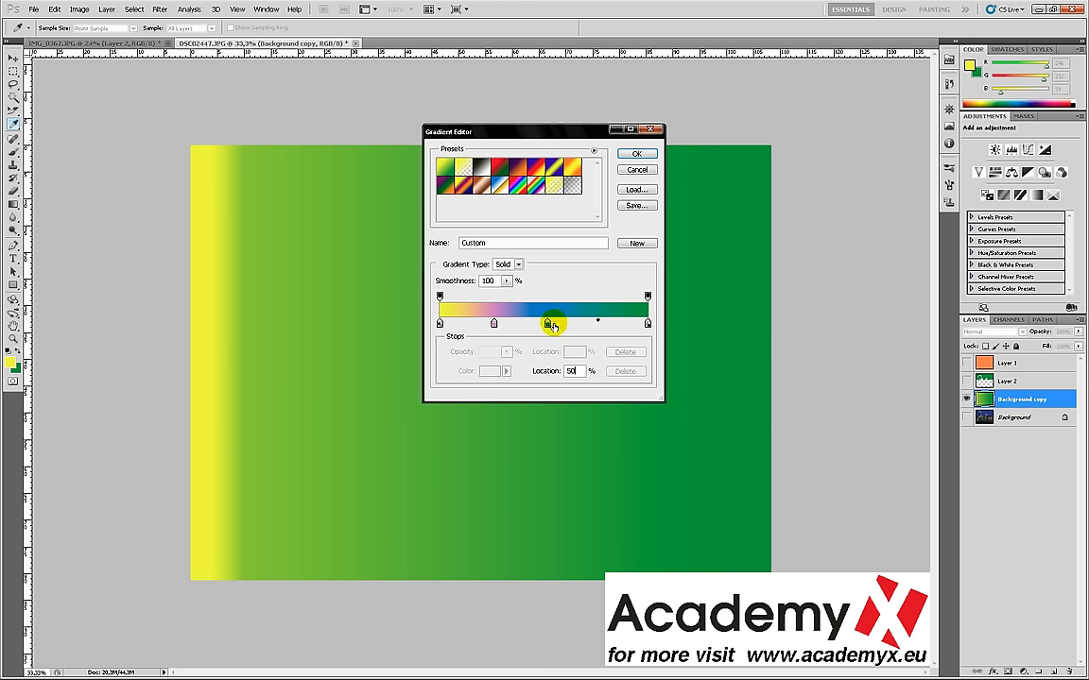
pyautogui.press('Return')
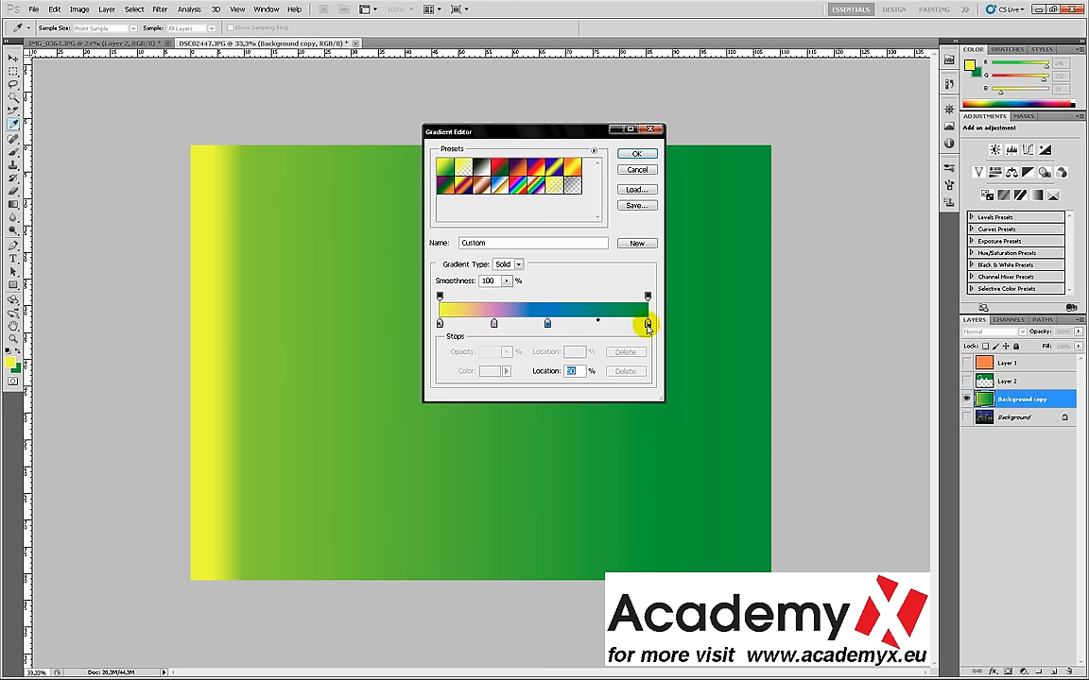
# - Delete the blue stop to leave a yellow-pink-green gradient and confirm it
pyautogui.click(647, 325)
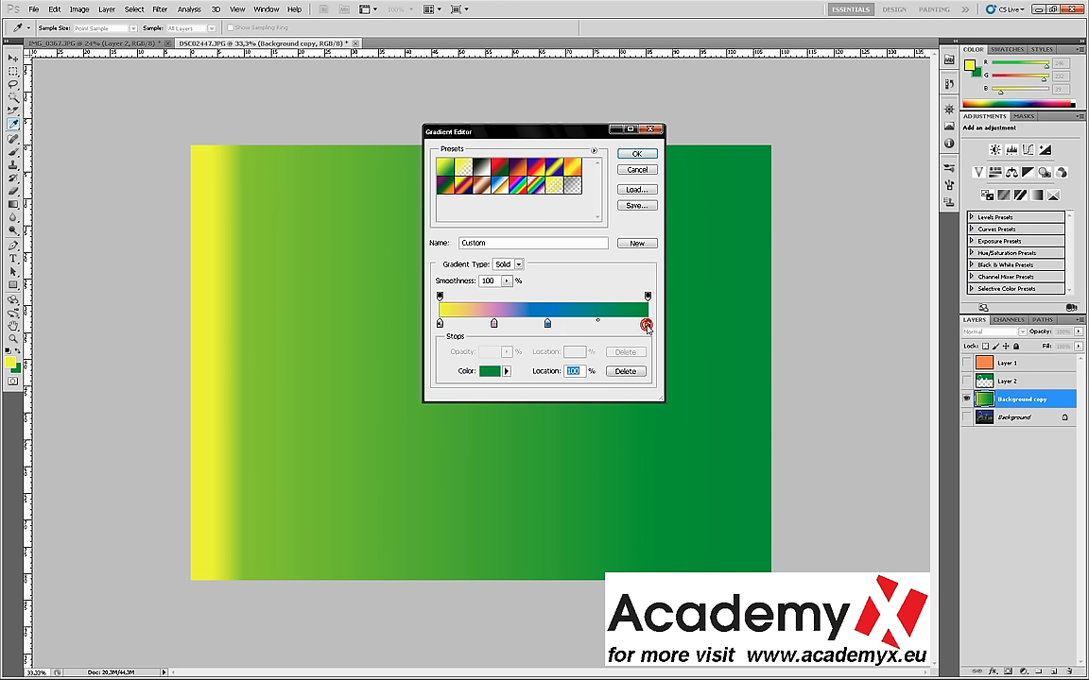
pyautogui.click(507, 372)
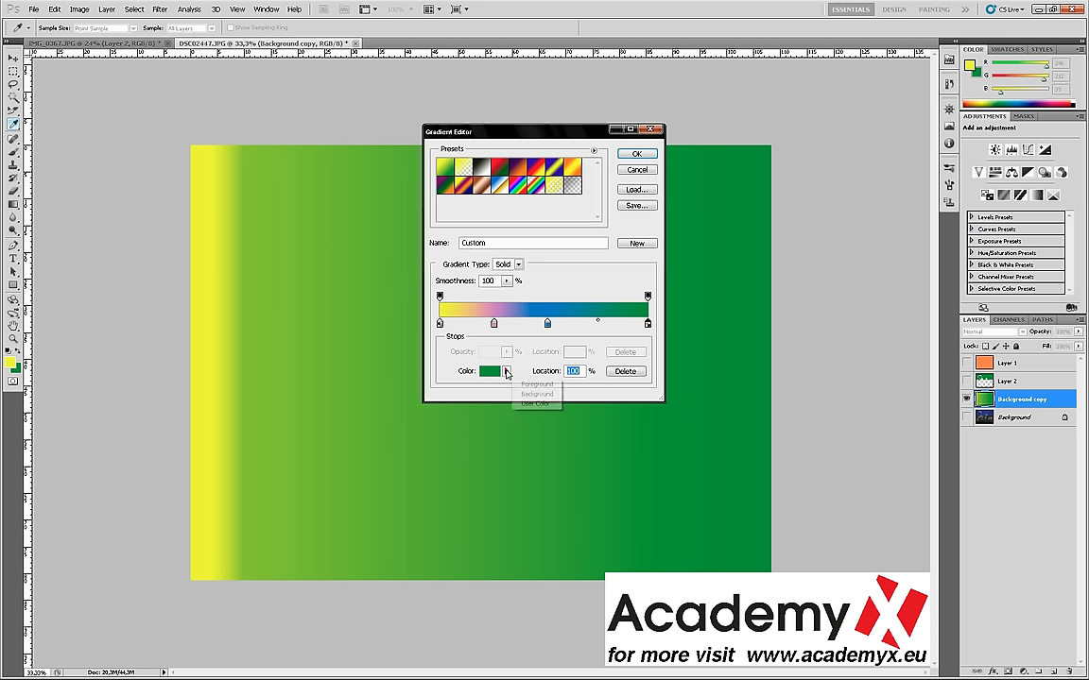
pyautogui.click(506, 371)
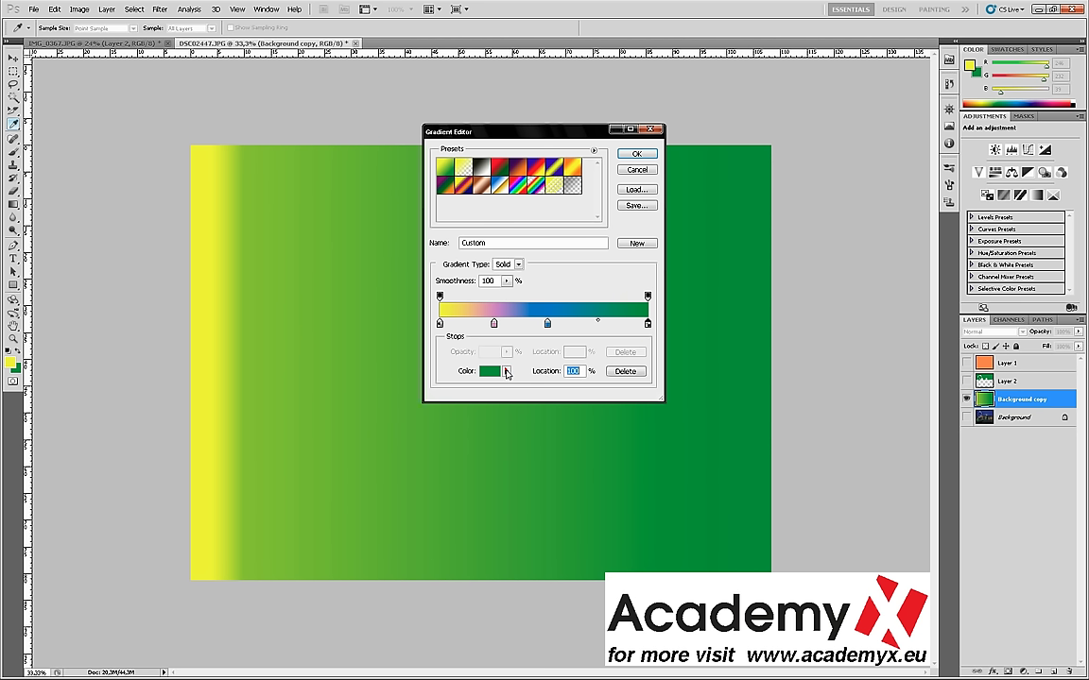
pyautogui.click(548, 325)
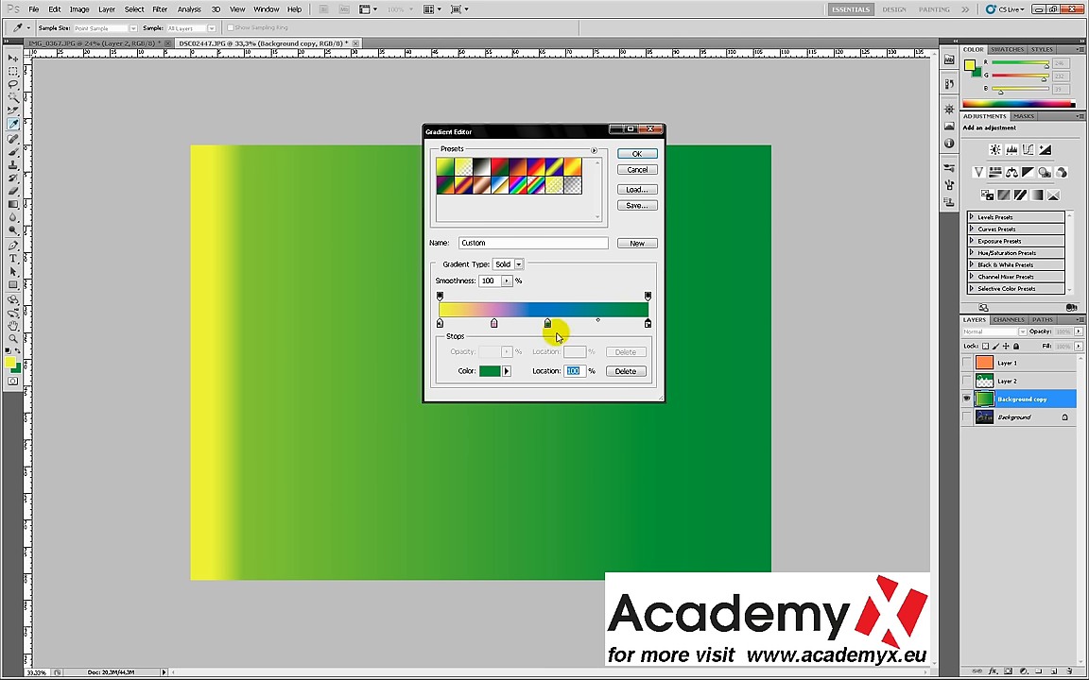
pyautogui.click(624, 371)
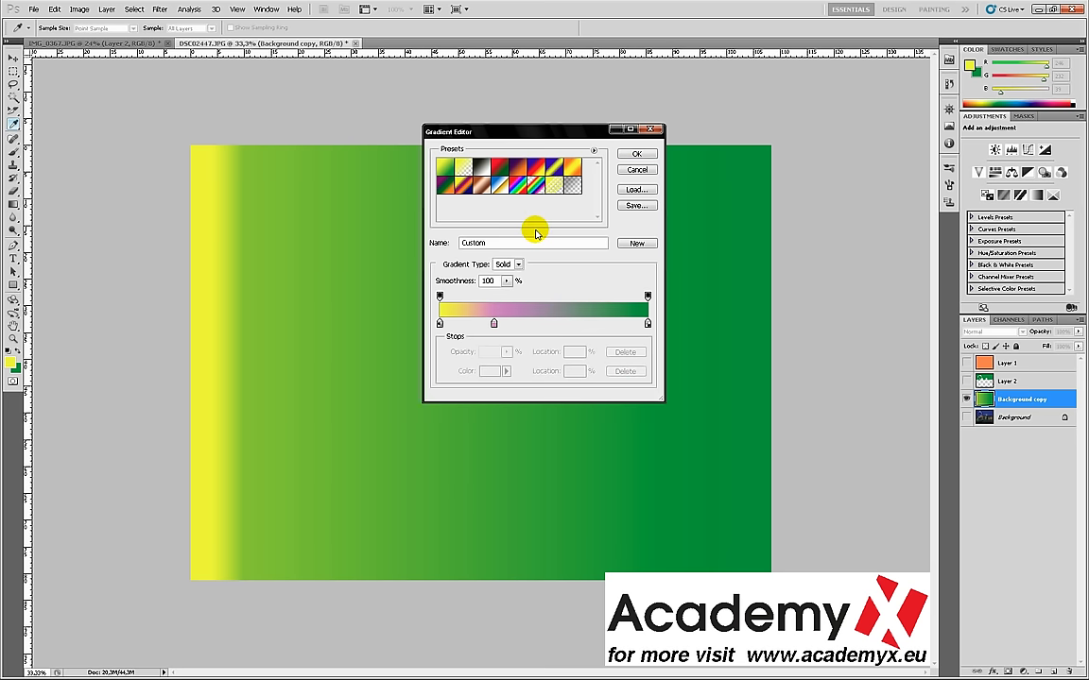
pyautogui.doubleClick(500, 242)
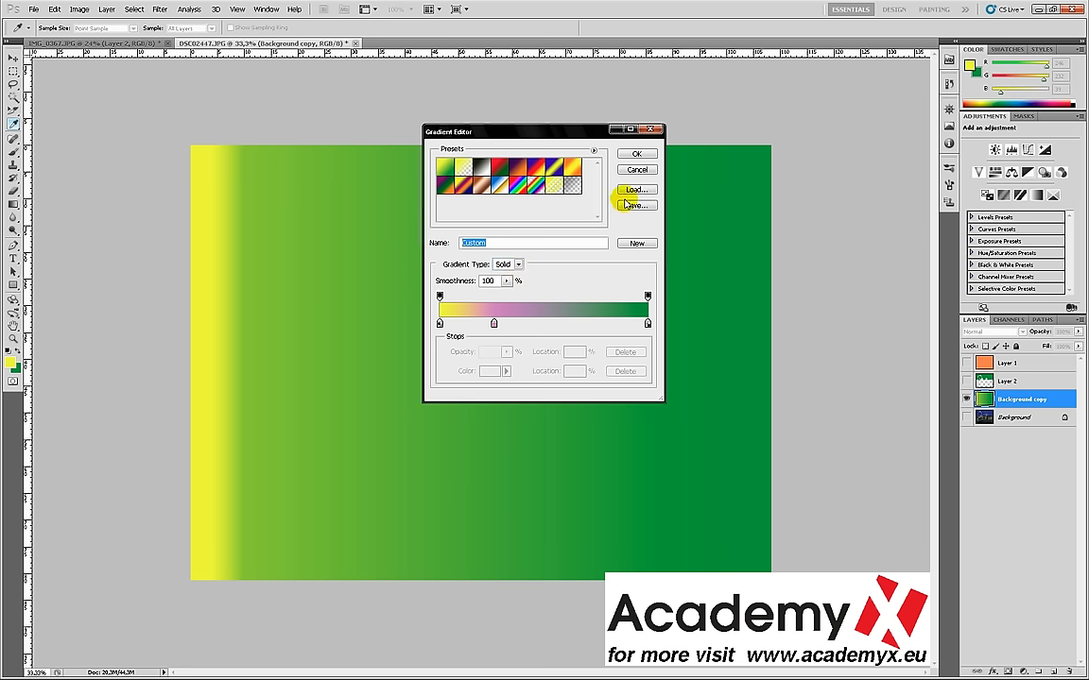
pyautogui.click(633, 155)
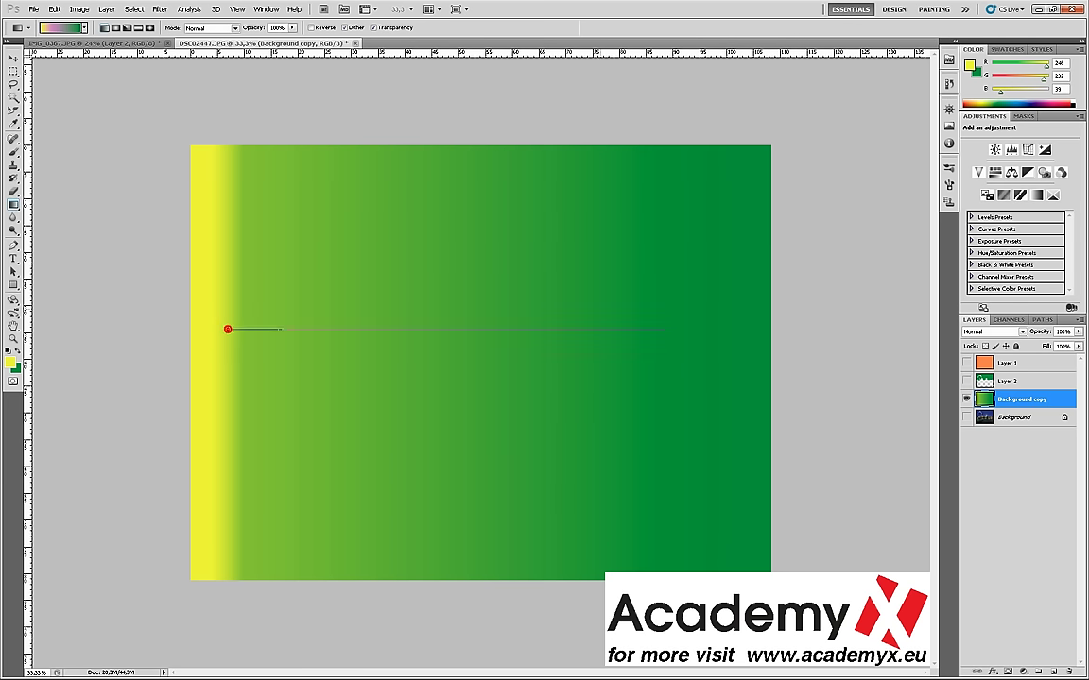
# - Draw the yellow-pink-green gradient across Background copy, then hide that layer to show the London Eye photo
pyautogui.moveTo(662, 328); pyautogui.dragTo(730, 335)
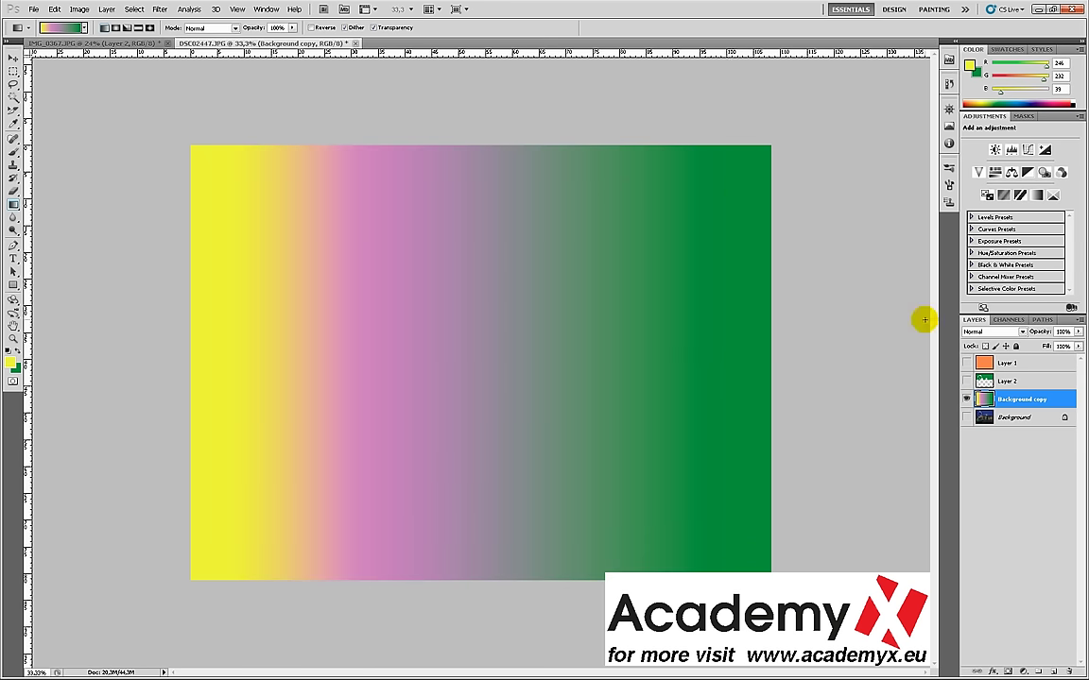
pyautogui.keyDown('alt'); pyautogui.click(967, 418); pyautogui.keyUp('alt')
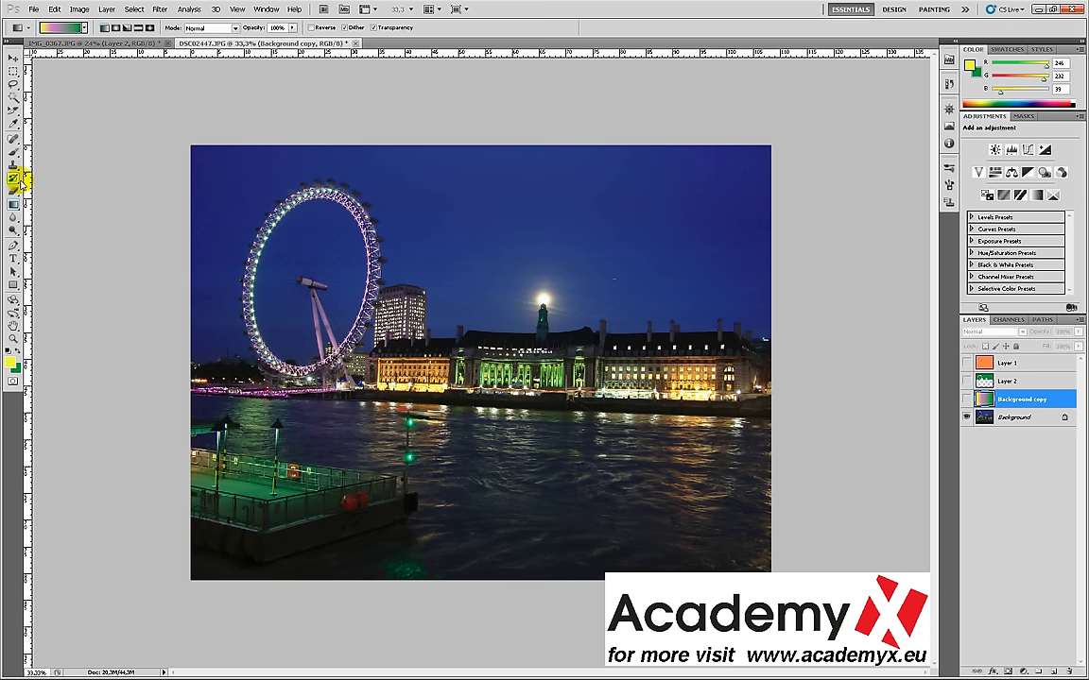
# - Magic-wand the night sky on the Background layer and add a new empty layer
pyautogui.click(13, 98)
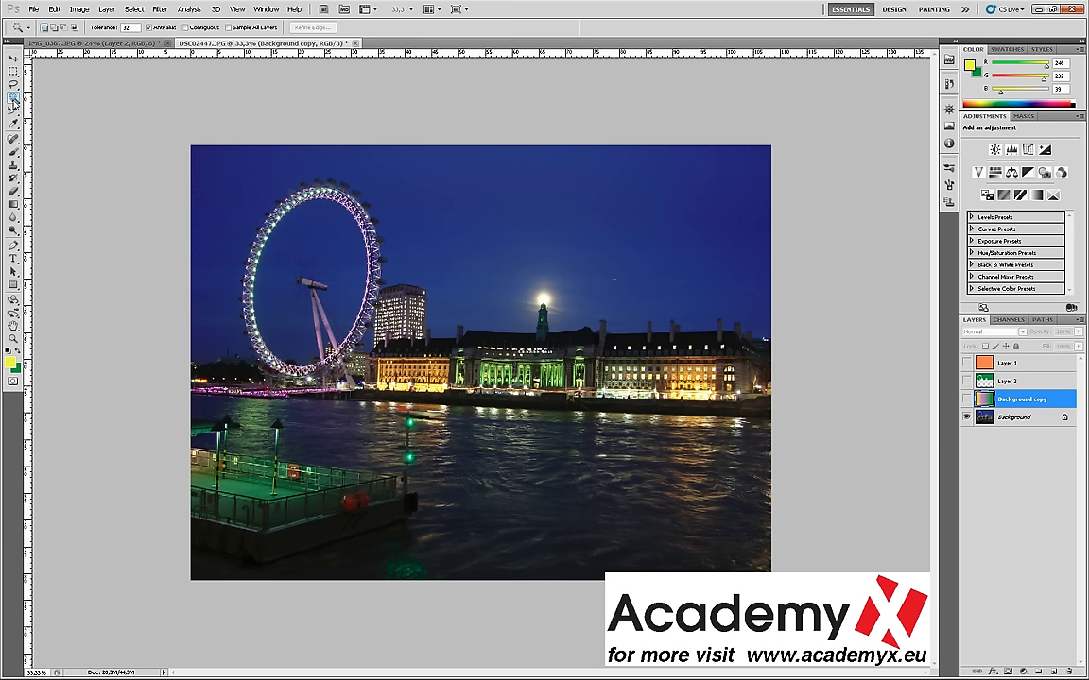
pyautogui.click(471, 229)
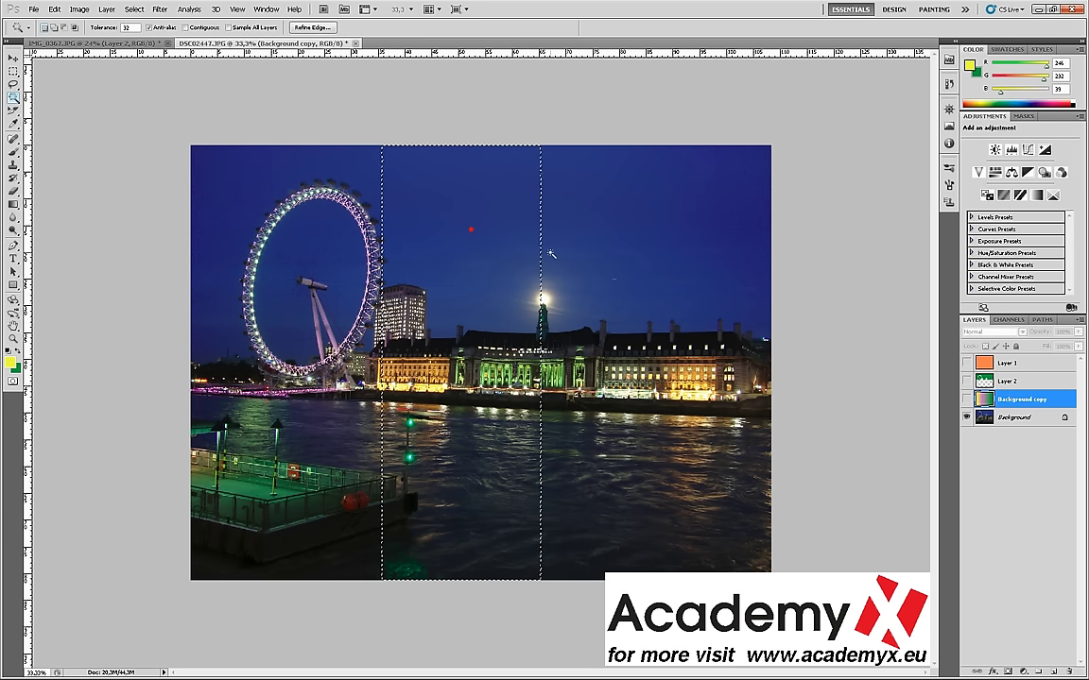
pyautogui.click(1013, 417)
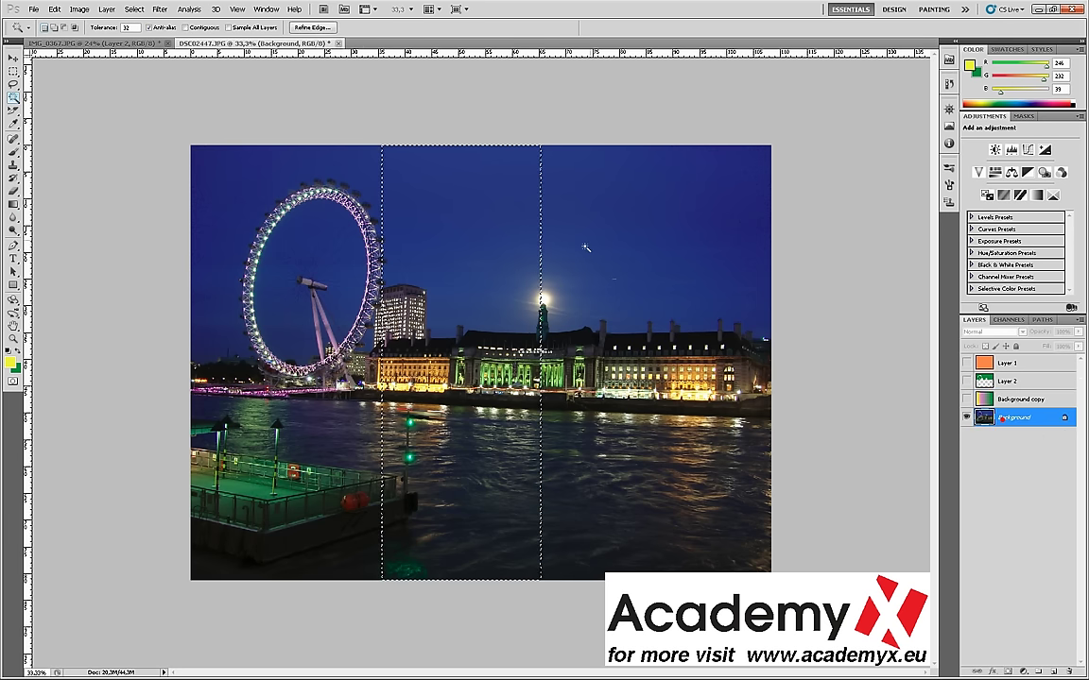
pyautogui.click(597, 242)
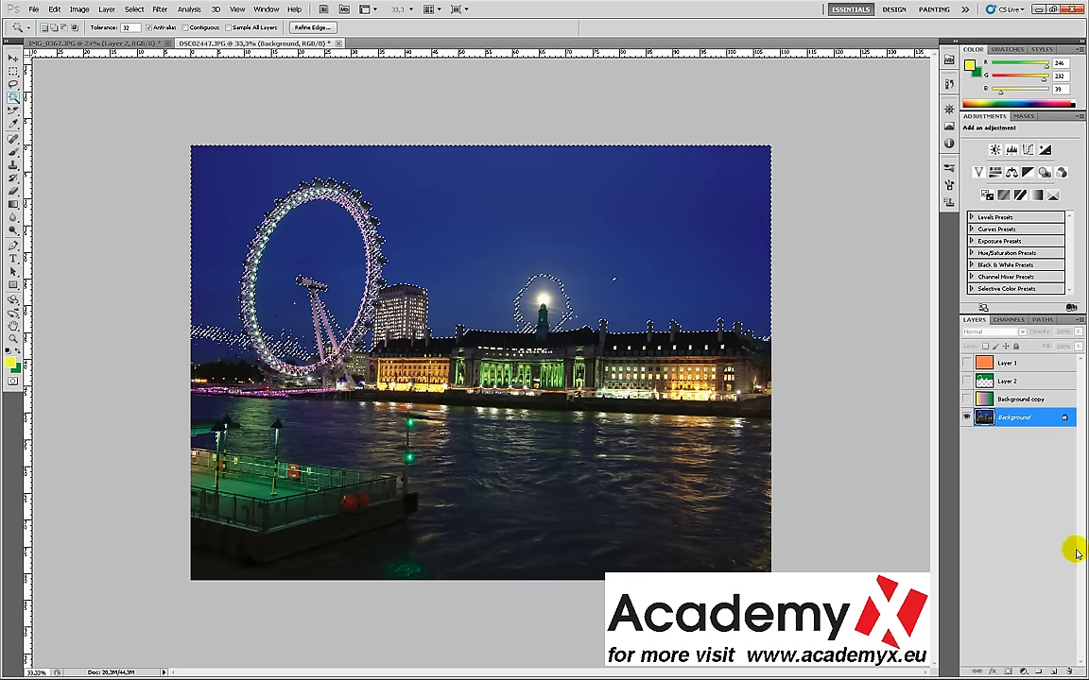
pyautogui.click(1054, 671)
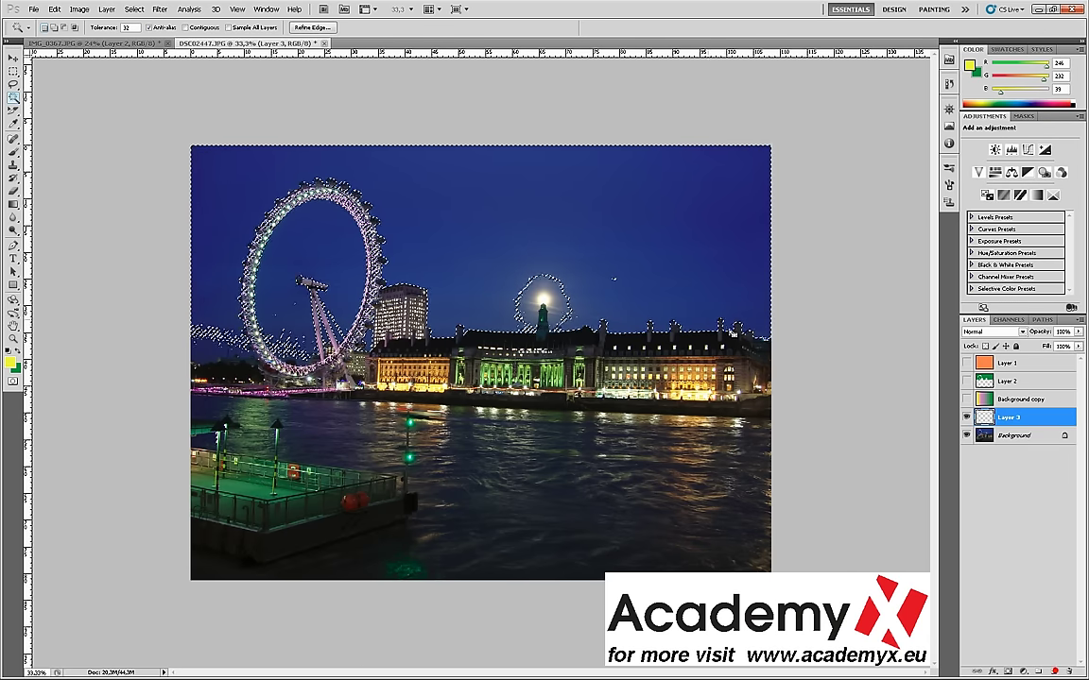
# - Fill the sky selection with a horizontal yellow-pink-green gradient, deselect, and add another layer
pyautogui.click(13, 204)
pyautogui.moveTo(200, 257)
pyautogui.mouseDown()
pyautogui.moveTo(739, 257)
pyautogui.moveTo(751, 267)
pyautogui.mouseUp()
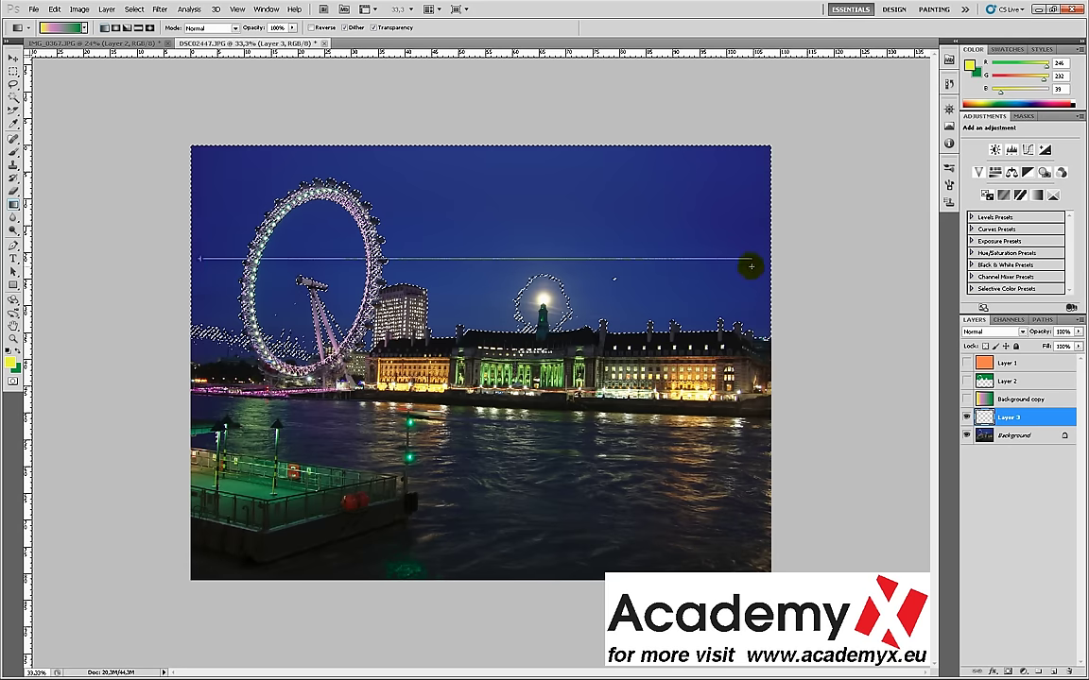
pyautogui.moveTo(751, 267)
pyautogui.mouseDown()
pyautogui.moveTo(744, 249)
pyautogui.moveTo(741, 267)
pyautogui.mouseUp()
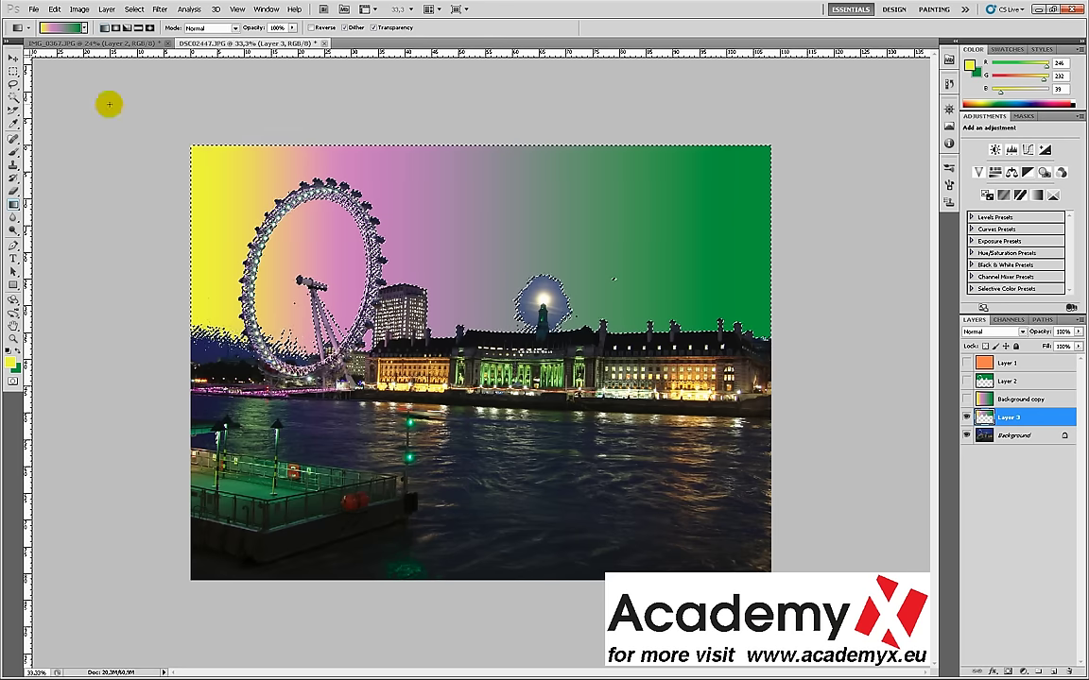
pyautogui.hotkey('ctrl', 'j')
pyautogui.press('p')
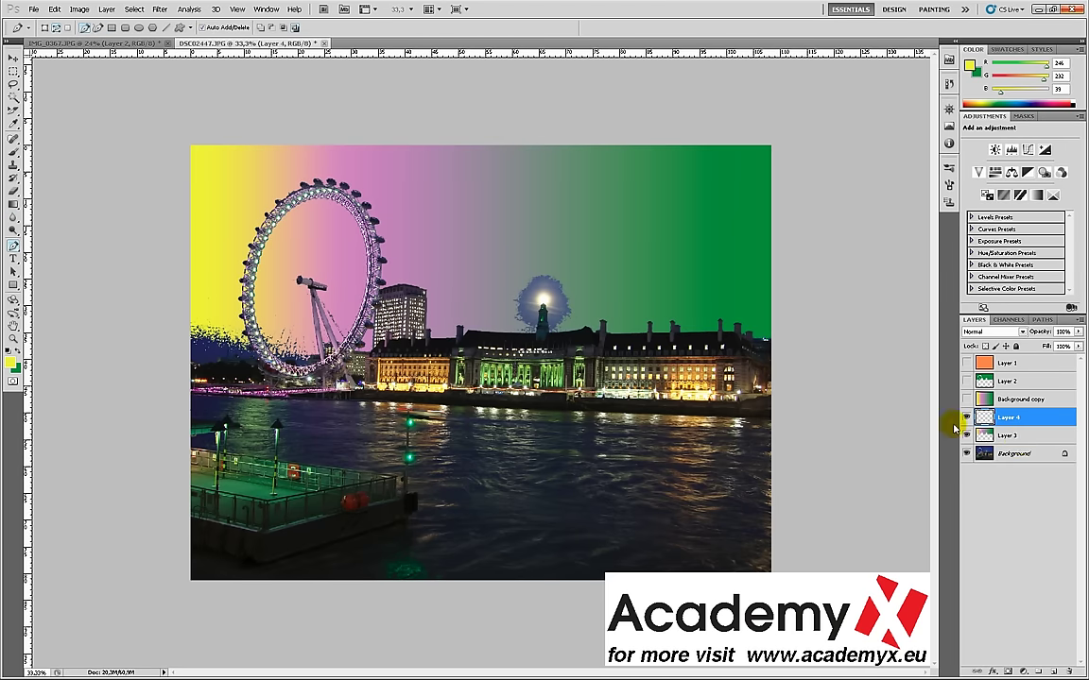
# - Delete Layers 2, 3 and 4 from the Layers panel
pyautogui.click(1007, 436)
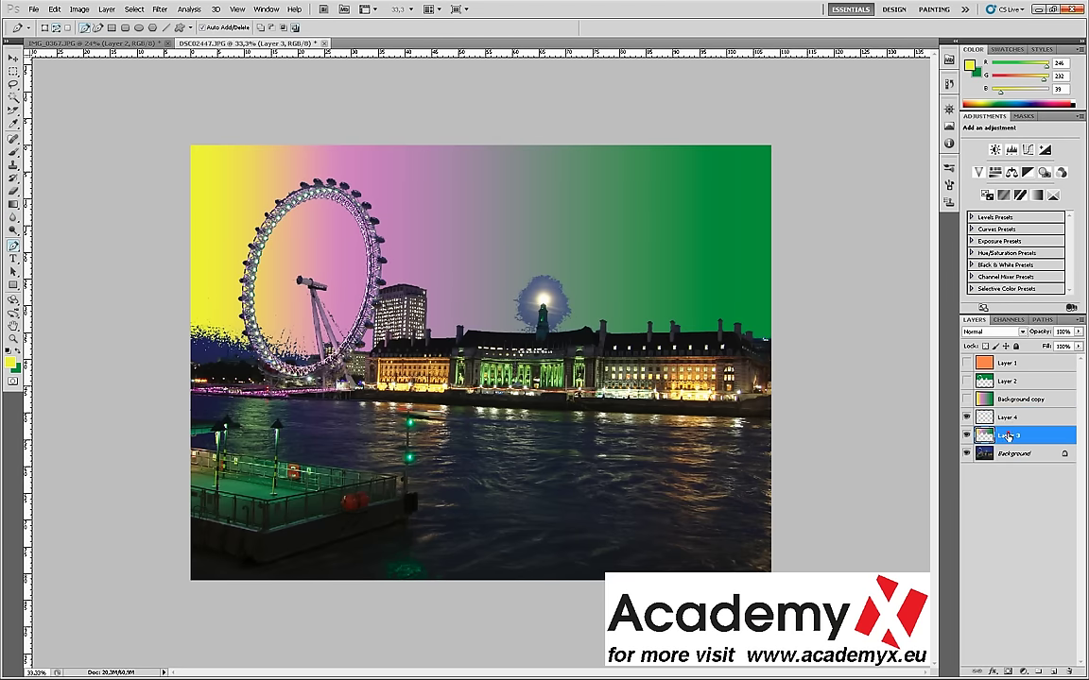
pyautogui.keyDown('ctrl'); pyautogui.click(1009, 418); pyautogui.keyUp('ctrl')
pyautogui.keyDown('ctrl'); pyautogui.click(1007, 381); pyautogui.keyUp('ctrl')
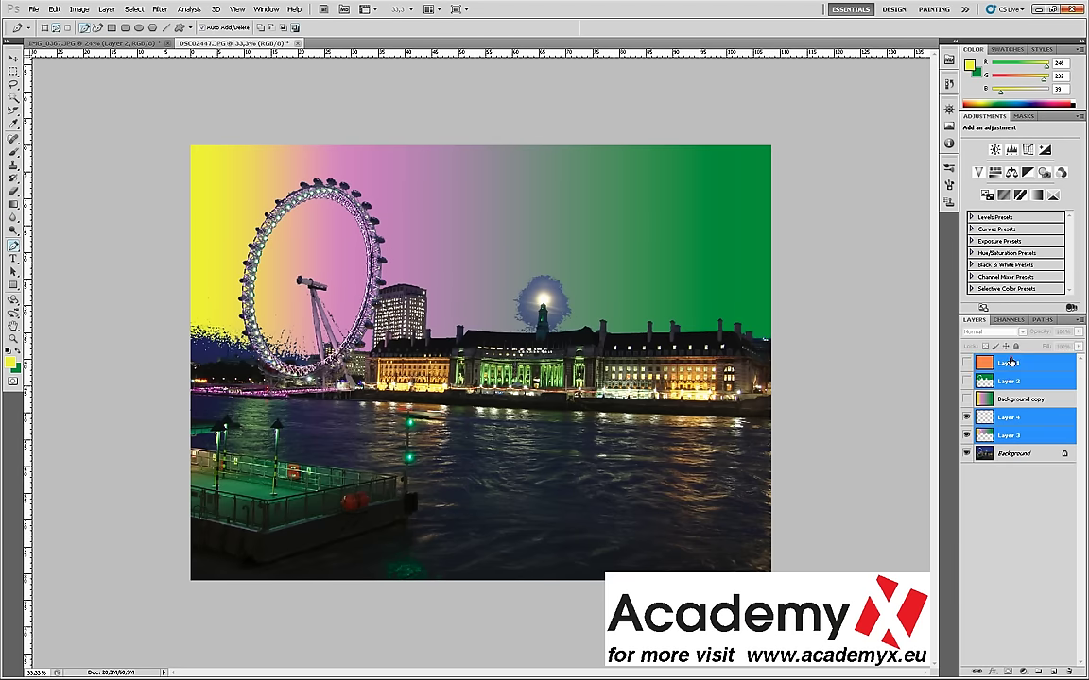
pyautogui.keyDown('ctrl'); pyautogui.click(1011, 363); pyautogui.keyUp('ctrl')
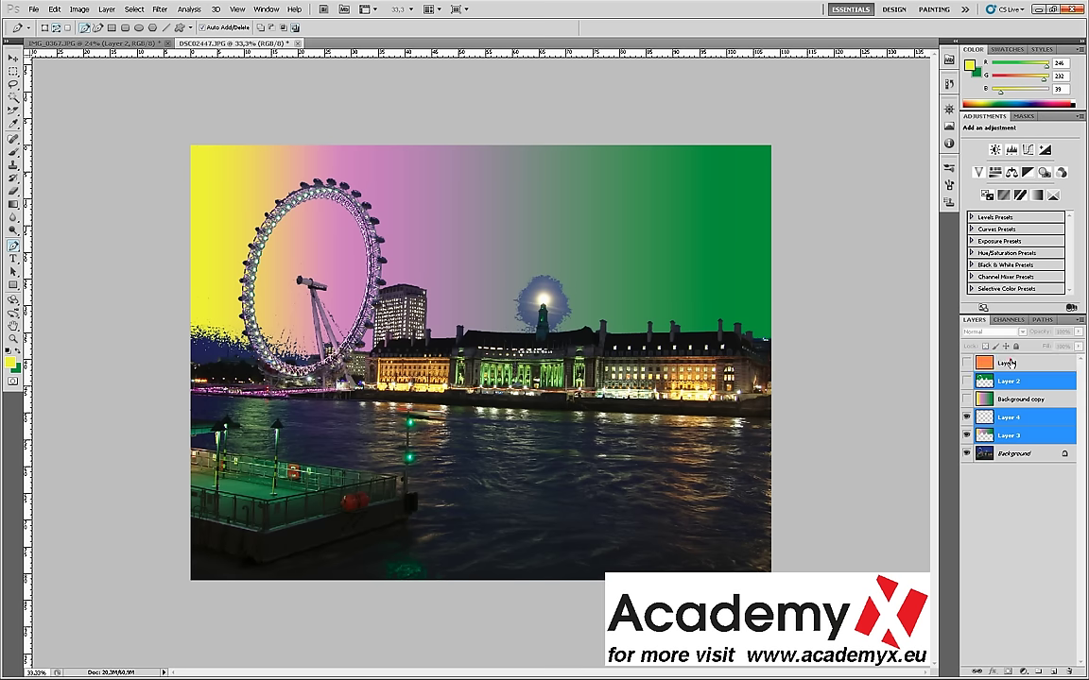
pyautogui.press('Delete')
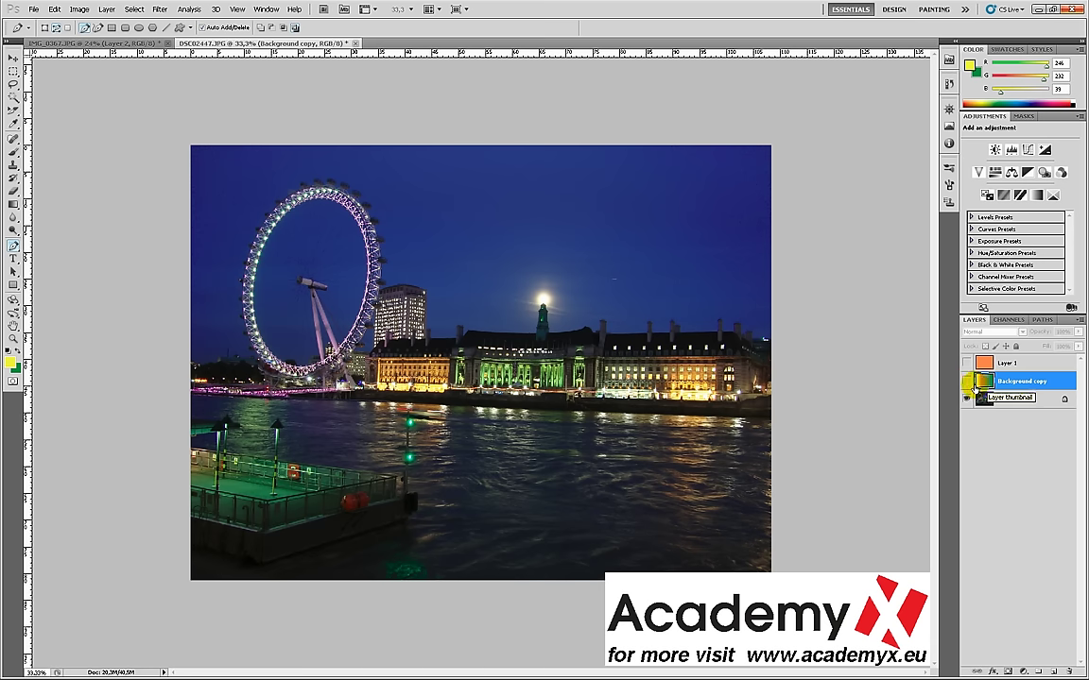
# - Magic-wand the night sky on Background, then make Background copy active
pyautogui.click(984, 399)
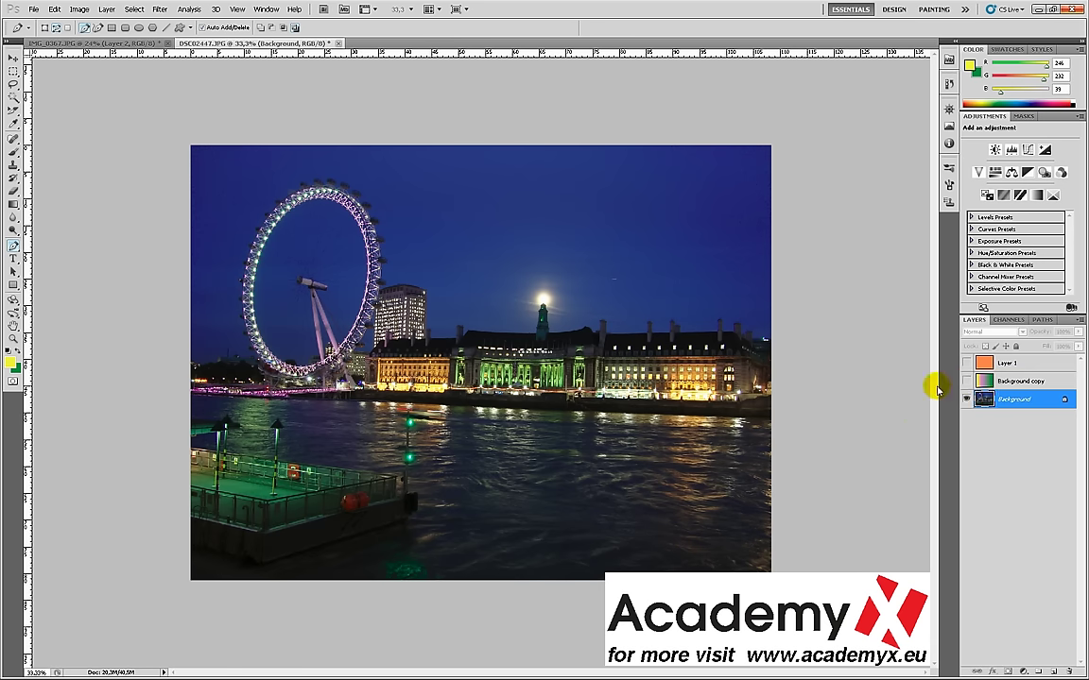
pyautogui.press('w')
pyautogui.click(650, 269)
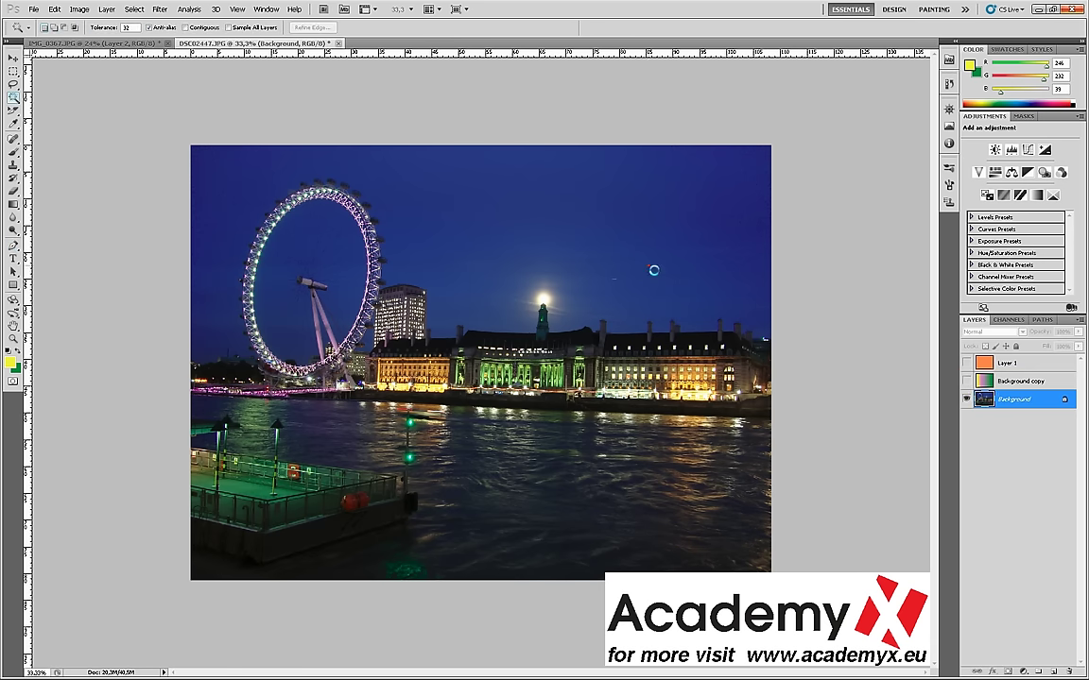
pyautogui.click(983, 380)
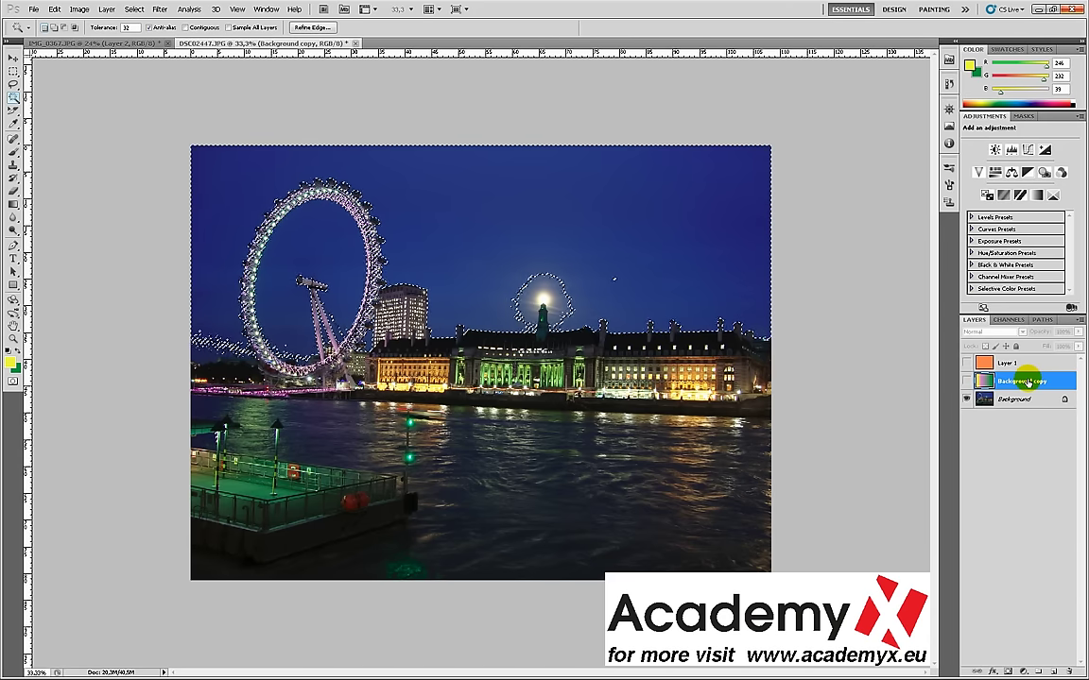
# - Give Background copy a sky-shaped mask, make it visible, and duplicate the Background layer
pyautogui.click(1006, 672)
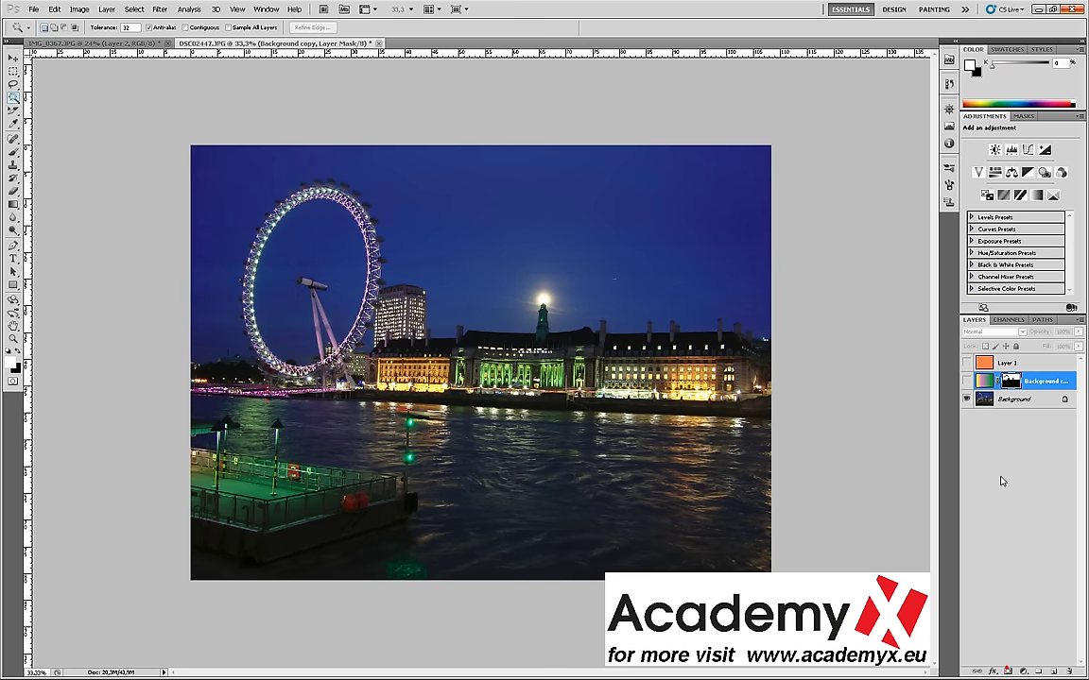
pyautogui.click(965, 381)
pyautogui.click(1036, 376)
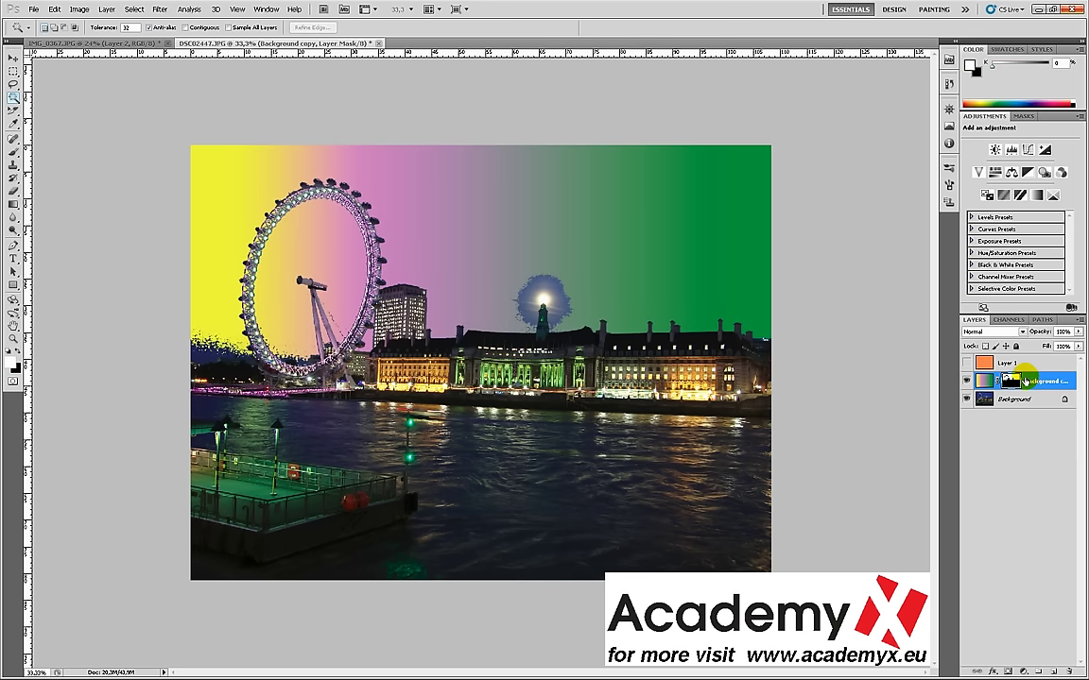
pyautogui.click(1028, 387)
pyautogui.click(1009, 384)
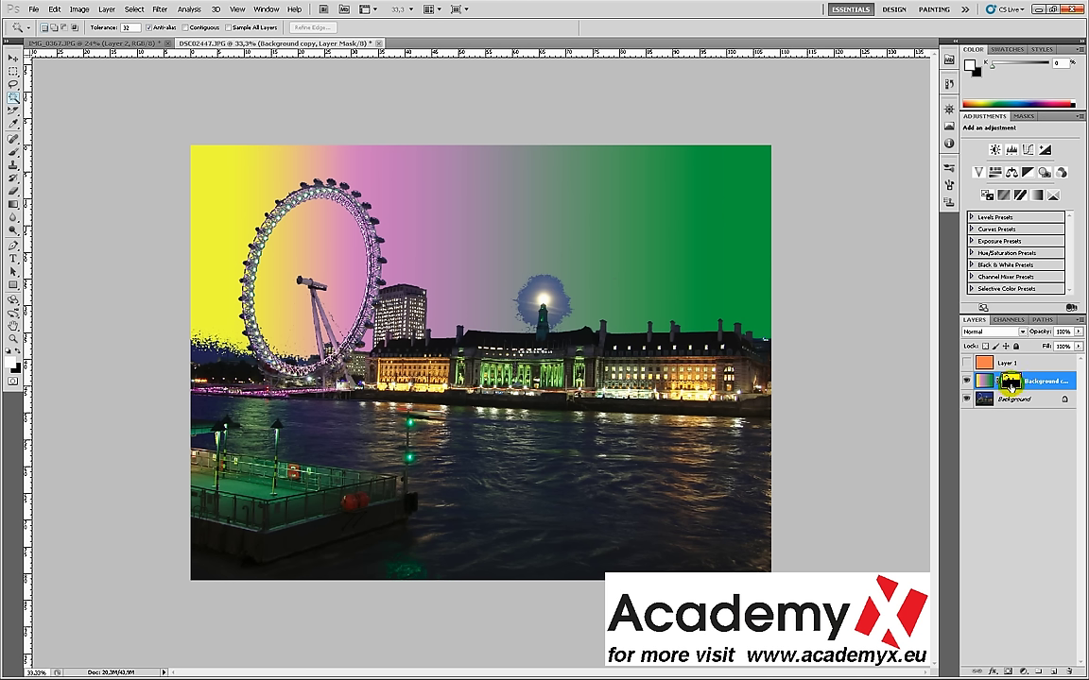
pyautogui.click(999, 405)
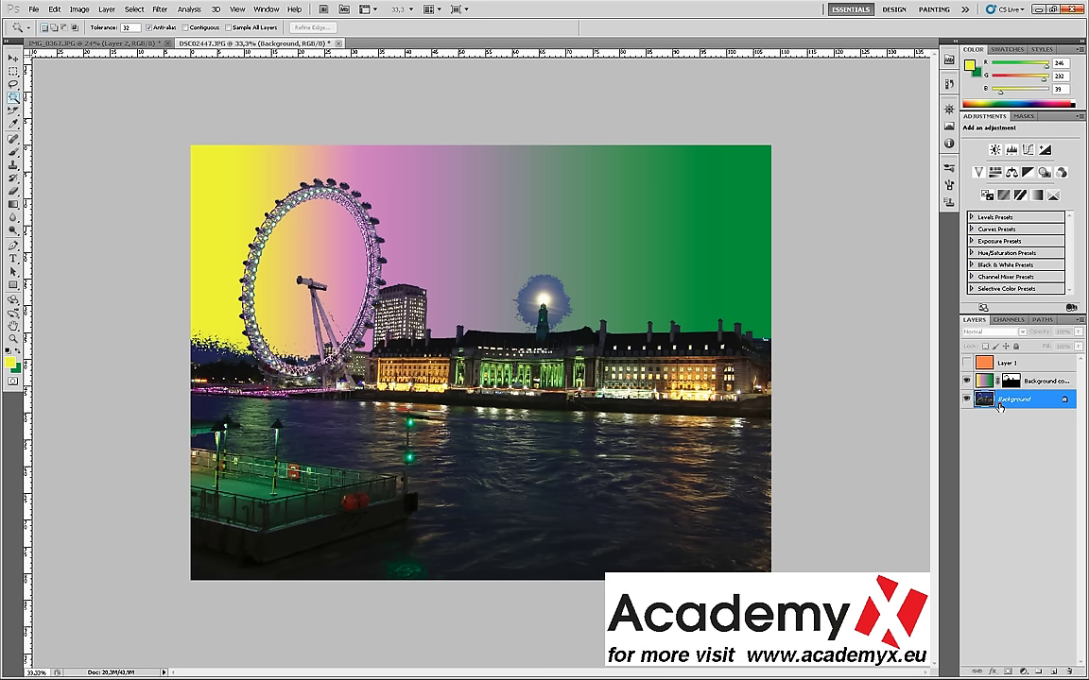
pyautogui.moveTo(999, 404); pyautogui.dragTo(1011, 401)
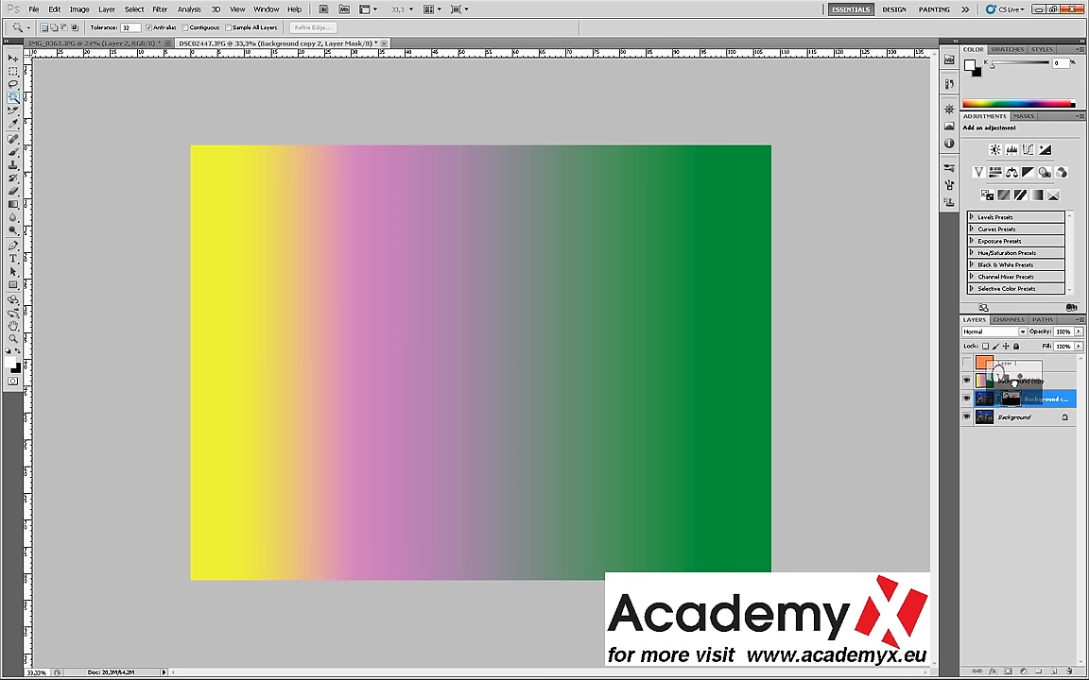
# - Move Background copy 2 above the gradient layer and adjust its mask
pyautogui.moveTo(1011, 399); pyautogui.dragTo(1029, 402)
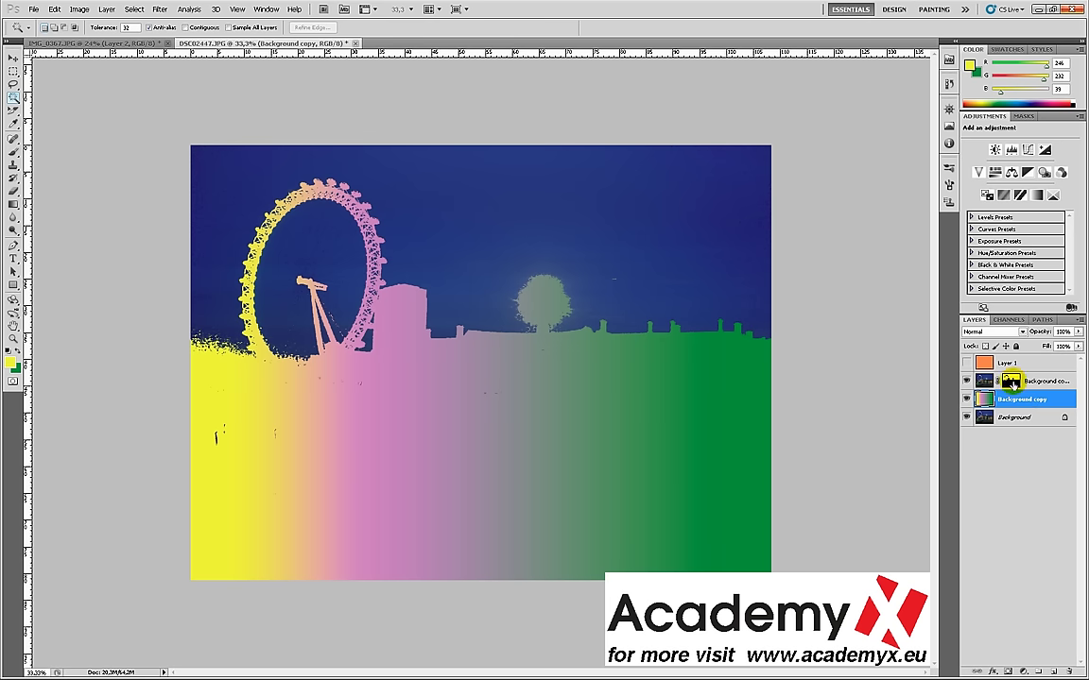
pyautogui.click(1040, 380)
pyautogui.click(1049, 413)
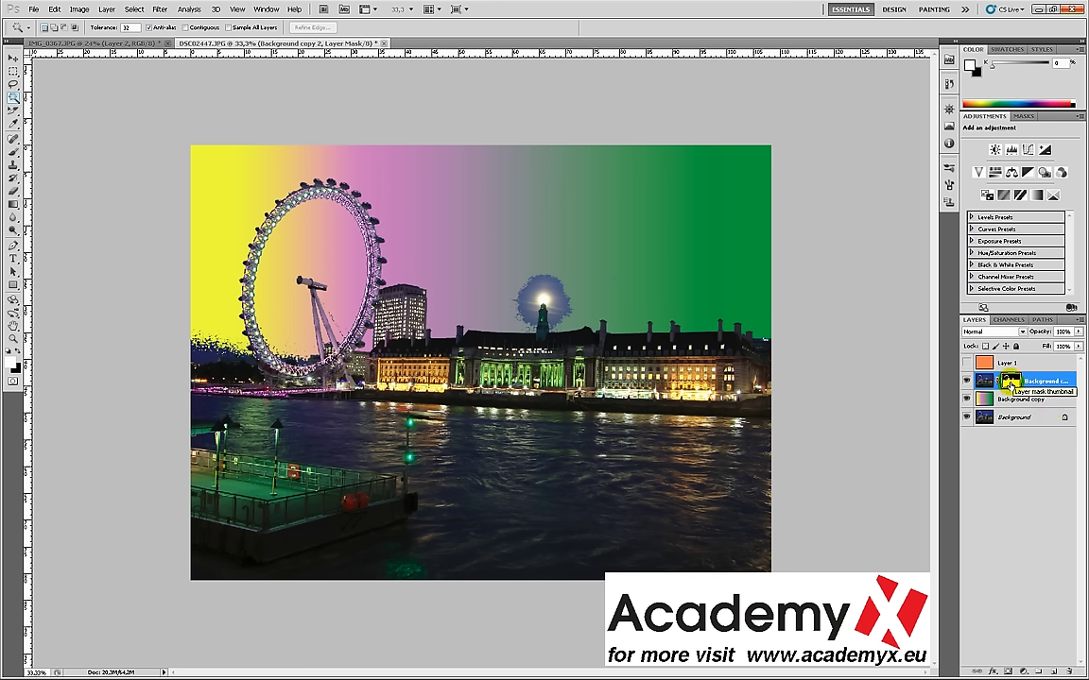
pyautogui.moveTo(1010, 385)
pyautogui.mouseDown()
pyautogui.moveTo(1007, 365)
pyautogui.moveTo(1005, 401)
pyautogui.mouseUp()
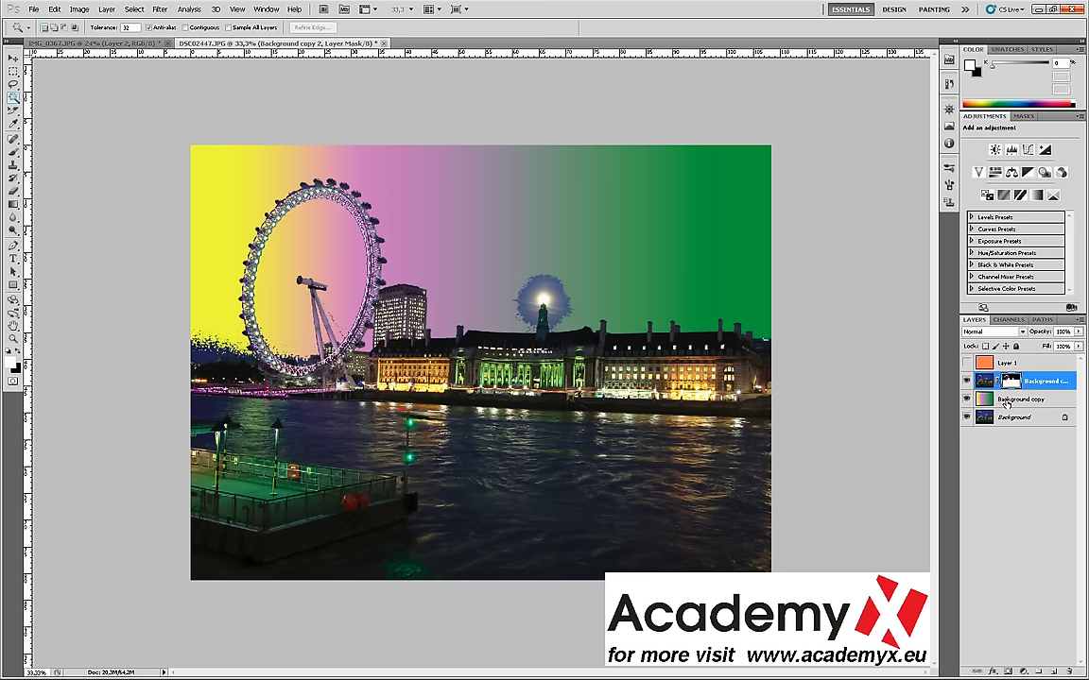
# - Add a blank layer mask to the gradient layer Background copy
pyautogui.click(1005, 401)
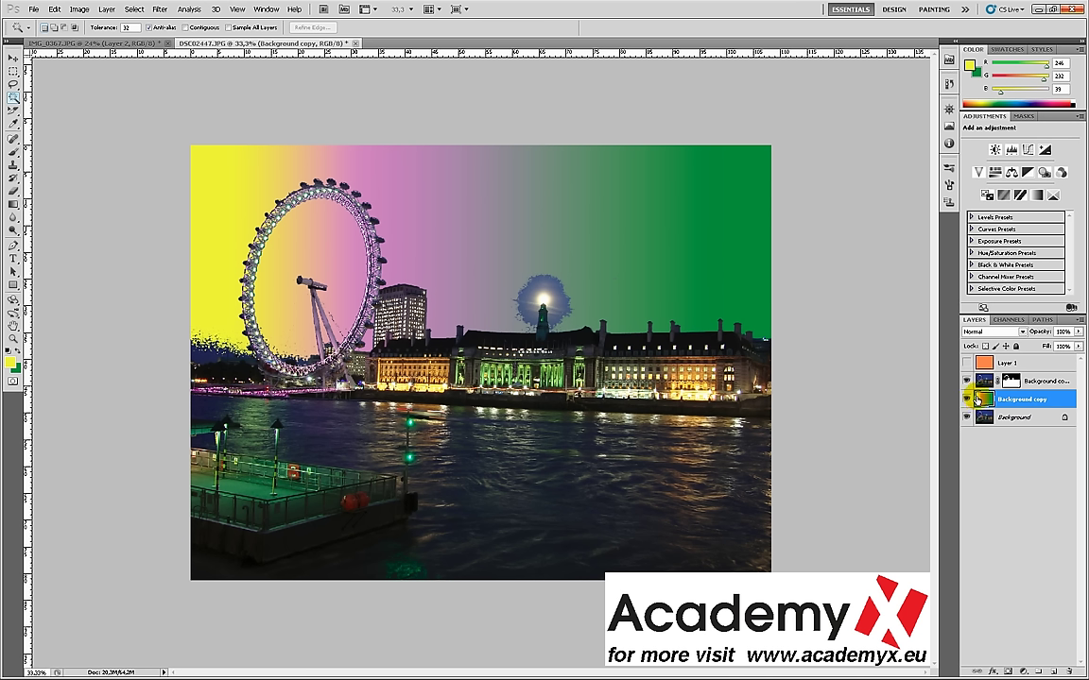
pyautogui.click(1006, 670)
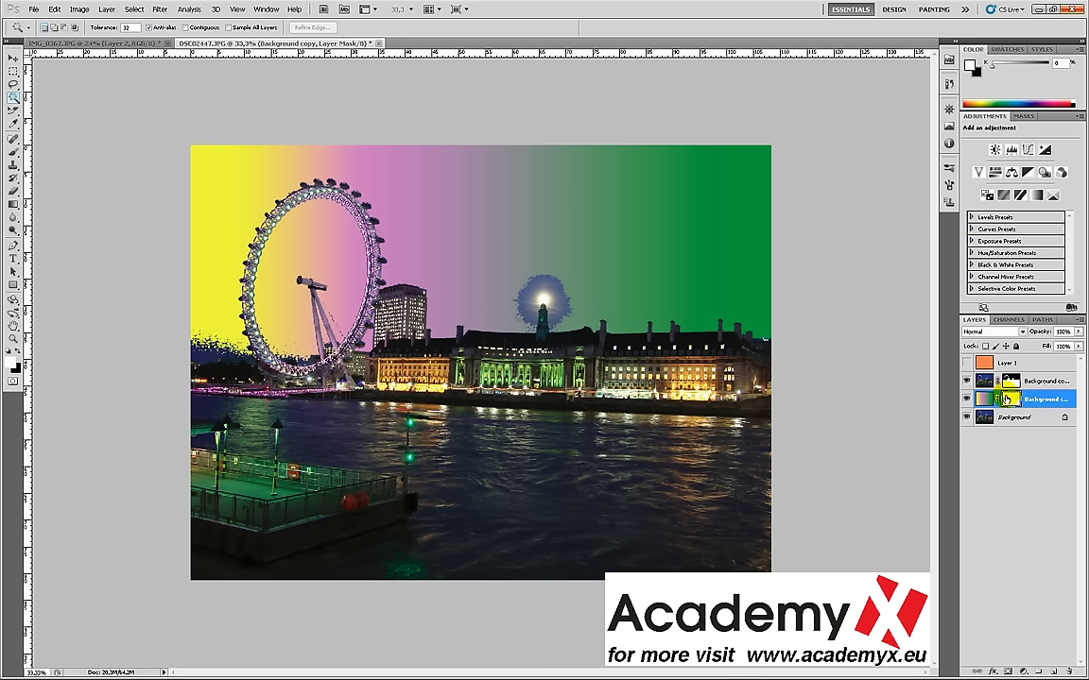
pyautogui.click(992, 400)
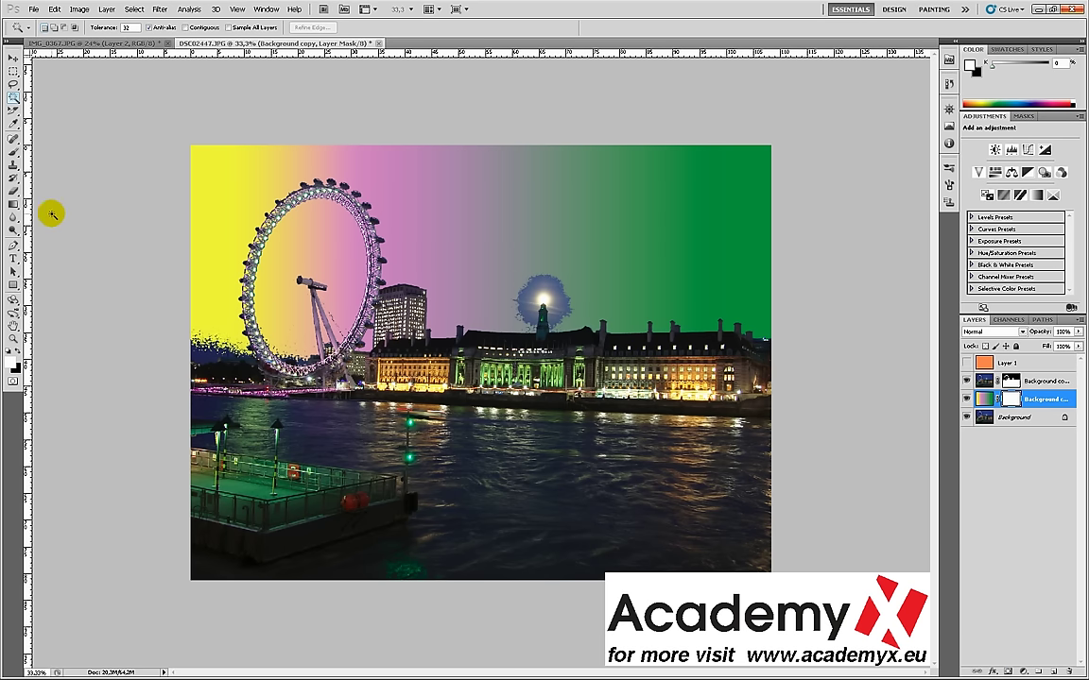
# - Choose the black-to-white gradient preset and fade out the top of the gradient sky on the mask
pyautogui.click(13, 204)
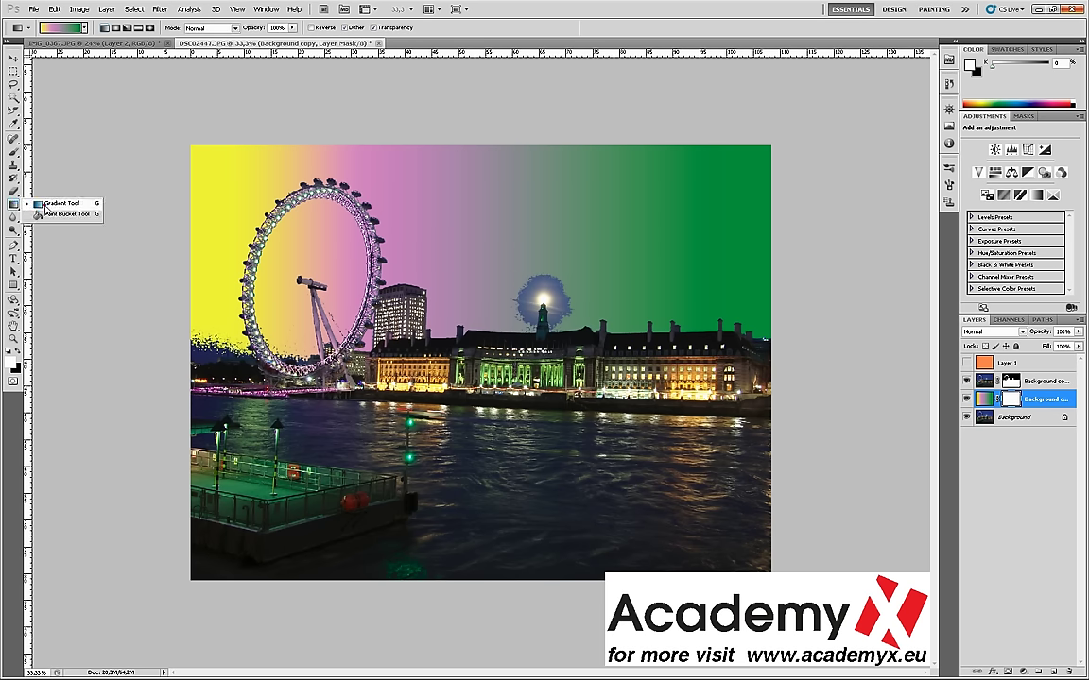
pyautogui.click(45, 204)
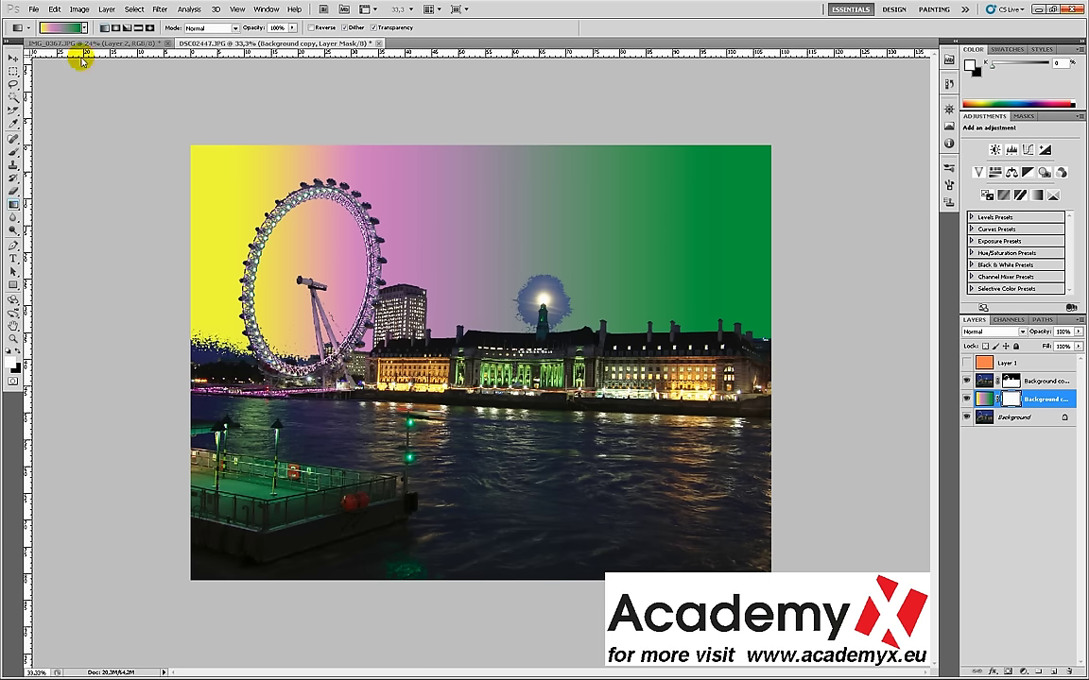
pyautogui.click(85, 28)
pyautogui.click(62, 49)
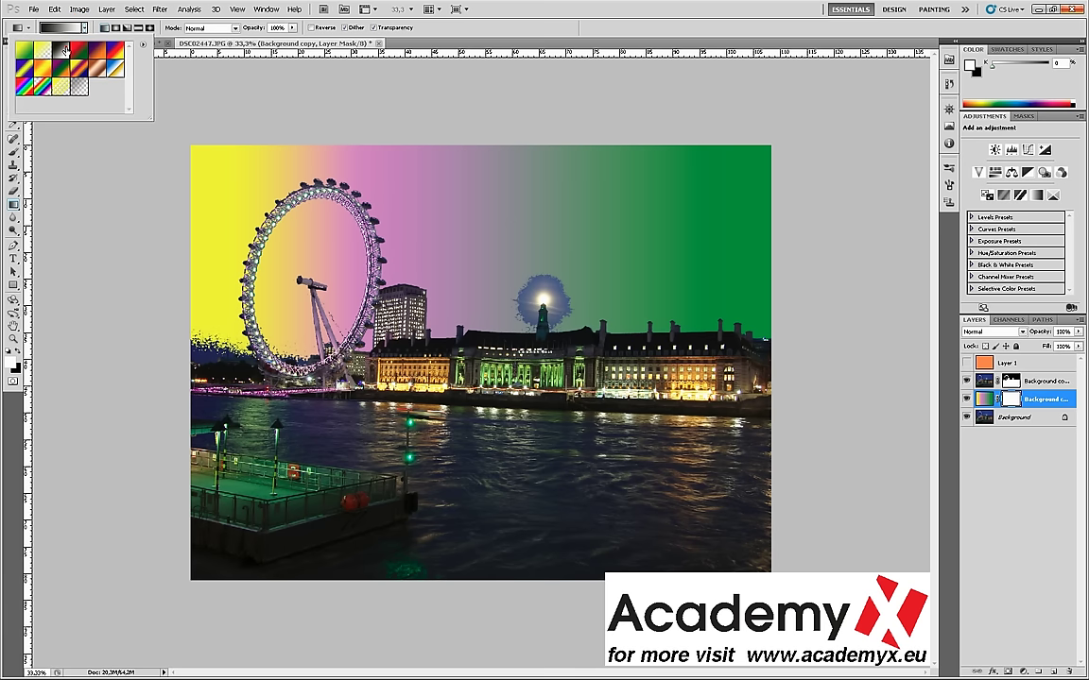
pyautogui.moveTo(493, 160); pyautogui.dragTo(488, 320)
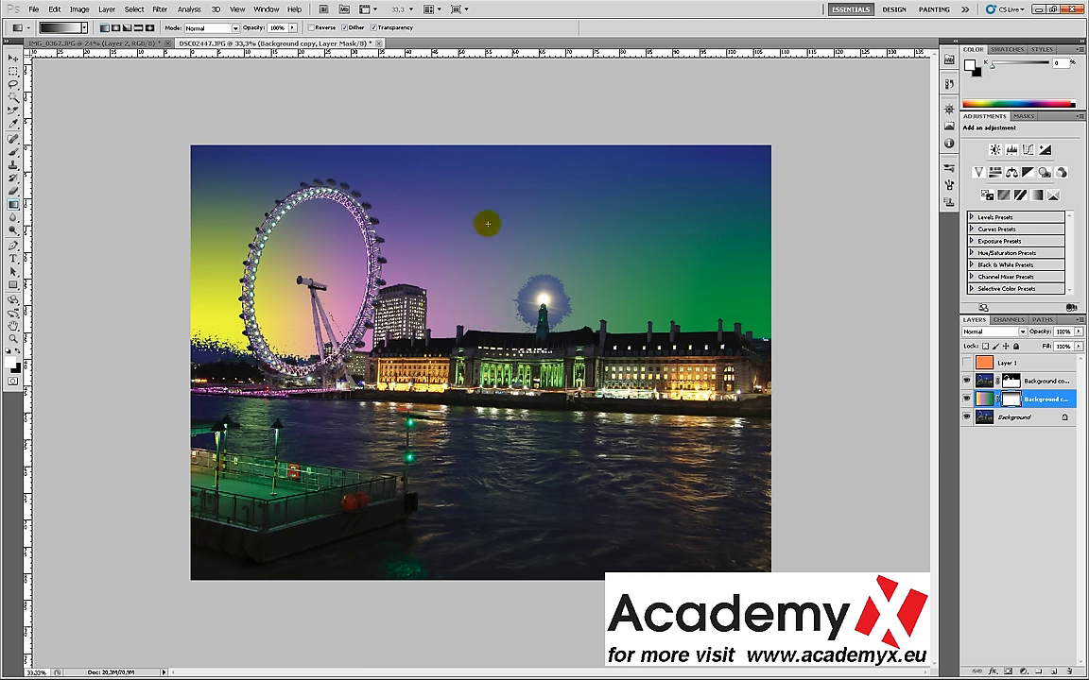
# - Drag a radial gradient outward from the lighthouse to reveal the dark blue night sky
pyautogui.click(116, 27)
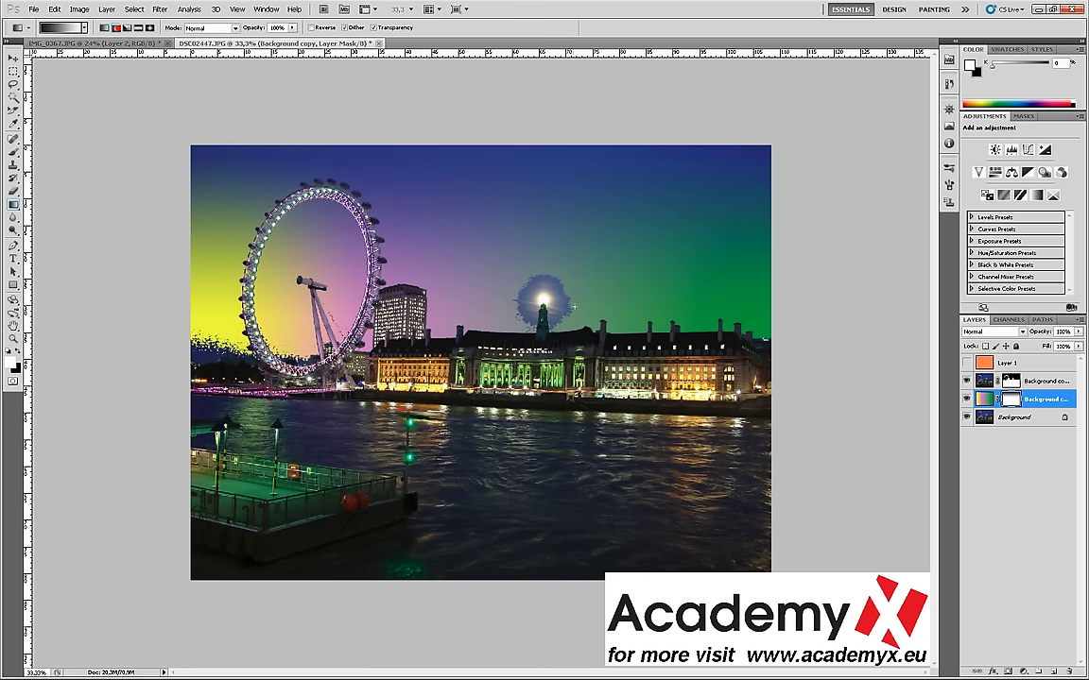
pyautogui.moveTo(540, 301); pyautogui.dragTo(643, 311)
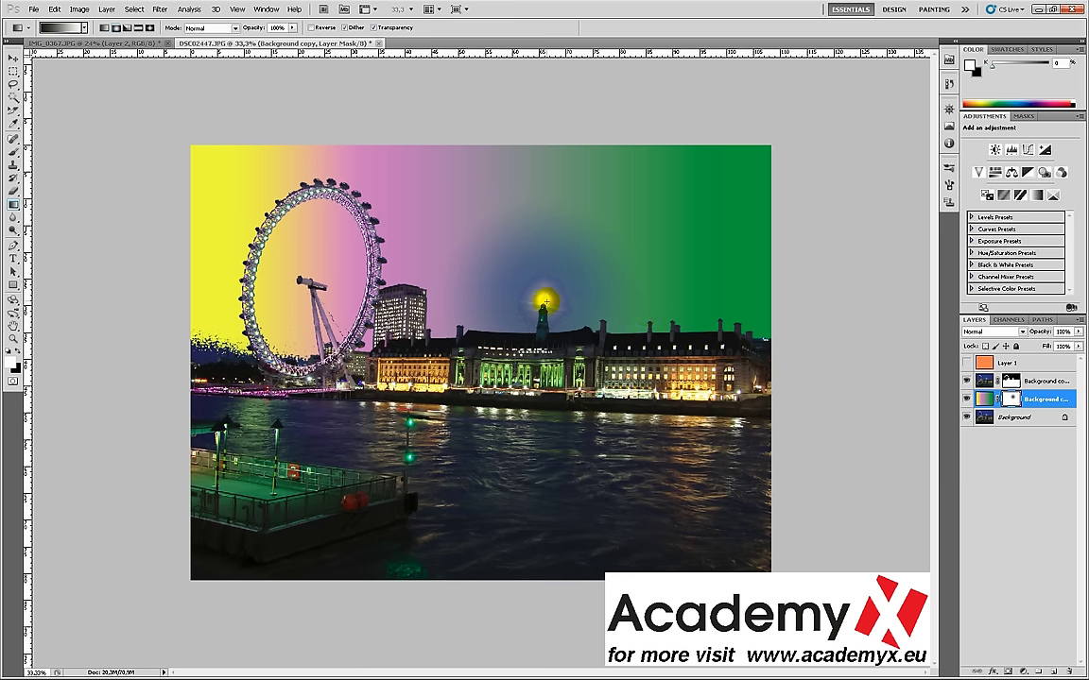
pyautogui.moveTo(543, 297); pyautogui.dragTo(759, 297)
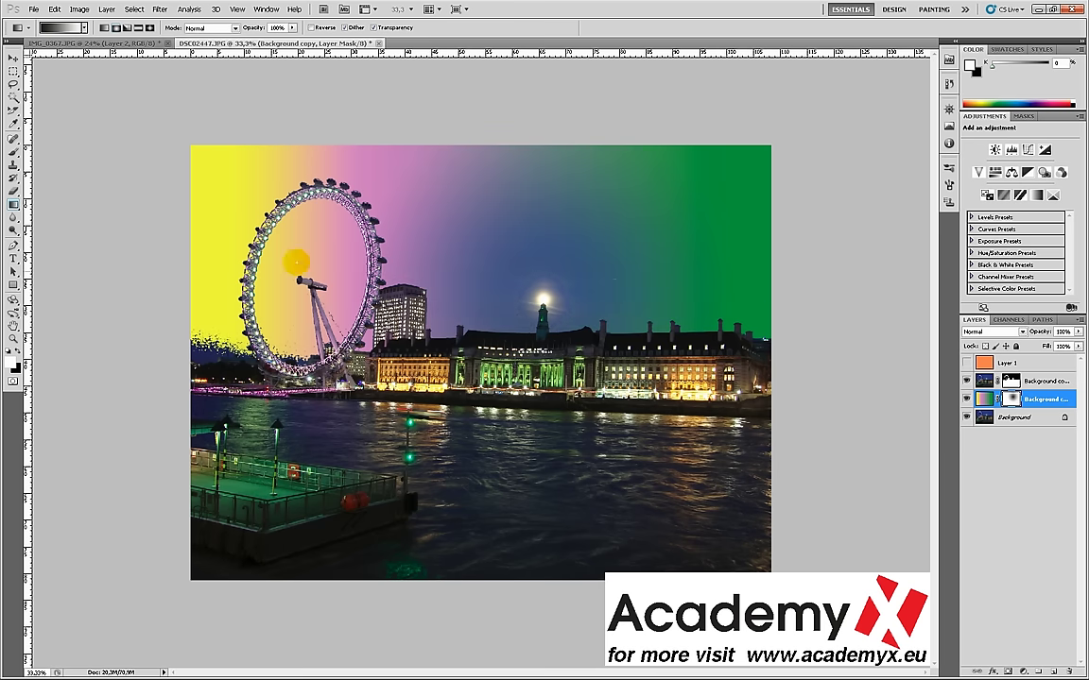
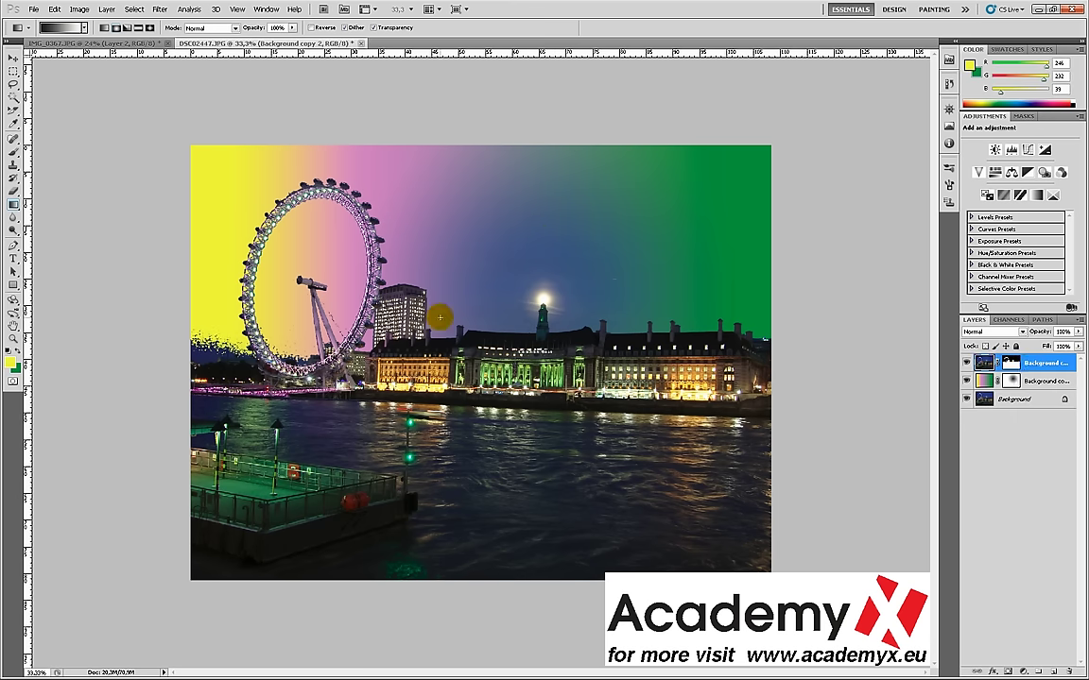
# - Add a Solid Color fill layer in pure black (000000) above the London Eye photo layers
pyautogui.click(1026, 670)
pyautogui.click(966, 485)
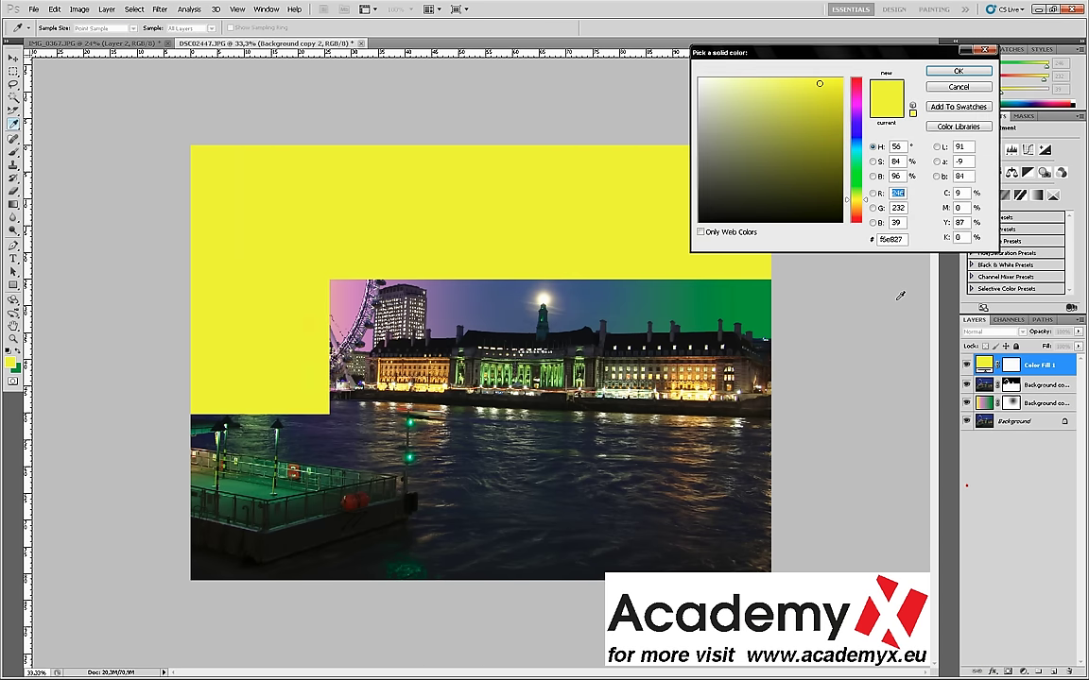
pyautogui.moveTo(768, 141); pyautogui.dragTo(651, 263)
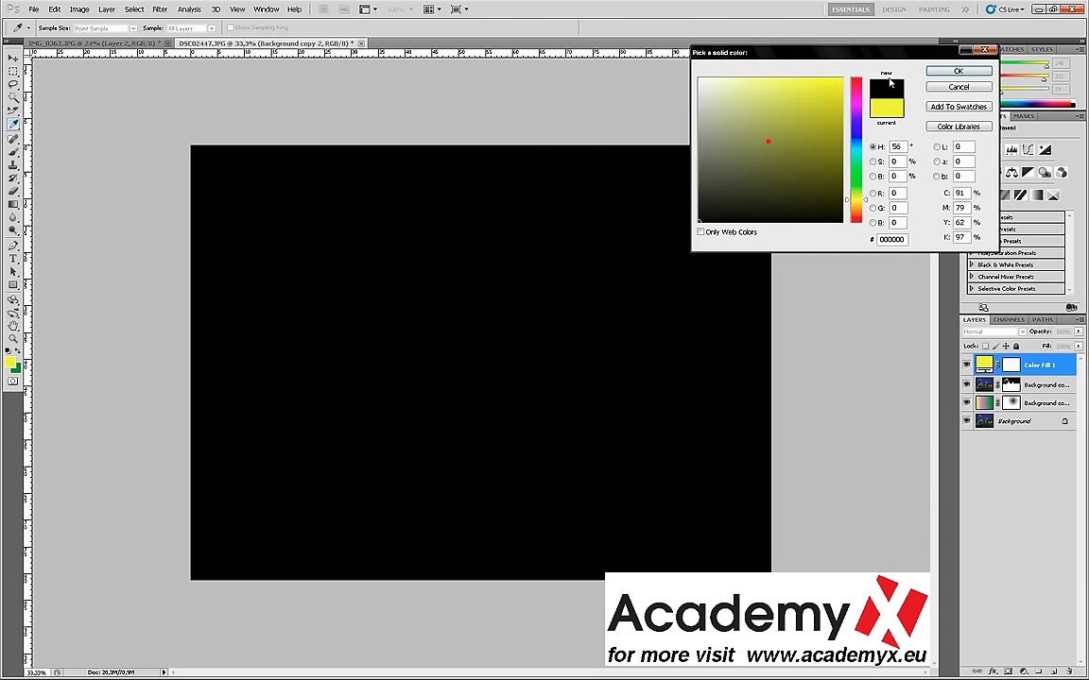
pyautogui.click(958, 72)
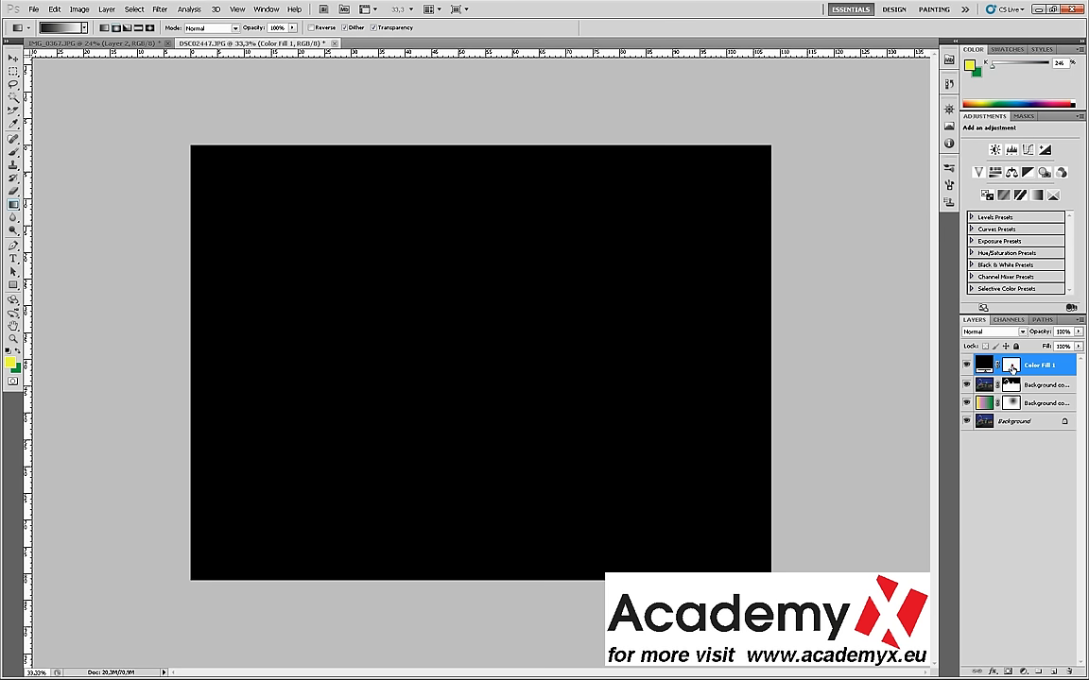
# - Paint a radial gradient on Color Fill 1's mask from image centre to right edge for a vignette
pyautogui.click(1011, 367)
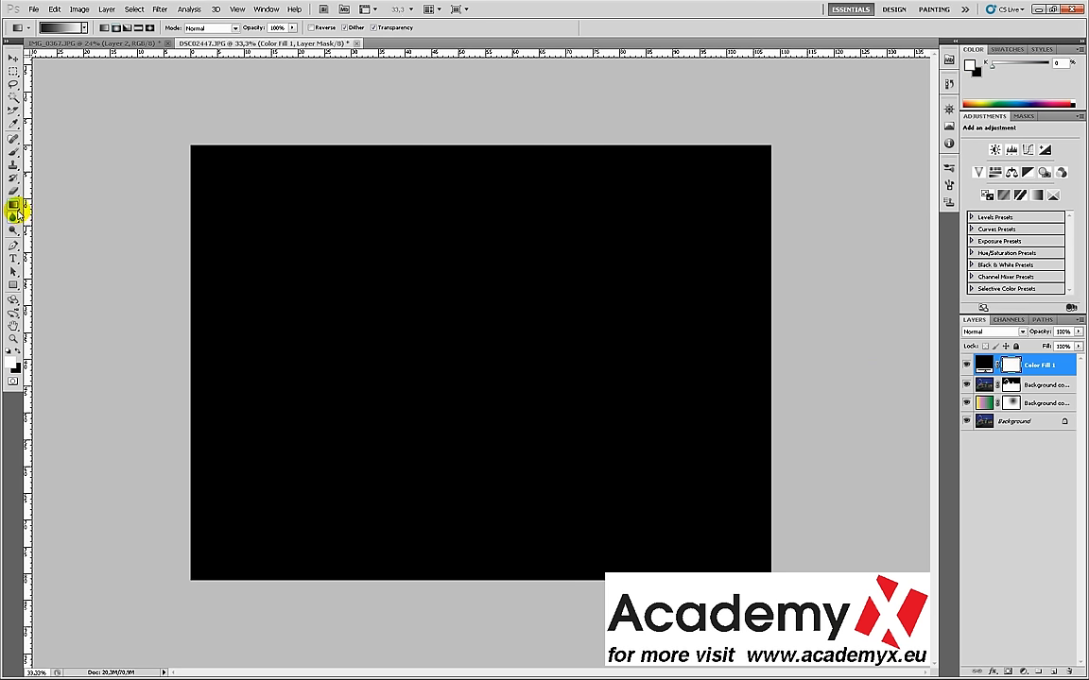
pyautogui.click(117, 29)
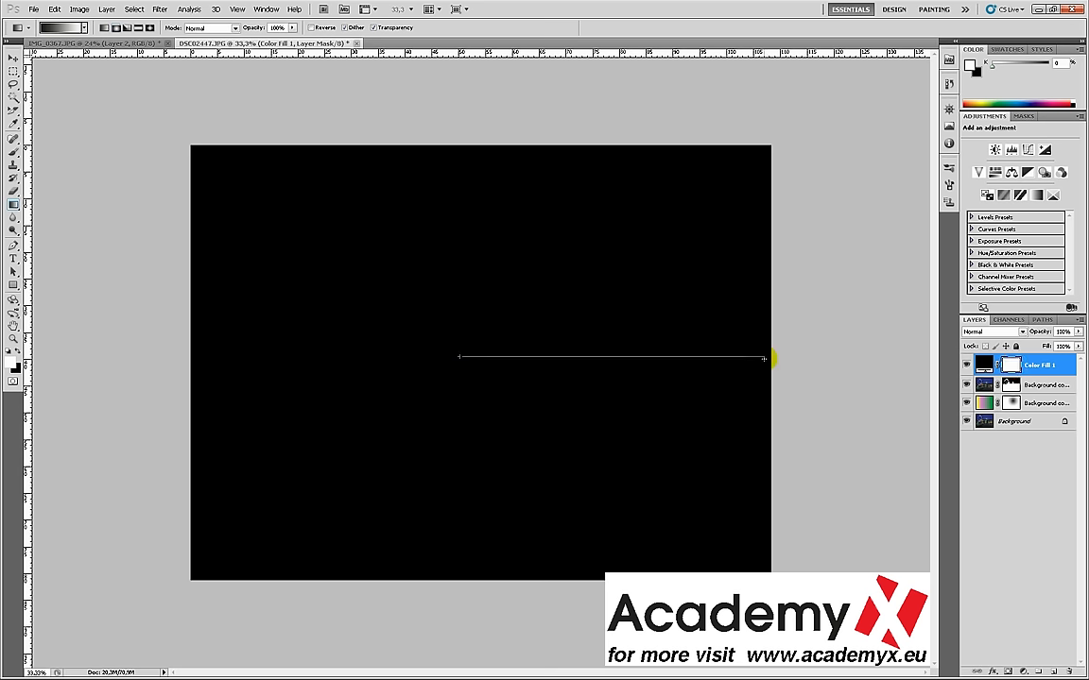
pyautogui.moveTo(767, 359); pyautogui.dragTo(768, 360)
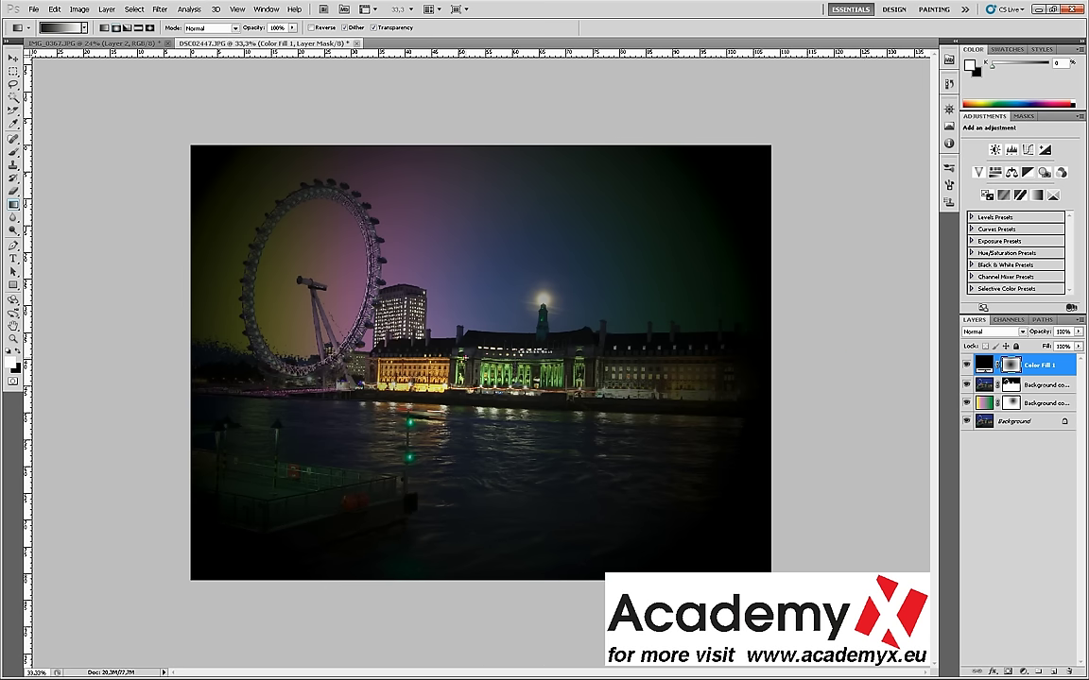
pyautogui.moveTo(464, 357); pyautogui.dragTo(815, 352)
# - Lower Color Fill 1's opacity to about 80% to soften the vignette
pyautogui.click(1078, 333)
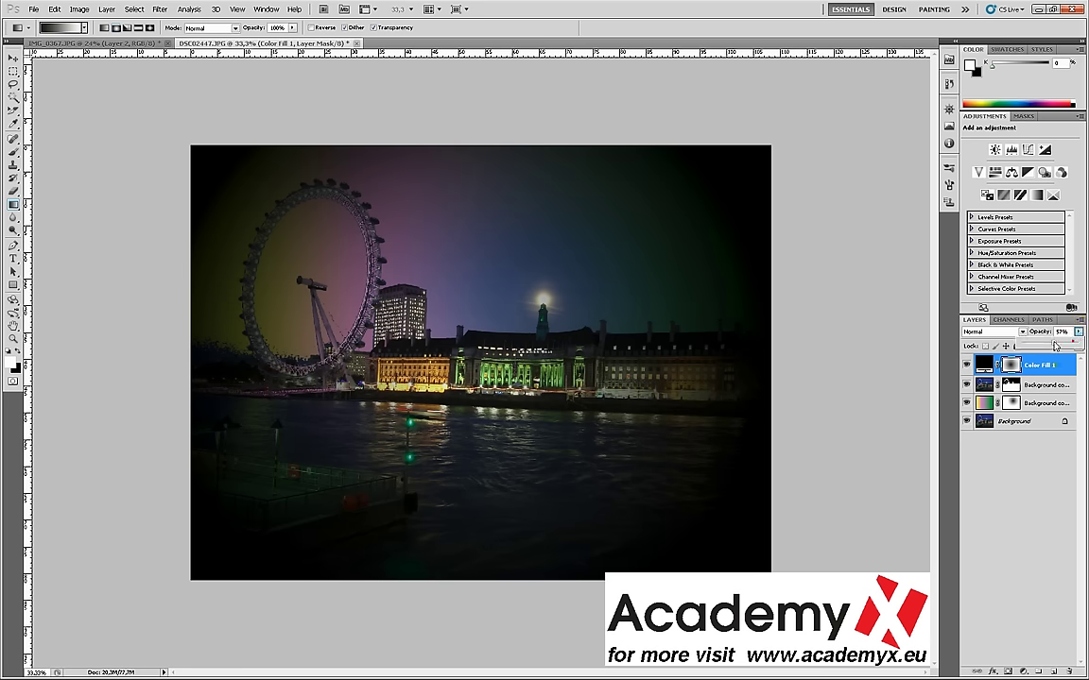
pyautogui.moveTo(1055, 345)
pyautogui.mouseDown()
pyautogui.moveTo(1069, 349)
pyautogui.moveTo(1059, 343)
pyautogui.mouseUp()
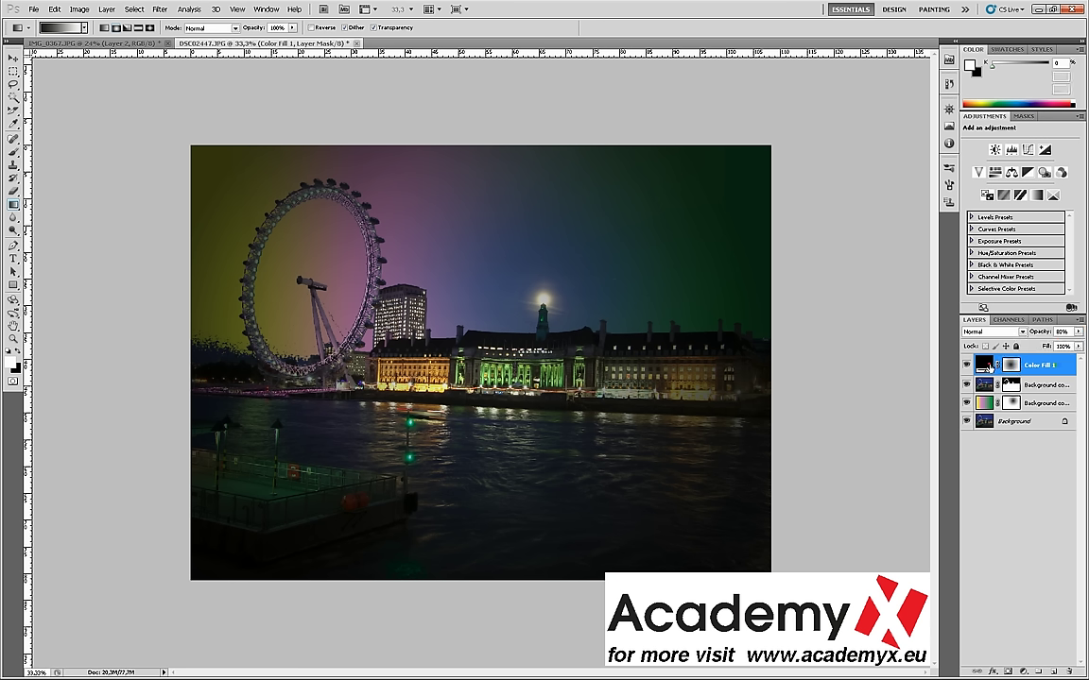
pyautogui.click(986, 365)
# - Change Color Fill 1's colour from black to a near-black grey (171717)
pyautogui.doubleClick(986, 365)
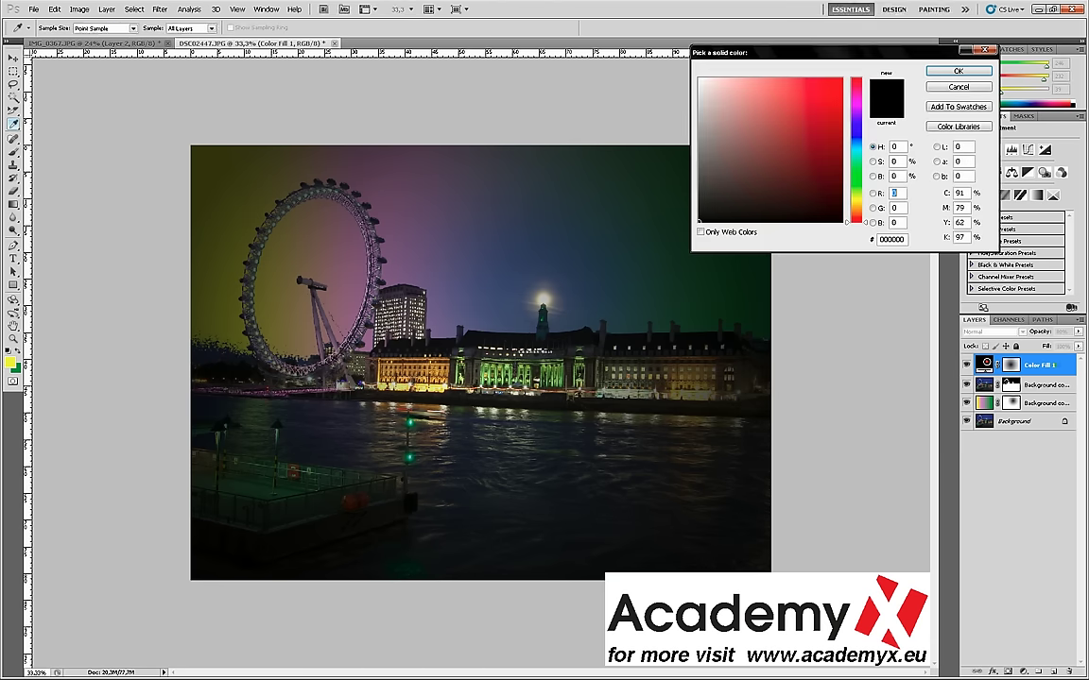
pyautogui.click(803, 165)
pyautogui.moveTo(827, 185)
pyautogui.mouseDown()
pyautogui.moveTo(705, 216)
pyautogui.moveTo(698, 78)
pyautogui.moveTo(661, 208)
pyautogui.mouseUp()
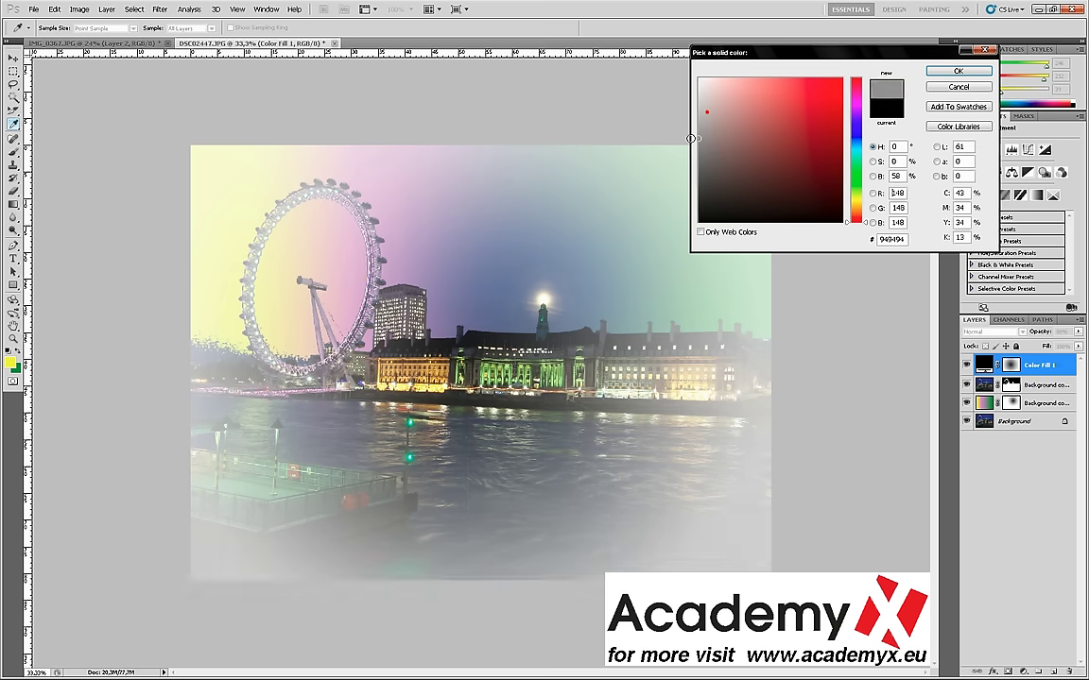